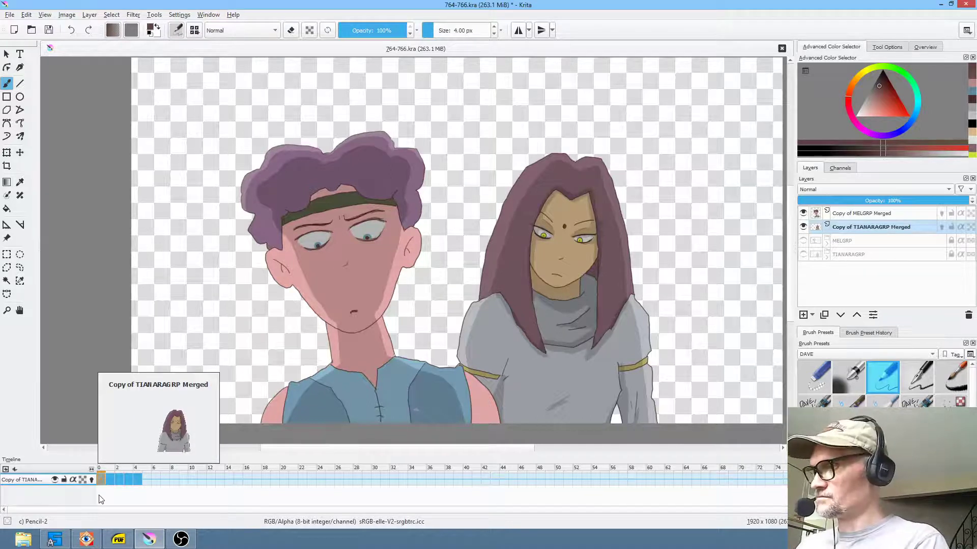
# - Compare the two characters' expressions across frames 0 to 3 and examine the long-haired character's face
pyautogui.press('.')
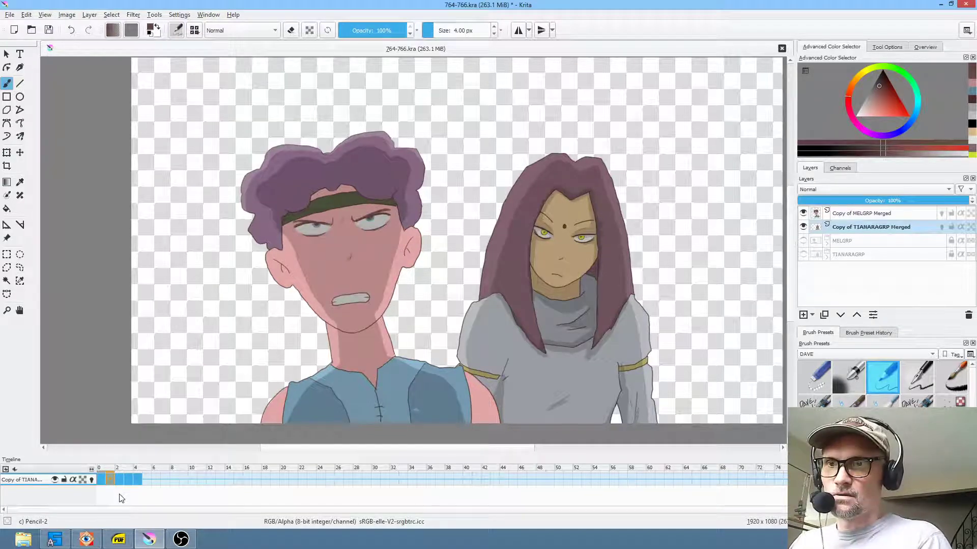
pyautogui.press(',')
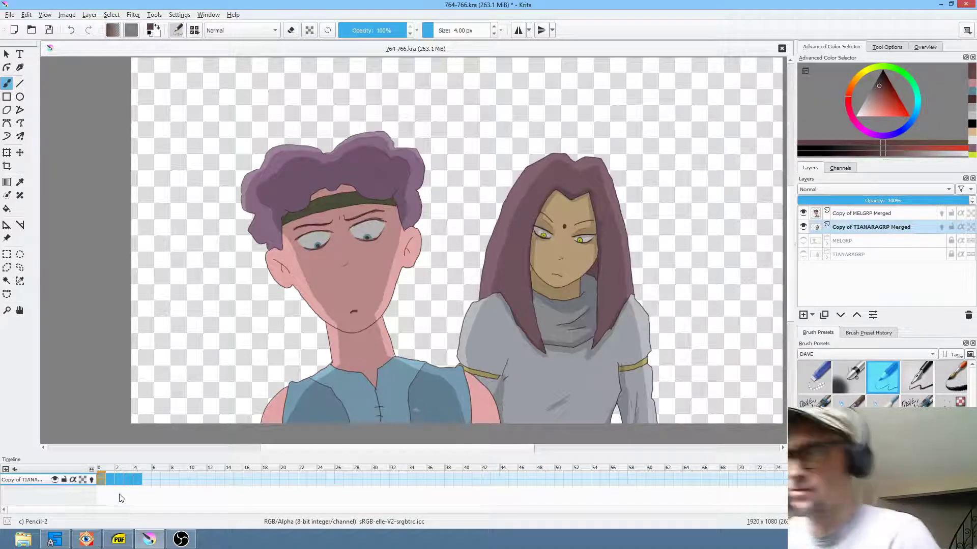
pyautogui.press('.')
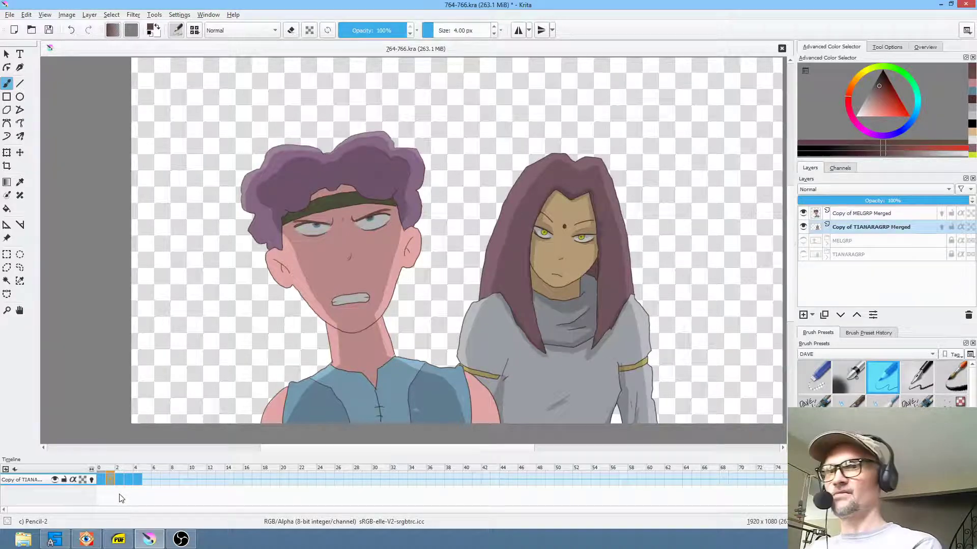
pyautogui.hotkey('ctrl', 'z')
pyautogui.press('.')
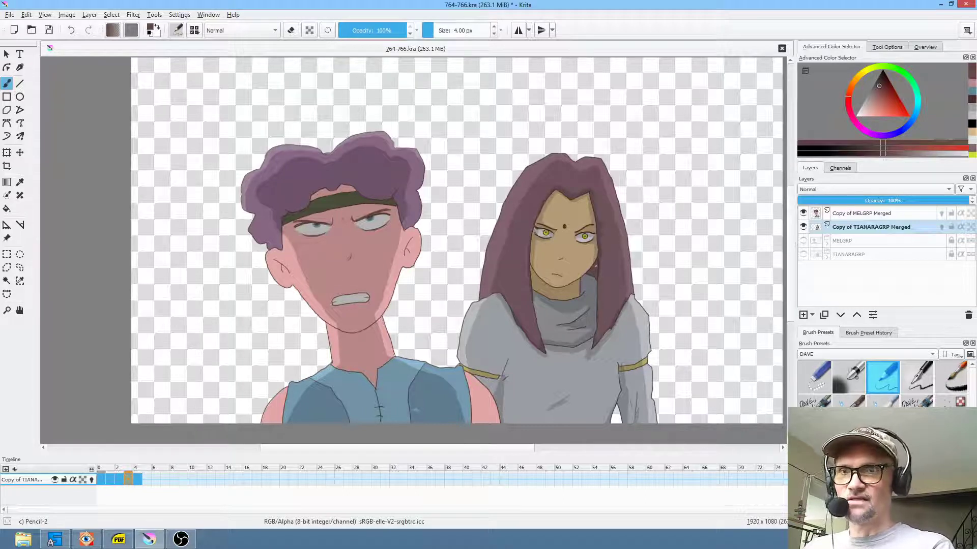
pyautogui.scroll(5, 626, 239)
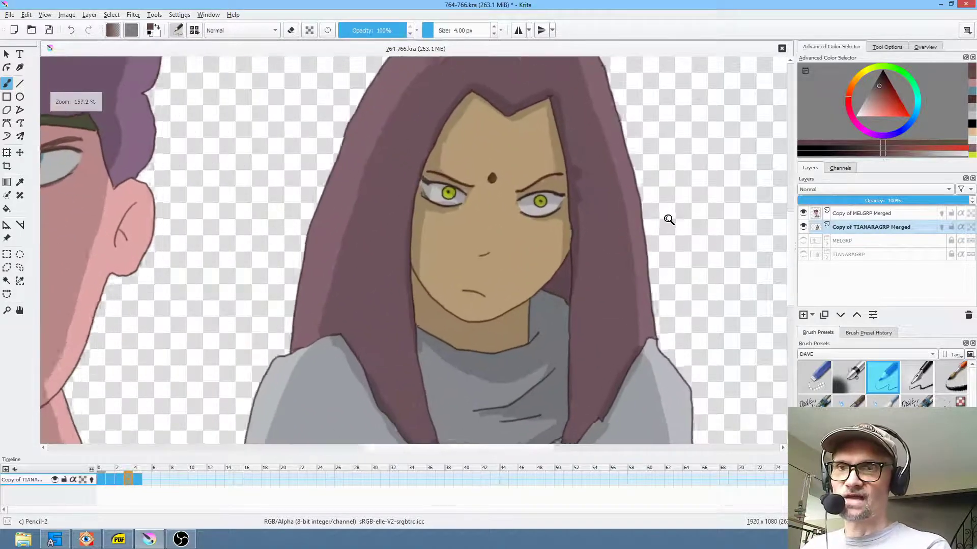
pyautogui.moveTo(657, 227); pyautogui.dragTo(611, 275)
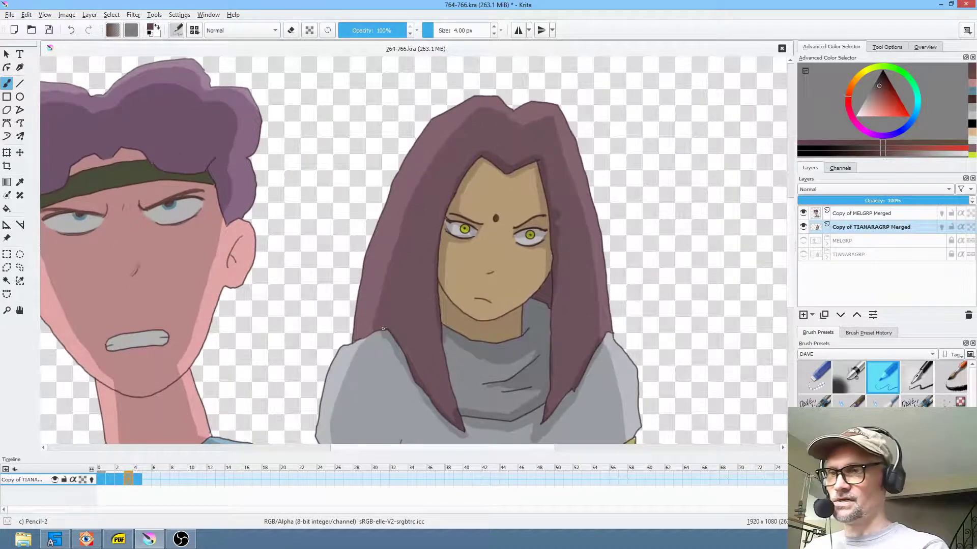
# - Switch to FastStone Image Viewer, preview storyboard image sl-sb.0767.png, and return to Krita
pyautogui.click(88, 540)
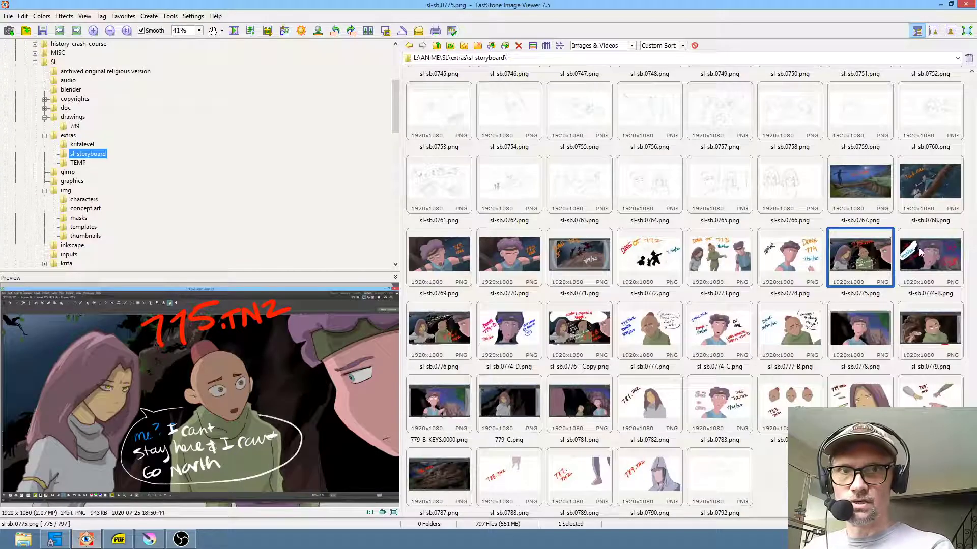
pyautogui.click(855, 179)
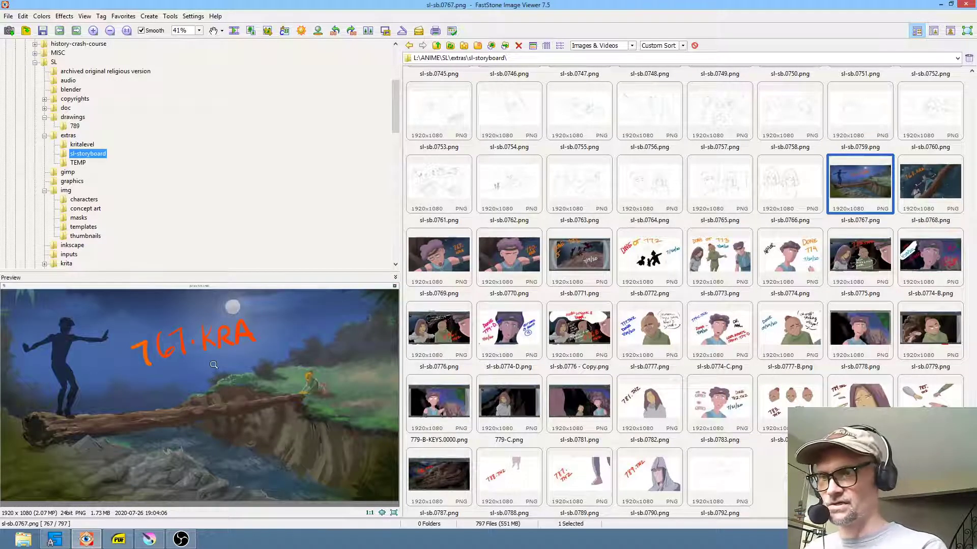
pyautogui.click(151, 539)
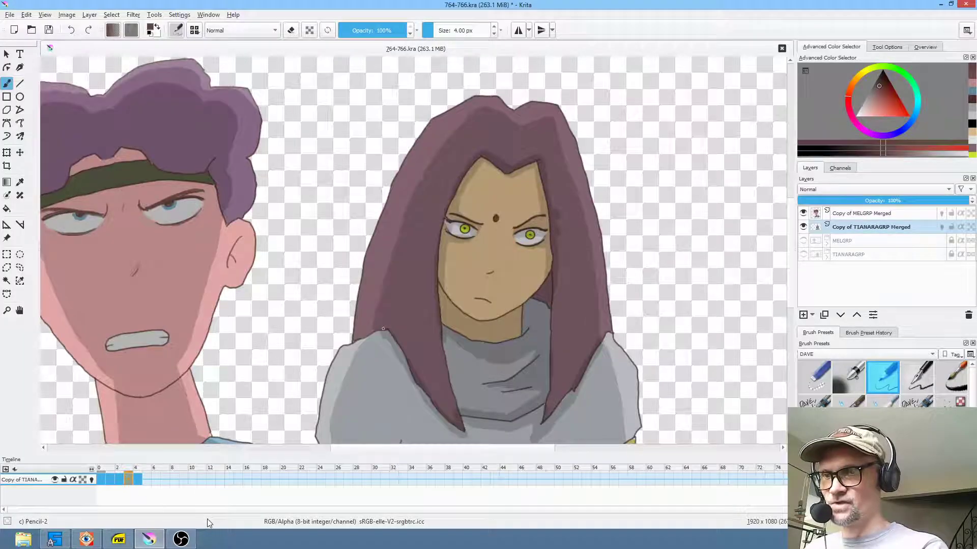
# - On frame 4, paint over the long-haired character's bared teeth with the dark line colour
pyautogui.click(139, 478)
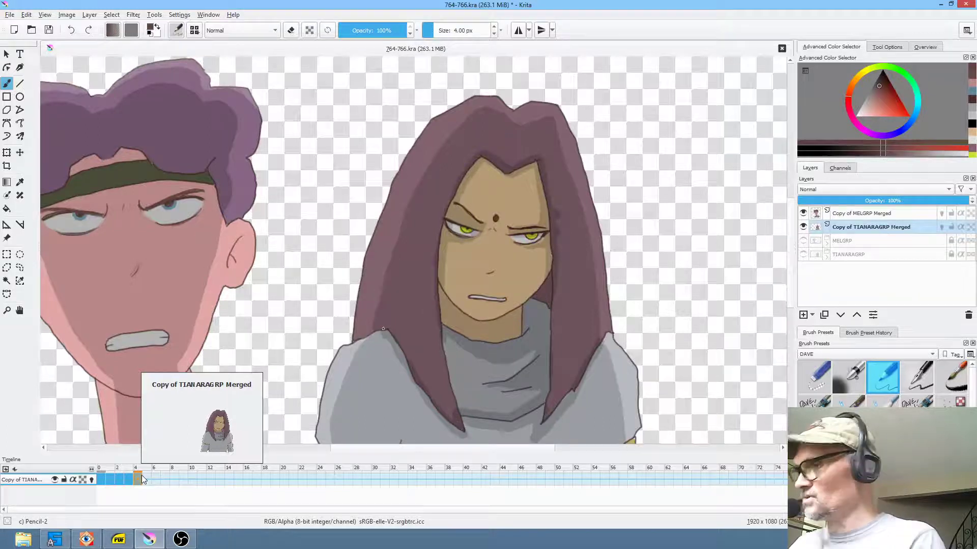
pyautogui.scroll(4, 549, 255)
pyautogui.scroll(2, 549, 254)
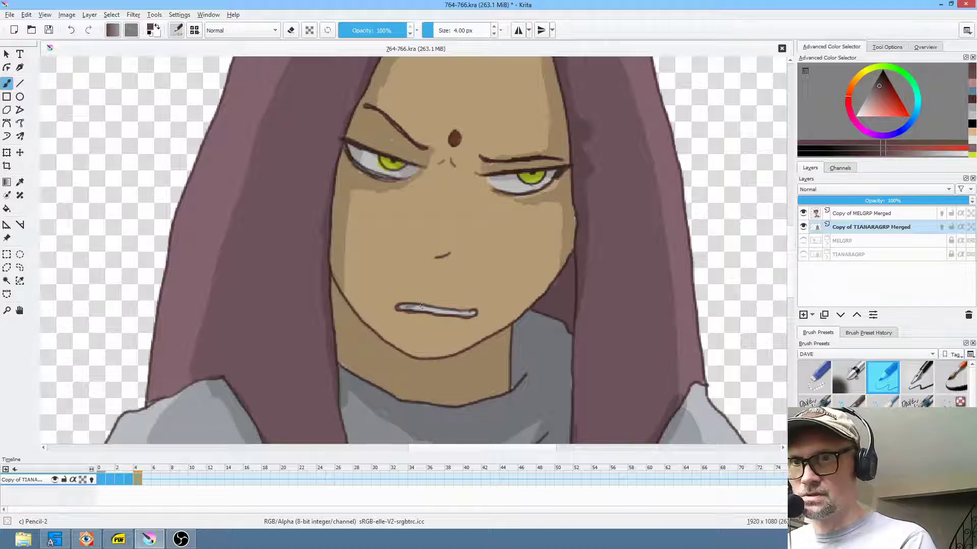
pyautogui.moveTo(417, 307); pyautogui.dragTo(477, 313)
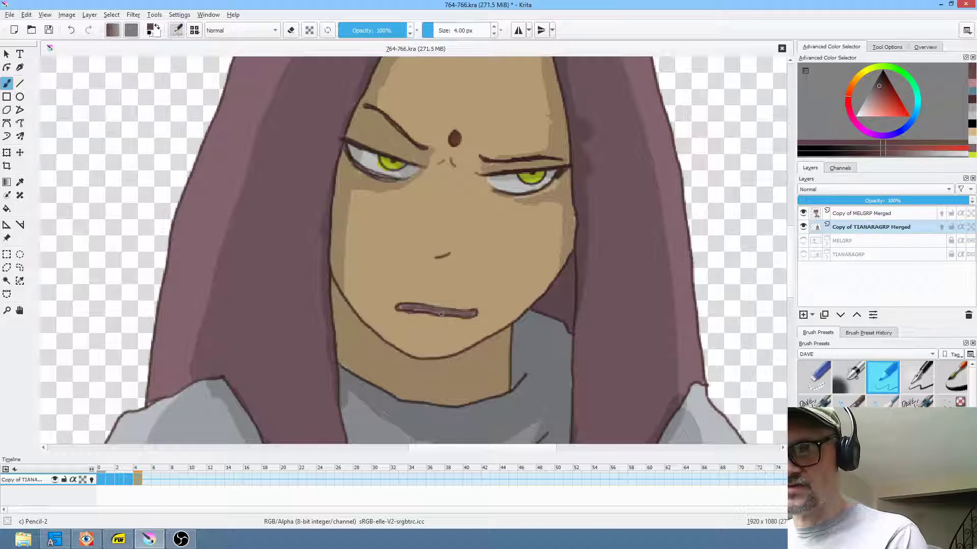
pyautogui.keyDown('ctrl'); pyautogui.click(557, 279); pyautogui.keyUp('ctrl')
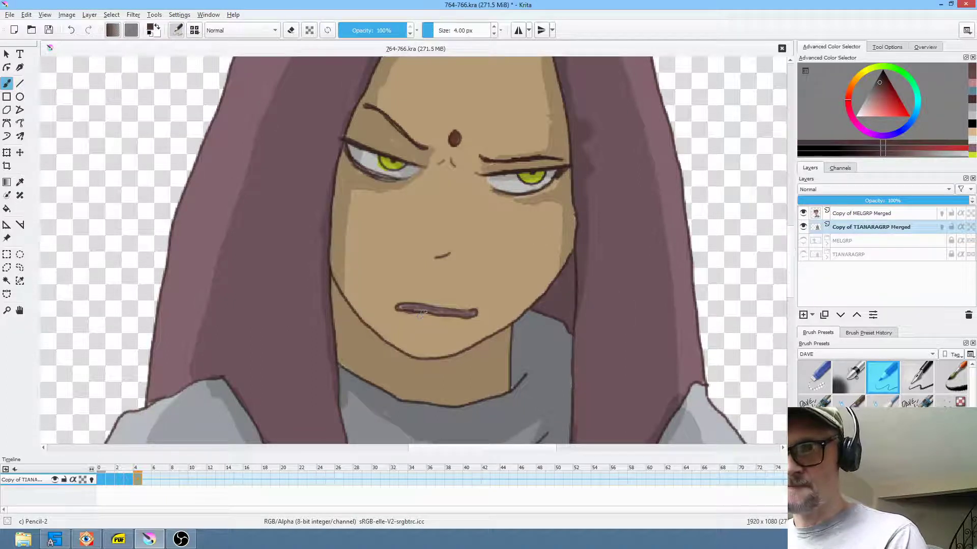
pyautogui.moveTo(425, 312)
pyautogui.mouseDown()
pyautogui.moveTo(446, 315)
pyautogui.moveTo(423, 308)
pyautogui.mouseUp()
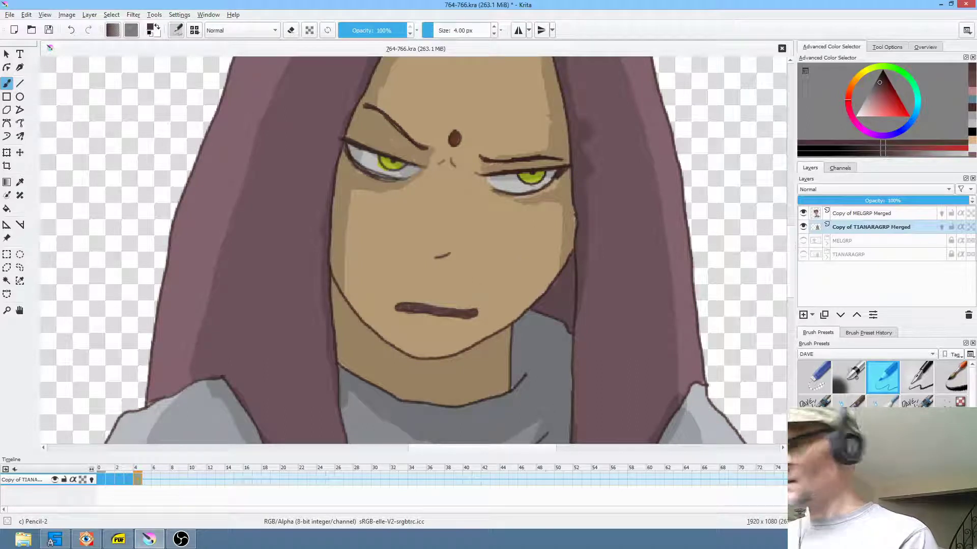
# - Paint out the long-haired character's mouth with the sampled skin colour using the 25 px Ink-7 Brush Rough preset
pyautogui.click(943, 374)
pyautogui.keyDown('ctrl'); pyautogui.click(425, 286); pyautogui.keyUp('ctrl')
pyautogui.moveTo(404, 308); pyautogui.dragTo(473, 311)
pyautogui.scroll(-2, 532, 288)
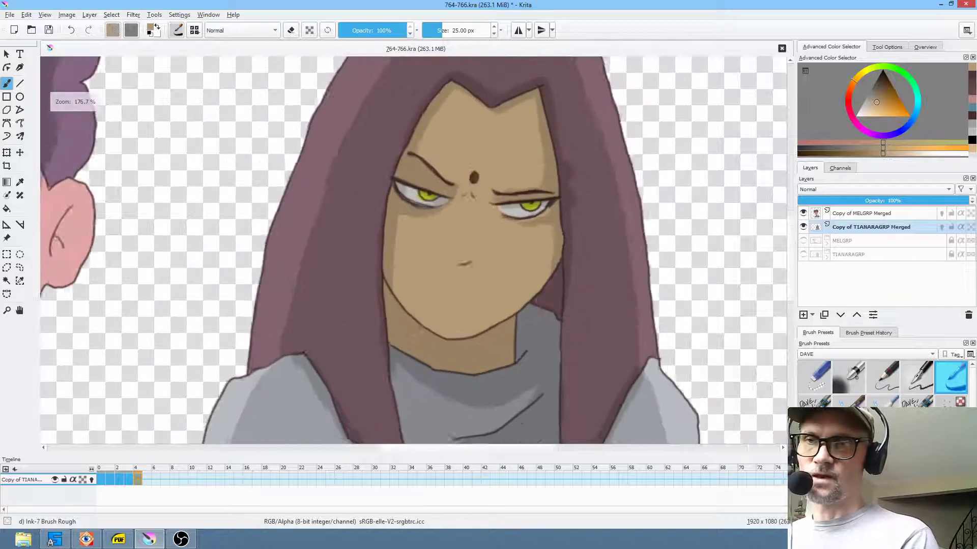
pyautogui.scroll(-2, 559, 298)
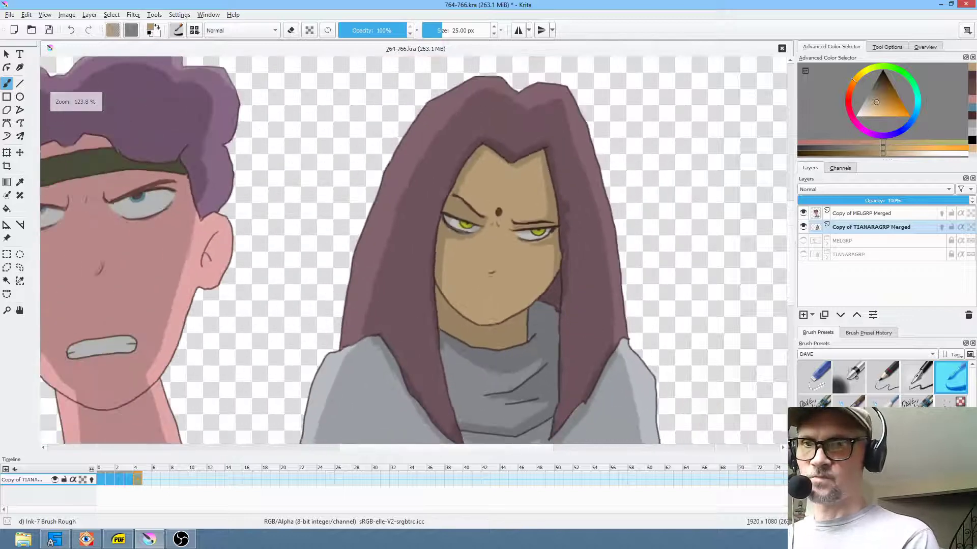
# - Draw a small closed, frowning mouth in dark brown with the 4 px Pencil-2 preset
pyautogui.click(887, 379)
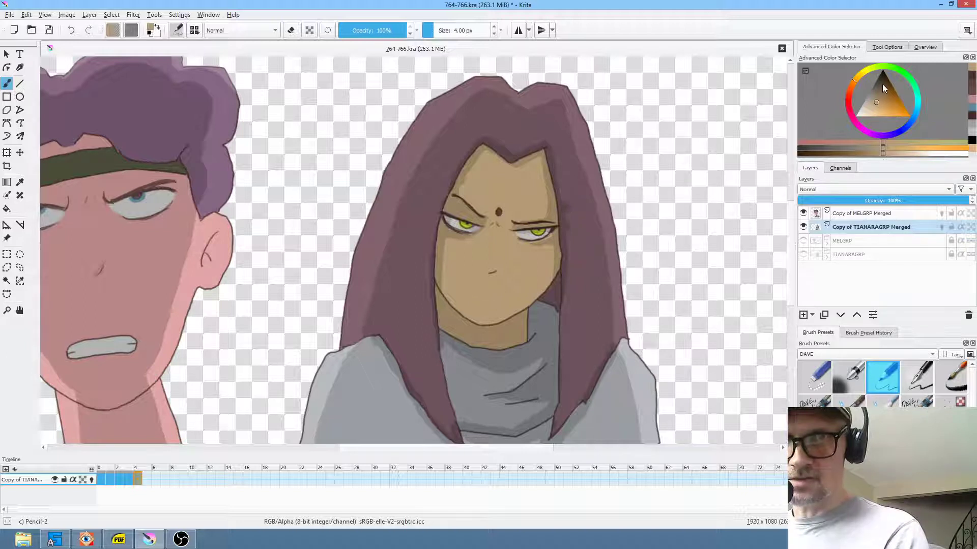
pyautogui.click(881, 85)
pyautogui.click(851, 87)
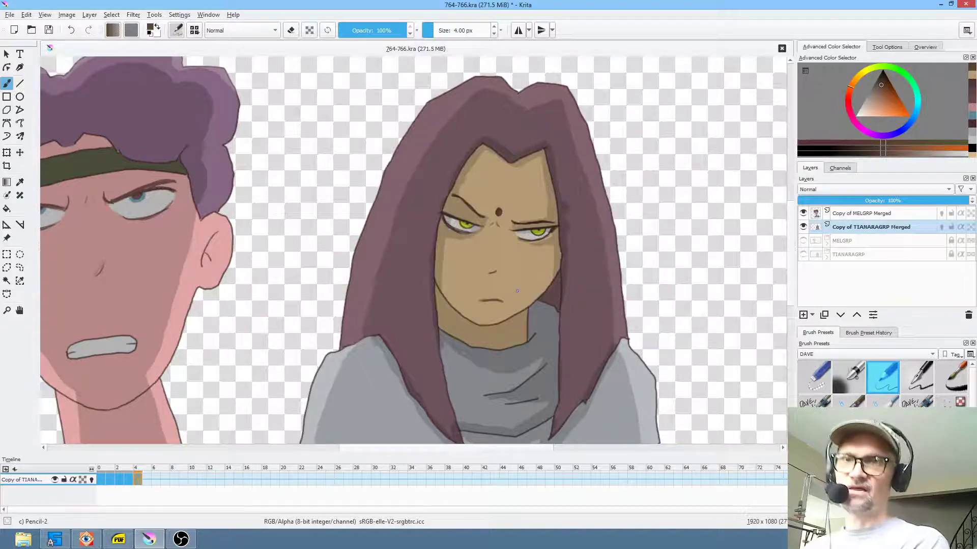
pyautogui.scroll(-4, 480, 307)
pyautogui.scroll(3, 476, 311)
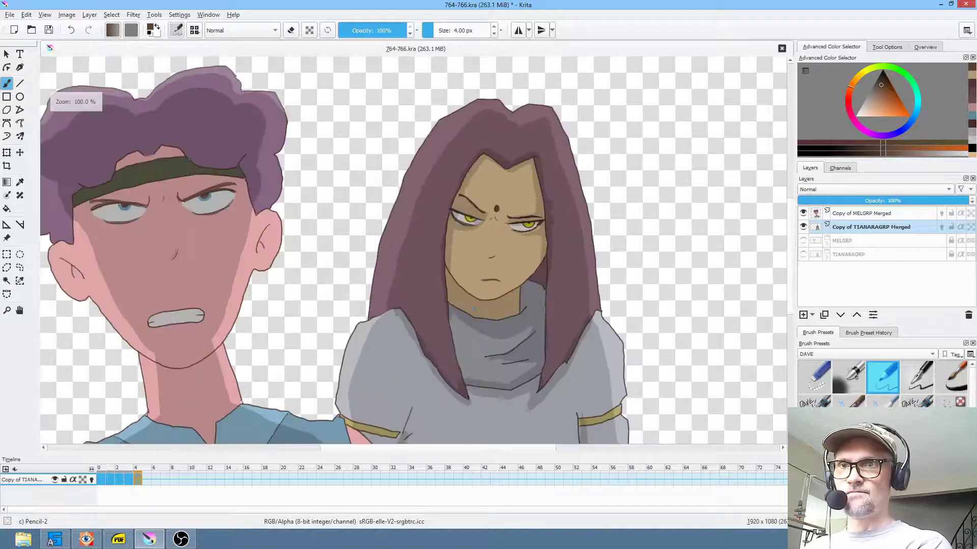
pyautogui.moveTo(487, 294); pyautogui.dragTo(474, 304)
# - Lasso the iris of the long-haired character's right-hand eye and shift it slightly toward the nose with the Transform tool
pyautogui.scroll(4, 507, 248)
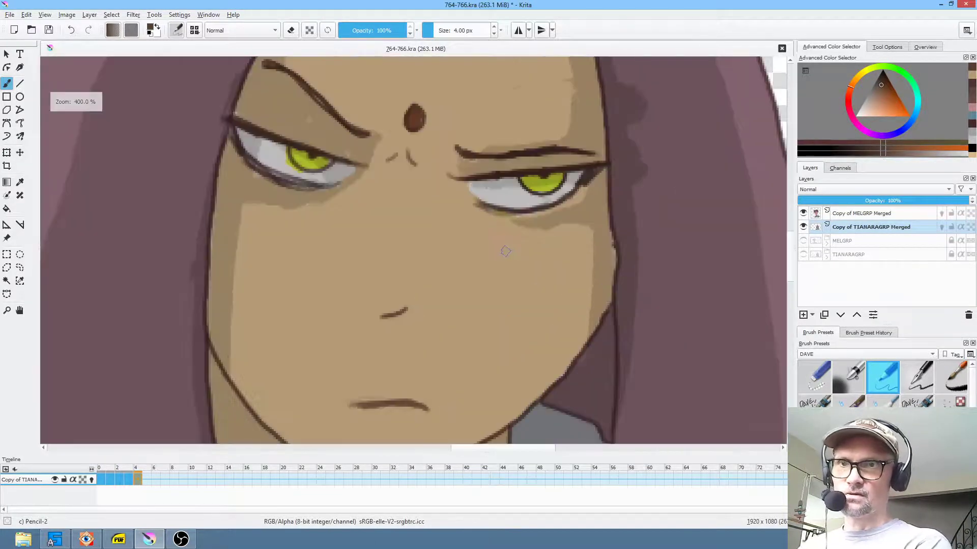
pyautogui.scroll(-2, 488, 285)
pyautogui.scroll(1, 479, 328)
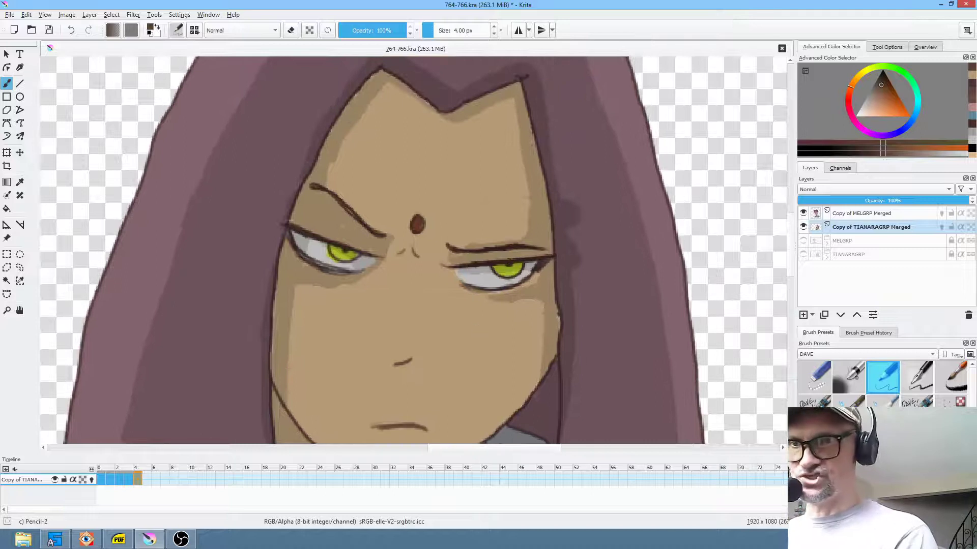
pyautogui.moveTo(531, 287)
pyautogui.mouseDown()
pyautogui.moveTo(569, 255)
pyautogui.moveTo(578, 222)
pyautogui.mouseUp()
pyautogui.hotkey('ctrl', 'z')
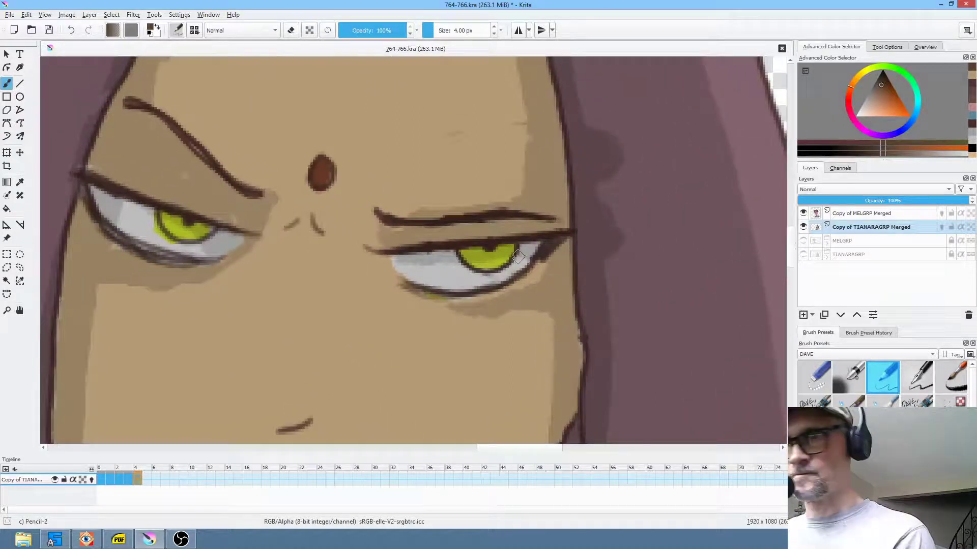
pyautogui.press('l')
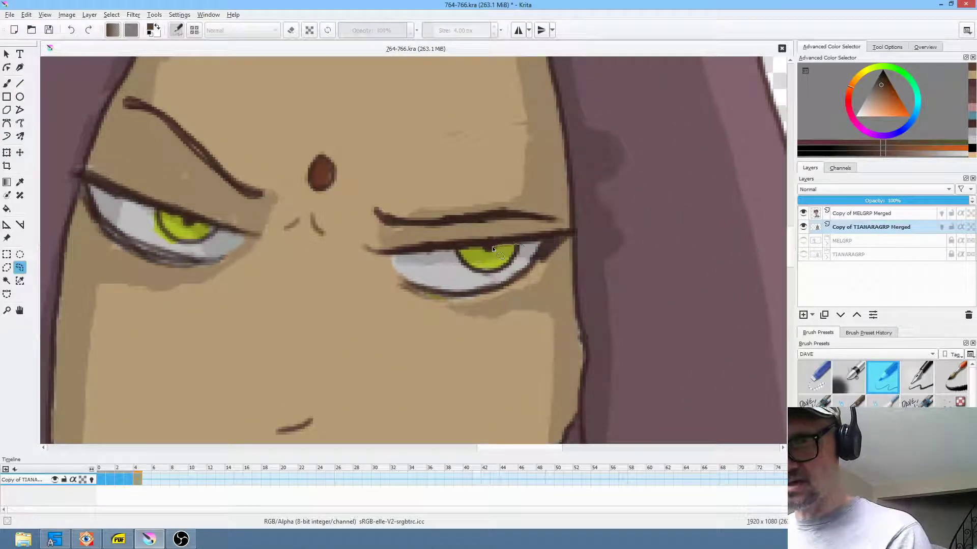
pyautogui.moveTo(459, 252)
pyautogui.mouseDown()
pyautogui.moveTo(502, 278)
pyautogui.moveTo(523, 242)
pyautogui.mouseUp()
pyautogui.hotkey('ctrl', 't')
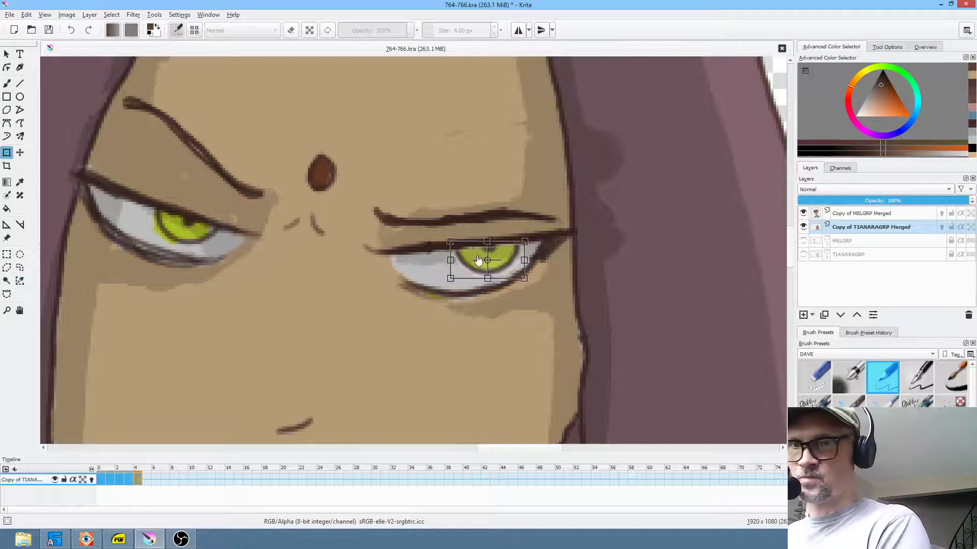
pyautogui.moveTo(490, 253); pyautogui.dragTo(486, 257)
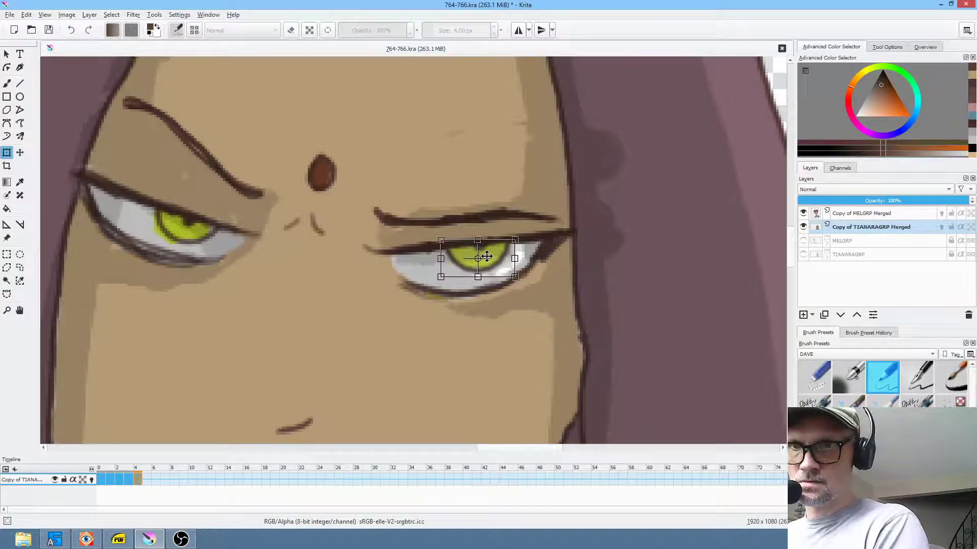
# - Fine-tune the transformed iris's position within the eye so the gaze matches the other eye
pyautogui.scroll(-3, 493, 273)
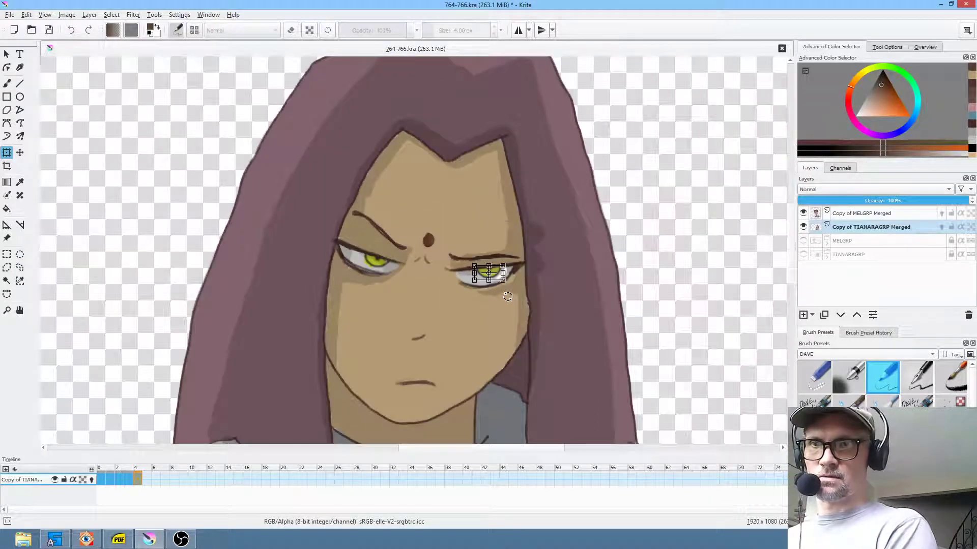
pyautogui.scroll(3, 503, 292)
pyautogui.moveTo(481, 254); pyautogui.dragTo(485, 253)
pyautogui.scroll(-3, 509, 303)
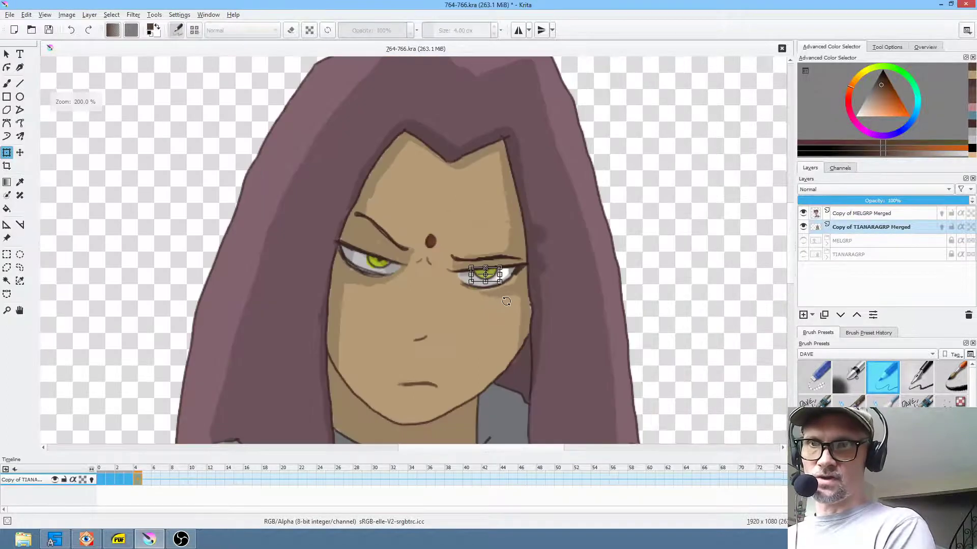
pyautogui.scroll(2, 500, 286)
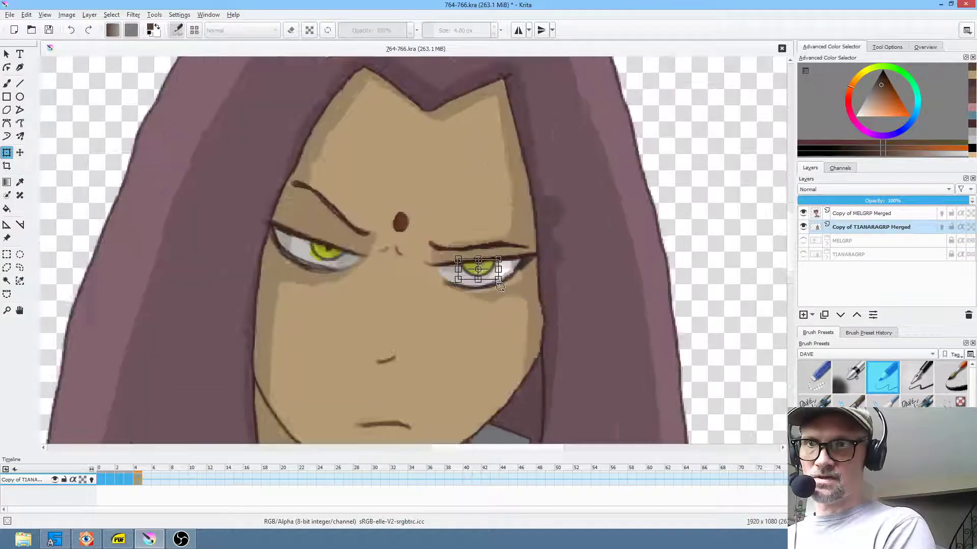
pyautogui.moveTo(480, 261); pyautogui.dragTo(484, 261)
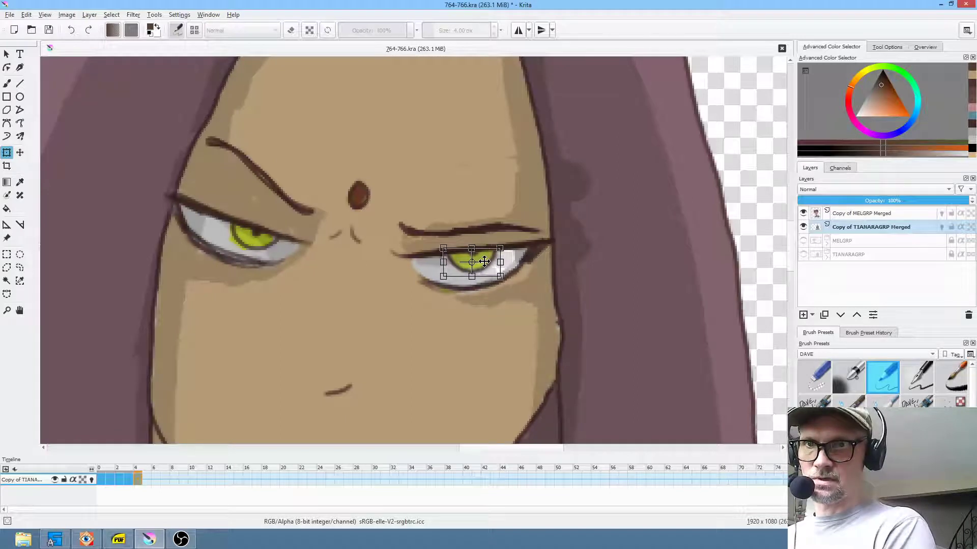
# - Redraw the dark pupil under the eyelid in the moved iris using the sampled line colour, and clear the selection
pyautogui.press('b')
pyautogui.keyDown('ctrl'); pyautogui.click(544, 241); pyautogui.keyUp('ctrl')
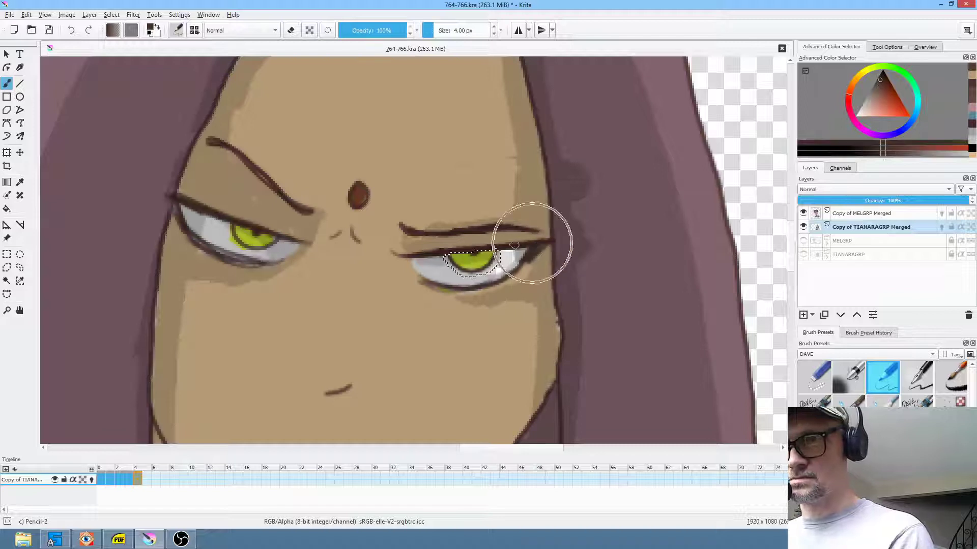
pyautogui.moveTo(473, 254); pyautogui.dragTo(475, 252)
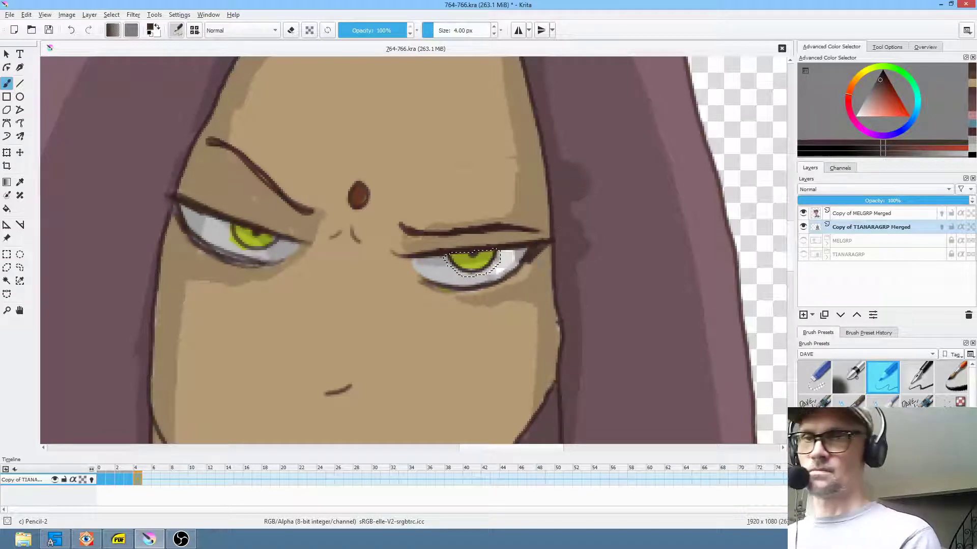
pyautogui.hotkey('ctrl', 'shift', 'a')
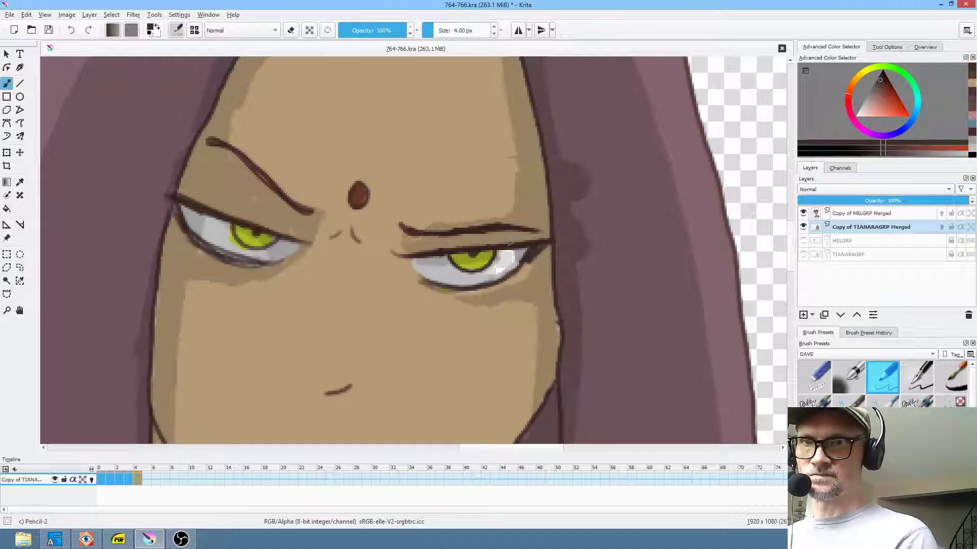
# - Paint out the leftover white highlight in the outer white of the right-hand eye with sampled greys, using the DAVE PEN preset at 4 px
pyautogui.keyDown('ctrl'); pyautogui.click(489, 275); pyautogui.keyUp('ctrl')
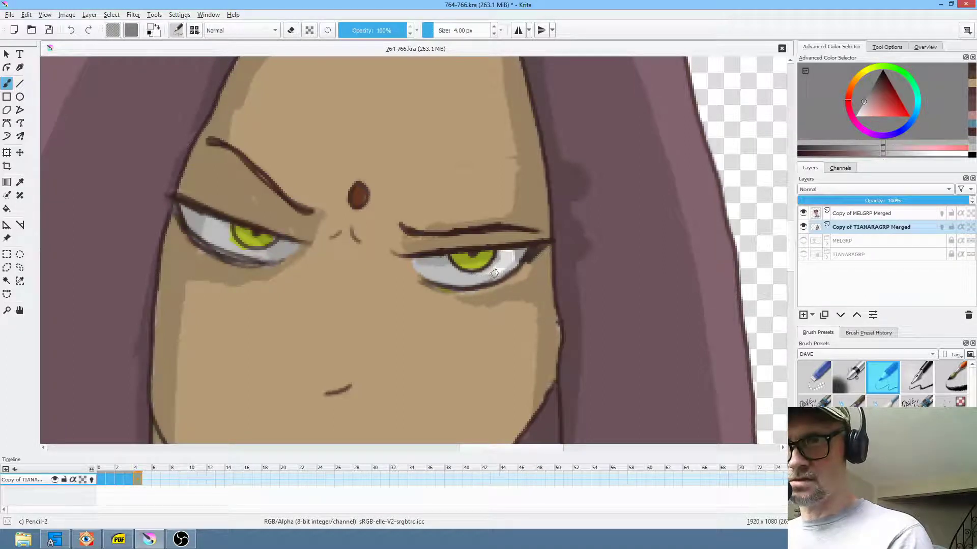
pyautogui.moveTo(496, 270); pyautogui.dragTo(511, 264)
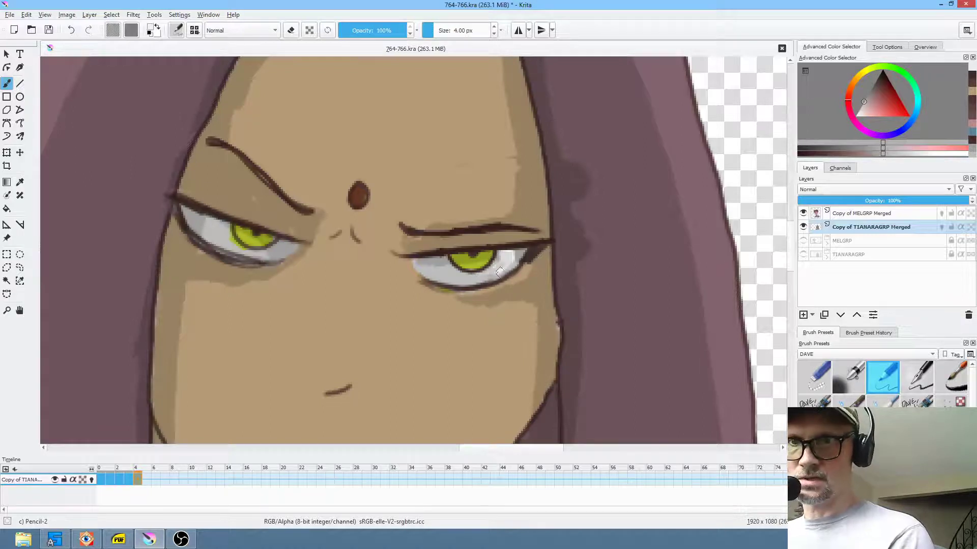
pyautogui.click(814, 401)
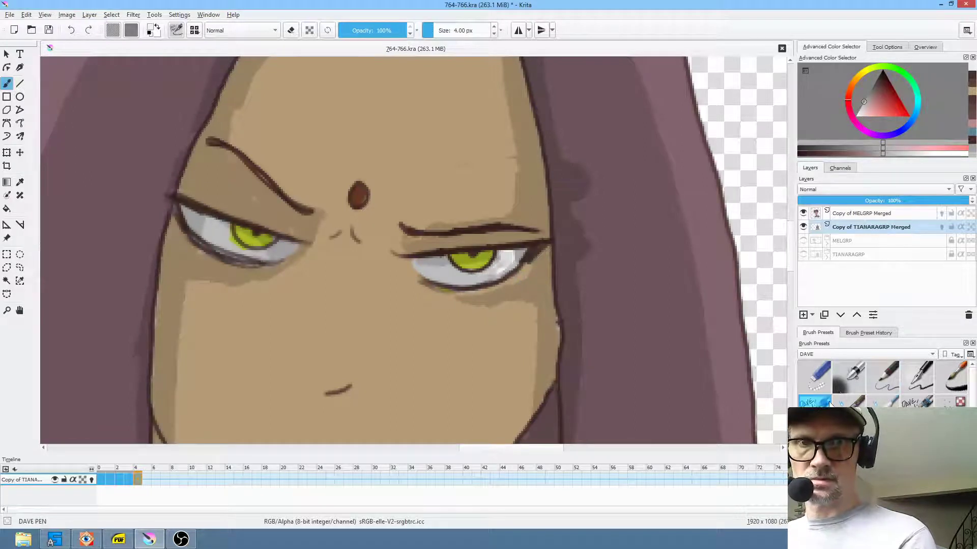
pyautogui.keyDown('ctrl'); pyautogui.click(496, 273); pyautogui.keyUp('ctrl')
pyautogui.moveTo(496, 273); pyautogui.dragTo(505, 267)
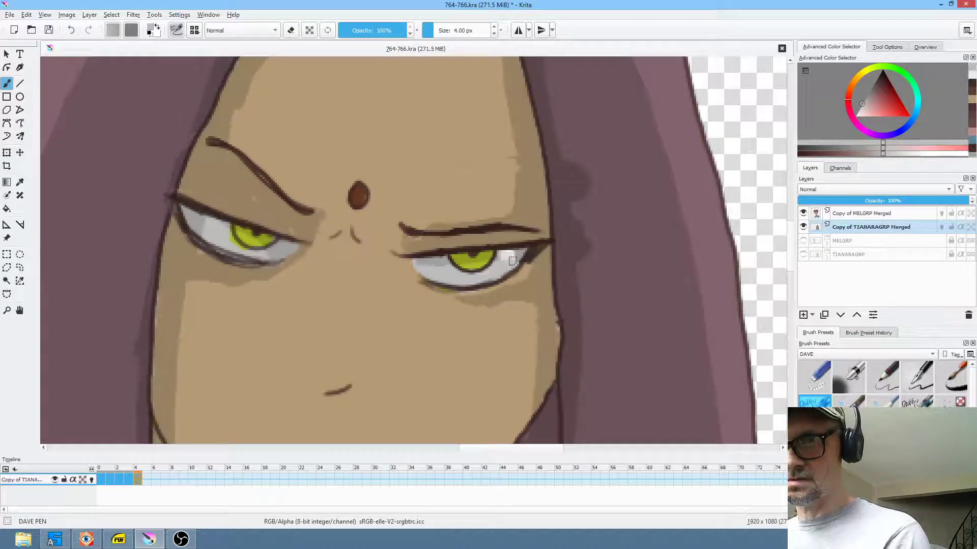
pyautogui.keyDown('ctrl'); pyautogui.click(509, 254); pyautogui.keyUp('ctrl')
pyautogui.moveTo(510, 254)
pyautogui.mouseDown()
pyautogui.moveTo(501, 256)
pyautogui.moveTo(514, 258)
pyautogui.mouseUp()
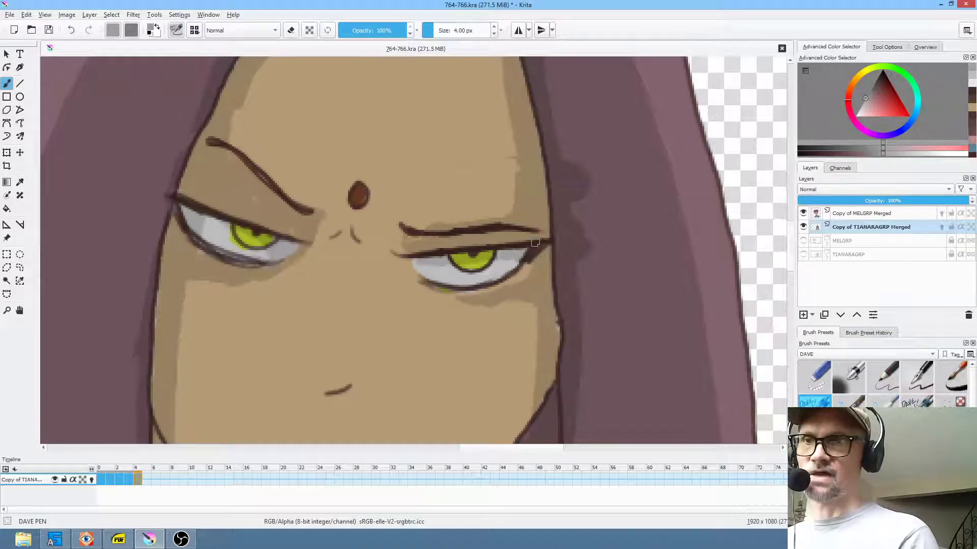
# - Touch up the white around the left-hand iris with sampled grey, and sample the dark eyelid line colour
pyautogui.keyDown('ctrl'); pyautogui.click(227, 238); pyautogui.keyUp('ctrl')
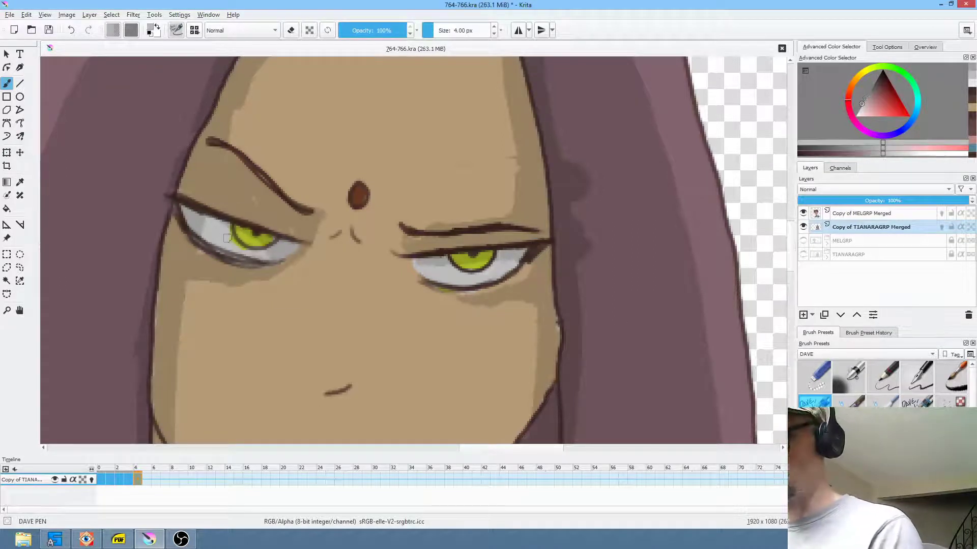
pyautogui.moveTo(227, 230); pyautogui.dragTo(258, 251)
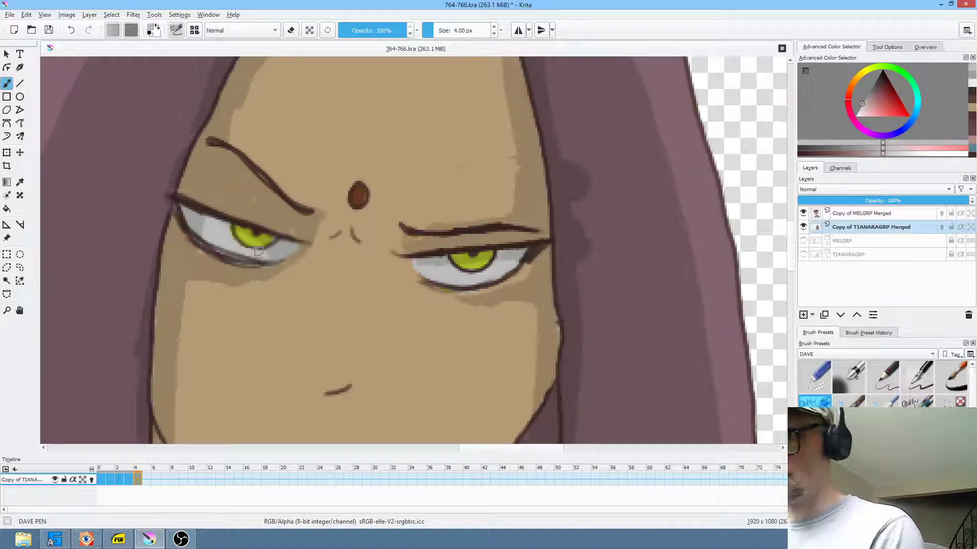
pyautogui.keyDown('ctrl'); pyautogui.click(449, 250); pyautogui.keyUp('ctrl')
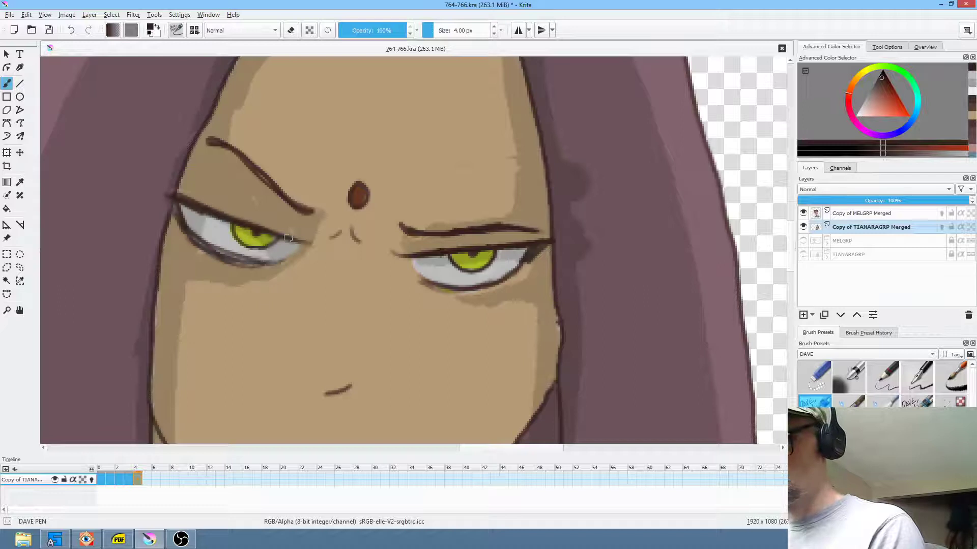
pyautogui.scroll(-6, 298, 232)
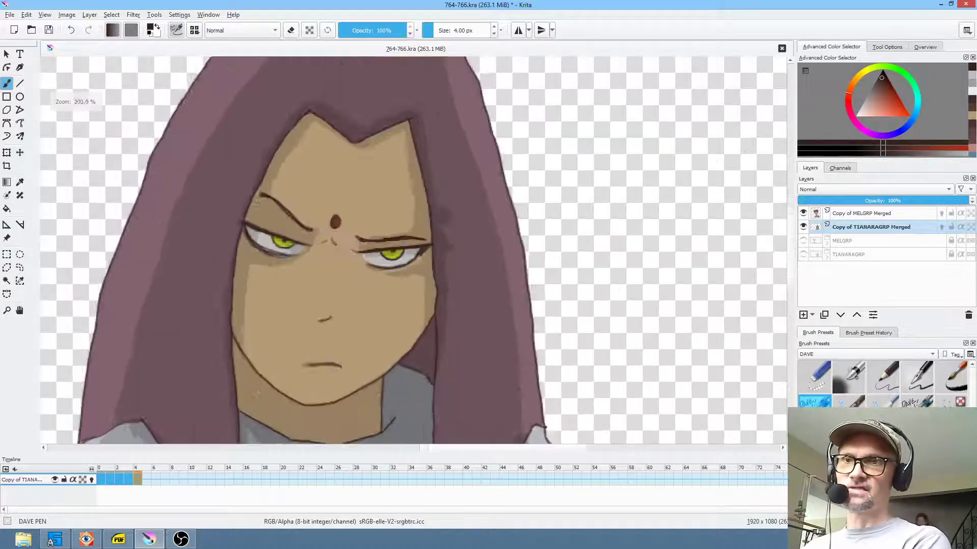
# - Cover the inner tip of the right-hand eyebrow with skin colour, redraw it closer to the nose, and extend the outer end to the hair
pyautogui.scroll(5, 383, 275)
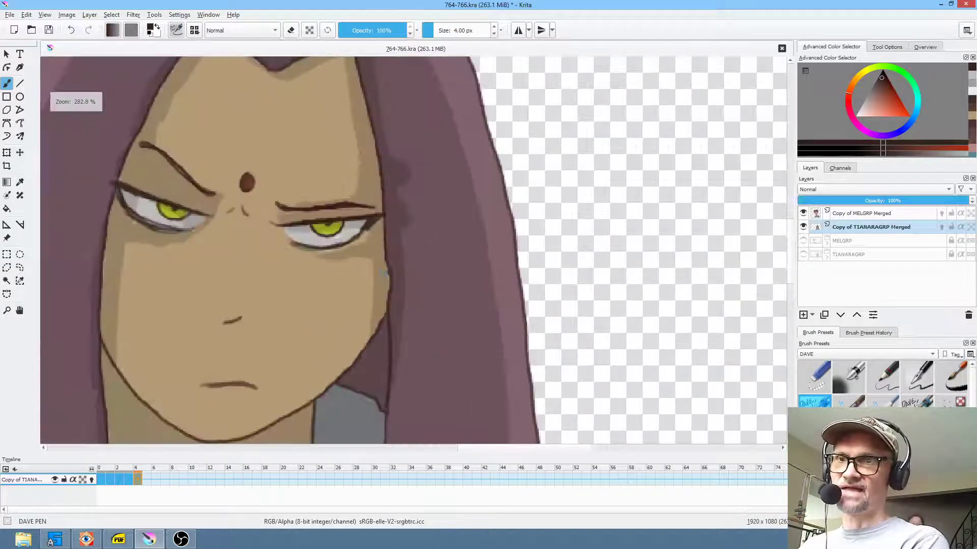
pyautogui.moveTo(383, 275); pyautogui.dragTo(539, 316)
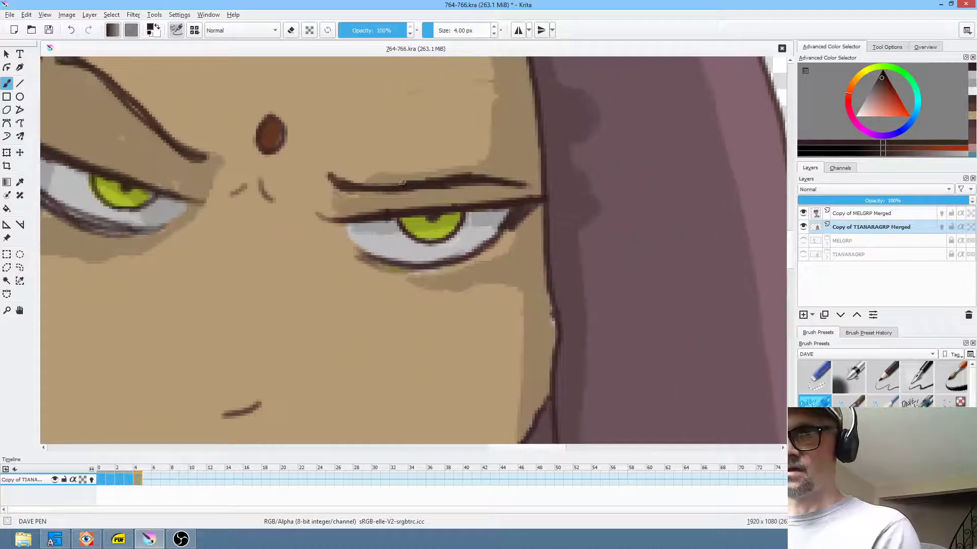
pyautogui.keyDown('ctrl'); pyautogui.click(333, 168); pyautogui.keyUp('ctrl')
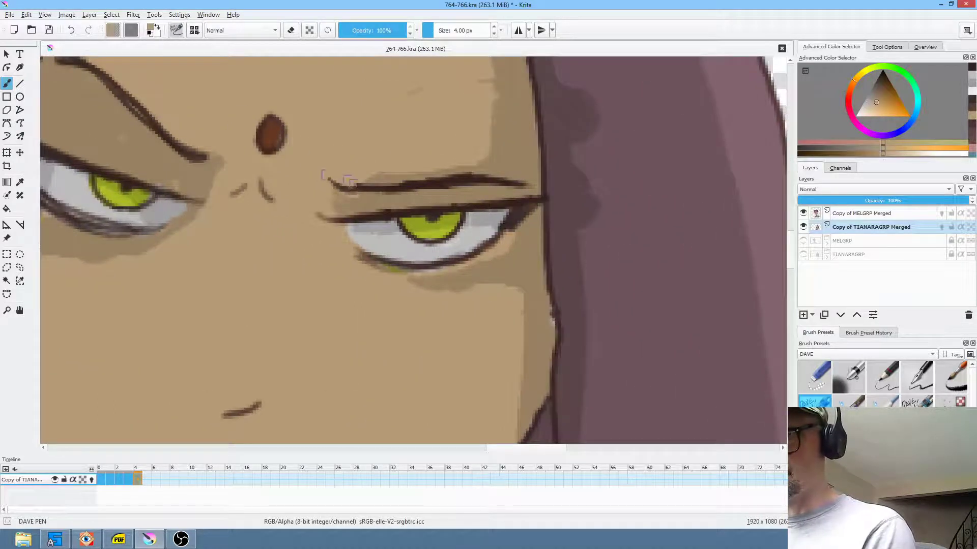
pyautogui.keyDown('ctrl'); pyautogui.click(476, 209); pyautogui.keyUp('ctrl')
pyautogui.keyDown('ctrl'); pyautogui.click(398, 185); pyautogui.keyUp('ctrl')
pyautogui.moveTo(323, 178); pyautogui.dragTo(350, 190)
pyautogui.moveTo(315, 178)
pyautogui.mouseDown()
pyautogui.moveTo(349, 191)
pyautogui.moveTo(466, 181)
pyautogui.moveTo(540, 189)
pyautogui.mouseUp()
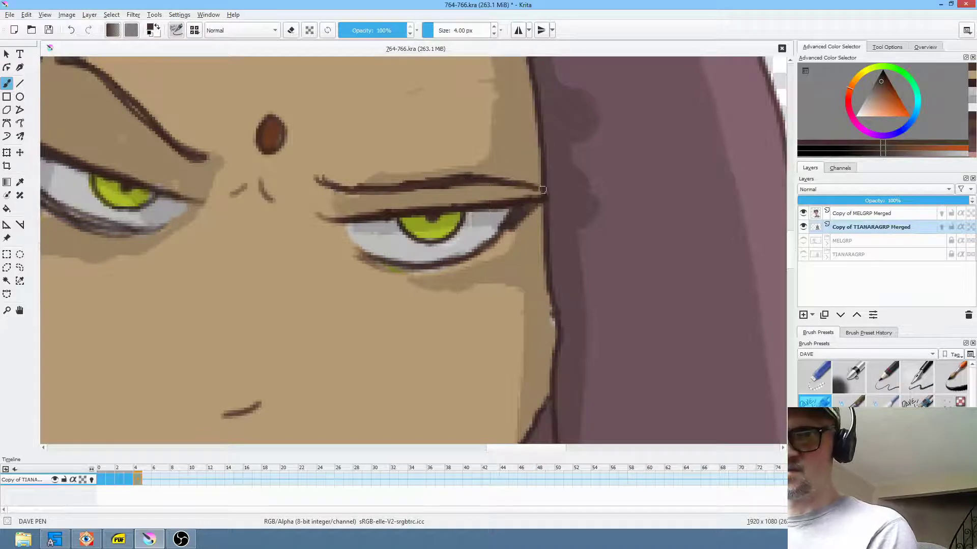
# - Clean up the hair outline beside the right-hand cheek with sampled dark hair colours
pyautogui.scroll(-5, 585, 229)
pyautogui.scroll(5, 558, 286)
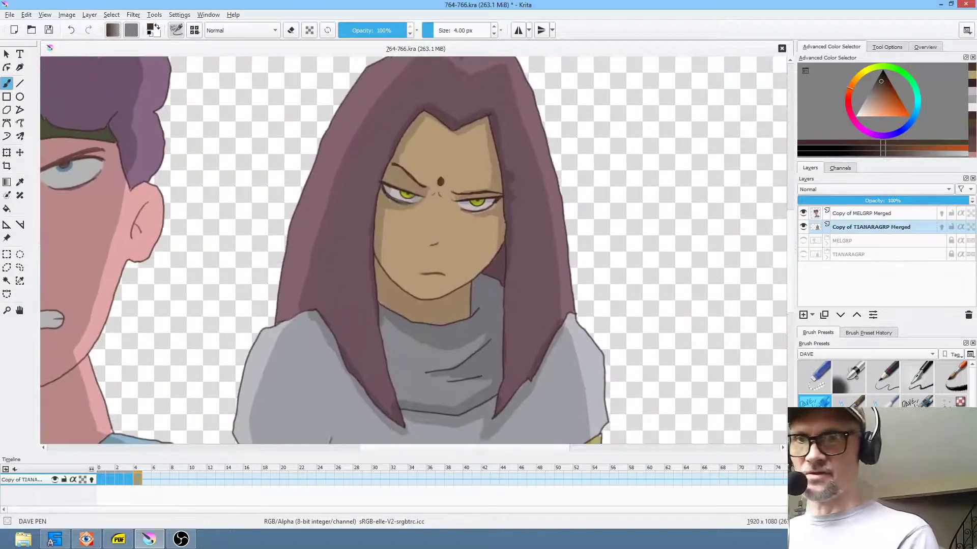
pyautogui.keyDown('ctrl'); pyautogui.click(464, 173); pyautogui.keyUp('ctrl')
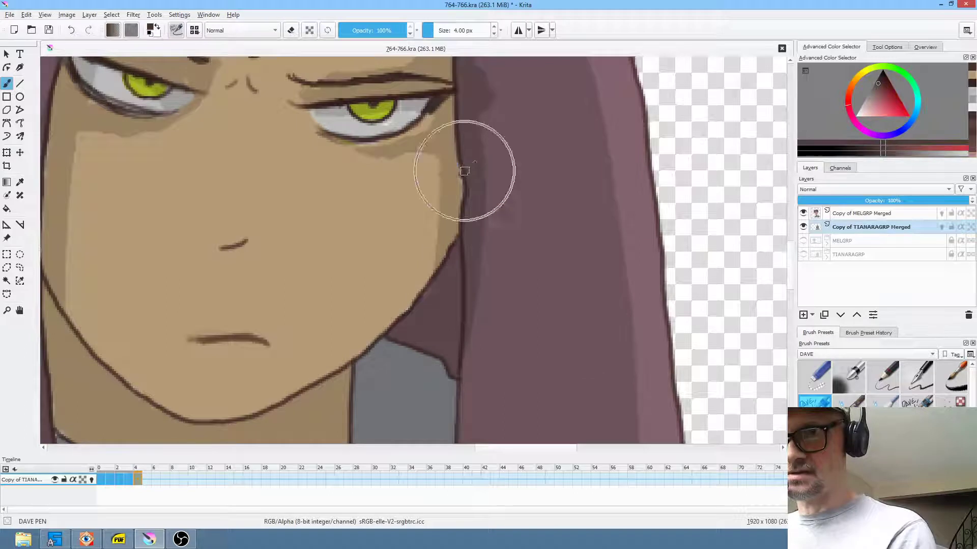
pyautogui.moveTo(462, 165); pyautogui.dragTo(465, 208)
pyautogui.keyDown('ctrl'); pyautogui.click(467, 162); pyautogui.keyUp('ctrl')
pyautogui.moveTo(464, 156); pyautogui.dragTo(467, 211)
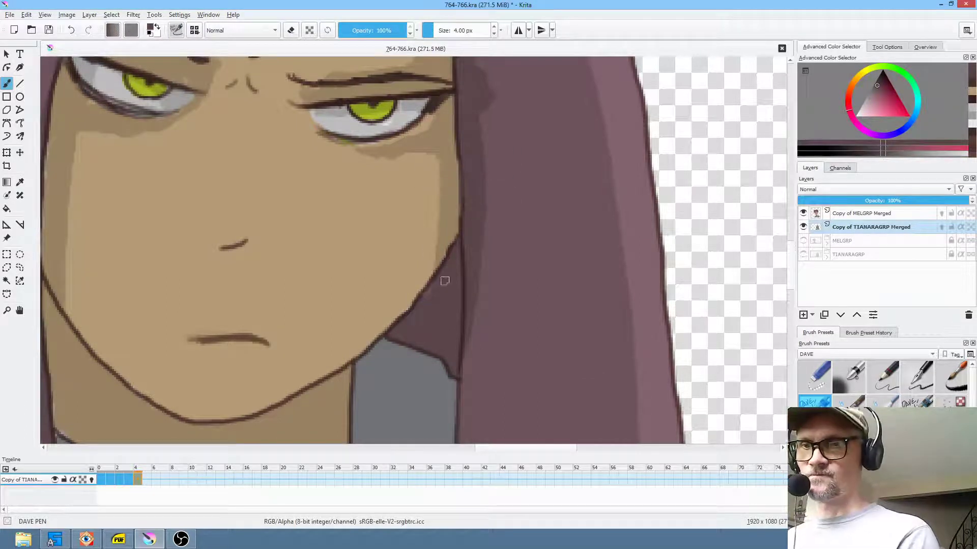
# - Save 764-766.kra, and hide and reshow the two merged character layers to check them
pyautogui.scroll(-3, 494, 271)
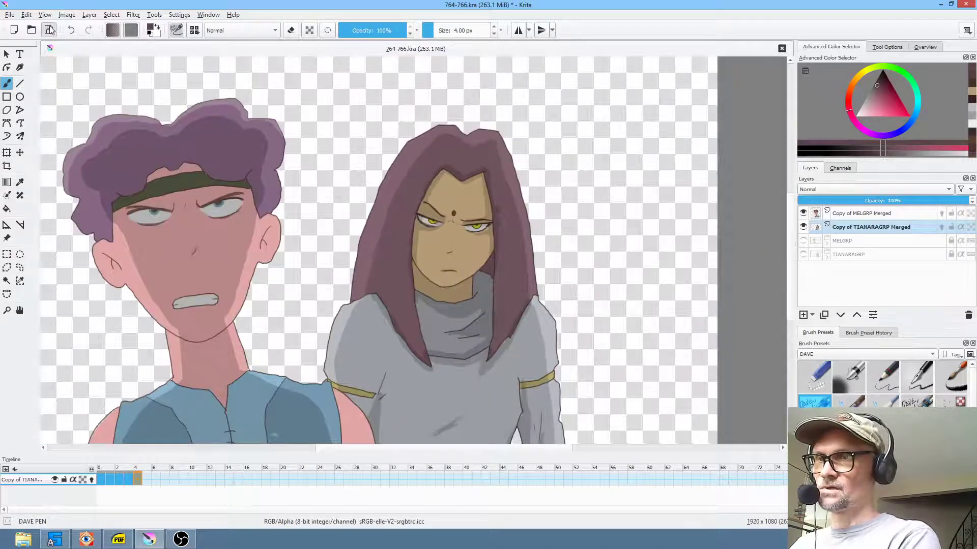
pyautogui.click(804, 227)
pyautogui.click(803, 214)
pyautogui.click(803, 213)
pyautogui.click(803, 228)
# - Fit both characters in view and scrub the animation from frame 4 back to frame 0 to review the expressions
pyautogui.scroll(-2, 402, 307)
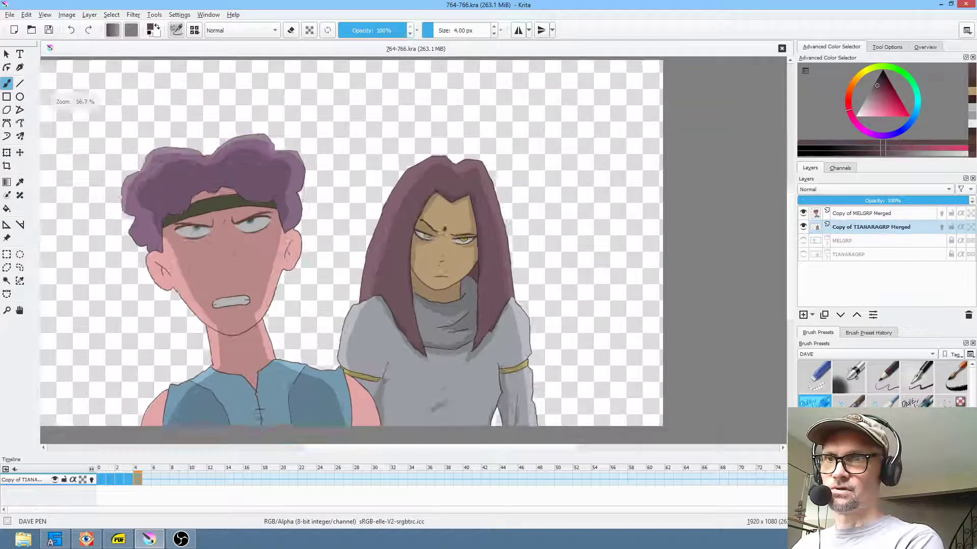
pyautogui.moveTo(402, 307); pyautogui.dragTo(470, 268)
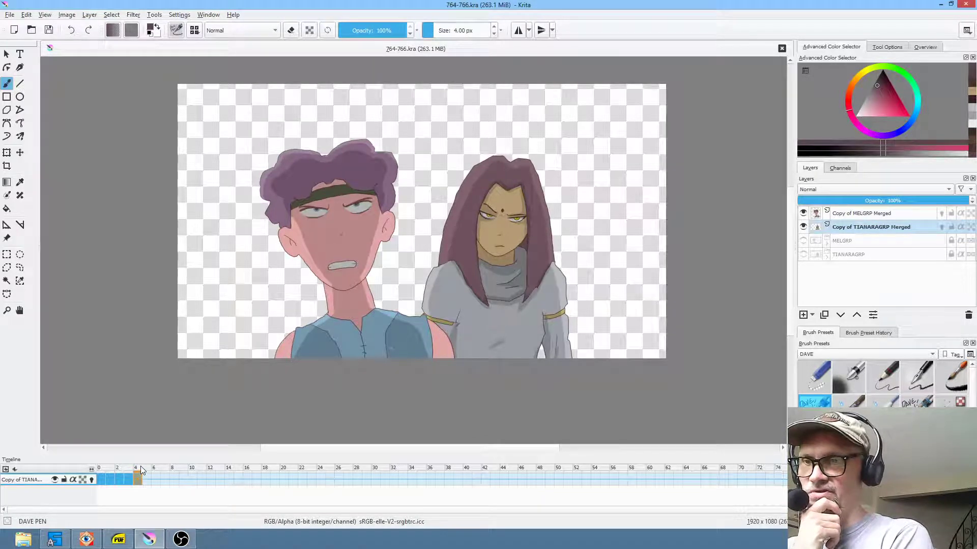
pyautogui.moveTo(136, 466)
pyautogui.mouseDown()
pyautogui.moveTo(70, 466)
pyautogui.moveTo(162, 467)
pyautogui.moveTo(118, 465)
pyautogui.mouseUp()
pyautogui.moveTo(90, 462); pyautogui.dragTo(67, 456)
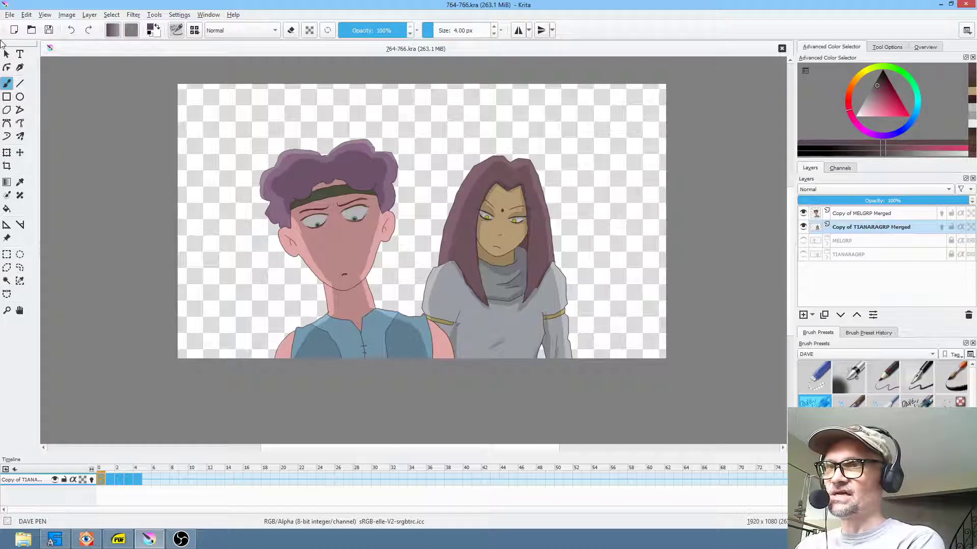
# - Browse the recent files, check storyboard image sl-sb.0767.png in FastStone Image Viewer, and return to Krita
pyautogui.click(10, 15)
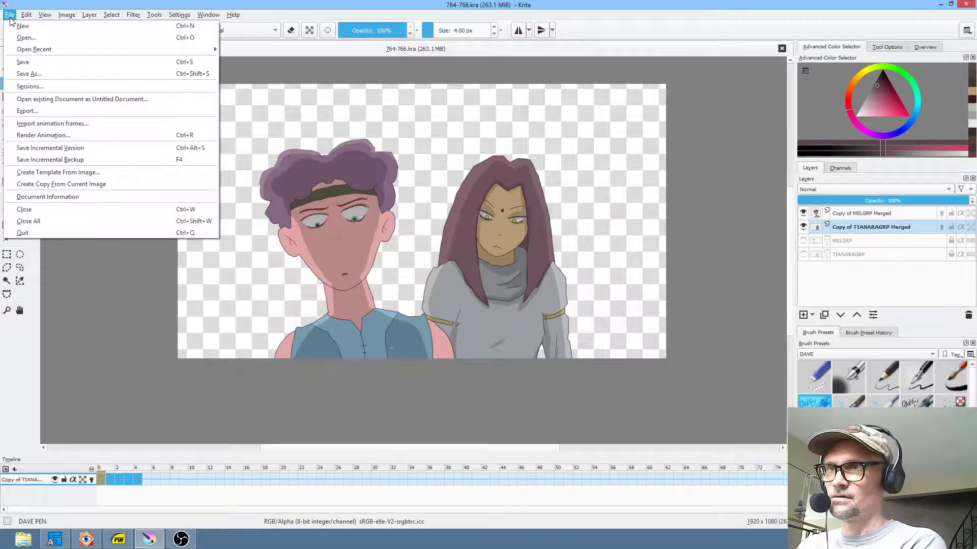
pyautogui.moveTo(39, 49)
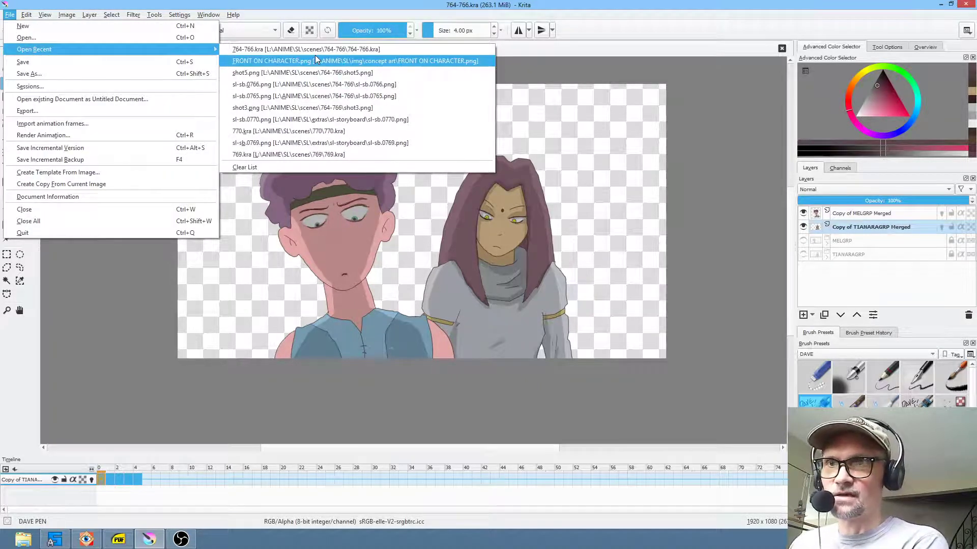
pyautogui.click(377, 74)
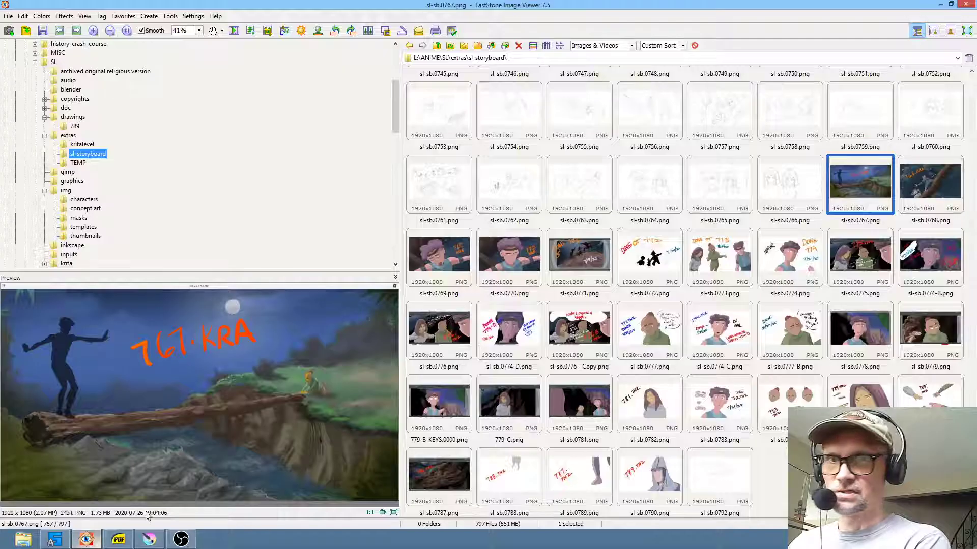
pyautogui.click(86, 539)
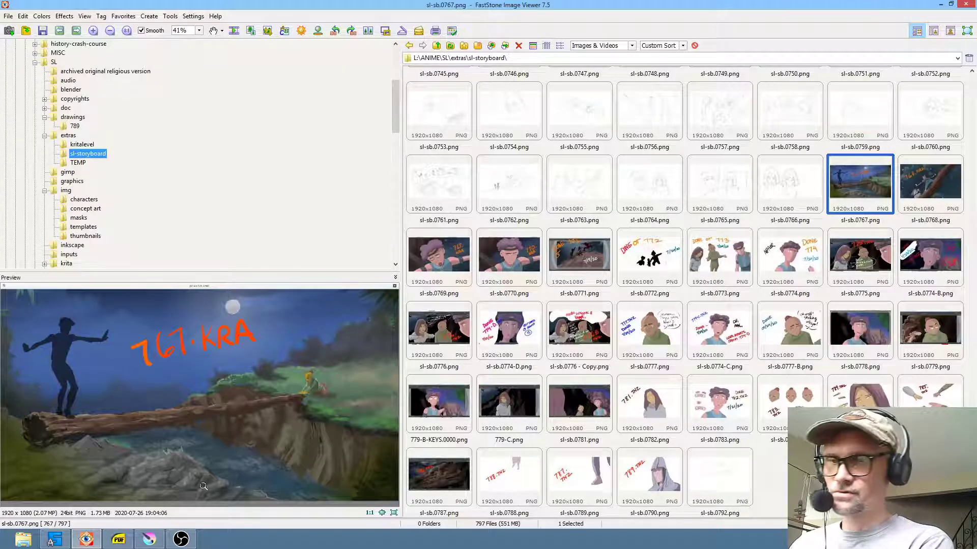
pyautogui.click(149, 539)
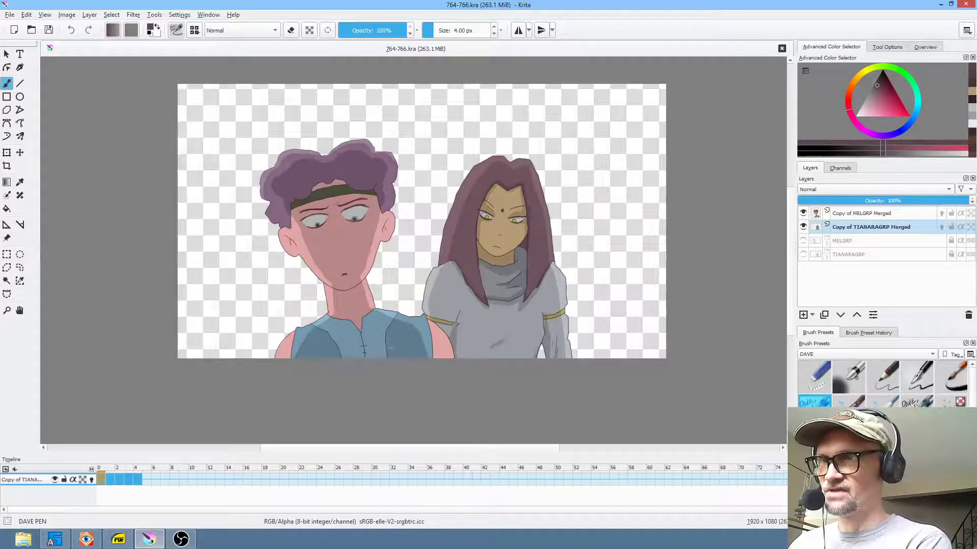
# - Open 767.kra from the 767 folder inside the project's scenes folder
pyautogui.click(34, 30)
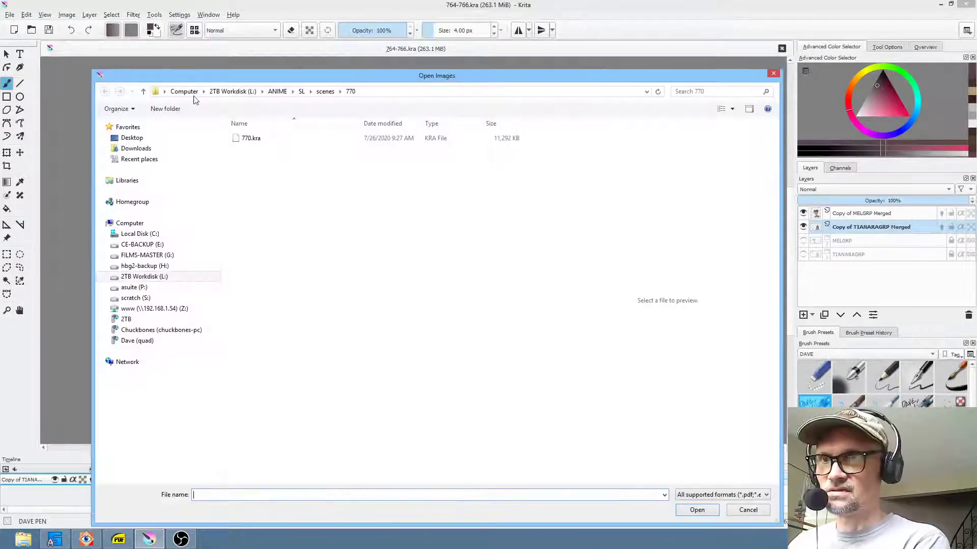
pyautogui.click(322, 92)
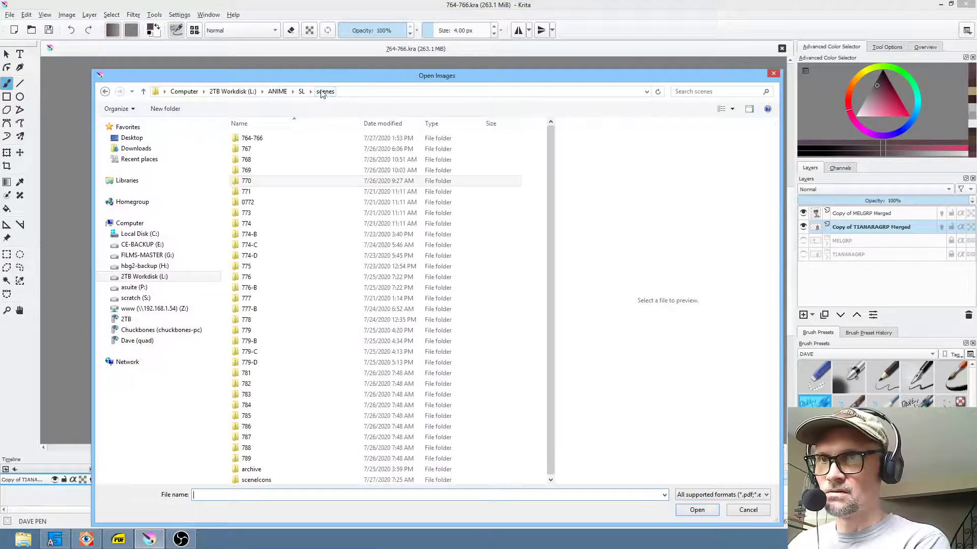
pyautogui.doubleClick(250, 150)
pyautogui.doubleClick(269, 140)
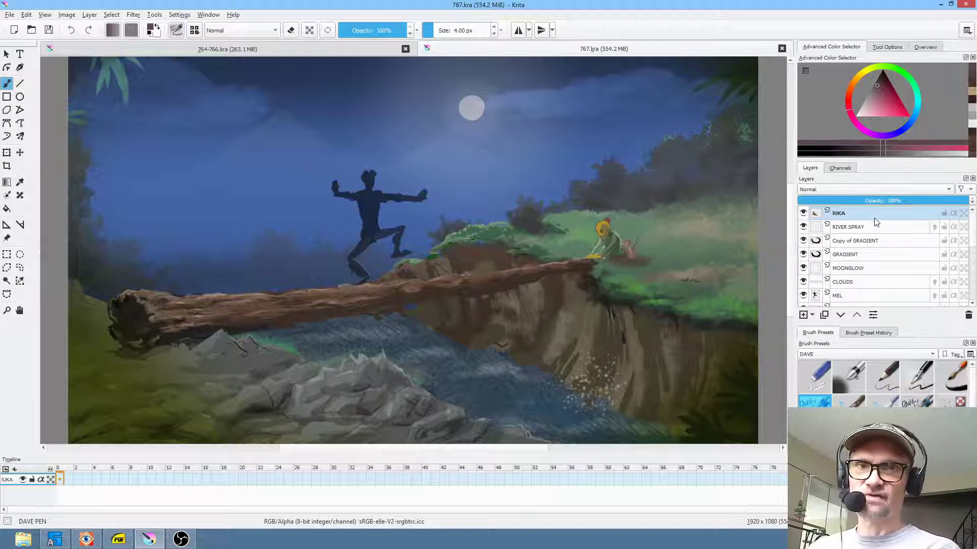
# - Step through the layer stack of the log bridge scene from the topmost layer down to SKY to examine its structure
pyautogui.click(874, 219)
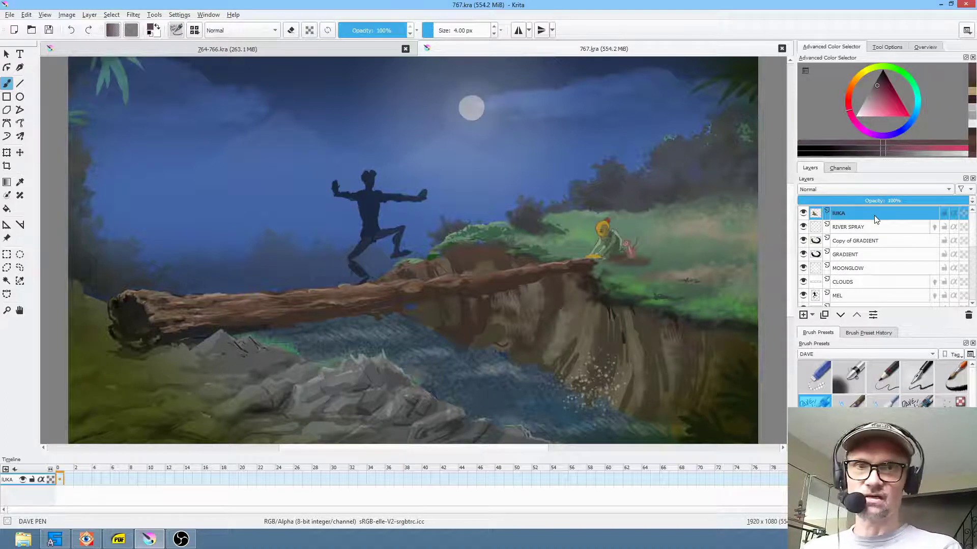
pyautogui.press('Down')
pyautogui.press('Down')
pyautogui.press('Down')
pyautogui.press('Down')
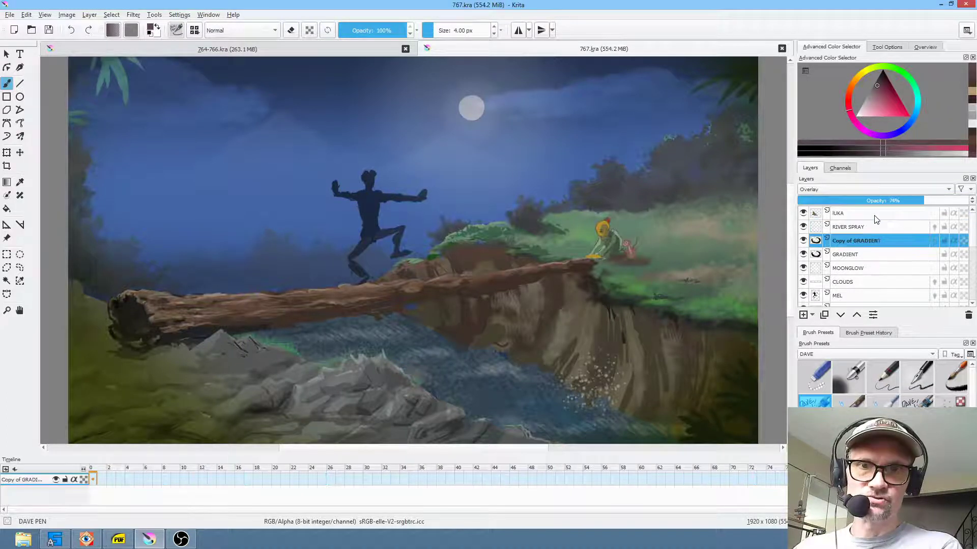
pyautogui.press('Down')
pyautogui.press('Down')
pyautogui.press('Down')
pyautogui.press('Down')
pyautogui.press('Down')
pyautogui.press('Down')
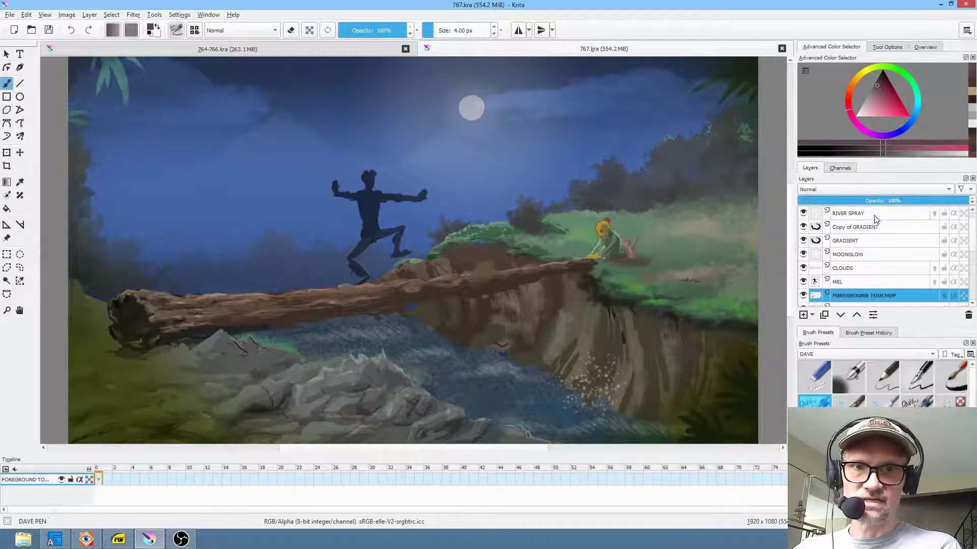
pyautogui.press('Down')
pyautogui.press('Down')
pyautogui.press('Down')
pyautogui.press('Down')
pyautogui.press('Down')
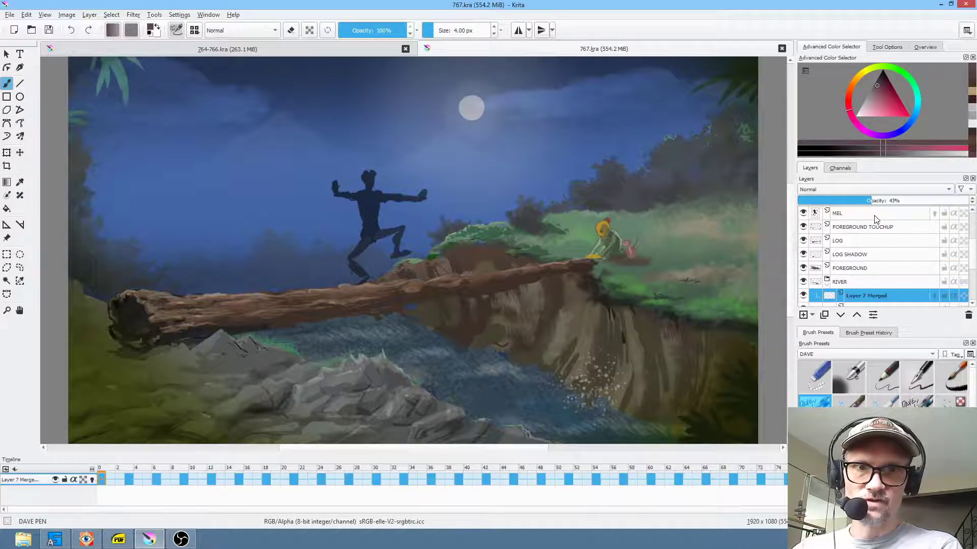
pyautogui.press('Down')
pyautogui.press('Down')
pyautogui.press('Down')
pyautogui.press('Down')
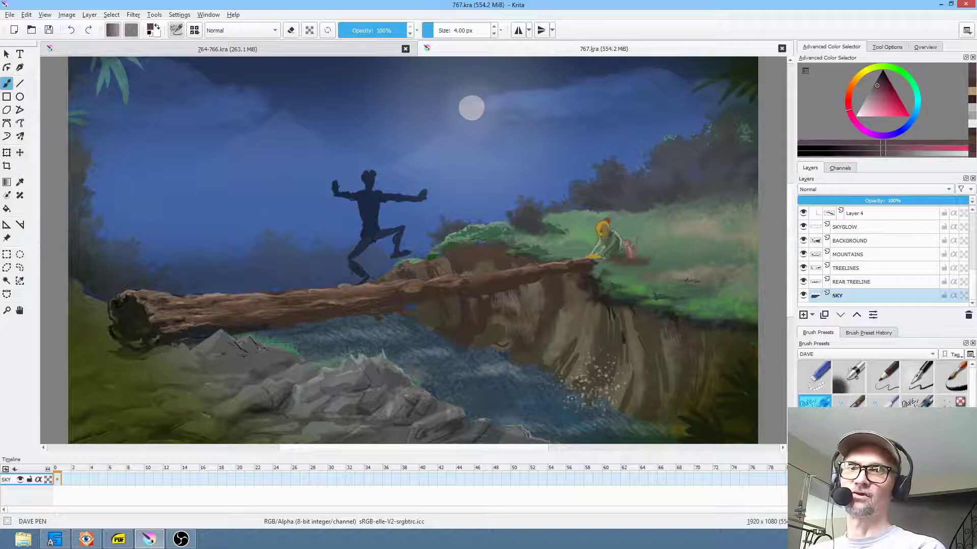
# - Play the scene's animation with the character on the log and the river in close view
pyautogui.scroll(-1, 425, 401)
pyautogui.scroll(2, 425, 401)
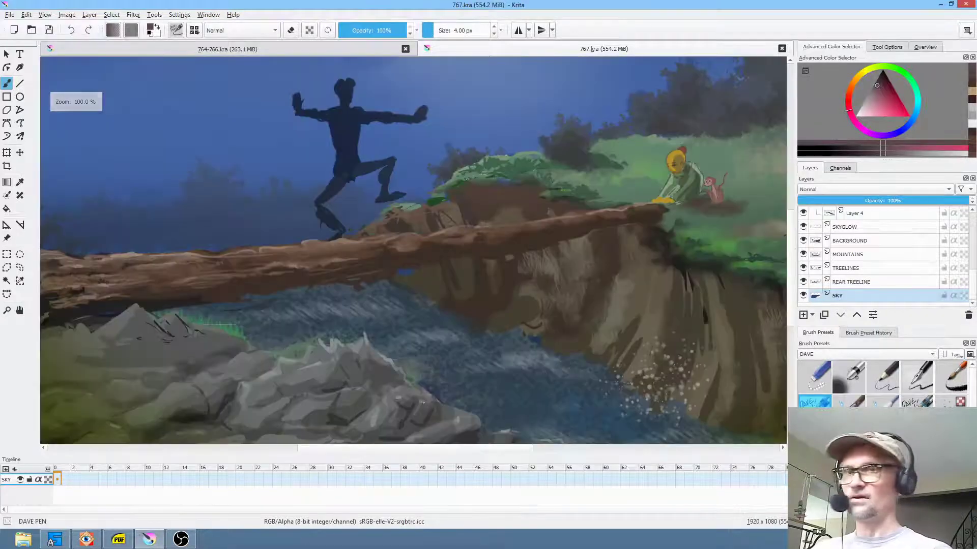
pyautogui.press('space')
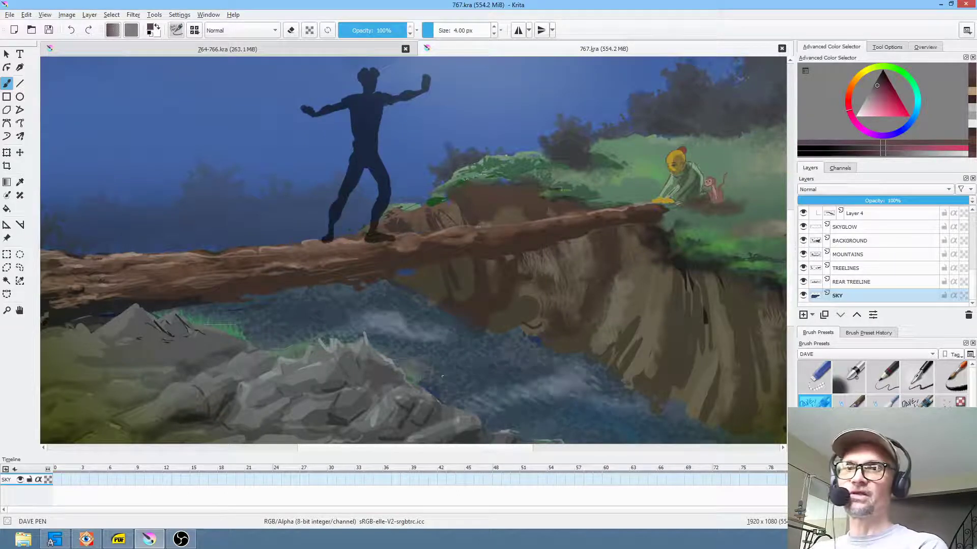
# - Close scene 767.kra and return to 764-766.kra
pyautogui.scroll(-1, 295, 218)
pyautogui.moveTo(331, 210); pyautogui.dragTo(383, 247)
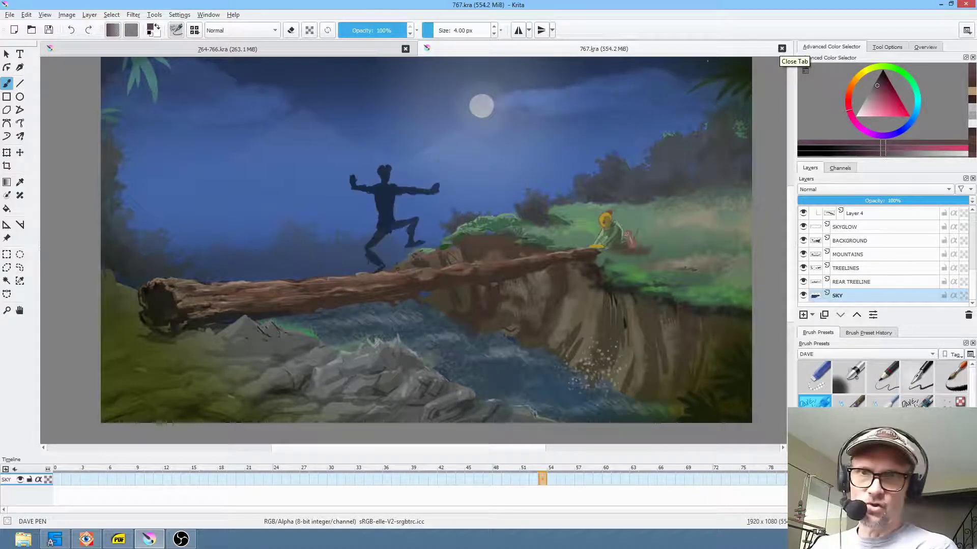
pyautogui.click(782, 49)
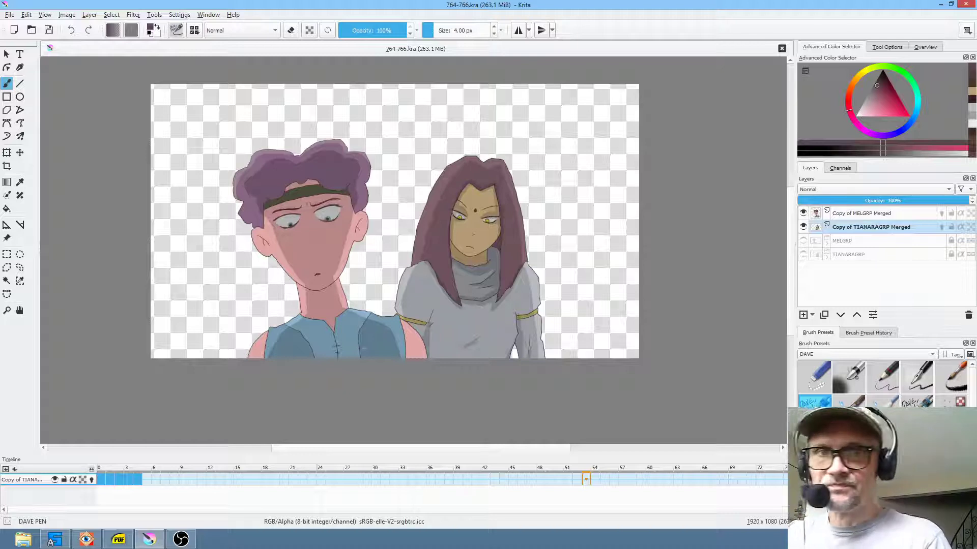
# - Add a paint layer beneath both merged character layers, with black as the painting color, and put it in its own group
pyautogui.click(803, 315)
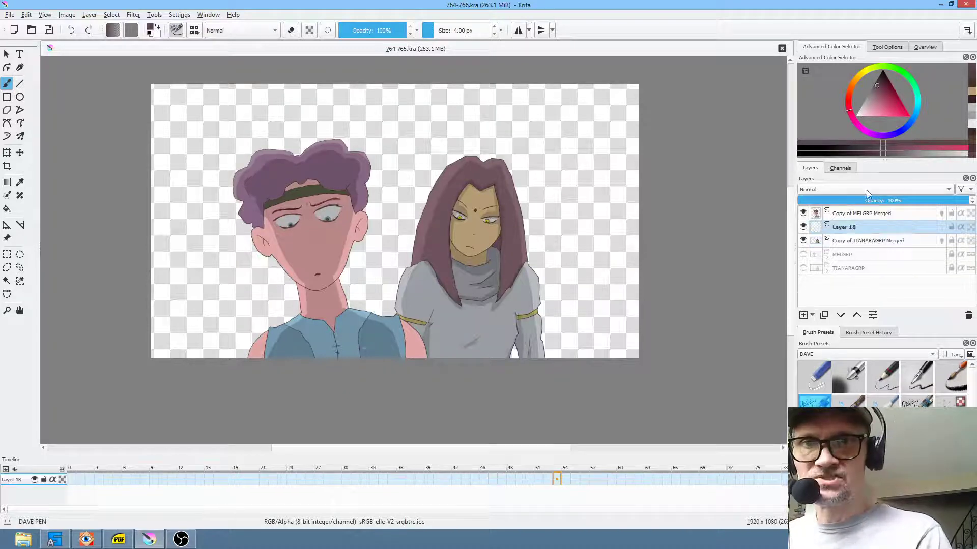
pyautogui.click(840, 315)
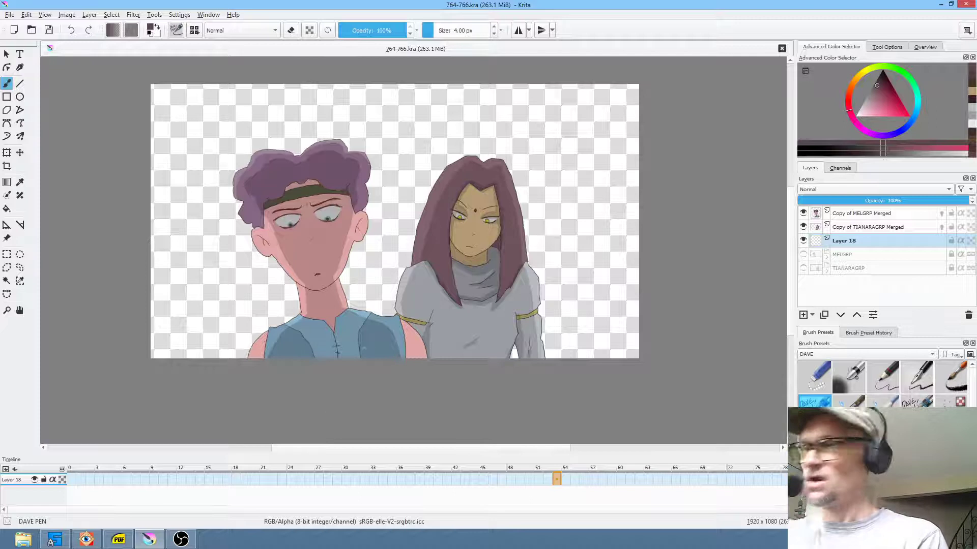
pyautogui.press('i')
pyautogui.moveTo(881, 96); pyautogui.dragTo(883, 61)
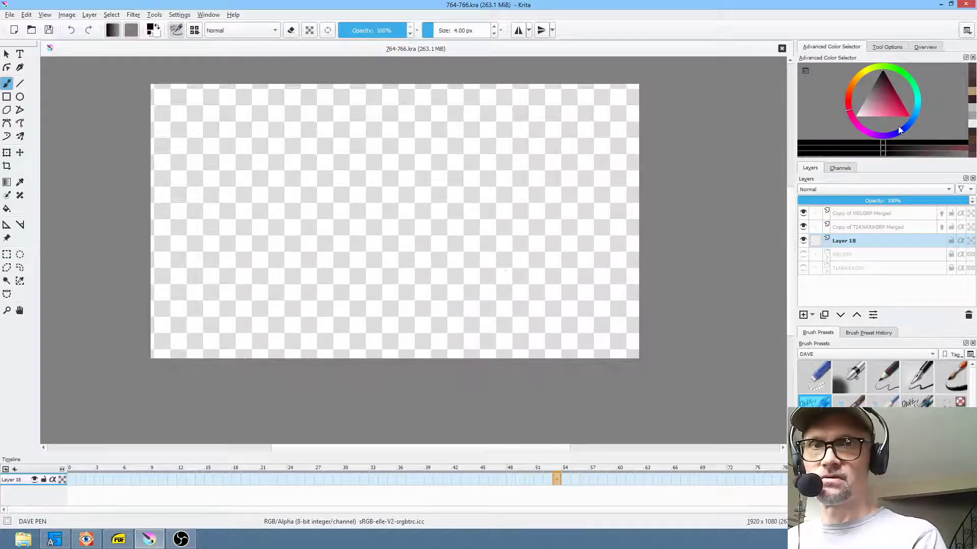
pyautogui.click(855, 243)
pyautogui.hotkey('ctrl', 'g')
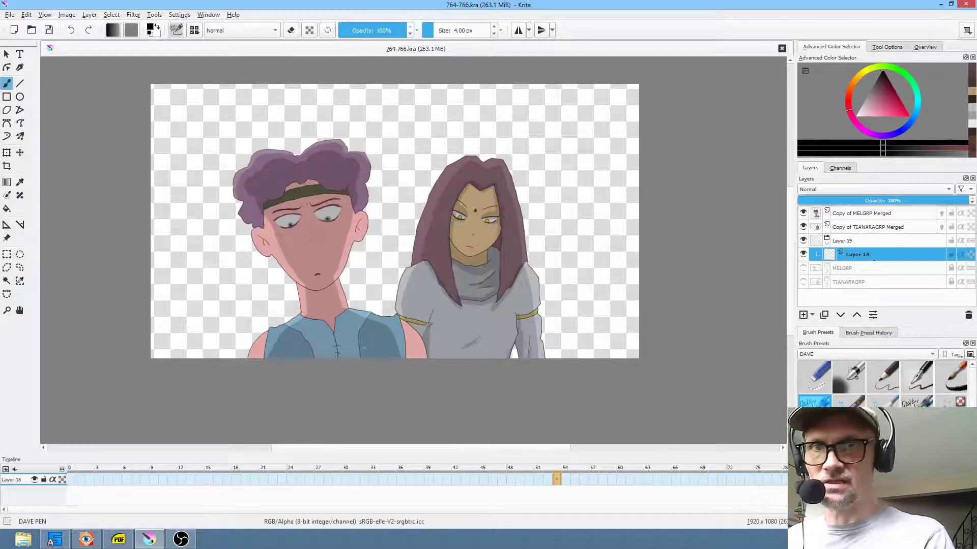
# - Hide both merged character layers and fill the new background layer with solid black
pyautogui.click(803, 228)
pyautogui.click(803, 214)
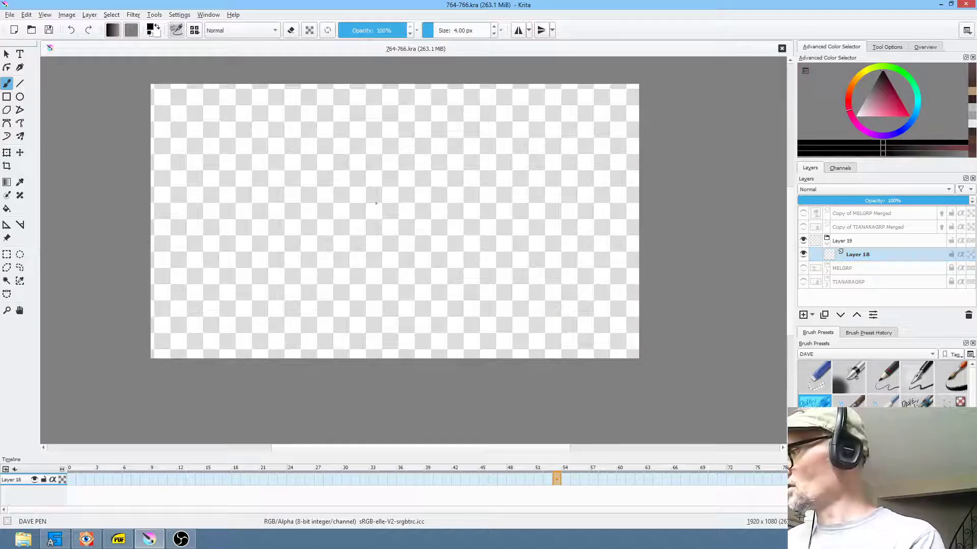
pyautogui.press('f')
pyautogui.click(383, 224)
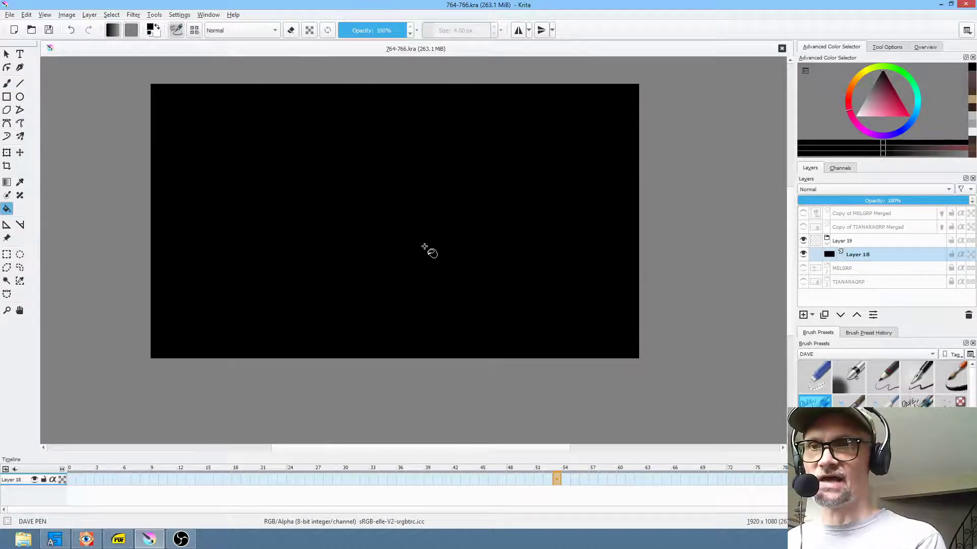
# - Apply a radial teal gradient glow from the top center of the black background down toward its lower part
pyautogui.click(914, 110)
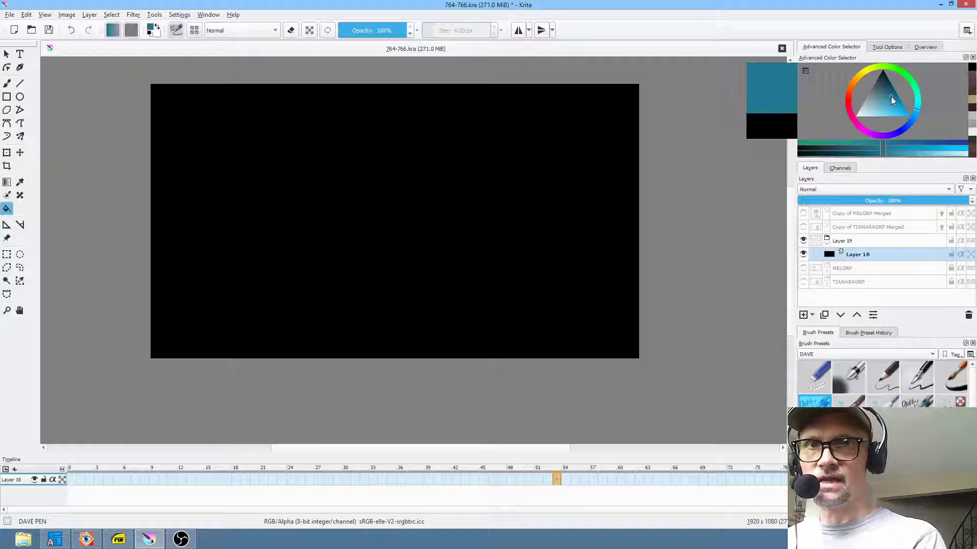
pyautogui.click(885, 100)
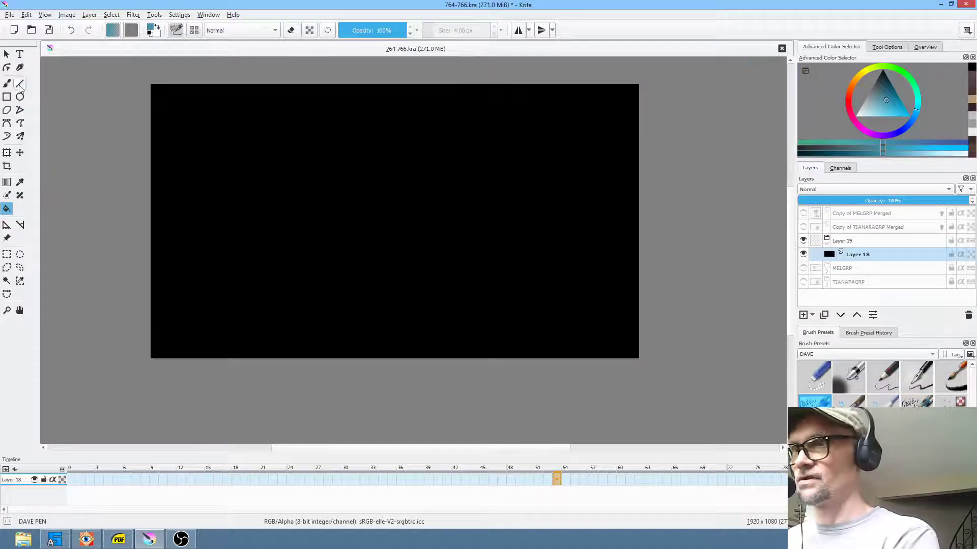
pyautogui.click(6, 182)
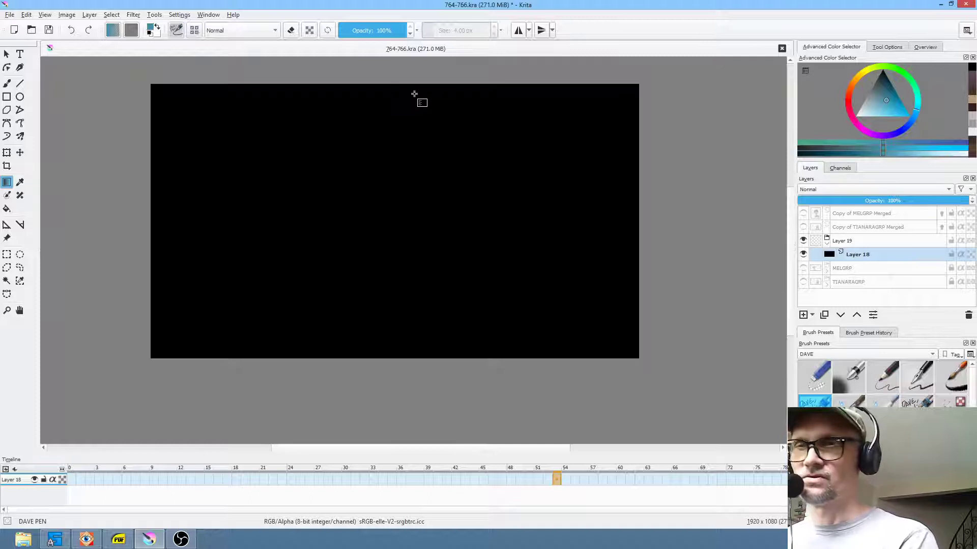
pyautogui.moveTo(401, 76); pyautogui.dragTo(402, 303)
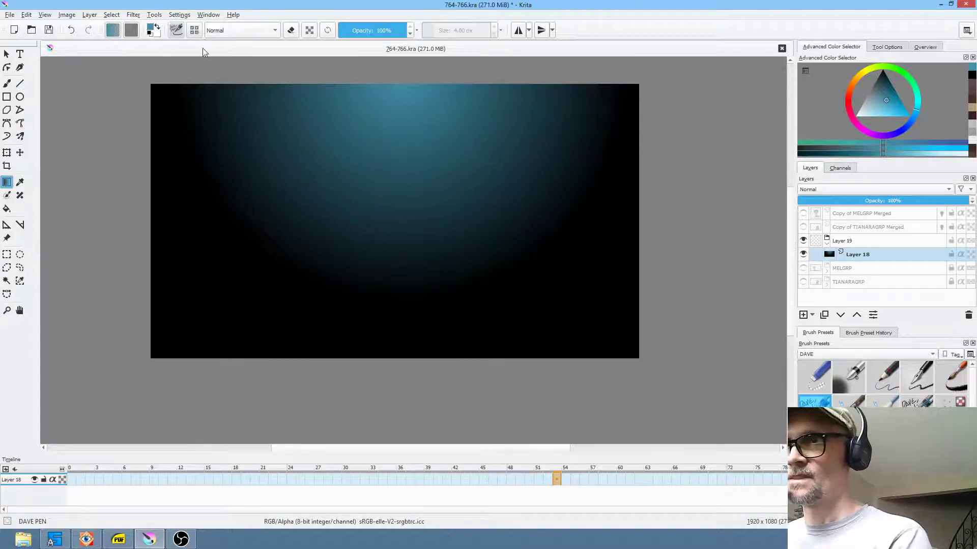
# - Set the gradient shape to Linear and the opacity to 50%, and apply teal gradients from the canvas top to below its bottom edge
pyautogui.click(113, 32)
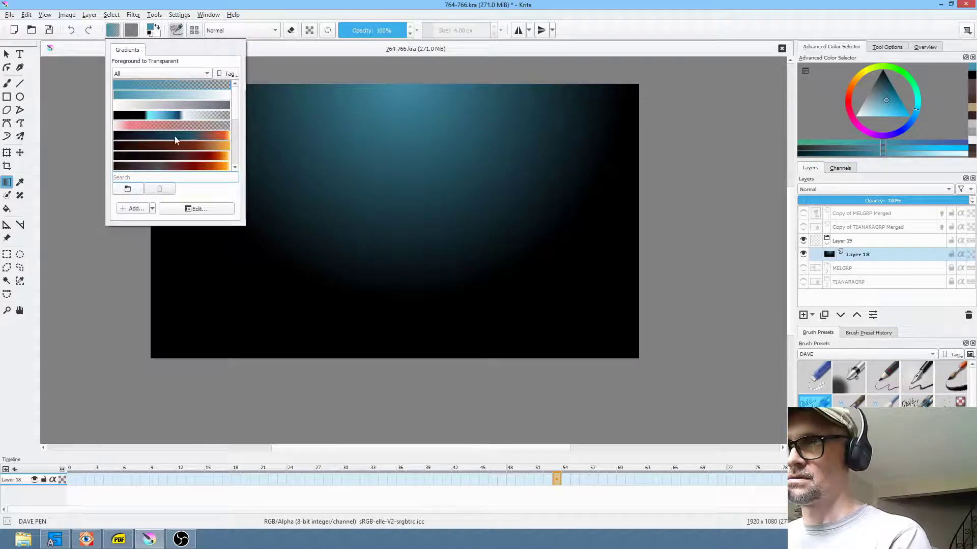
pyautogui.press('Escape')
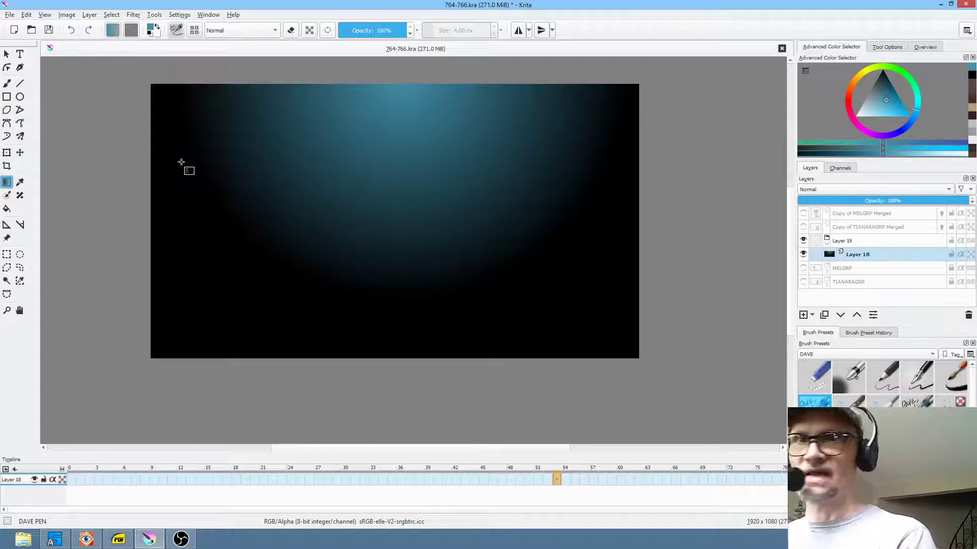
pyautogui.click(891, 49)
pyautogui.click(923, 76)
pyautogui.click(898, 49)
pyautogui.moveTo(520, 153); pyautogui.dragTo(507, 177)
pyautogui.click(374, 30)
pyautogui.moveTo(377, 74); pyautogui.dragTo(399, 371)
pyautogui.moveTo(383, 81); pyautogui.dragTo(375, 416)
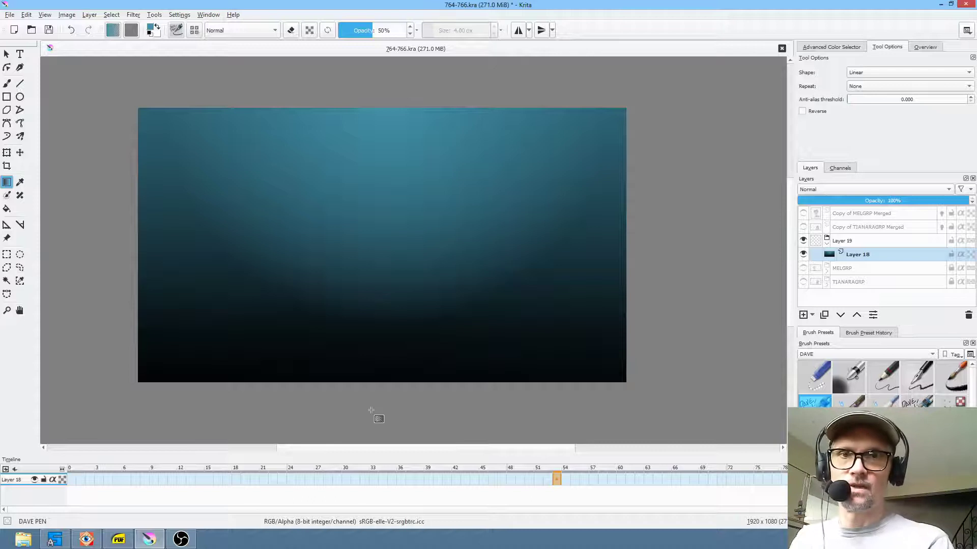
# - Add a layer above the gradient layer and choose the Stamp Leaves brush from the Textures presets
pyautogui.click(865, 255)
pyautogui.click(803, 315)
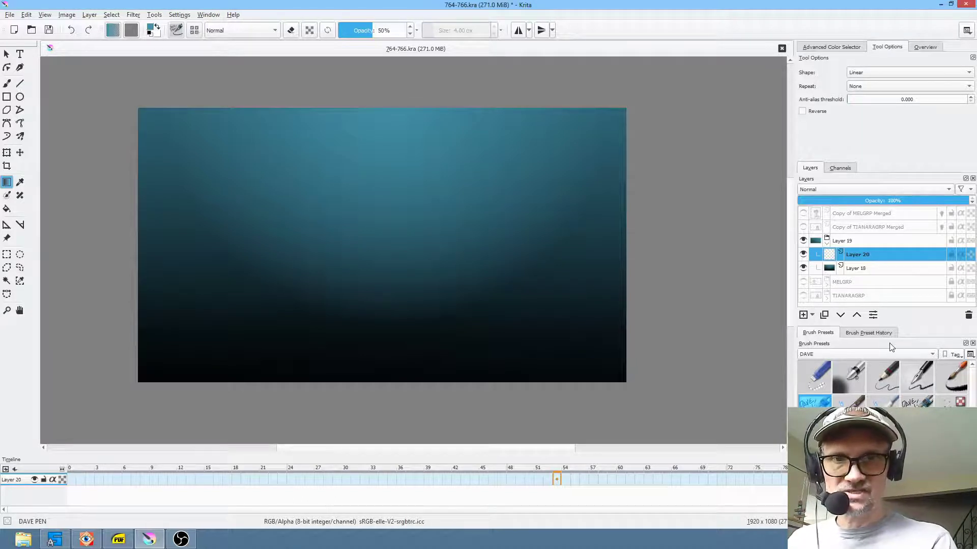
pyautogui.click(873, 353)
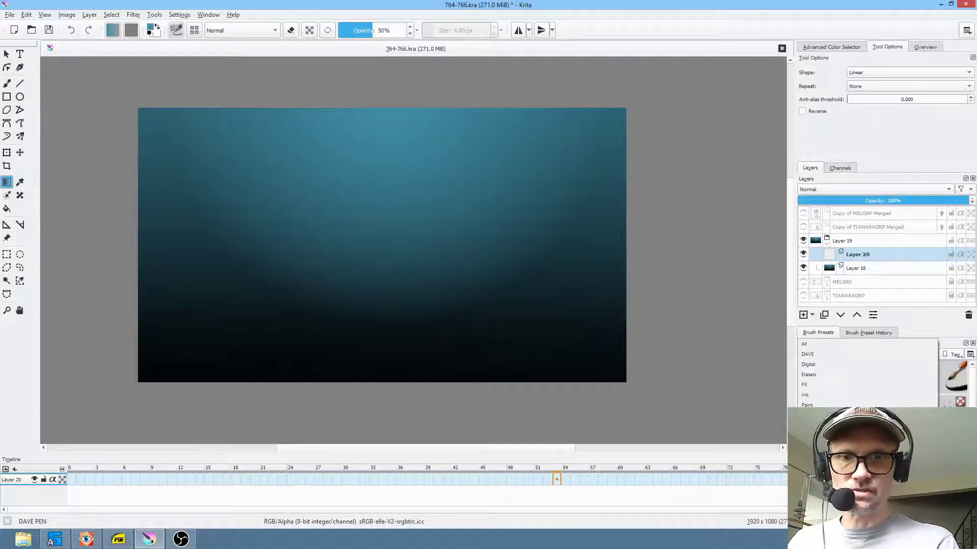
pyautogui.click(835, 435)
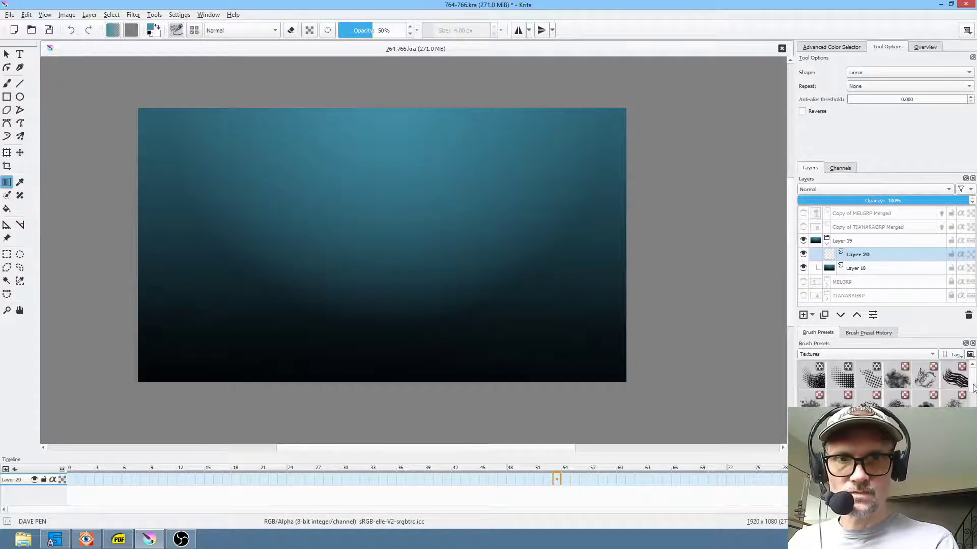
pyautogui.scroll(-4, 923, 402)
pyautogui.click(926, 398)
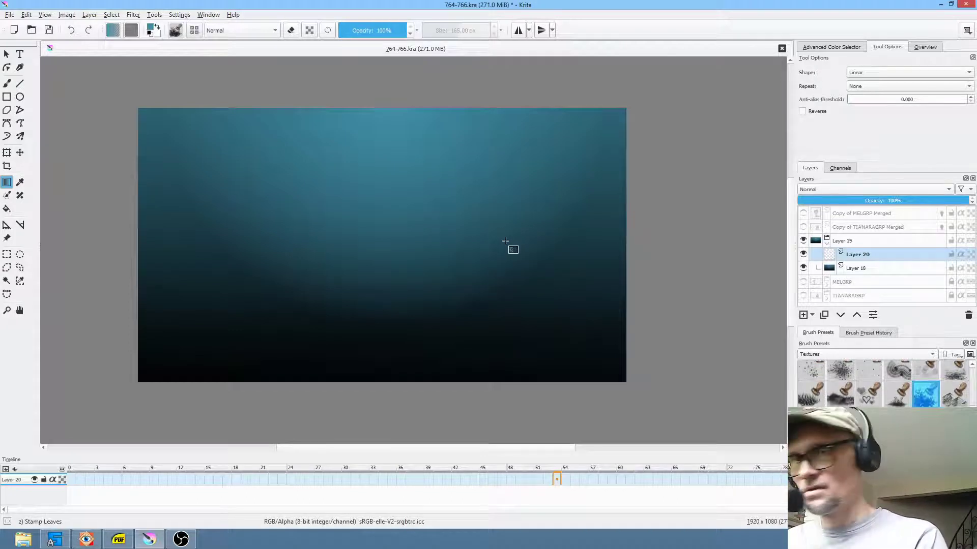
# - Stamp black tree foliage silhouettes along both sides of the background with the Stamp Leaves brush at 77.43 px
pyautogui.press('b')
pyautogui.moveTo(489, 253); pyautogui.dragTo(518, 262)
pyautogui.click(840, 168)
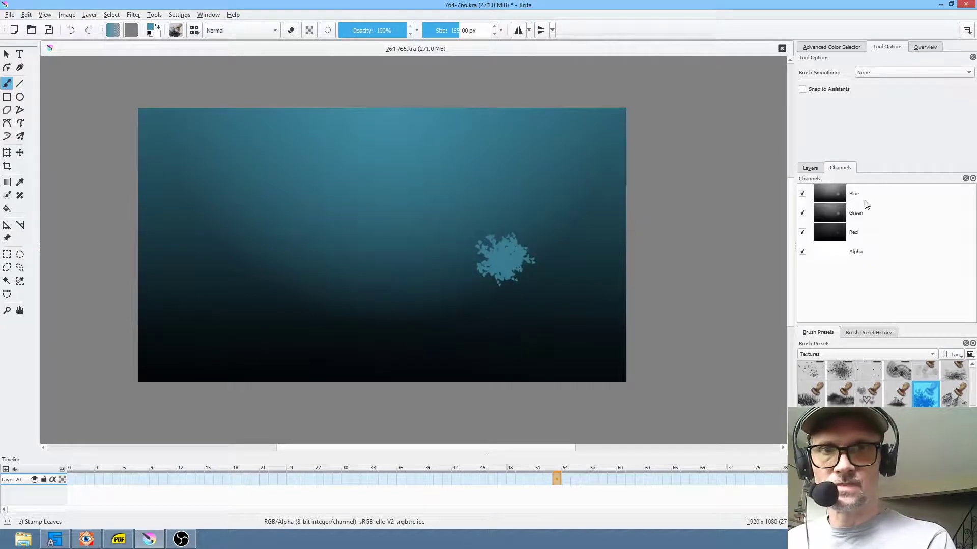
pyautogui.click(814, 169)
pyautogui.click(849, 47)
pyautogui.click(882, 71)
pyautogui.moveTo(511, 264)
pyautogui.mouseDown()
pyautogui.moveTo(536, 198)
pyautogui.moveTo(559, 194)
pyautogui.moveTo(578, 216)
pyautogui.moveTo(581, 194)
pyautogui.moveTo(548, 175)
pyautogui.moveTo(586, 176)
pyautogui.moveTo(600, 190)
pyautogui.moveTo(598, 206)
pyautogui.moveTo(623, 183)
pyautogui.moveTo(575, 201)
pyautogui.moveTo(572, 212)
pyautogui.moveTo(490, 256)
pyautogui.moveTo(502, 264)
pyautogui.moveTo(486, 244)
pyautogui.moveTo(502, 234)
pyautogui.moveTo(511, 262)
pyautogui.moveTo(522, 258)
pyautogui.moveTo(516, 286)
pyautogui.moveTo(539, 299)
pyautogui.moveTo(586, 233)
pyautogui.moveTo(571, 249)
pyautogui.moveTo(610, 245)
pyautogui.moveTo(570, 283)
pyautogui.moveTo(606, 293)
pyautogui.moveTo(593, 326)
pyautogui.moveTo(537, 362)
pyautogui.moveTo(559, 371)
pyautogui.moveTo(624, 334)
pyautogui.moveTo(521, 332)
pyautogui.moveTo(538, 232)
pyautogui.mouseUp()
pyautogui.moveTo(148, 207)
pyautogui.mouseDown()
pyautogui.moveTo(151, 162)
pyautogui.moveTo(190, 233)
pyautogui.moveTo(181, 249)
pyautogui.moveTo(205, 230)
pyautogui.moveTo(191, 245)
pyautogui.moveTo(203, 232)
pyautogui.moveTo(205, 241)
pyautogui.moveTo(193, 245)
pyautogui.moveTo(153, 192)
pyautogui.moveTo(143, 264)
pyautogui.moveTo(185, 244)
pyautogui.moveTo(175, 278)
pyautogui.moveTo(150, 211)
pyautogui.moveTo(186, 292)
pyautogui.moveTo(222, 277)
pyautogui.moveTo(231, 260)
pyautogui.moveTo(176, 296)
pyautogui.moveTo(146, 267)
pyautogui.moveTo(149, 190)
pyautogui.moveTo(199, 351)
pyautogui.moveTo(145, 366)
pyautogui.moveTo(197, 389)
pyautogui.mouseUp()
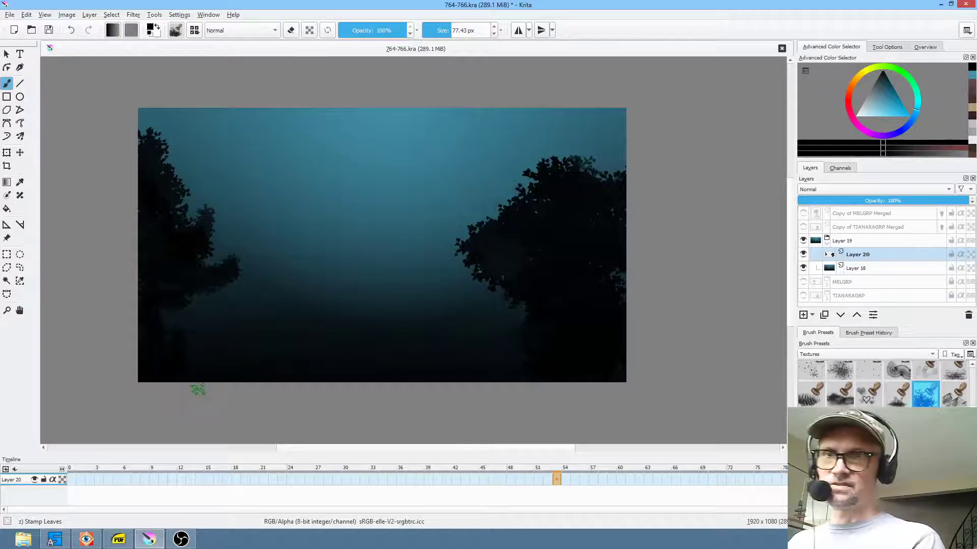
# - Show both characters to extend the left tree's foliage toward the curly-haired one, and hide Copy of MELGRP Merged again
pyautogui.click(803, 227)
pyautogui.click(803, 213)
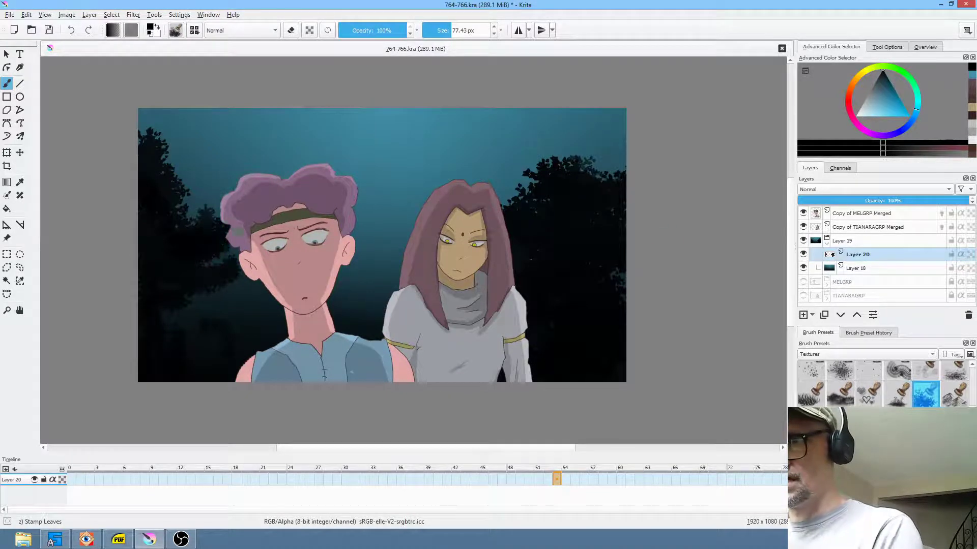
pyautogui.moveTo(217, 263)
pyautogui.mouseDown()
pyautogui.moveTo(237, 275)
pyautogui.moveTo(227, 308)
pyautogui.moveTo(242, 281)
pyautogui.mouseUp()
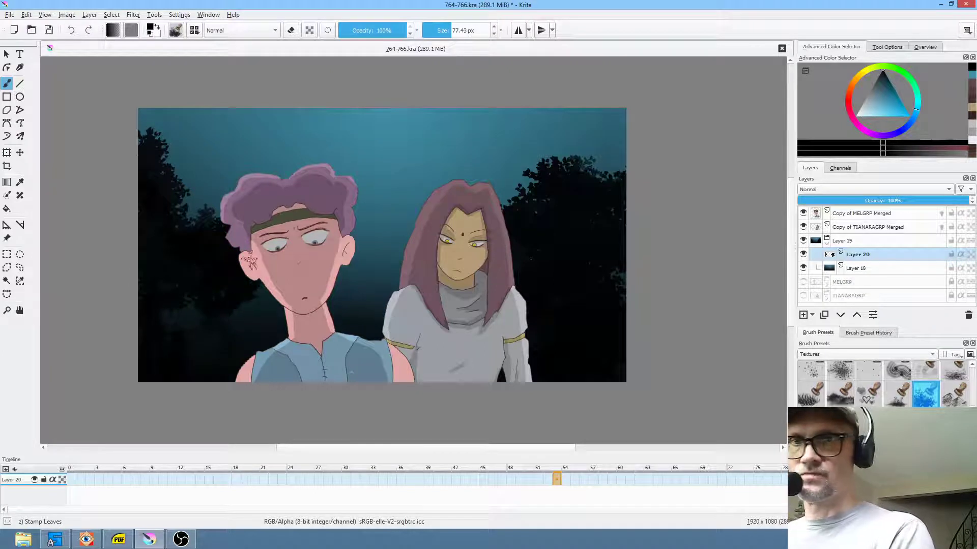
pyautogui.click(803, 213)
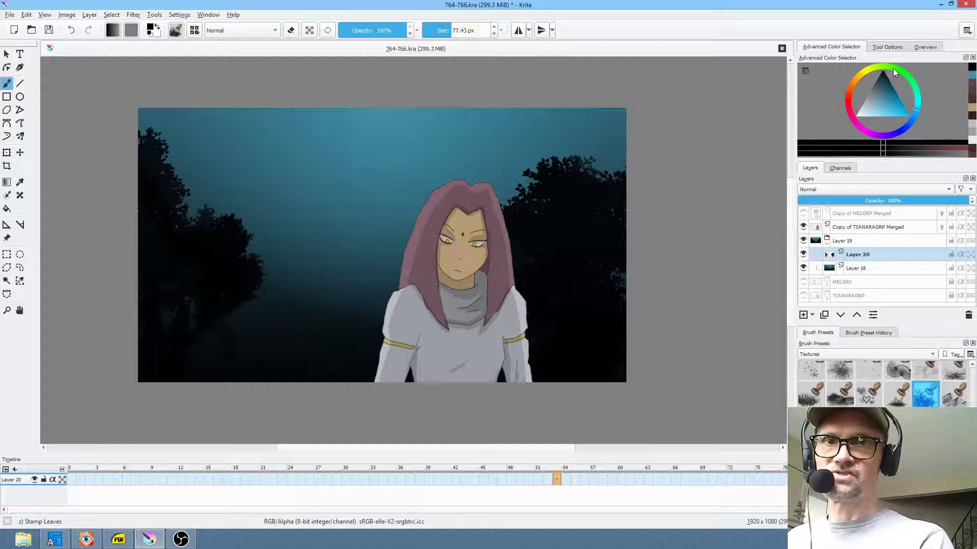
# - Add a layer above the tree silhouettes and stamp bright green leaf highlights along the upper inner edges of both trees
pyautogui.click(803, 315)
pyautogui.moveTo(892, 91); pyautogui.dragTo(901, 108)
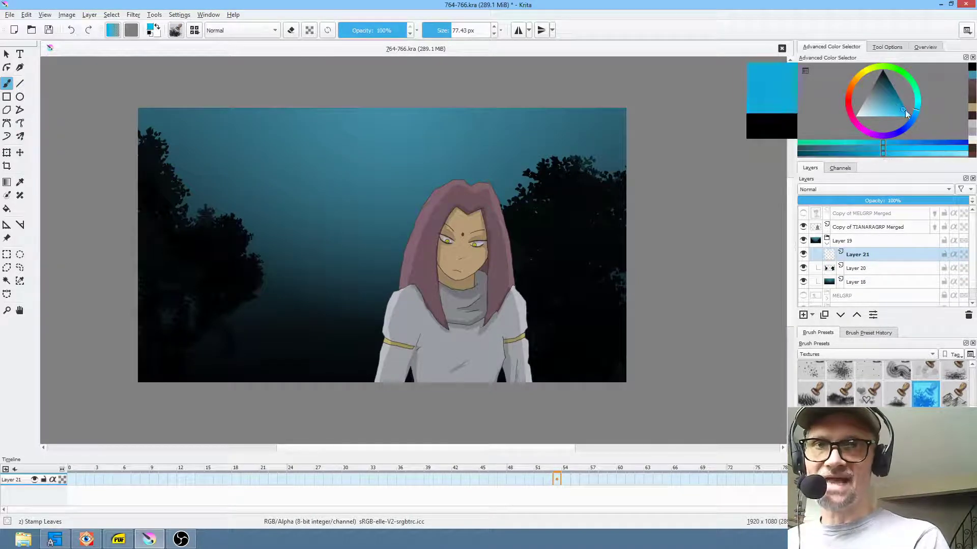
pyautogui.click(903, 74)
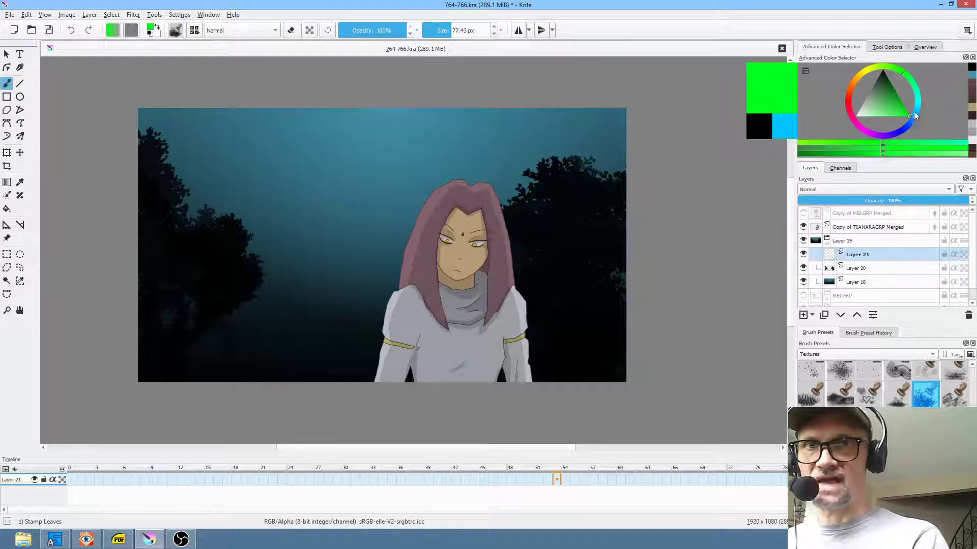
pyautogui.moveTo(155, 200)
pyautogui.mouseDown()
pyautogui.moveTo(155, 169)
pyautogui.moveTo(150, 201)
pyautogui.moveTo(162, 185)
pyautogui.moveTo(175, 199)
pyautogui.moveTo(164, 204)
pyautogui.moveTo(147, 138)
pyautogui.moveTo(173, 185)
pyautogui.mouseUp()
pyautogui.moveTo(186, 221)
pyautogui.mouseDown()
pyautogui.moveTo(206, 208)
pyautogui.moveTo(210, 227)
pyautogui.mouseUp()
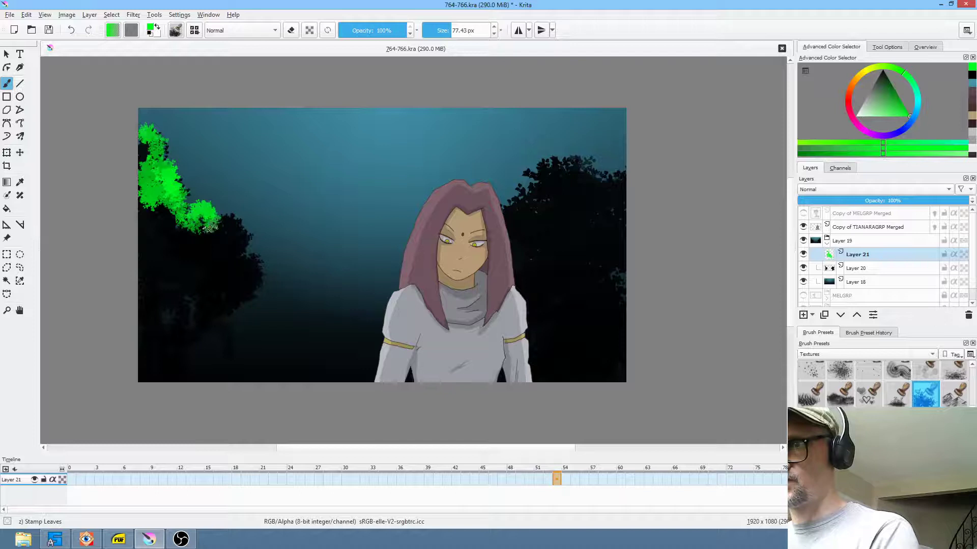
pyautogui.moveTo(594, 174)
pyautogui.mouseDown()
pyautogui.moveTo(538, 165)
pyautogui.moveTo(559, 182)
pyautogui.moveTo(553, 169)
pyautogui.moveTo(568, 169)
pyautogui.moveTo(534, 182)
pyautogui.moveTo(525, 173)
pyautogui.moveTo(534, 201)
pyautogui.moveTo(525, 216)
pyautogui.moveTo(614, 177)
pyautogui.mouseUp()
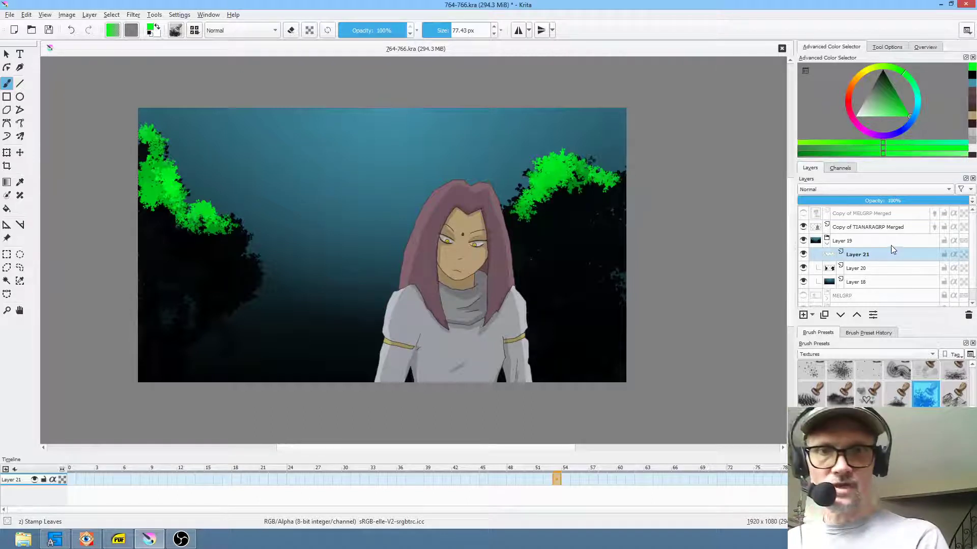
# - Group the green highlight layer with the black foliage layer and make the highlights inherit alpha from the silhouettes
pyautogui.keyDown('ctrl'); pyautogui.click(879, 268); pyautogui.keyUp('ctrl')
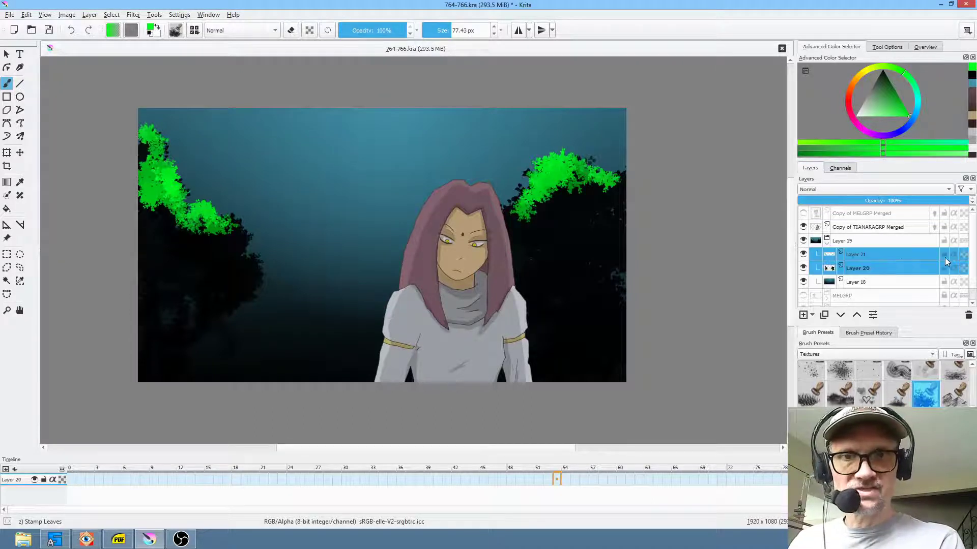
pyautogui.hotkey('ctrl', 'g')
pyautogui.click(891, 267)
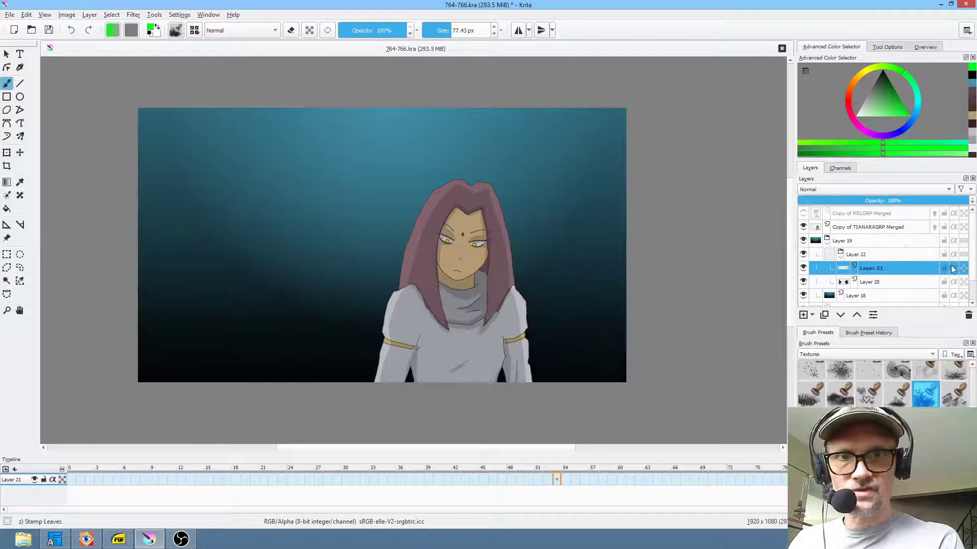
pyautogui.click(953, 268)
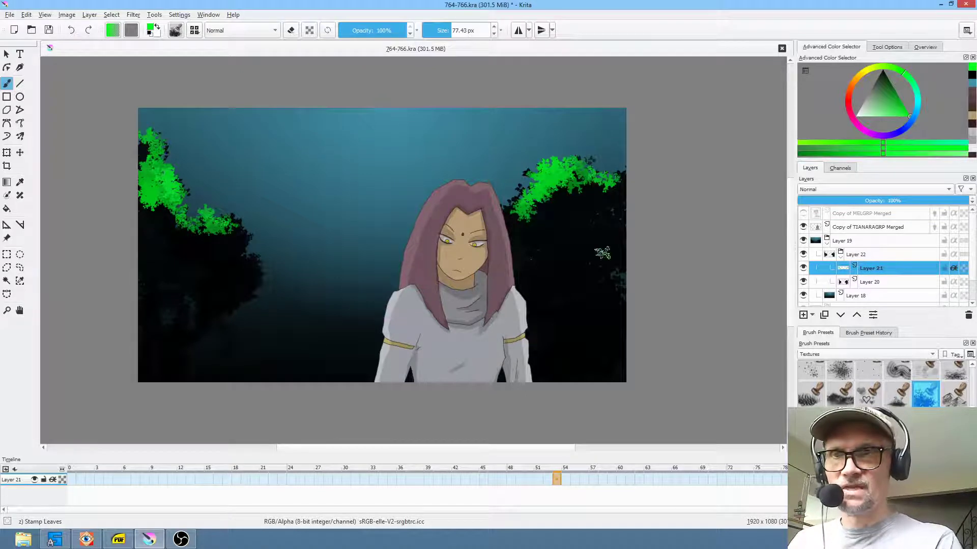
# - Set the green highlight layer's blending mode to Overlay at 100% opacity
pyautogui.moveTo(939, 199); pyautogui.dragTo(909, 199)
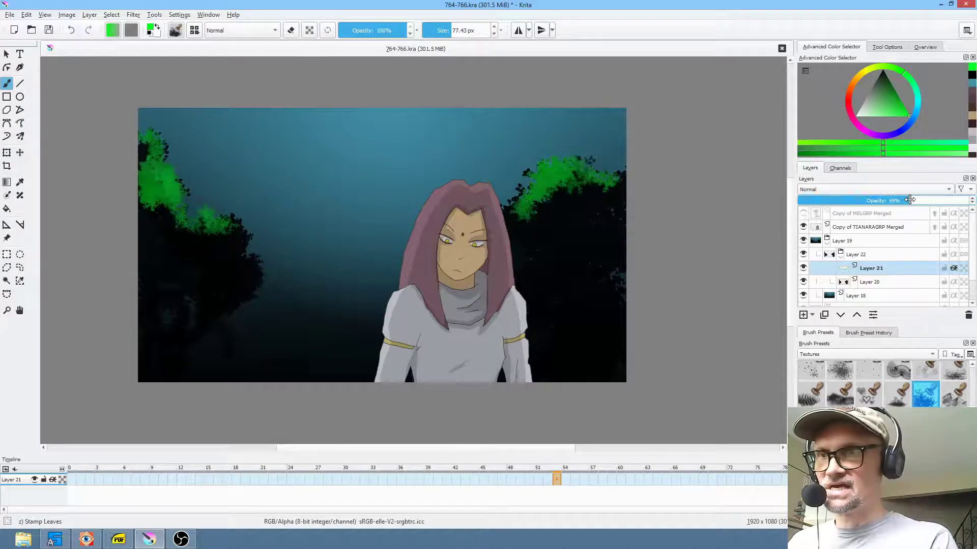
pyautogui.click(853, 190)
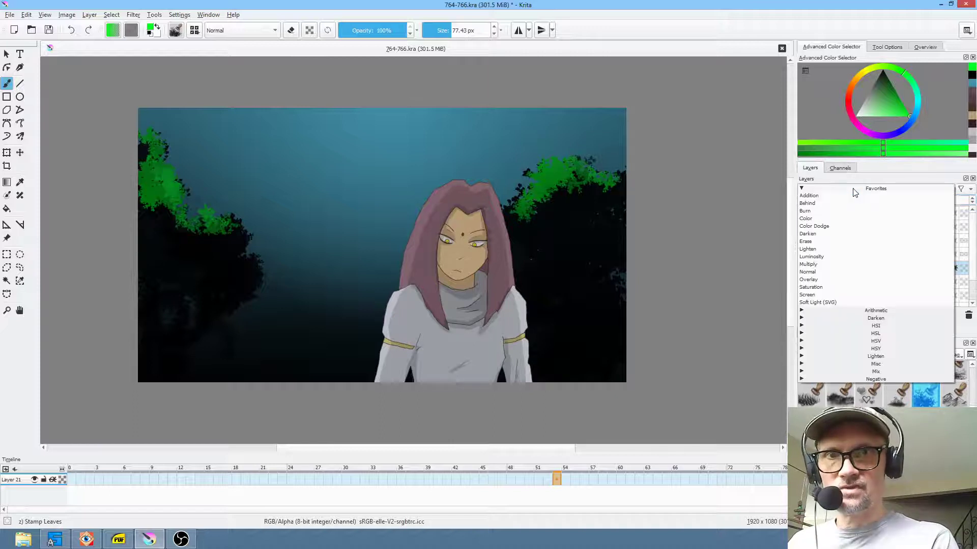
pyautogui.click(841, 279)
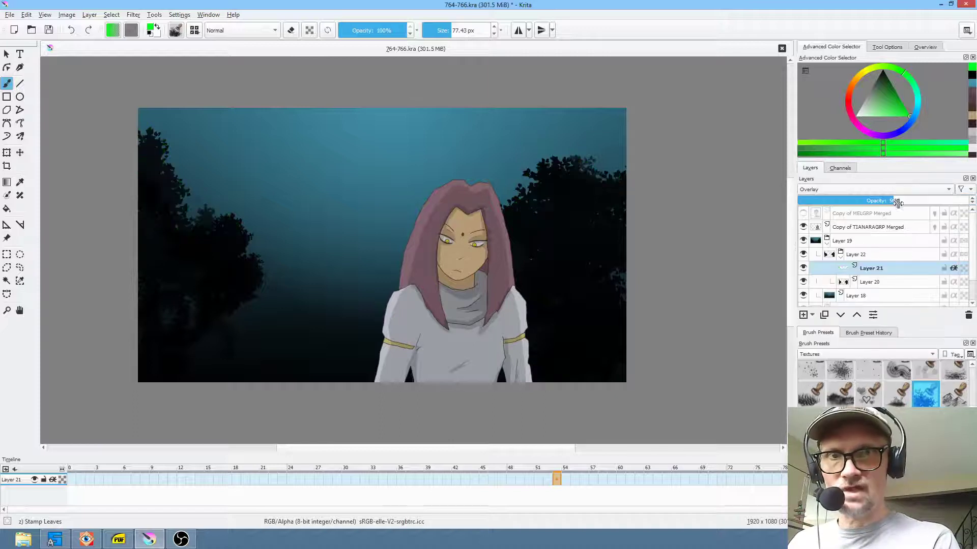
pyautogui.moveTo(897, 201); pyautogui.dragTo(968, 204)
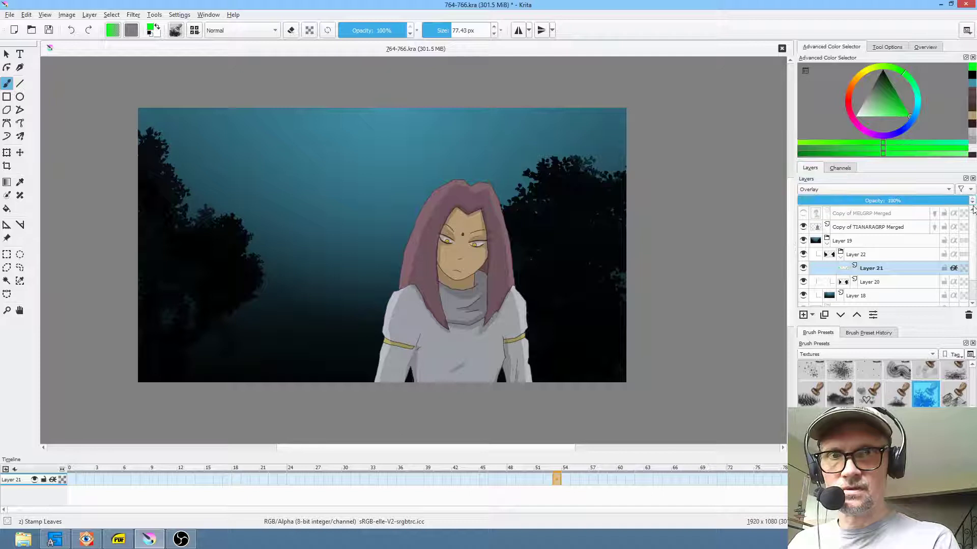
# - Try the Burn, Lighten, Multiply and Screen blending modes on the green highlight layer, reducing its opacity to 34%
pyautogui.click(851, 190)
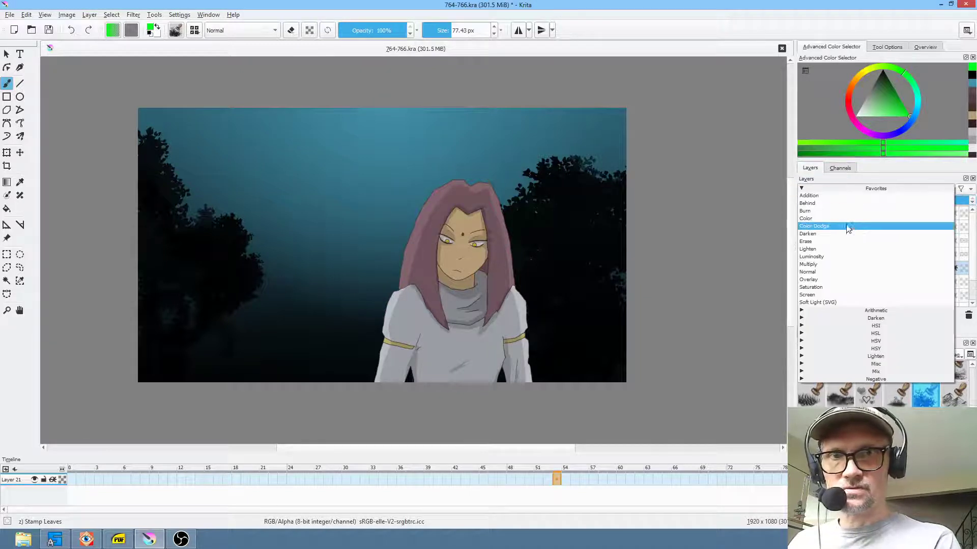
pyautogui.click(850, 211)
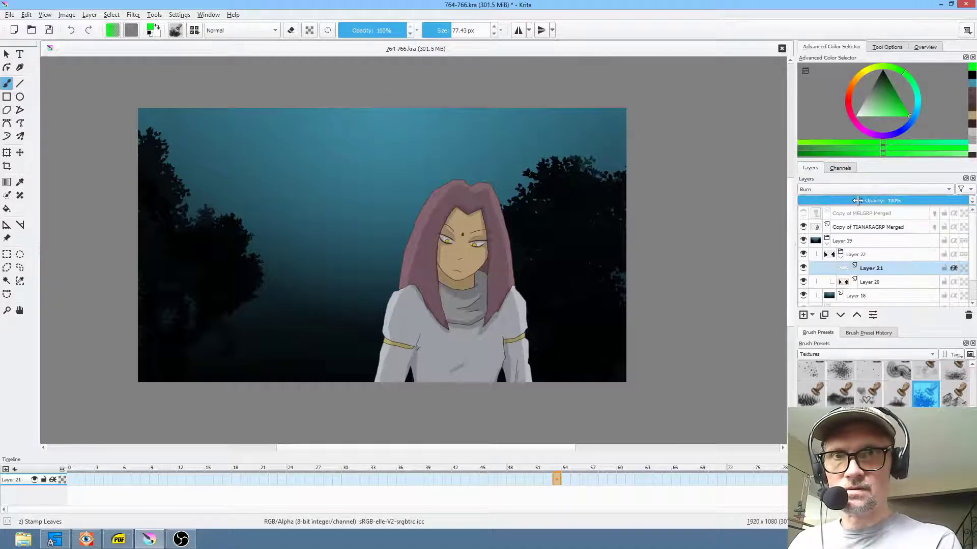
pyautogui.click(857, 200)
pyautogui.click(855, 191)
pyautogui.click(851, 251)
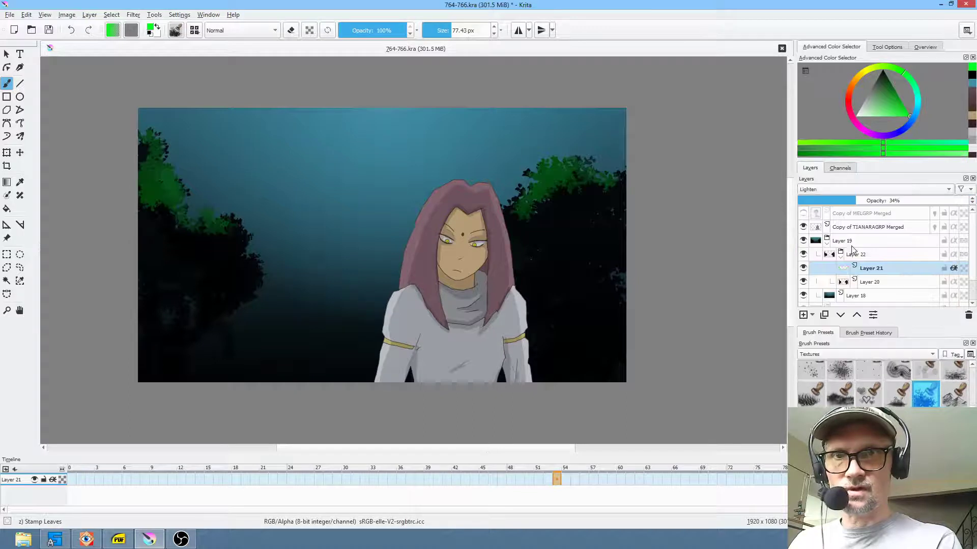
pyautogui.click(860, 191)
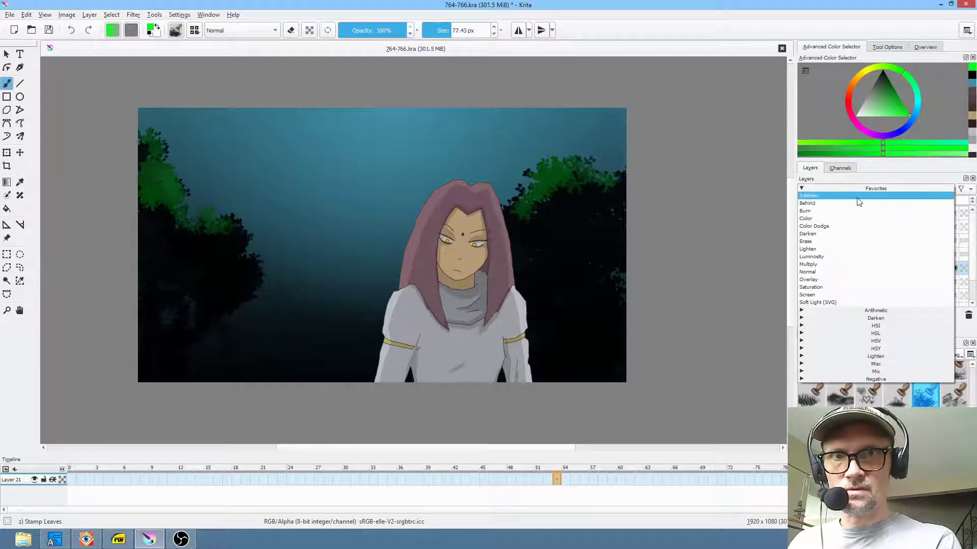
pyautogui.click(849, 258)
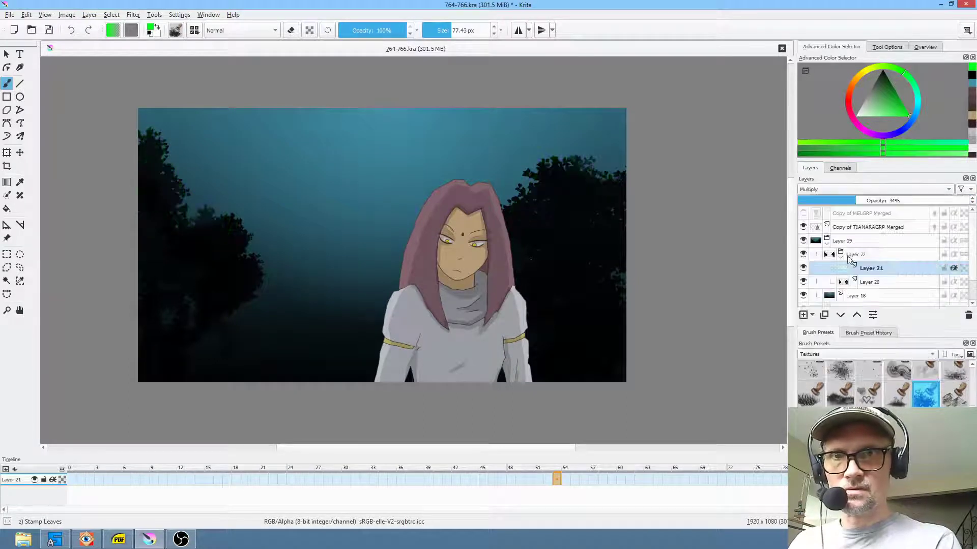
pyautogui.click(863, 192)
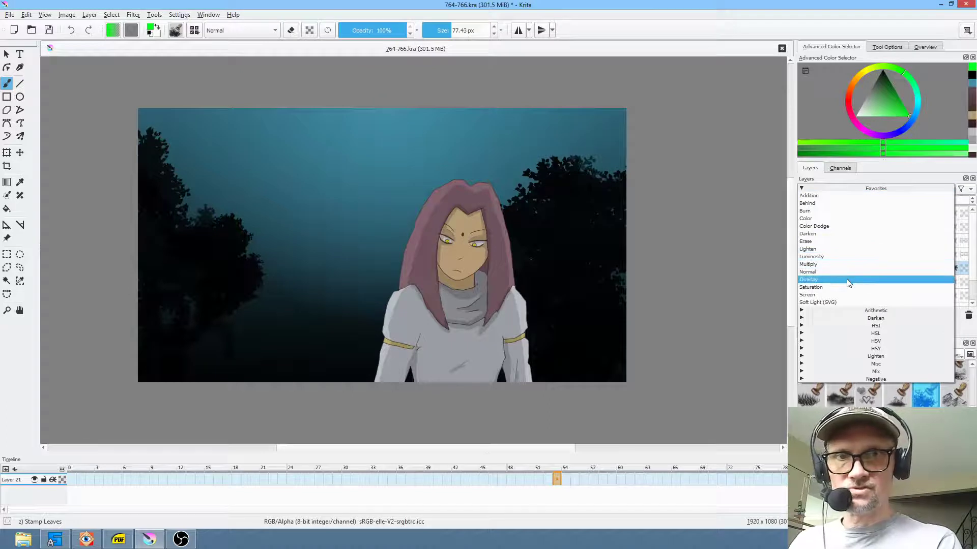
pyautogui.click(848, 295)
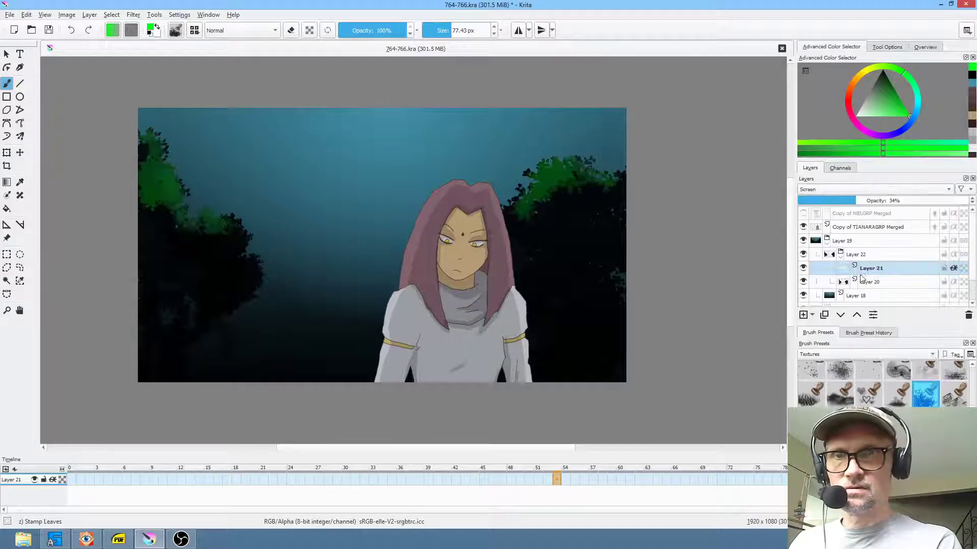
# - Set the green highlight layer to Normal blending with 40% opacity
pyautogui.click(851, 188)
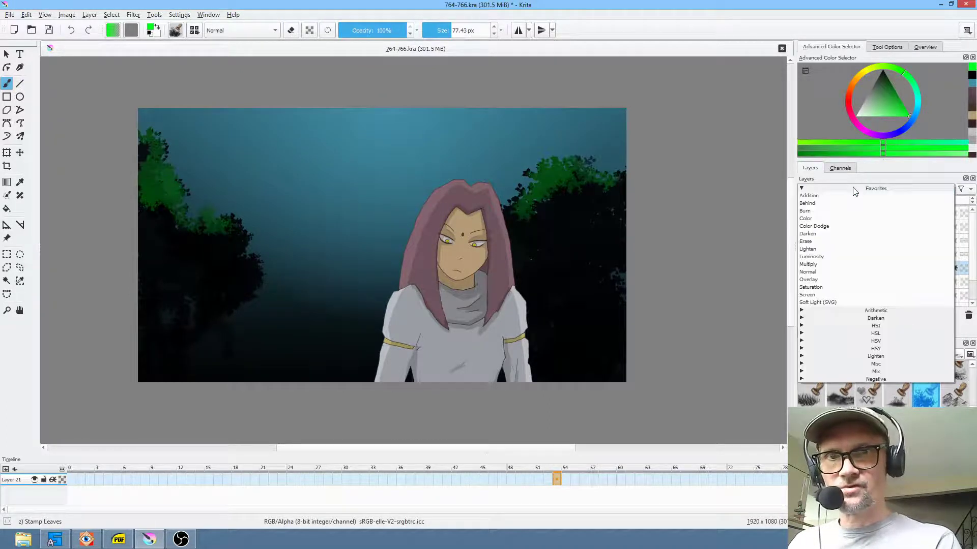
pyautogui.click(839, 273)
pyautogui.moveTo(854, 200)
pyautogui.mouseDown()
pyautogui.moveTo(809, 201)
pyautogui.moveTo(887, 200)
pyautogui.moveTo(855, 201)
pyautogui.mouseUp()
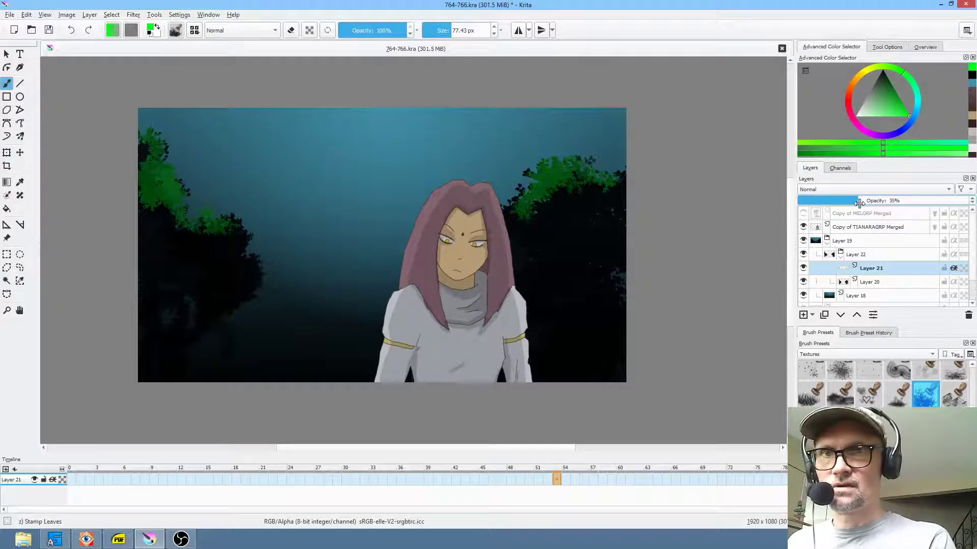
# - Stamp black leaves at 27% brush opacity along the lower edges of the green highlights to blend them into both trees
pyautogui.click(882, 73)
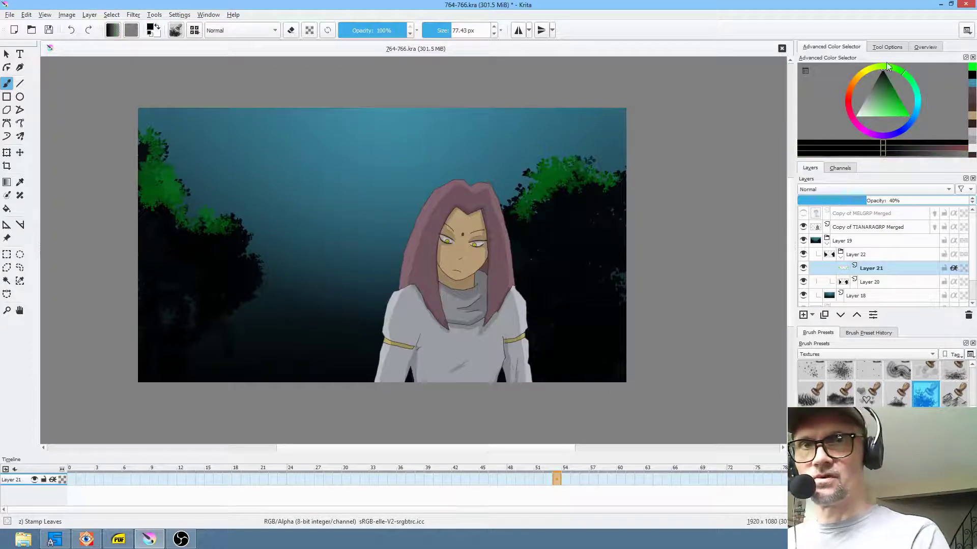
pyautogui.moveTo(584, 194)
pyautogui.mouseDown()
pyautogui.moveTo(561, 182)
pyautogui.moveTo(560, 198)
pyautogui.mouseUp()
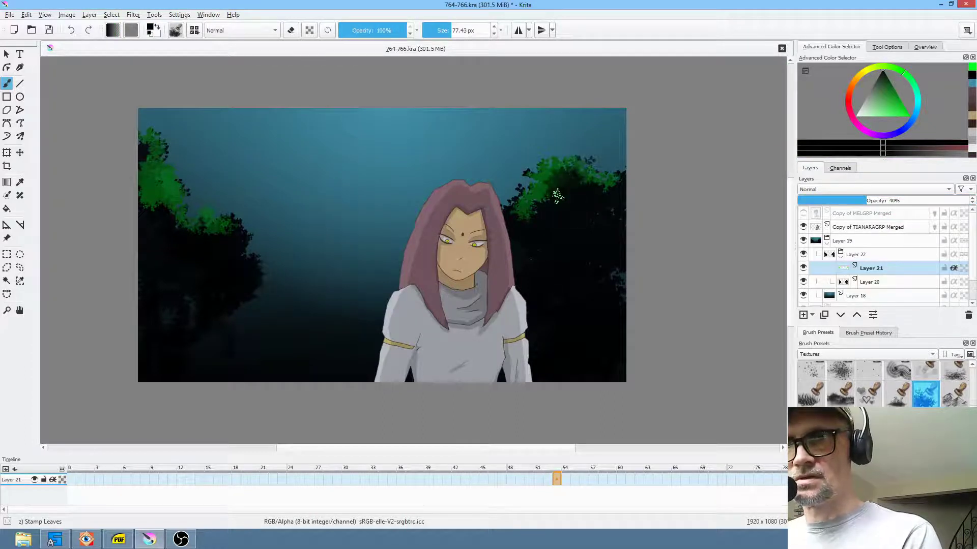
pyautogui.click(358, 29)
pyautogui.moveTo(579, 208)
pyautogui.mouseDown()
pyautogui.moveTo(537, 188)
pyautogui.moveTo(555, 177)
pyautogui.moveTo(609, 186)
pyautogui.mouseUp()
pyautogui.moveTo(533, 212)
pyautogui.mouseDown()
pyautogui.moveTo(560, 175)
pyautogui.moveTo(549, 172)
pyautogui.moveTo(571, 173)
pyautogui.mouseUp()
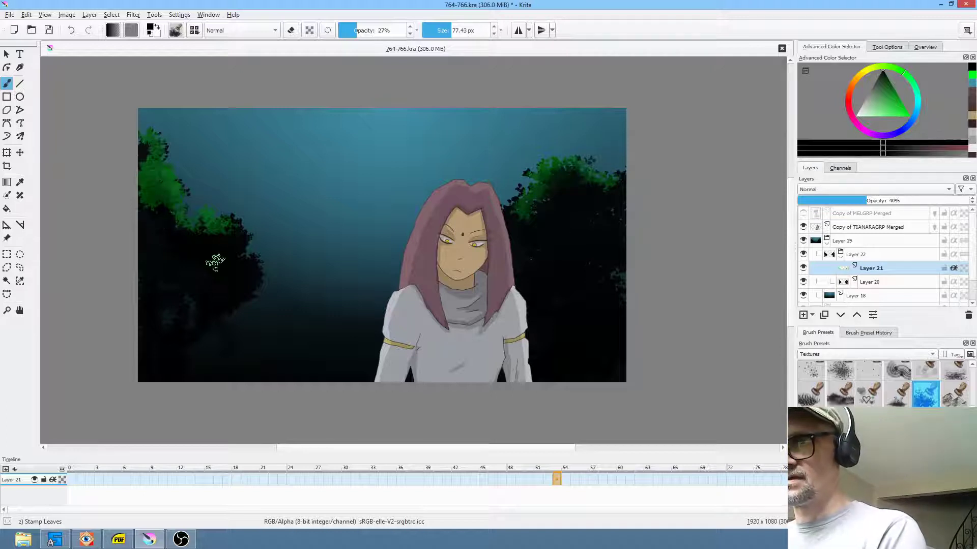
pyautogui.moveTo(197, 228)
pyautogui.mouseDown()
pyautogui.moveTo(170, 228)
pyautogui.moveTo(173, 211)
pyautogui.moveTo(152, 173)
pyautogui.mouseUp()
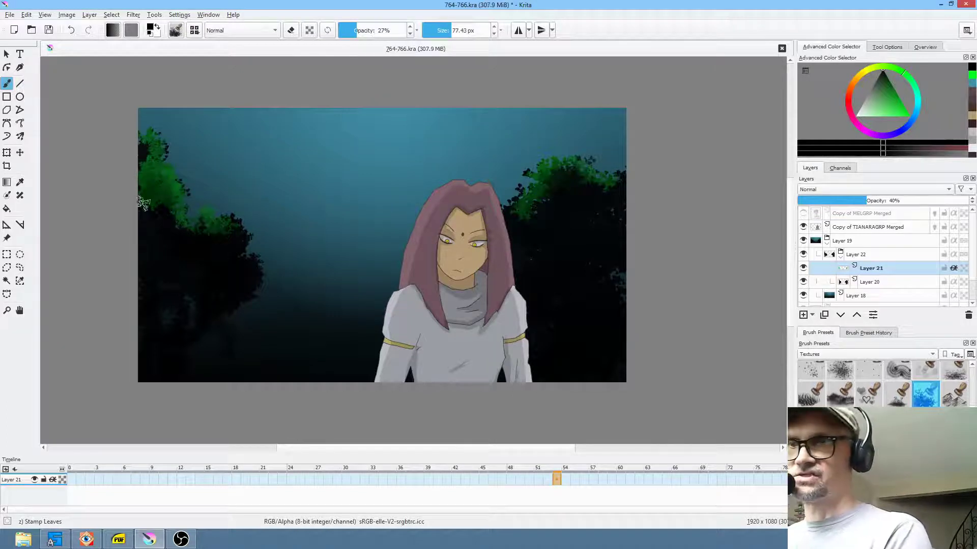
# - Merge the foliage group into a single layer and toggle its visibility to check it
pyautogui.click(885, 255)
pyautogui.hotkey('ctrl', 'e')
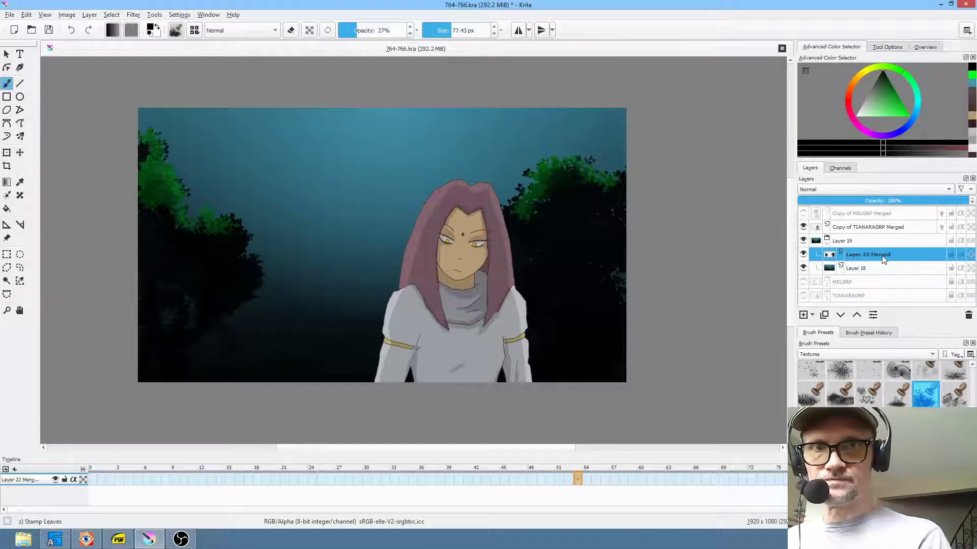
pyautogui.click(803, 254)
pyautogui.click(803, 255)
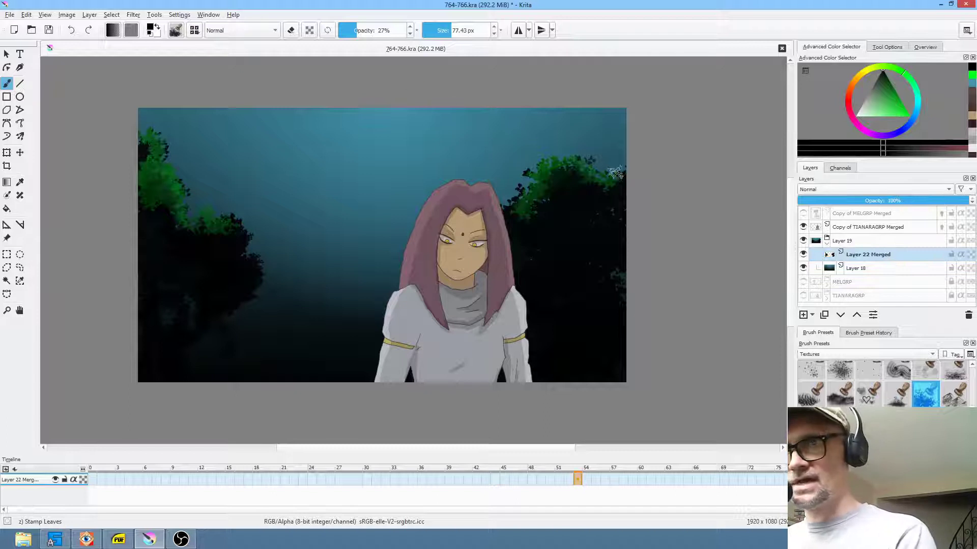
# - Erase leaf-shaped gaps from the edges and interiors of both trees with the Stamp Leaves brush at 100% opacity
pyautogui.moveTo(361, 35); pyautogui.dragTo(415, 34)
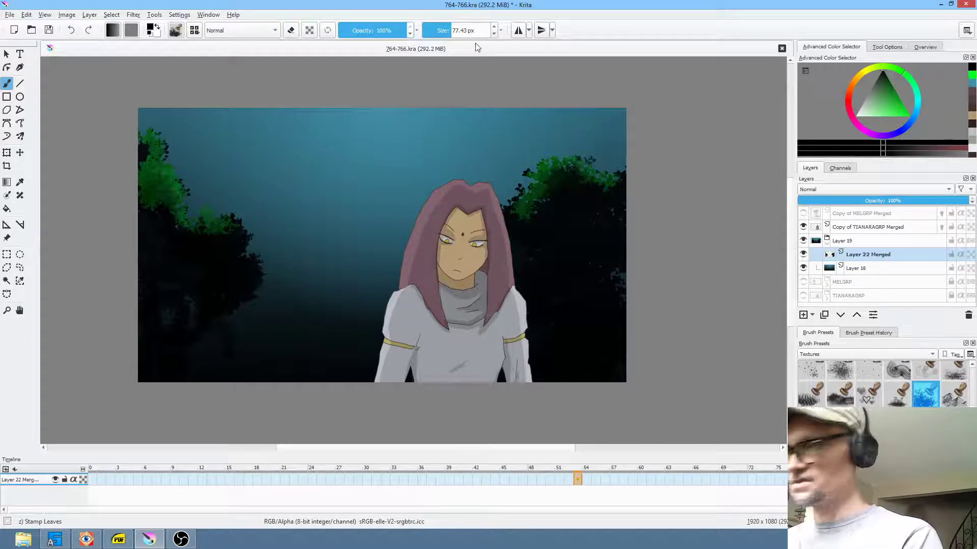
pyautogui.press('e')
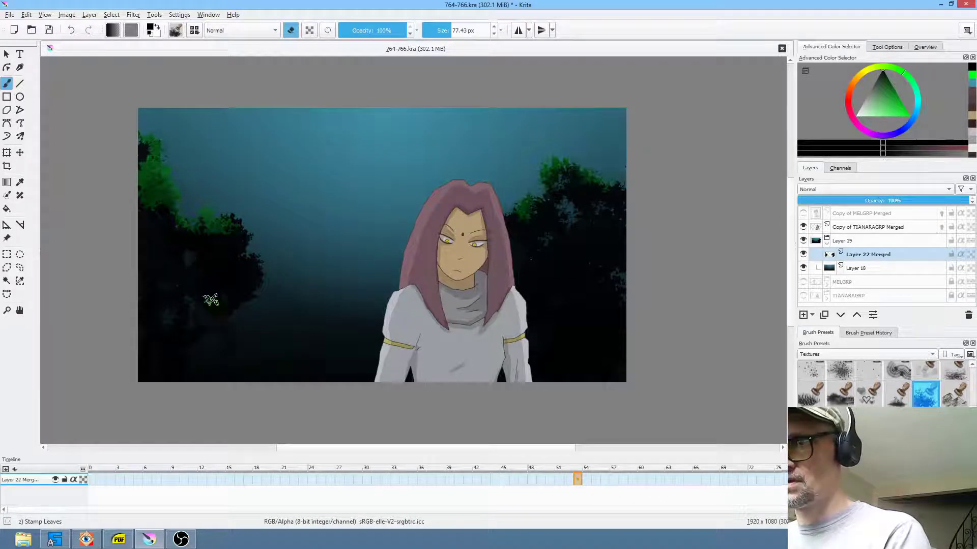
pyautogui.moveTo(184, 263); pyautogui.dragTo(189, 259)
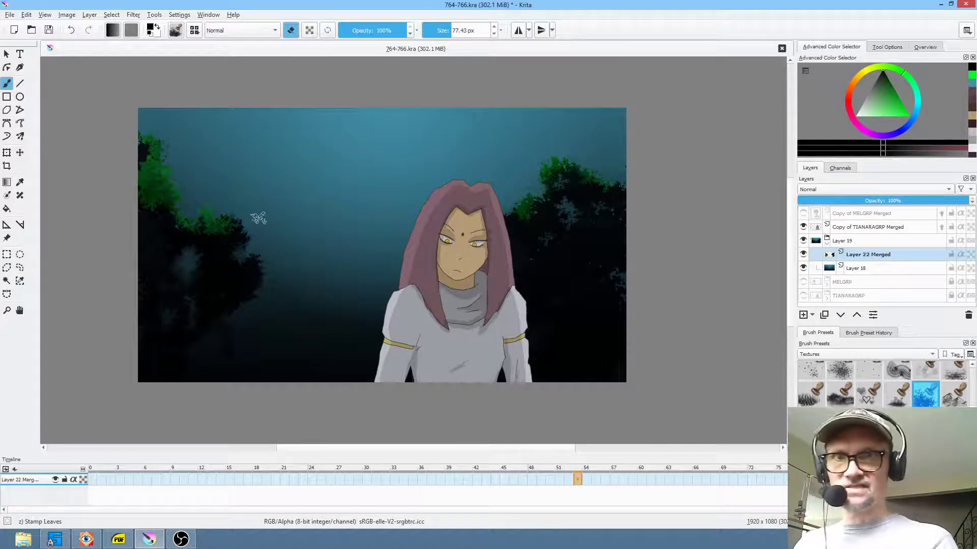
# - Show Copy of MELGRP Merged and add a new layer above the merged foliage layer
pyautogui.click(802, 215)
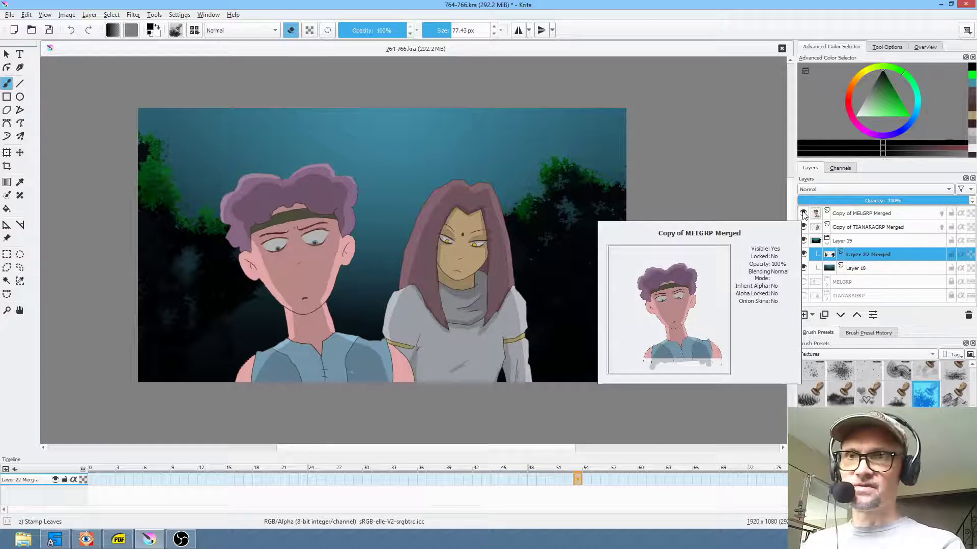
pyautogui.click(870, 254)
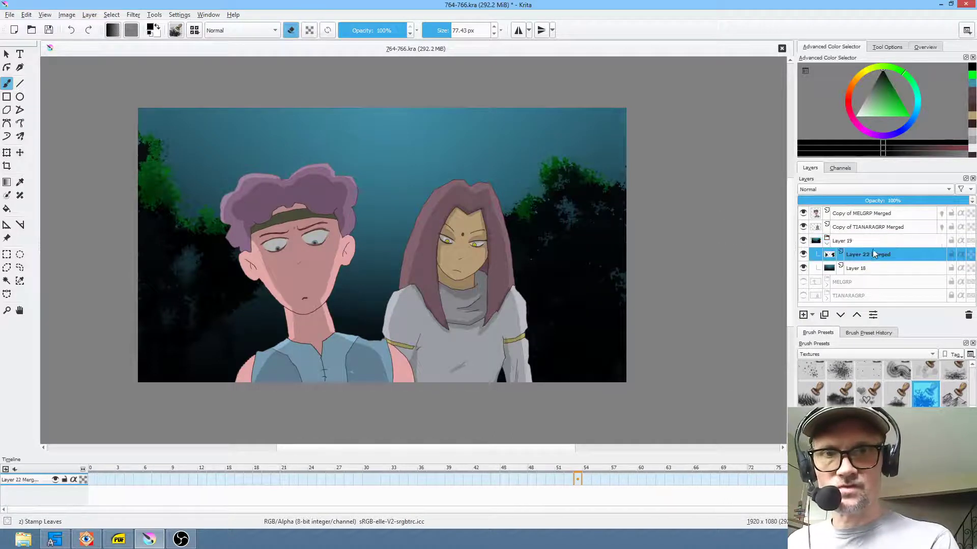
pyautogui.click(804, 315)
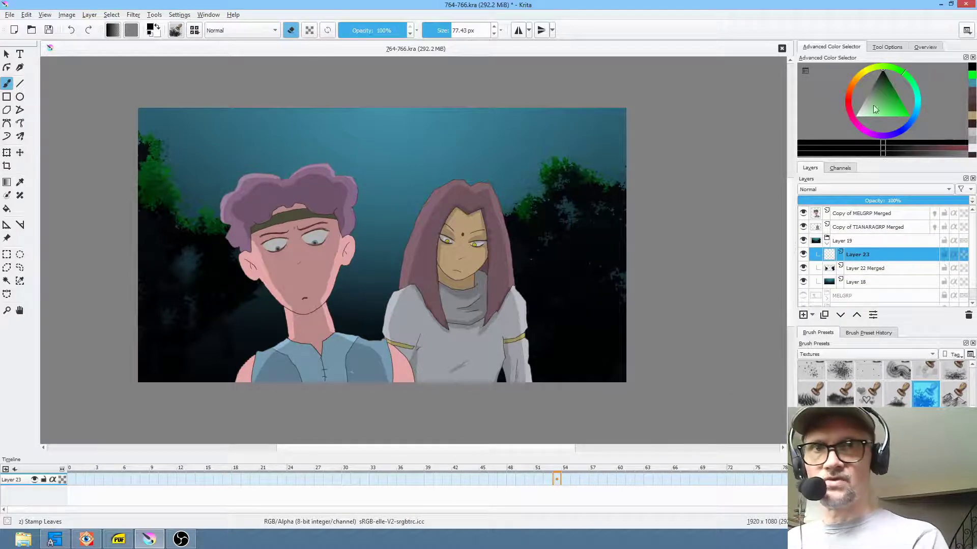
# - Stamp scattered single white stars across the sky on the new layer with the Stamp Sparkles brush
pyautogui.moveTo(875, 110); pyautogui.dragTo(857, 116)
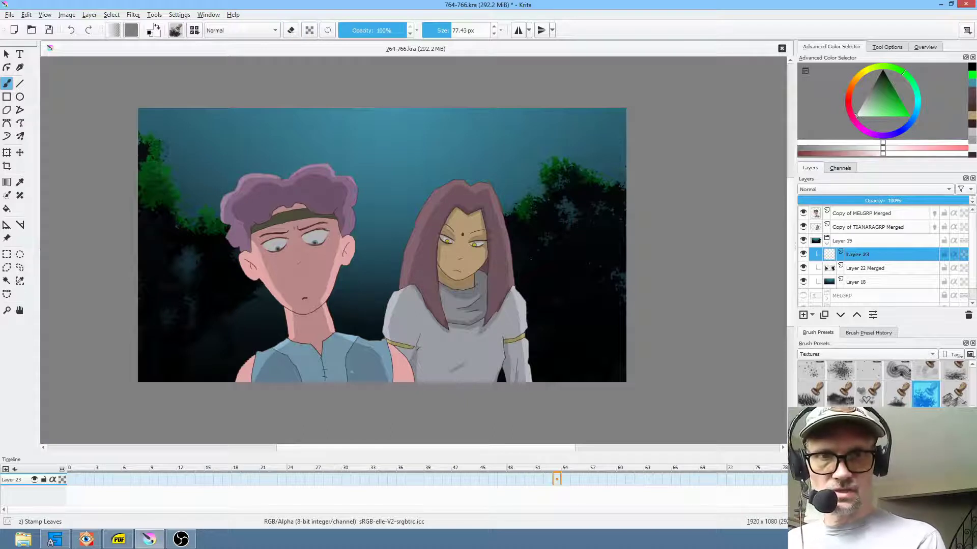
pyautogui.click(925, 394)
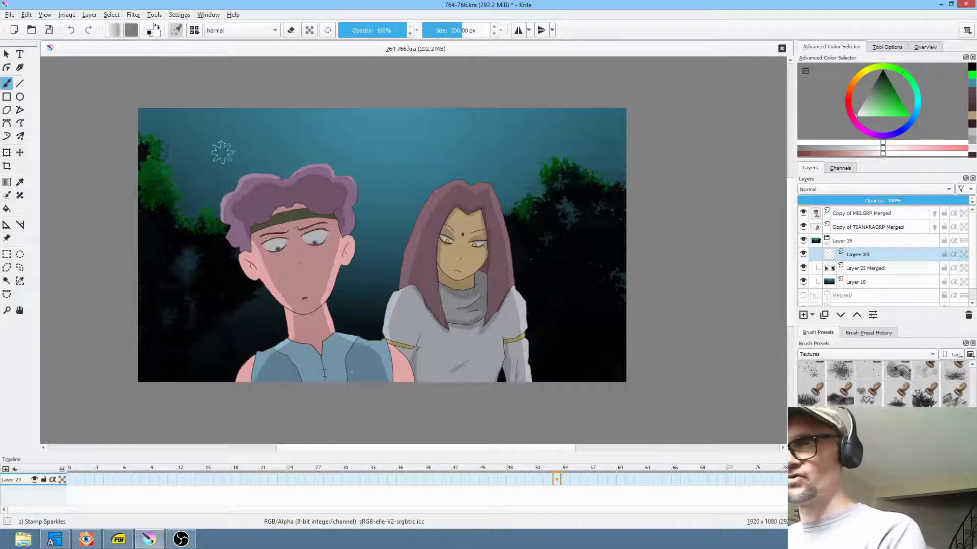
pyautogui.moveTo(146, 192); pyautogui.dragTo(676, 124)
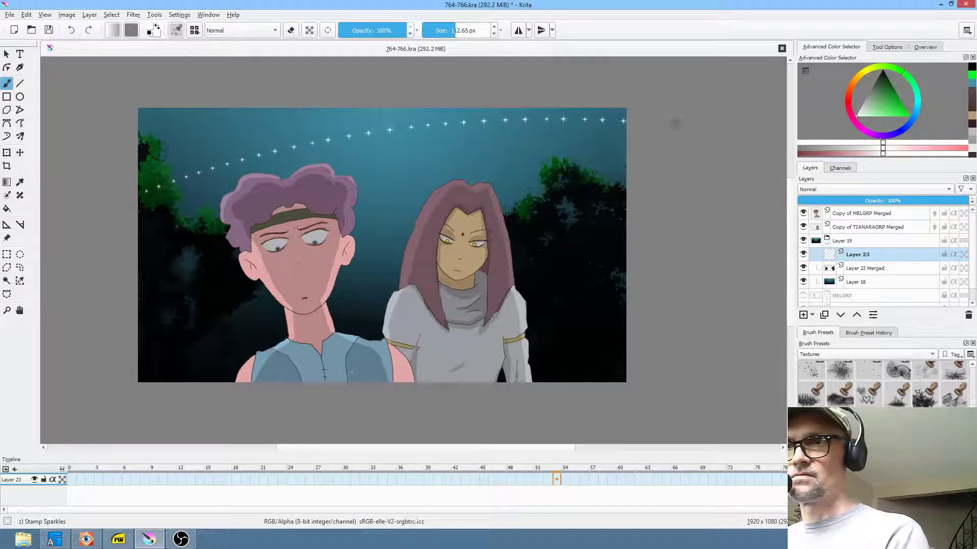
pyautogui.hotkey('ctrl', 'z')
pyautogui.click(406, 202)
pyautogui.click(467, 143)
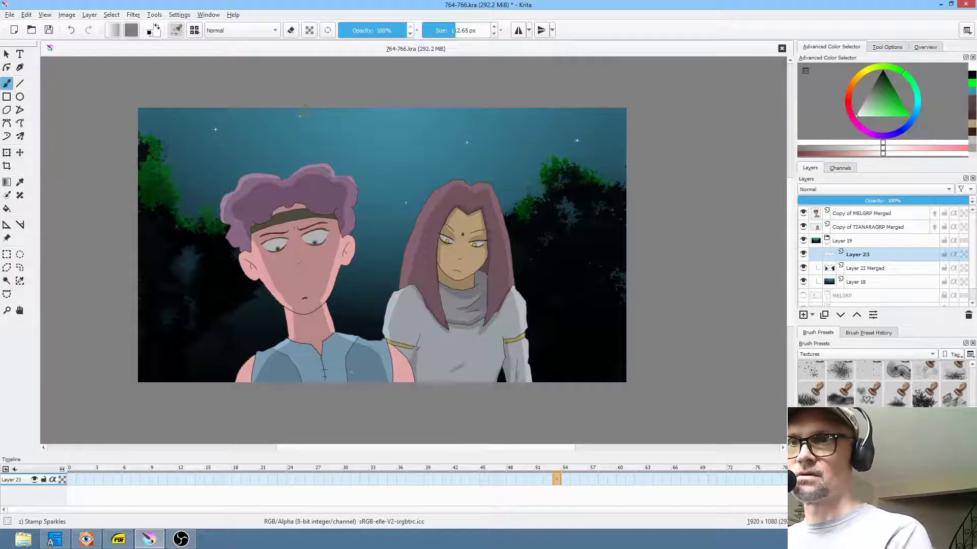
pyautogui.click(204, 164)
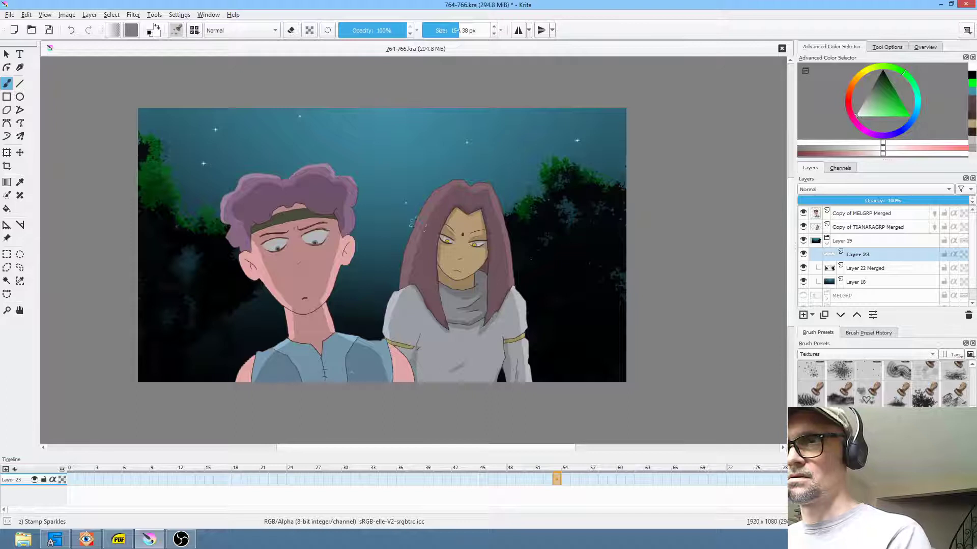
pyautogui.click(590, 109)
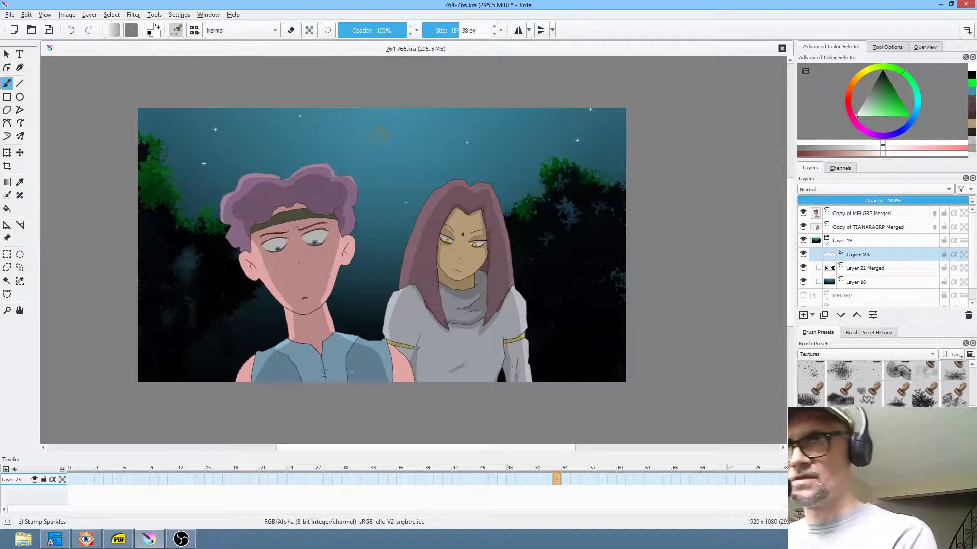
# - Try a bright star cluster in the upper middle of the sky by overlapping several sparkle stamps
pyautogui.click(381, 133)
pyautogui.click(381, 134)
pyautogui.click(382, 132)
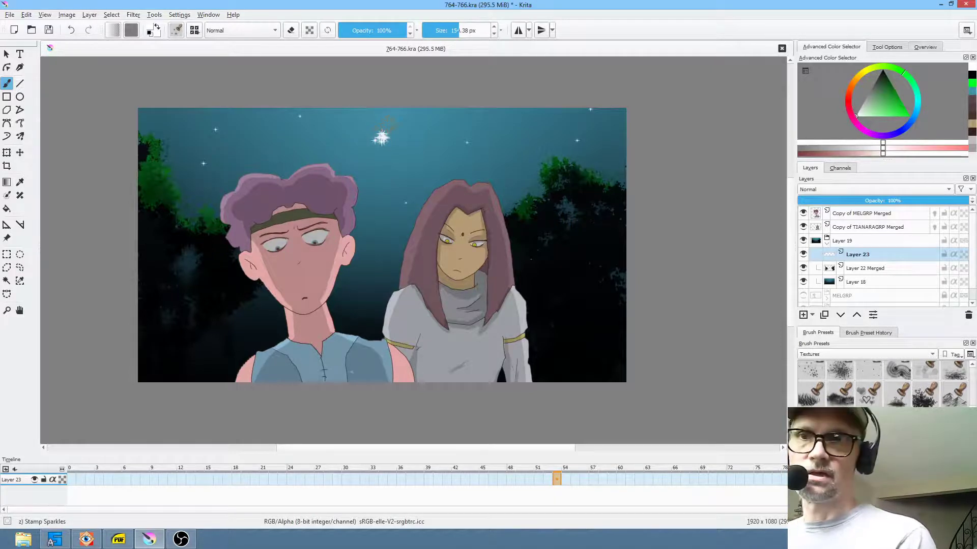
pyautogui.click(843, 189)
pyautogui.click(843, 190)
# - Try painting a solid white disc over the star cluster with the DAVE PEN brush at about 72 px
pyautogui.click(863, 354)
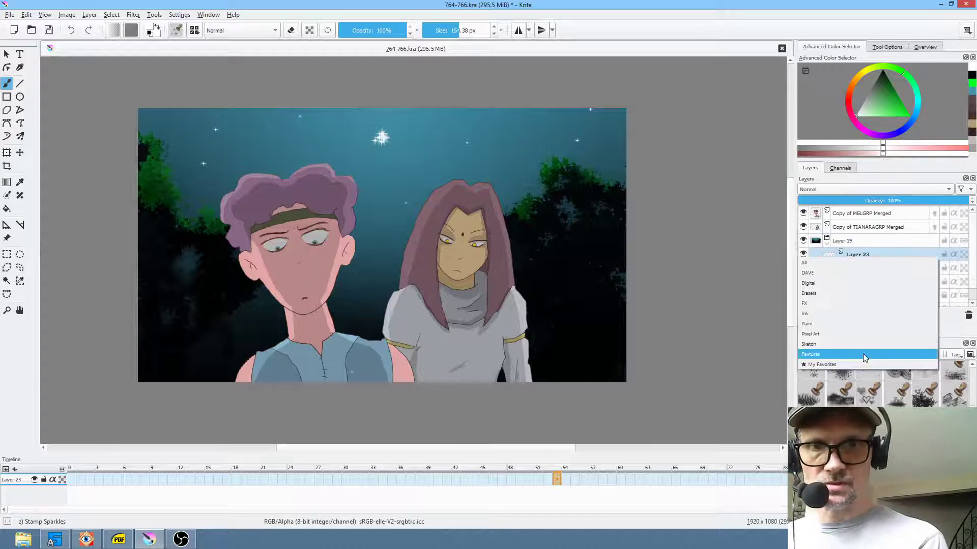
pyautogui.click(807, 272)
pyautogui.click(880, 388)
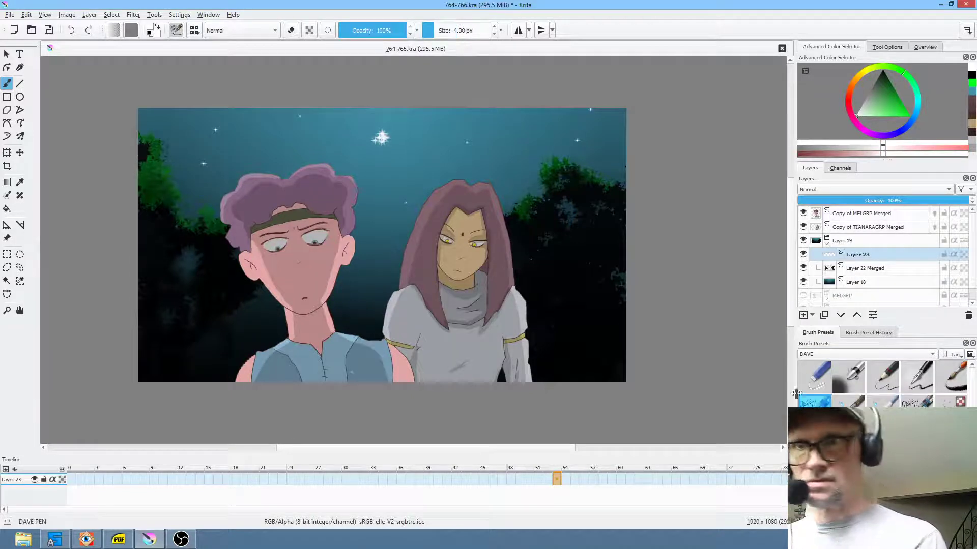
pyautogui.keyDown('shift'); pyautogui.moveTo(381, 139); pyautogui.dragTo(415, 139); pyautogui.keyUp('shift')
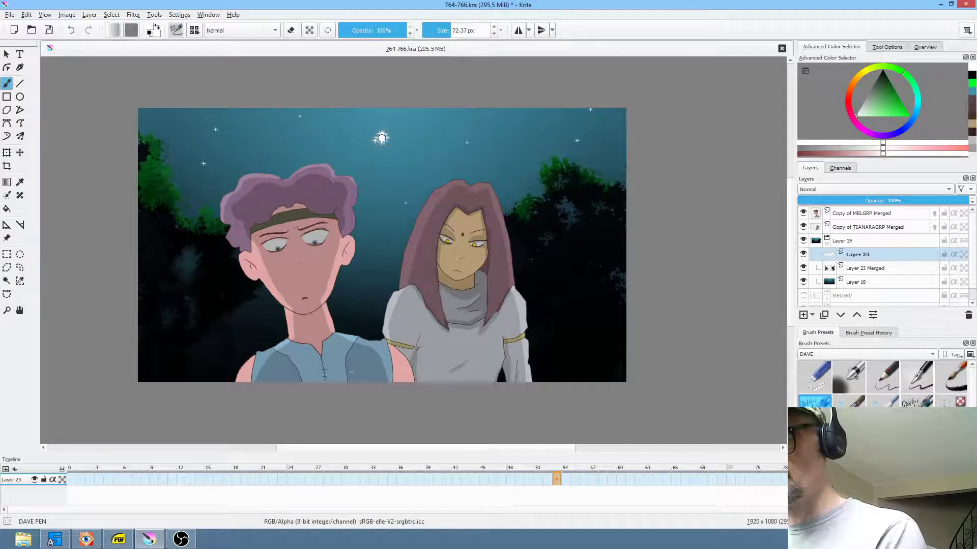
pyautogui.click(382, 137)
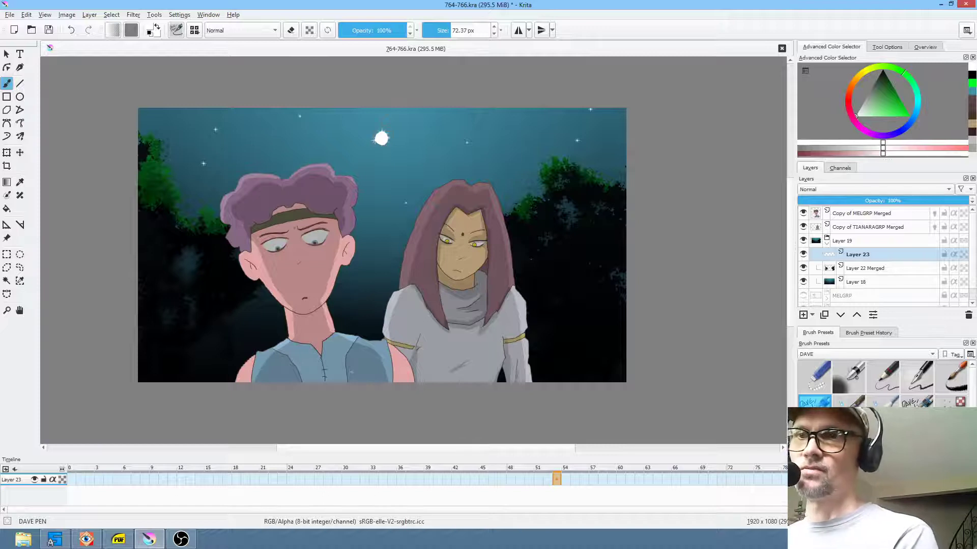
# - Erase the white disc and star cluster from the upper middle of the sky
pyautogui.press('e')
pyautogui.click(380, 137)
pyautogui.click(382, 140)
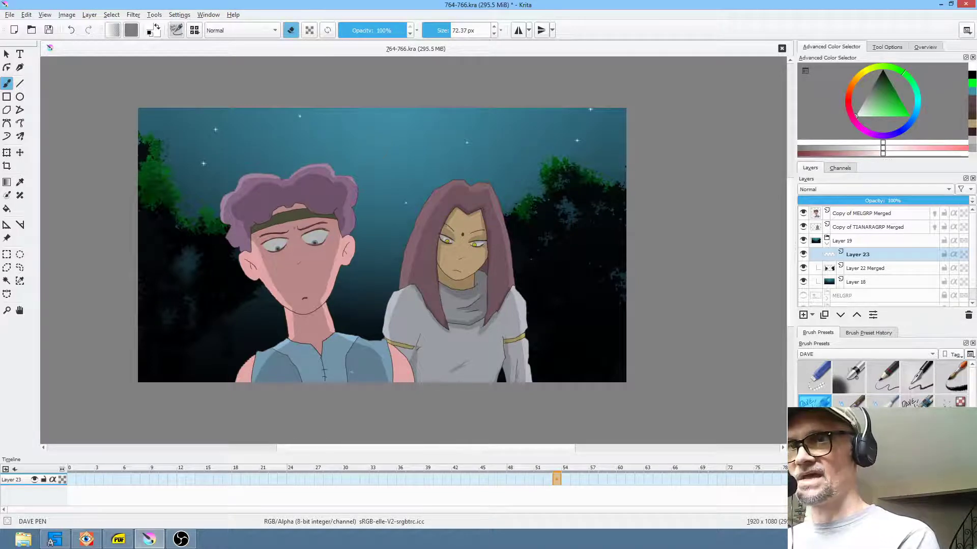
# - Rename the new sparkle layer to "stars"
pyautogui.doubleClick(875, 254)
pyautogui.write('stars')
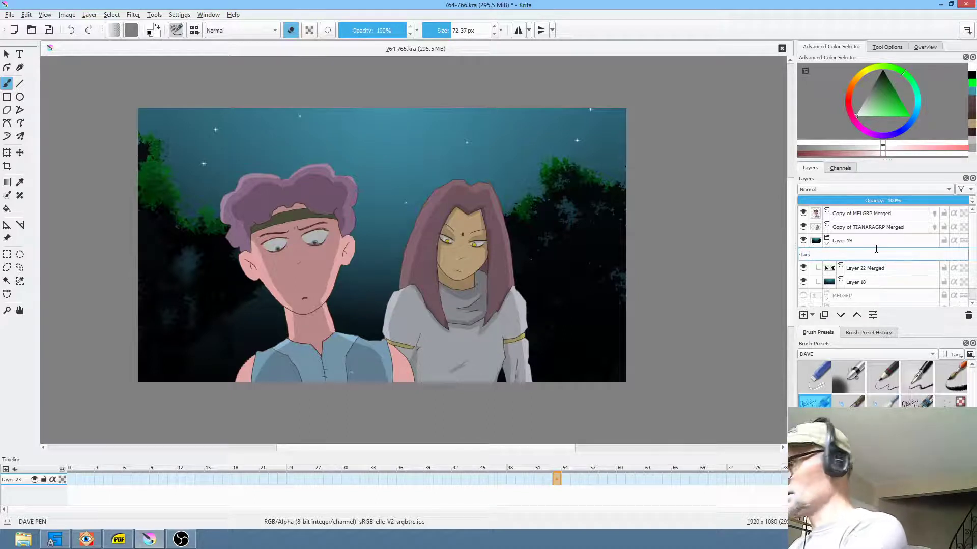
pyautogui.press('Return')
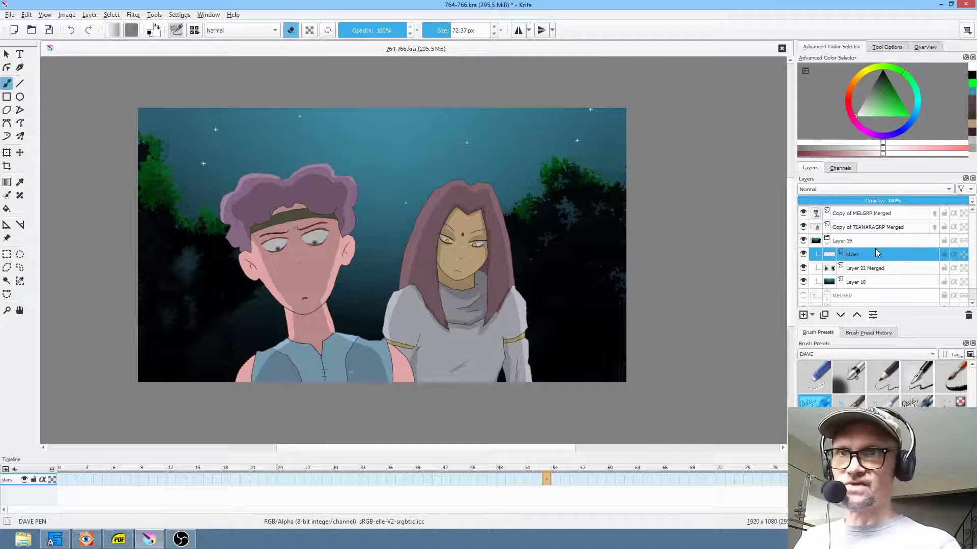
# - Merge the stars and tree foliage layers down into the sky background layer and add a new layer above it
pyautogui.hotkey('ctrl', 'e')
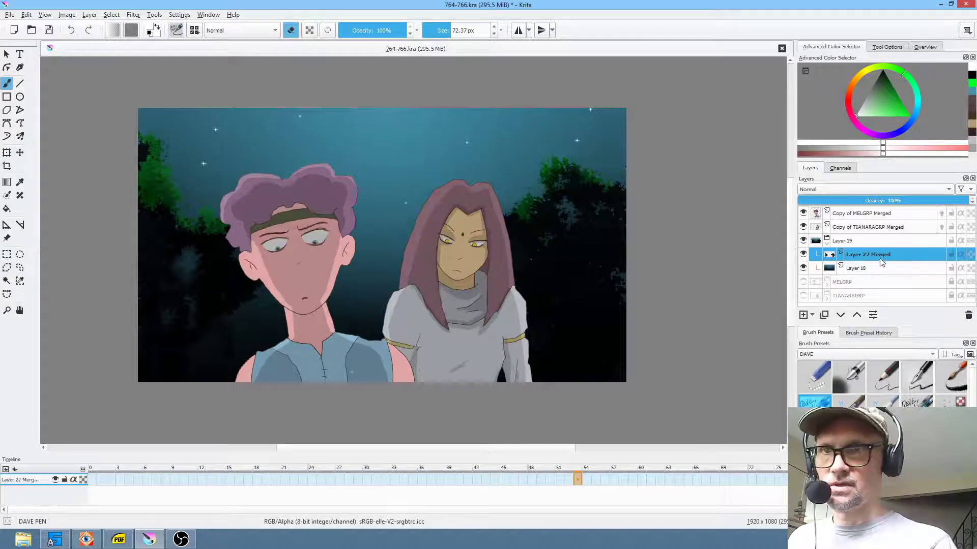
pyautogui.hotkey('ctrl', 'e')
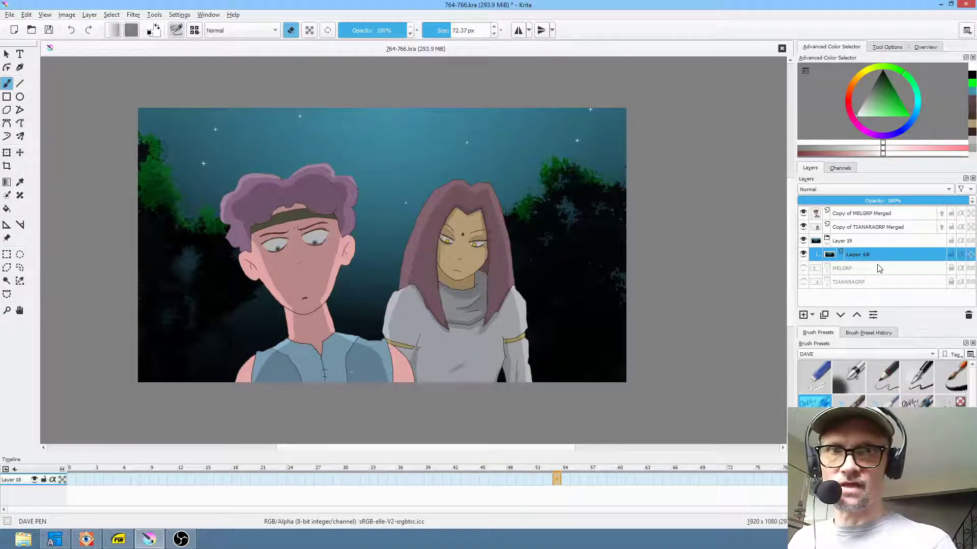
pyautogui.click(805, 316)
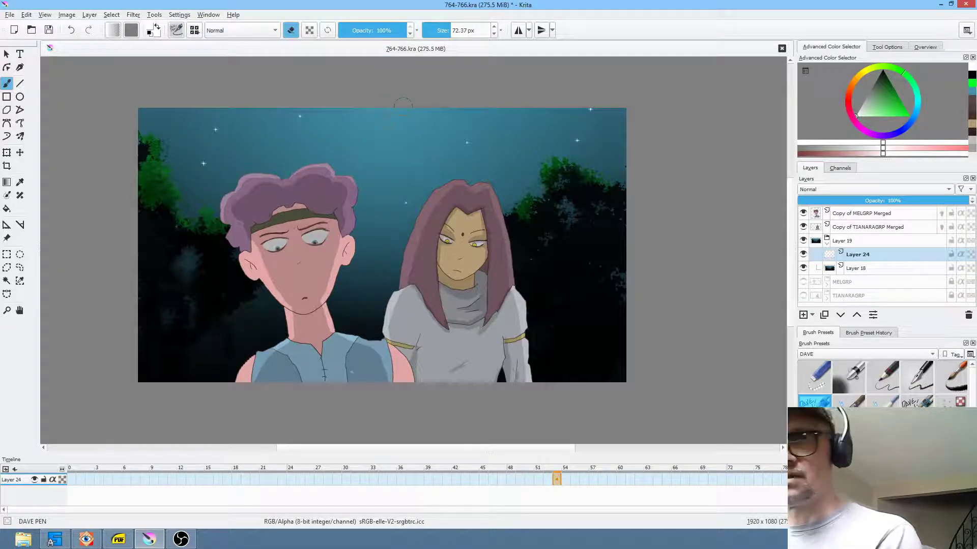
# - Stamp a white moon disc about 72 px wide in the upper middle of the sky and lower its layer opacity to 18%
pyautogui.press('e')
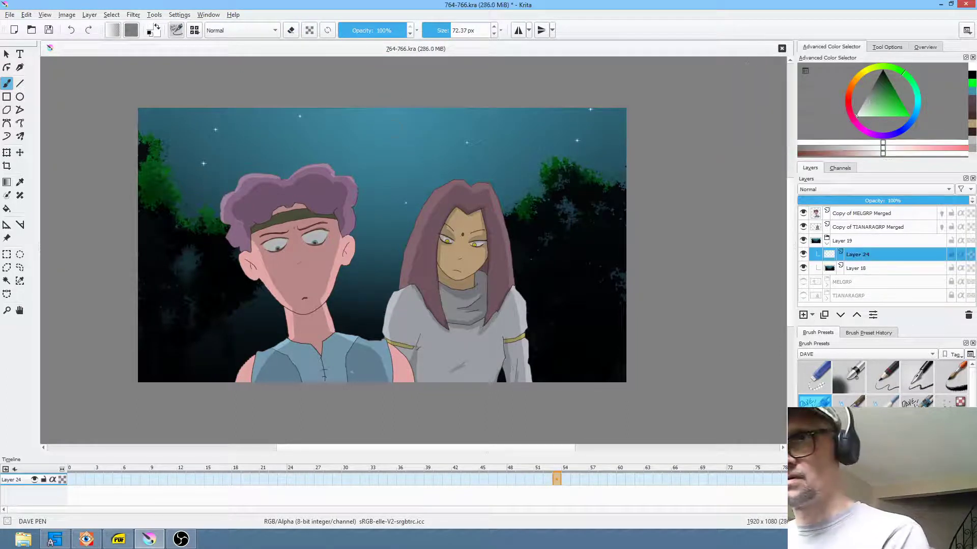
pyautogui.click(392, 121)
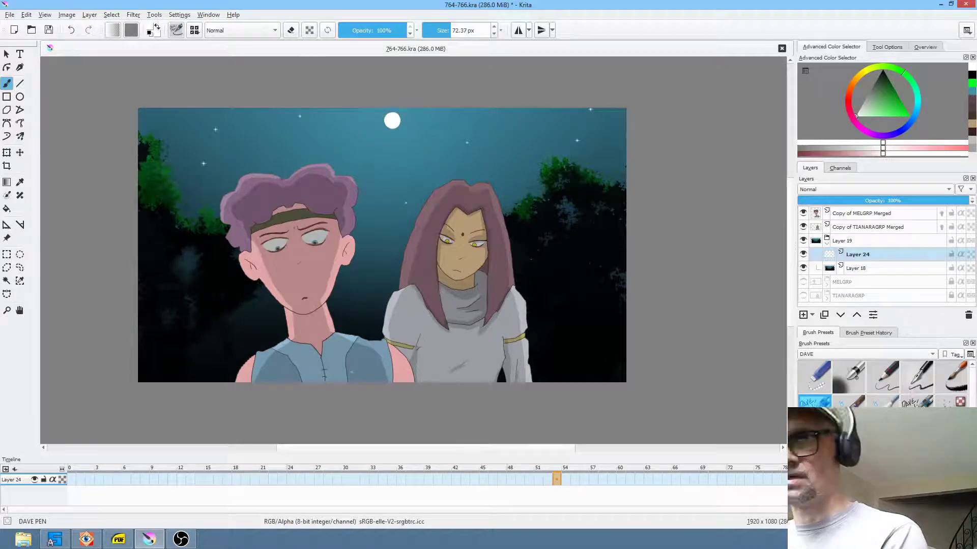
pyautogui.moveTo(943, 201); pyautogui.dragTo(856, 201)
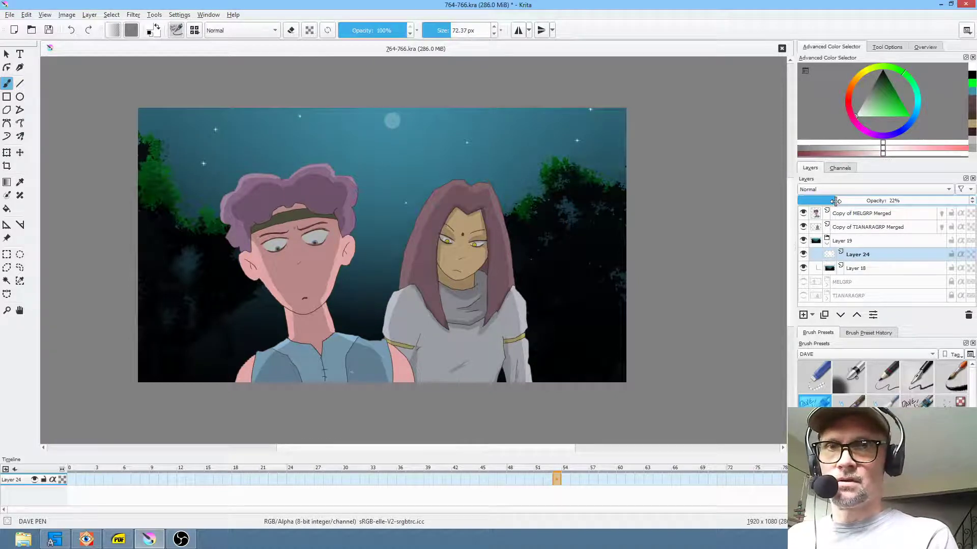
pyautogui.moveTo(836, 201); pyautogui.dragTo(831, 200)
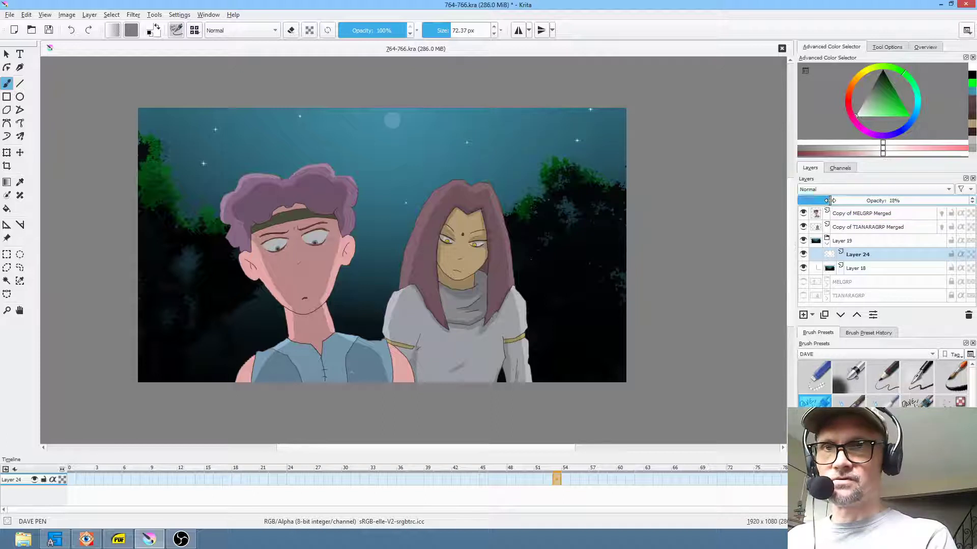
# - Paint a soft white glow around the moon on a new layer with the Airbrush Soft brush, enlarging it to about 619 px
pyautogui.click(803, 315)
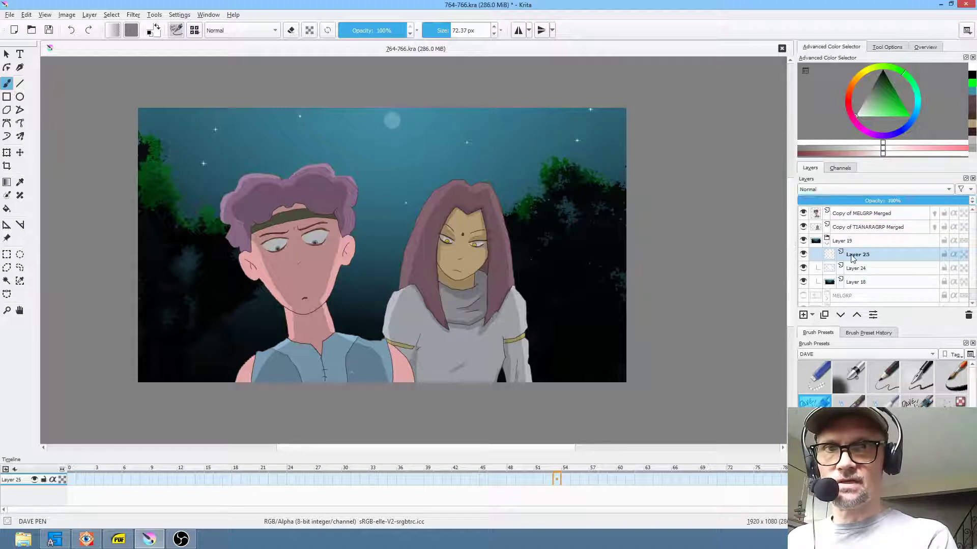
pyautogui.click(849, 377)
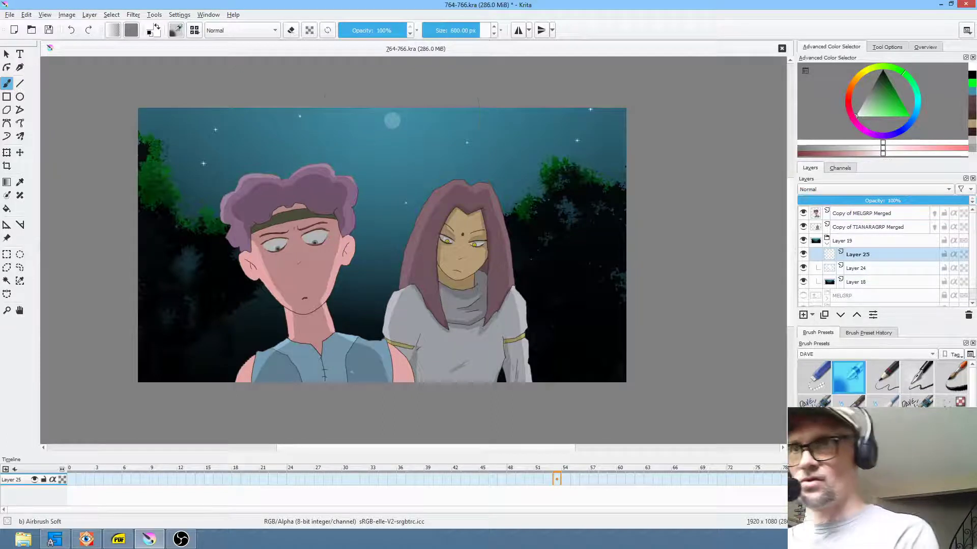
pyautogui.moveTo(389, 124); pyautogui.dragTo(198, 125)
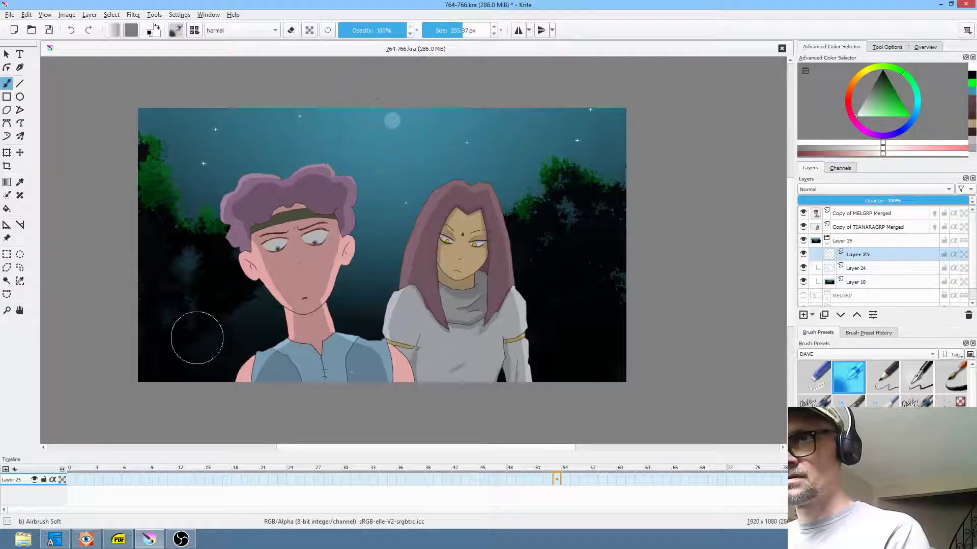
pyautogui.moveTo(392, 122); pyautogui.dragTo(445, 111)
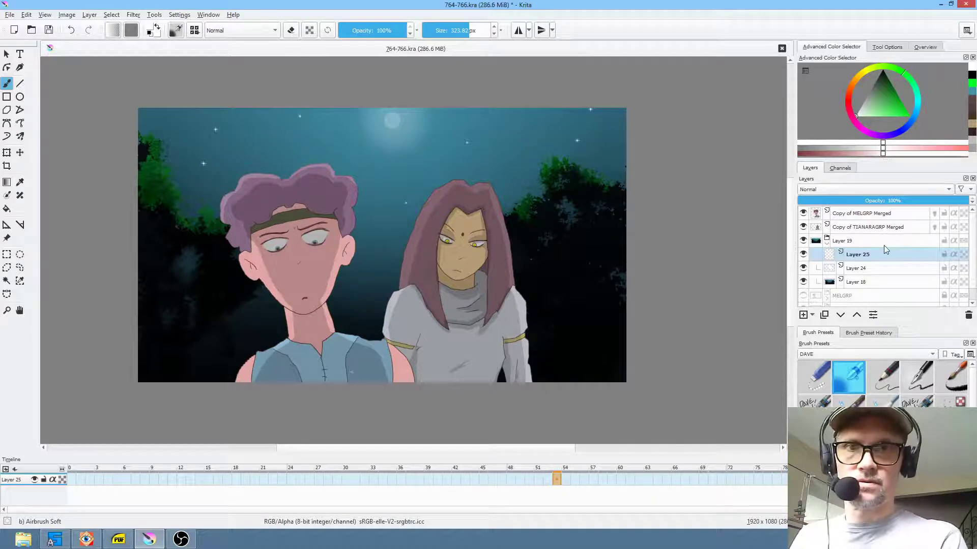
pyautogui.moveTo(390, 123); pyautogui.dragTo(534, 124)
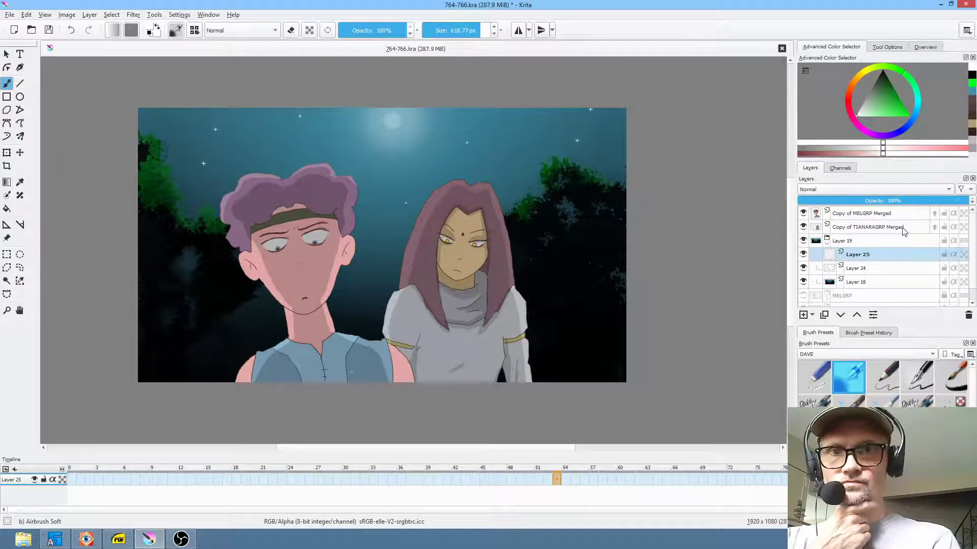
# - Keep the glow layer at 100% opacity and set the moon disc layer's opacity to 60%
pyautogui.moveTo(924, 202); pyautogui.dragTo(974, 212)
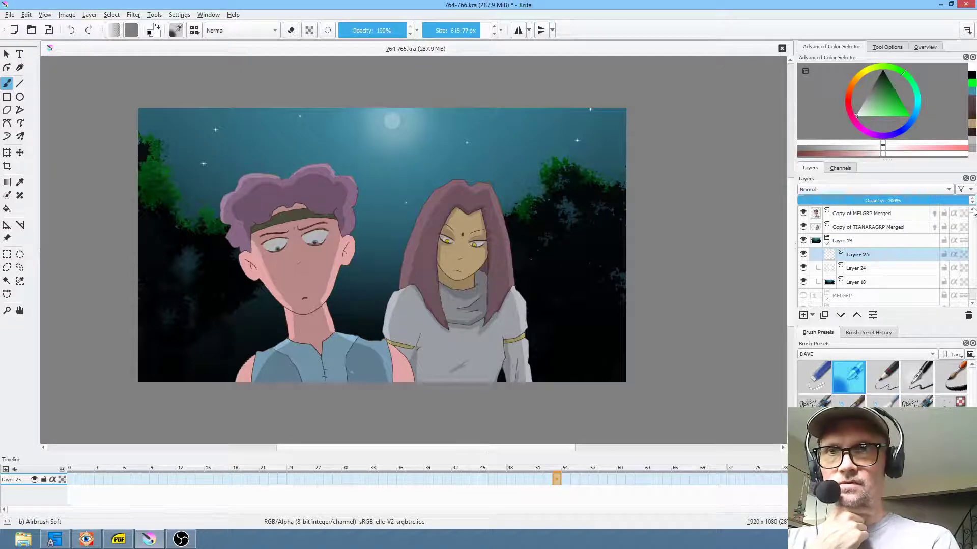
pyautogui.click(867, 268)
pyautogui.moveTo(835, 201); pyautogui.dragTo(886, 202)
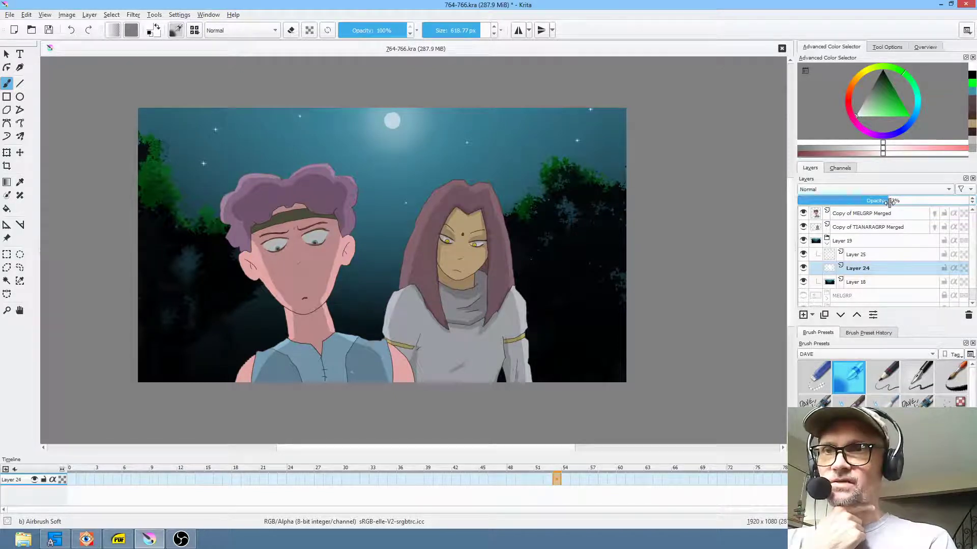
pyautogui.click(136, 15)
pyautogui.moveTo(234, 62)
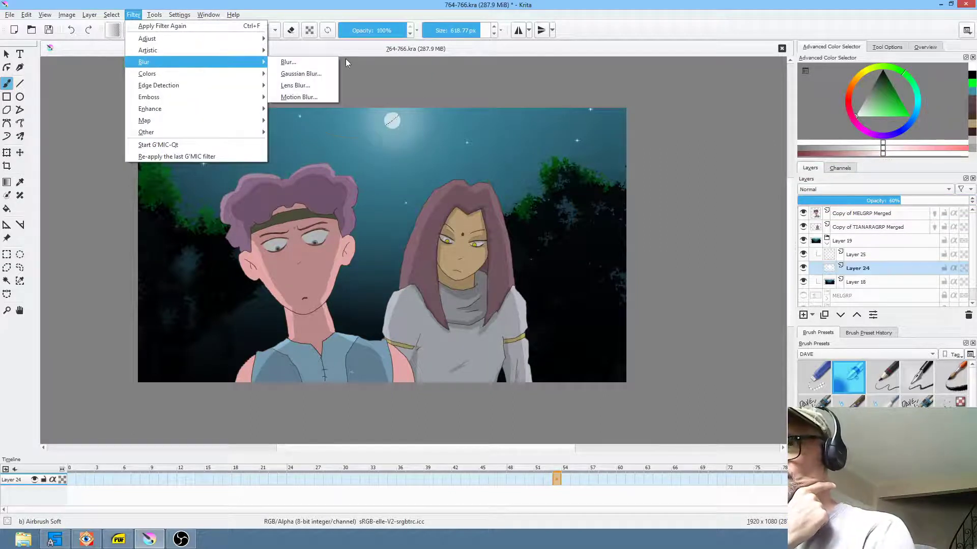
pyautogui.click(331, 62)
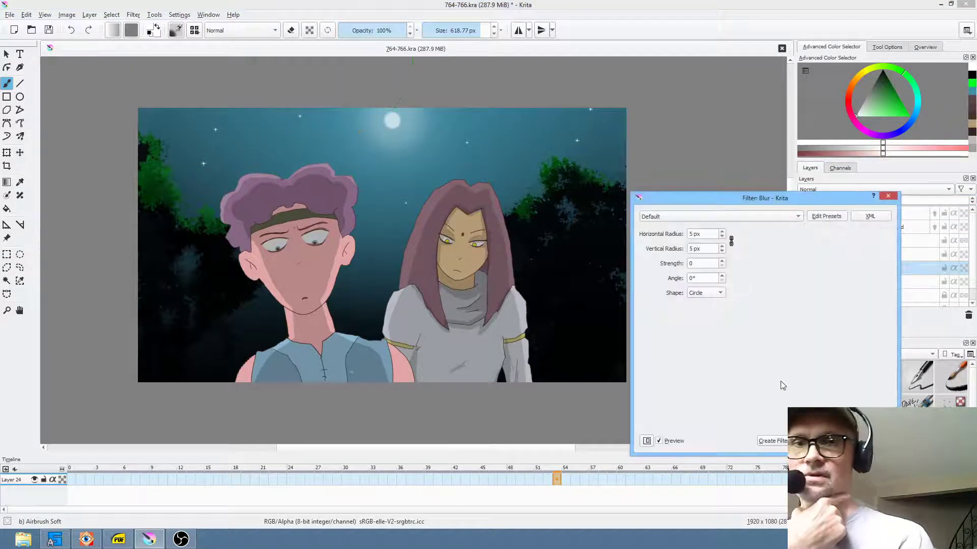
pyautogui.press('Escape')
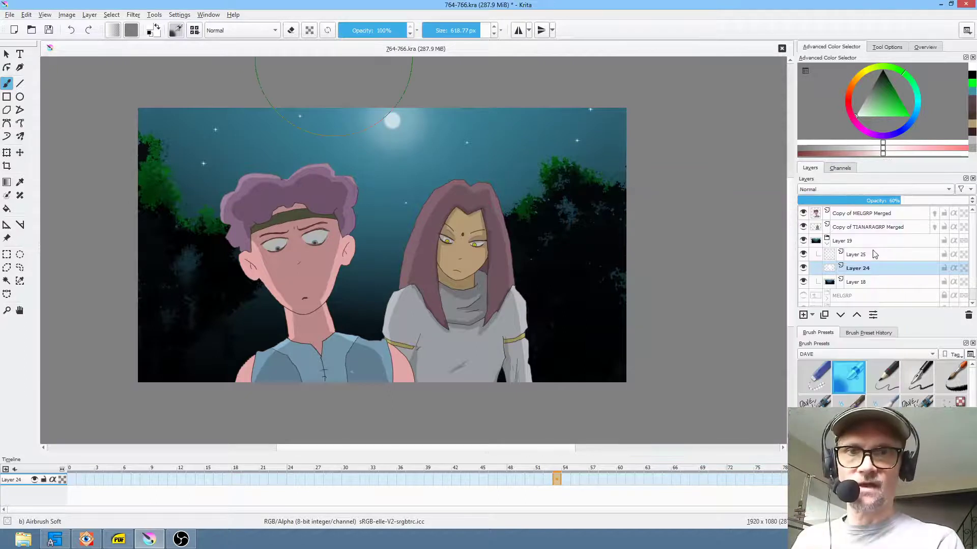
# - Merge the glow and moon layers down into the background layer and add a new layer above it
pyautogui.click(879, 255)
pyautogui.hotkey('ctrl', 'e')
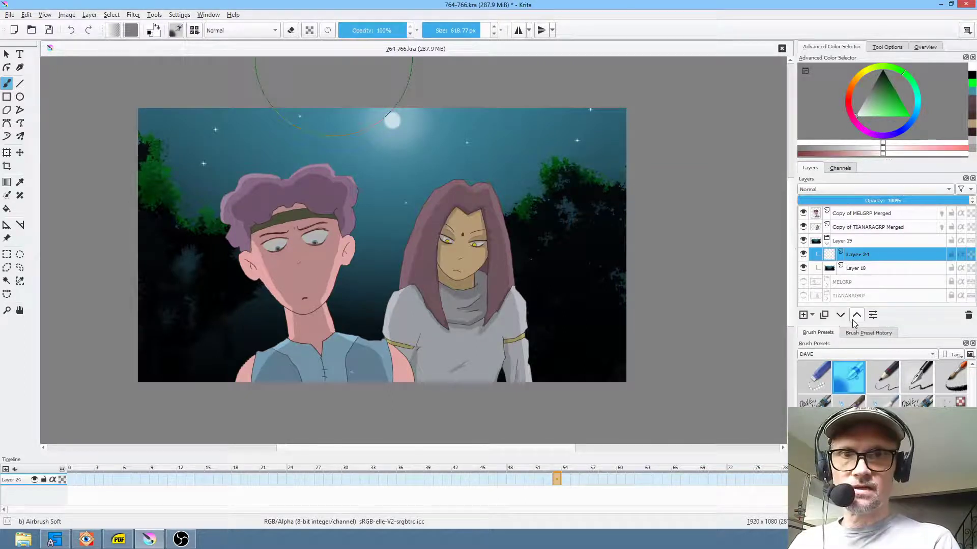
pyautogui.hotkey('ctrl', 'e')
pyautogui.press('Insert')
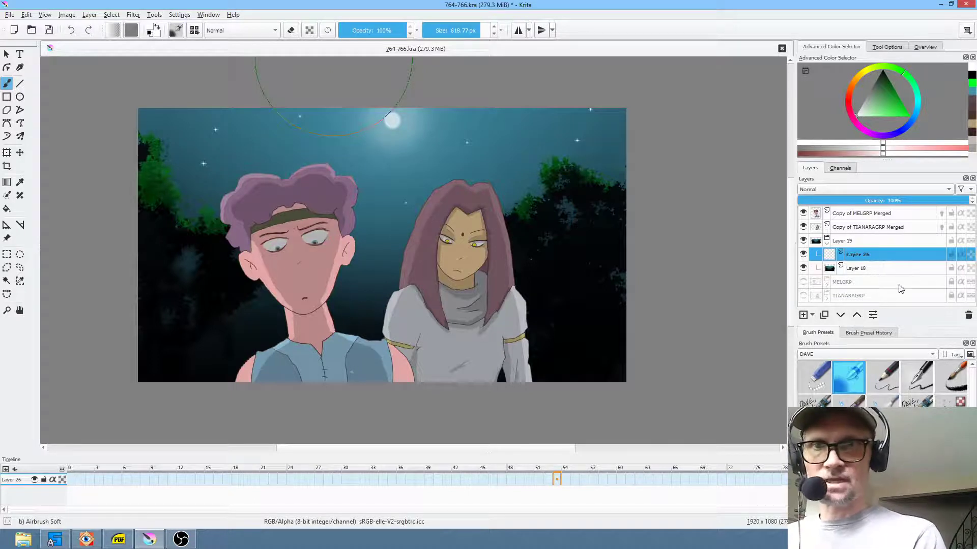
# - Paint a long wispy cloud rightward from the moon with the Texture Snow Pile brush at about 155 px, in a teal sampled beside the moon
pyautogui.click(859, 354)
pyautogui.click(859, 435)
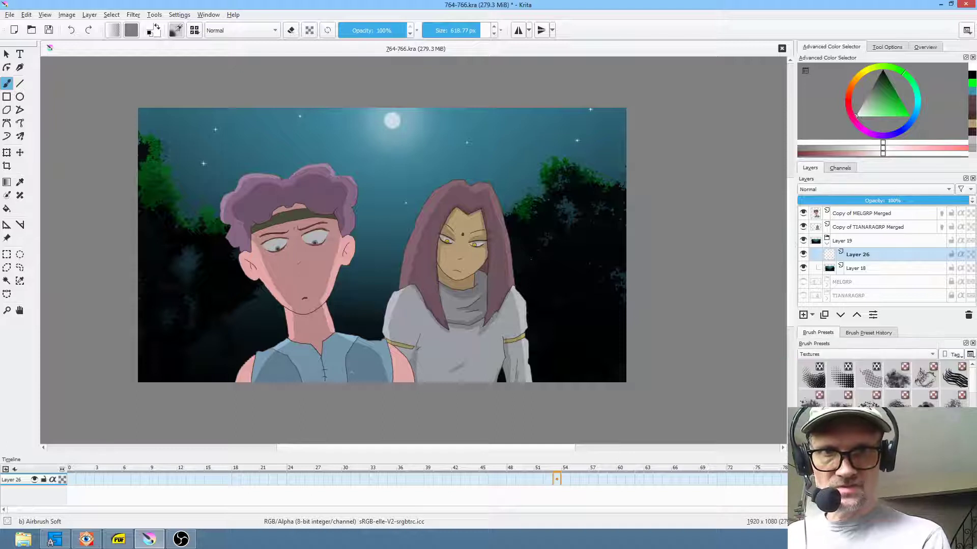
pyautogui.click(926, 397)
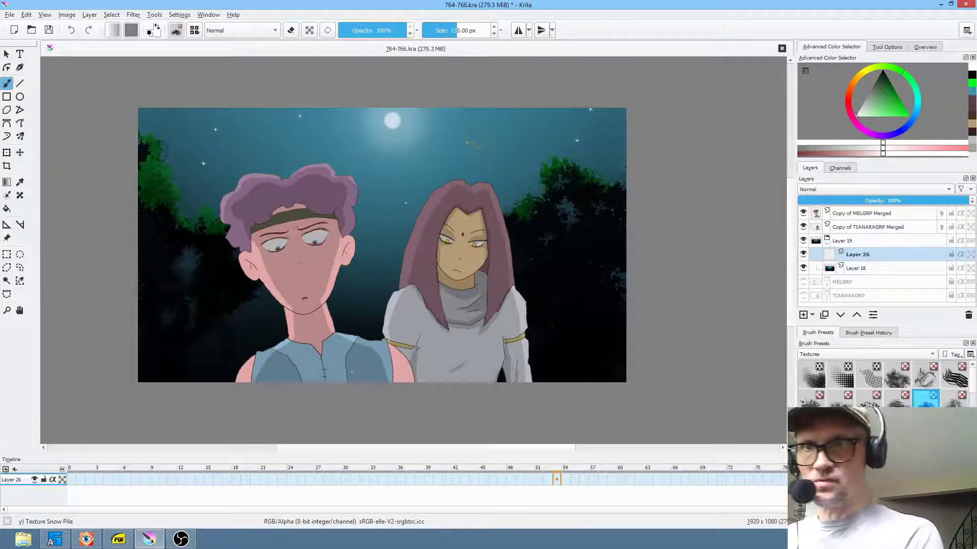
pyautogui.keyDown('shift'); pyautogui.moveTo(479, 133); pyautogui.dragTo(457, 134); pyautogui.keyUp('shift')
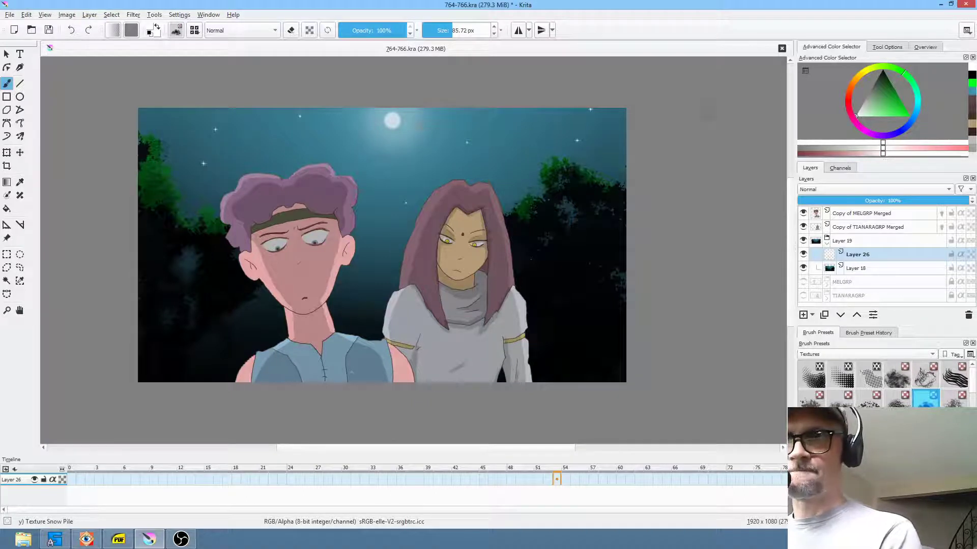
pyautogui.press('ctrl')
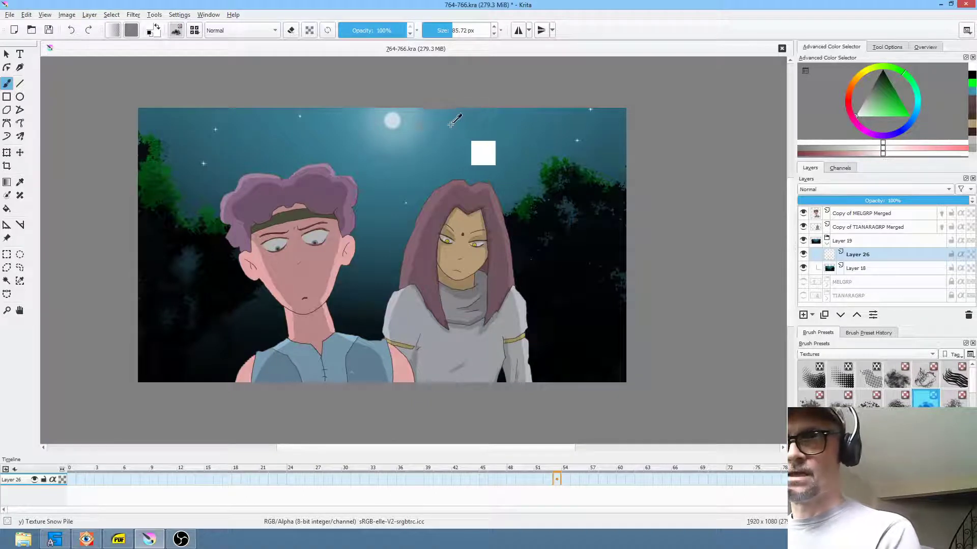
pyautogui.keyDown('ctrl'); pyautogui.click(418, 122); pyautogui.keyUp('ctrl')
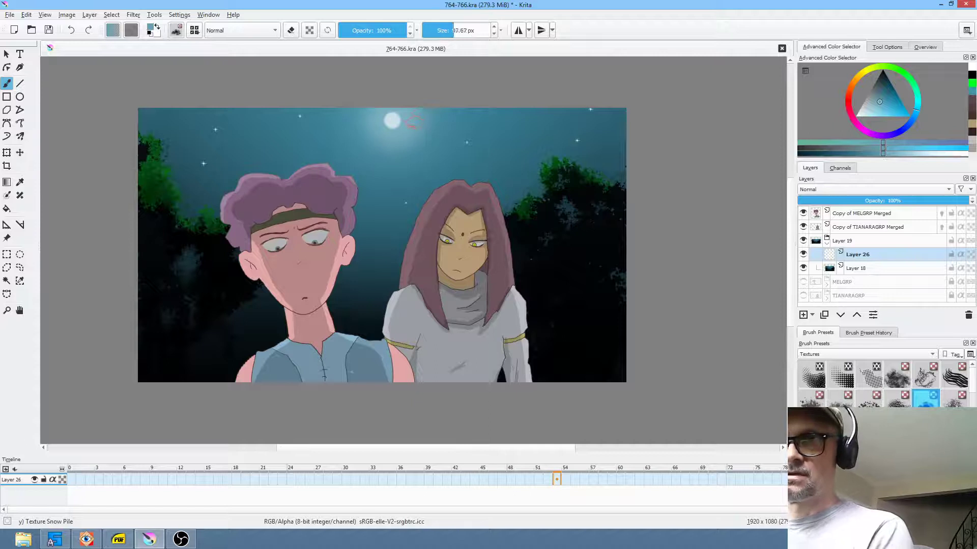
pyautogui.keyDown('shift'); pyautogui.moveTo(418, 123); pyautogui.dragTo(430, 123); pyautogui.keyUp('shift')
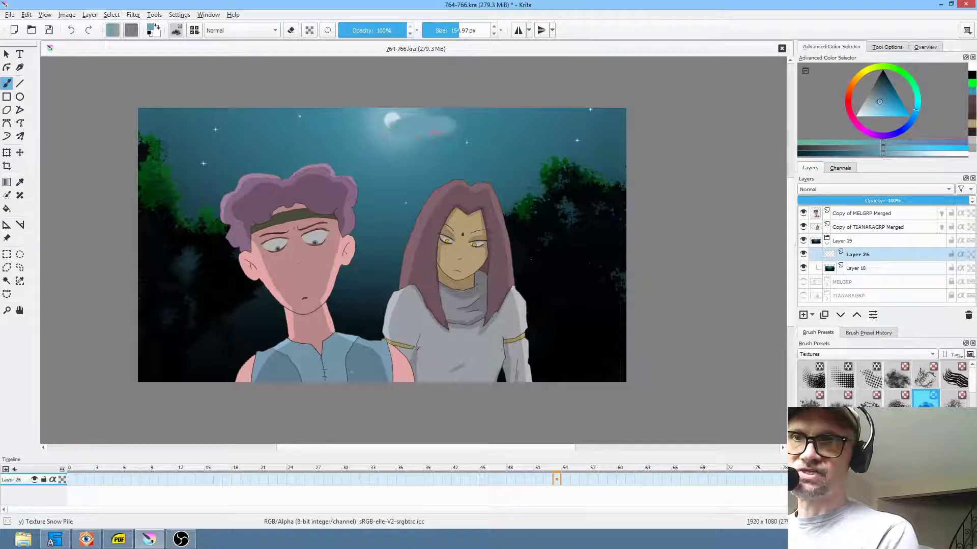
pyautogui.moveTo(457, 128); pyautogui.dragTo(515, 126)
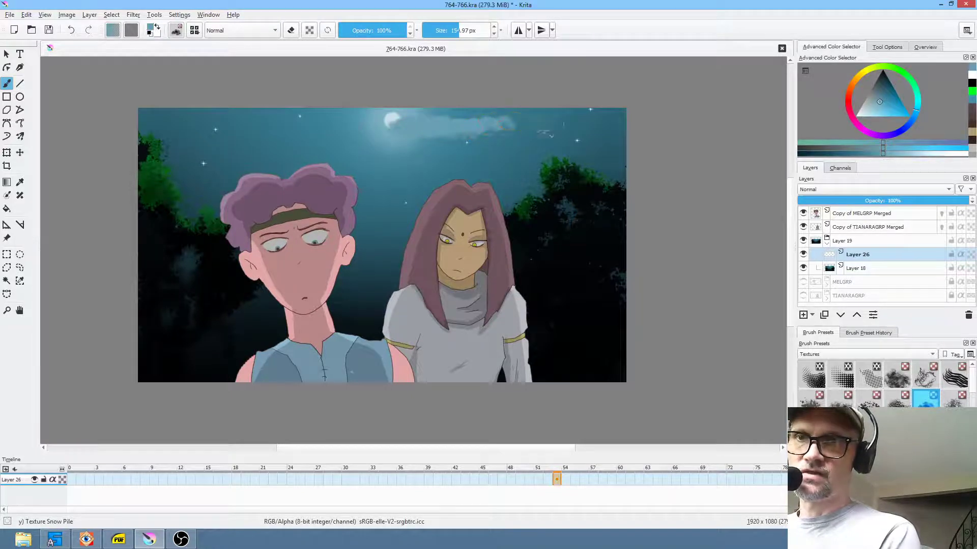
# - Paint more clouds left of the moon, below it, along the upper left edge of the sky and above the left trees
pyautogui.moveTo(305, 134)
pyautogui.mouseDown()
pyautogui.moveTo(323, 128)
pyautogui.moveTo(275, 133)
pyautogui.moveTo(336, 139)
pyautogui.mouseUp()
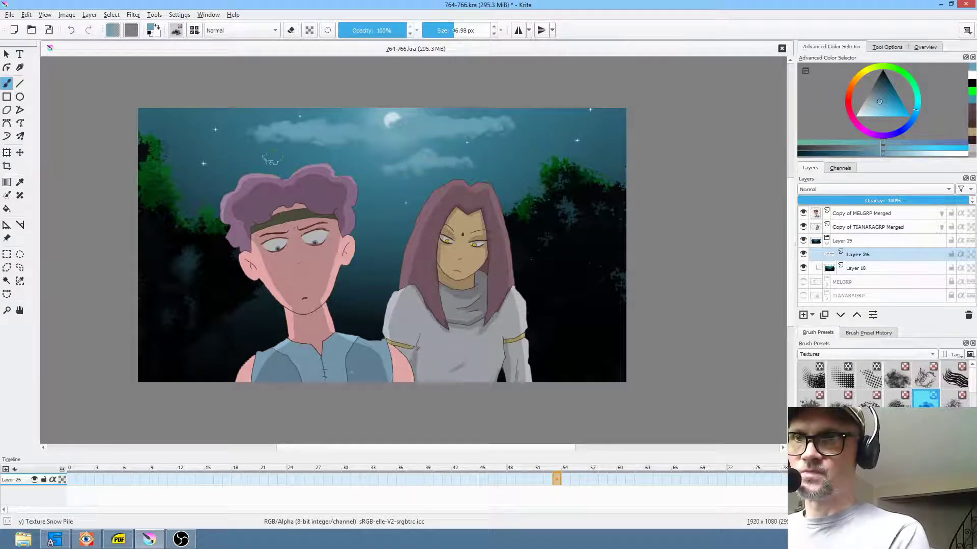
pyautogui.moveTo(163, 116)
pyautogui.mouseDown()
pyautogui.moveTo(229, 108)
pyautogui.moveTo(151, 114)
pyautogui.mouseUp()
pyautogui.moveTo(202, 154); pyautogui.dragTo(232, 155)
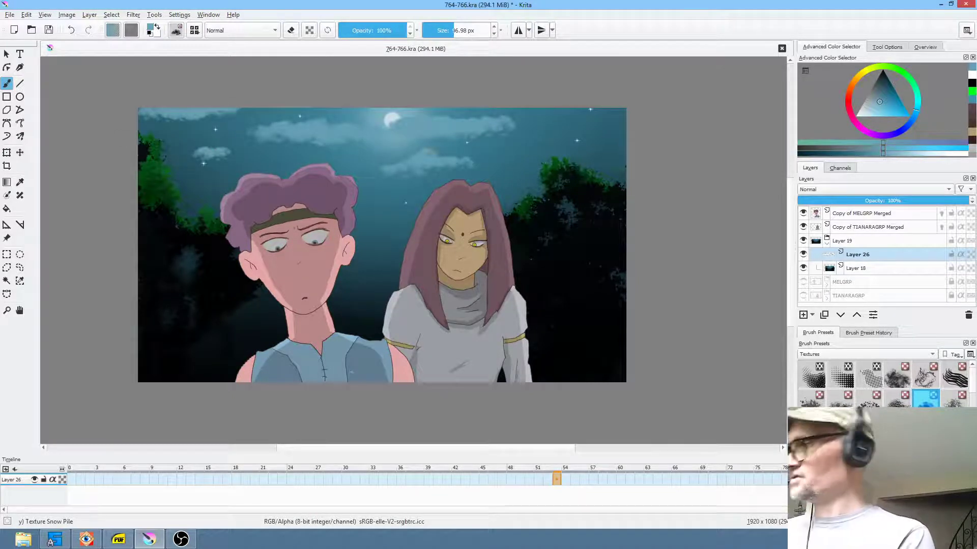
# - Soften and thin the painted clouds by erasing with the Texture Snow Pile brush at 49% opacity
pyautogui.press('e')
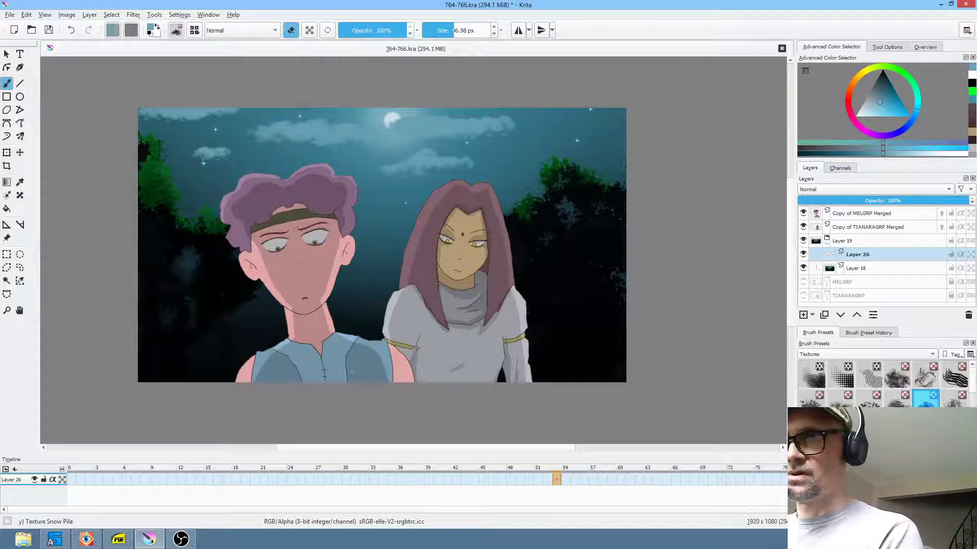
pyautogui.click(378, 32)
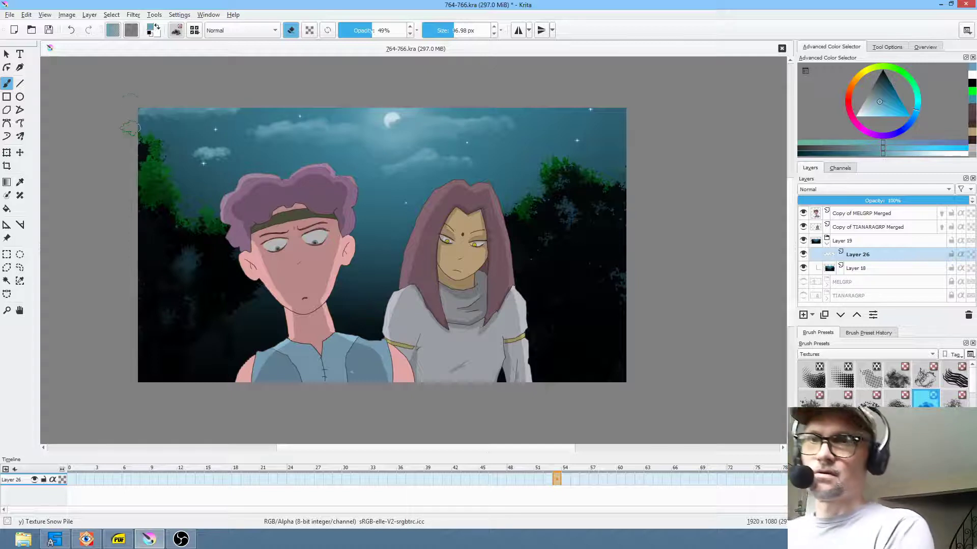
# - Stretch the cloud layer horizontally beyond both sides of the canvas and shift it left to centre it over the sky
pyautogui.hotkey('ctrl', 't')
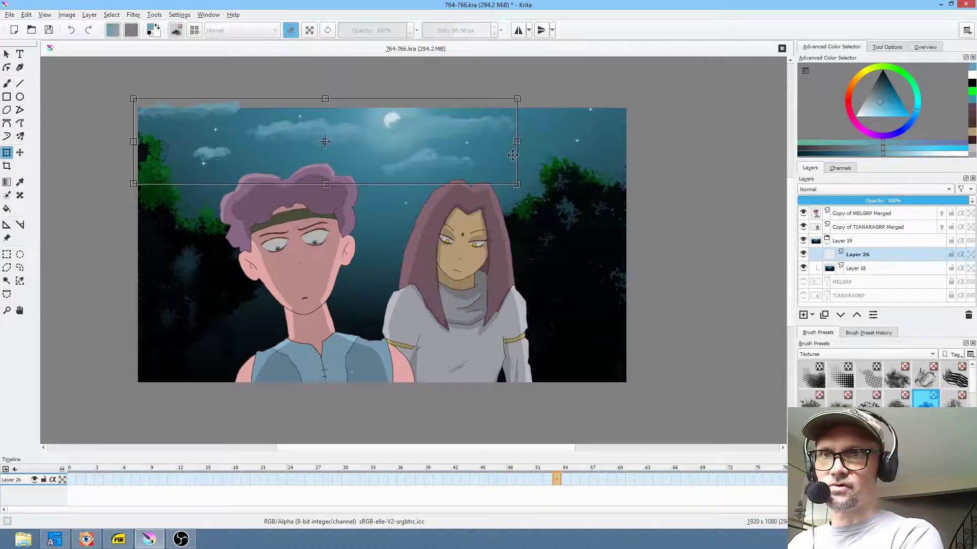
pyautogui.moveTo(518, 141); pyautogui.dragTo(901, 153)
pyautogui.moveTo(737, 135); pyautogui.dragTo(593, 132)
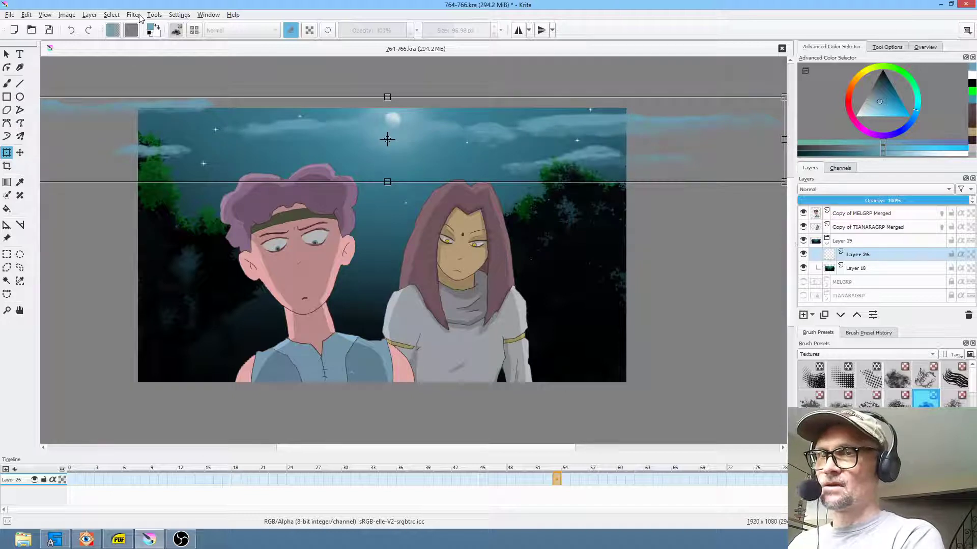
pyautogui.press('Return')
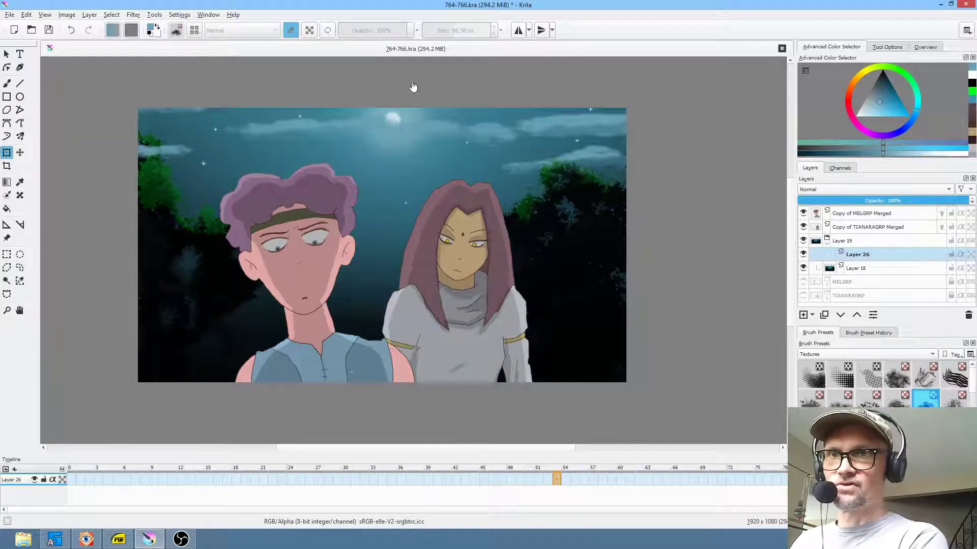
# - Try the cloud layer at 12% opacity and restore it to 100%
pyautogui.moveTo(945, 197); pyautogui.dragTo(809, 205)
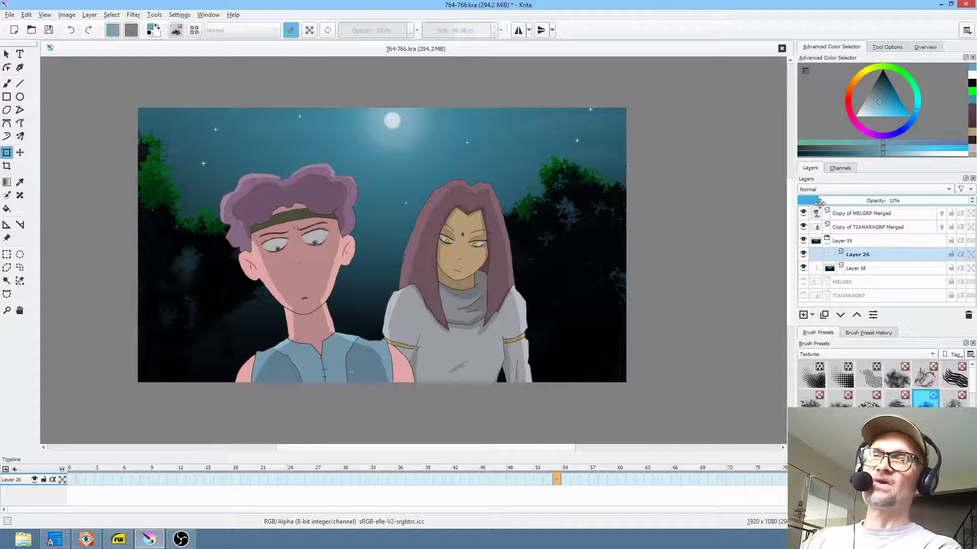
pyautogui.moveTo(833, 201); pyautogui.dragTo(969, 201)
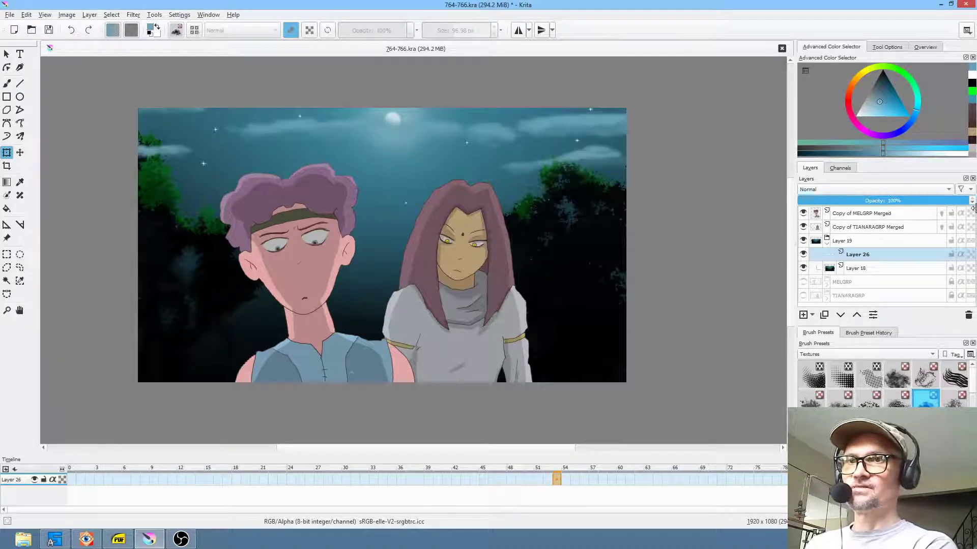
# - Lower Layer 26 to 69% opacity, then duplicate this cloud layer and flip the copy horizontally
pyautogui.moveTo(842, 208); pyautogui.dragTo(899, 212)
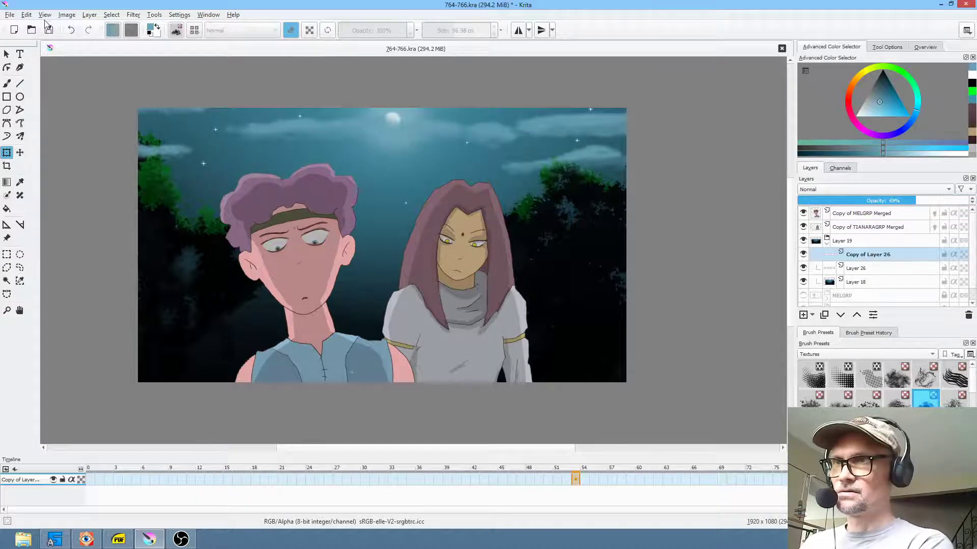
pyautogui.moveTo(417, 136); pyautogui.dragTo(397, 153)
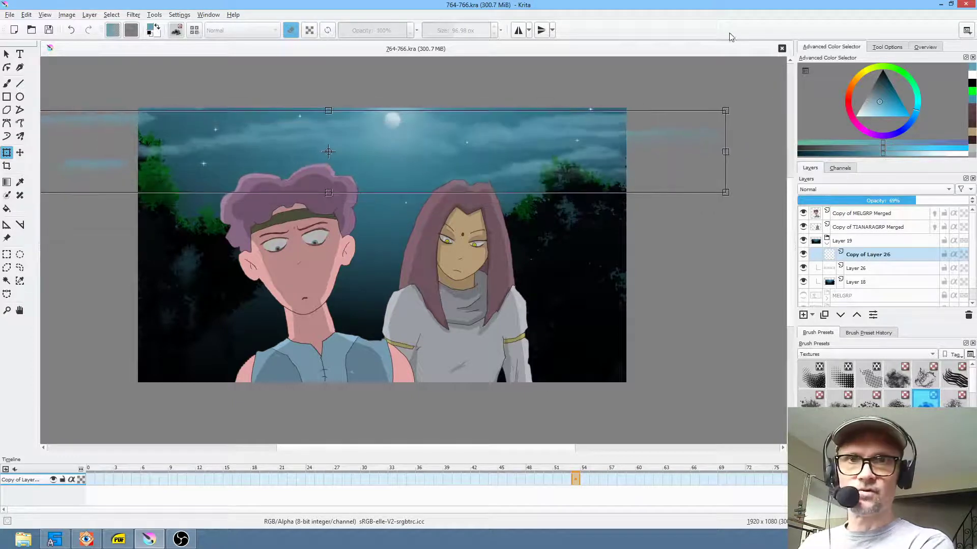
pyautogui.click(887, 47)
pyautogui.scroll(-5, 867, 131)
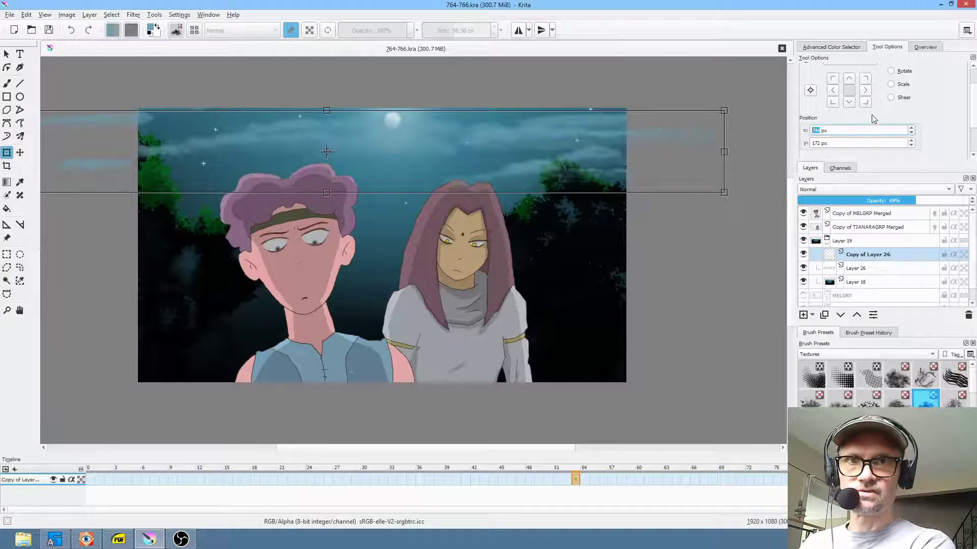
pyautogui.scroll(-2, 873, 117)
pyautogui.click(813, 146)
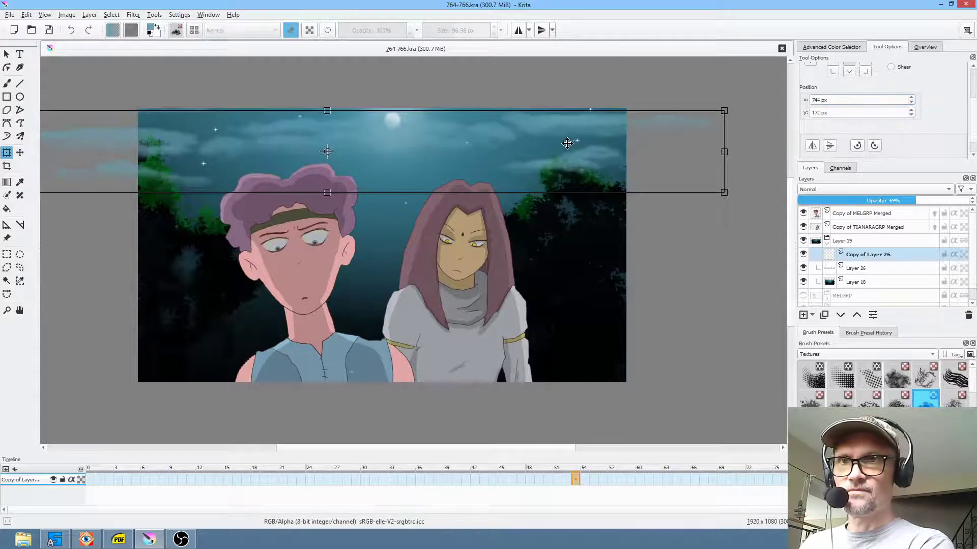
# - Stretch the mirrored cloud copy vertically to about twice its height and place it over the sky at X 1048 px, Y 299 px
pyautogui.moveTo(507, 150); pyautogui.dragTo(563, 177)
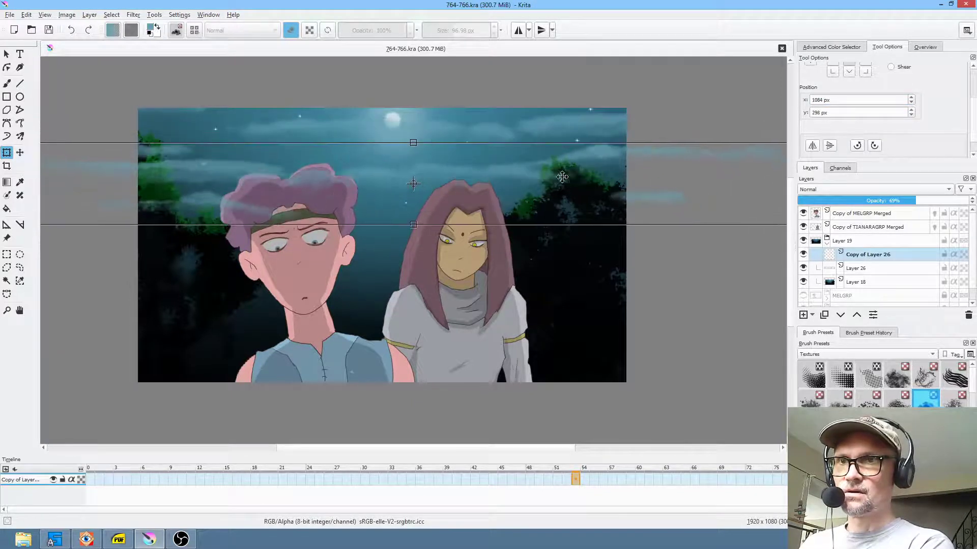
pyautogui.moveTo(416, 142); pyautogui.dragTo(410, 71)
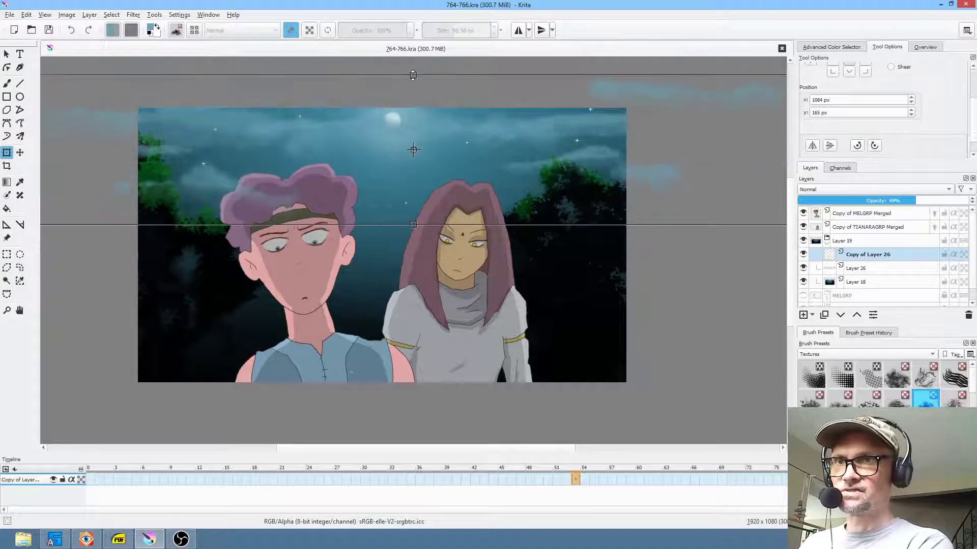
pyautogui.moveTo(477, 100); pyautogui.dragTo(470, 139)
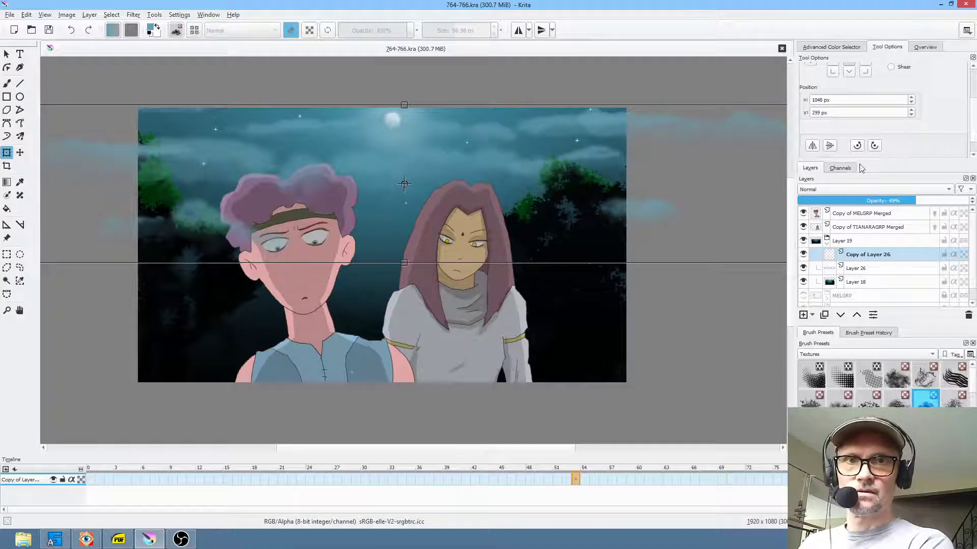
# - Set the opacity of Copy of Layer 26 to 27% and of Layer 26 to 54%
pyautogui.moveTo(913, 200); pyautogui.dragTo(845, 200)
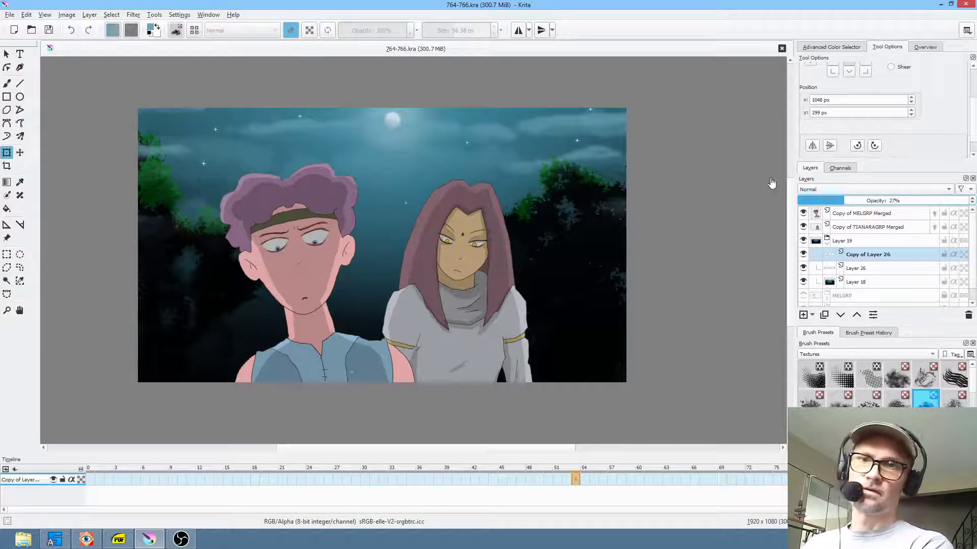
pyautogui.click(888, 270)
pyautogui.moveTo(903, 200)
pyautogui.mouseDown()
pyautogui.moveTo(878, 202)
pyautogui.moveTo(887, 201)
pyautogui.mouseUp()
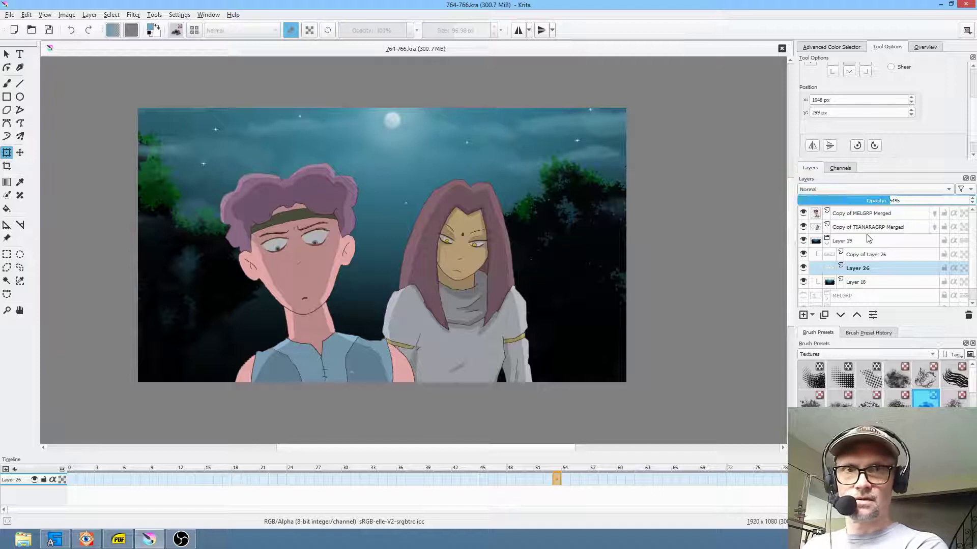
# - Merge Copy of Layer 26 down into Layer 26 and rename the merged layer cloud
pyautogui.click(871, 258)
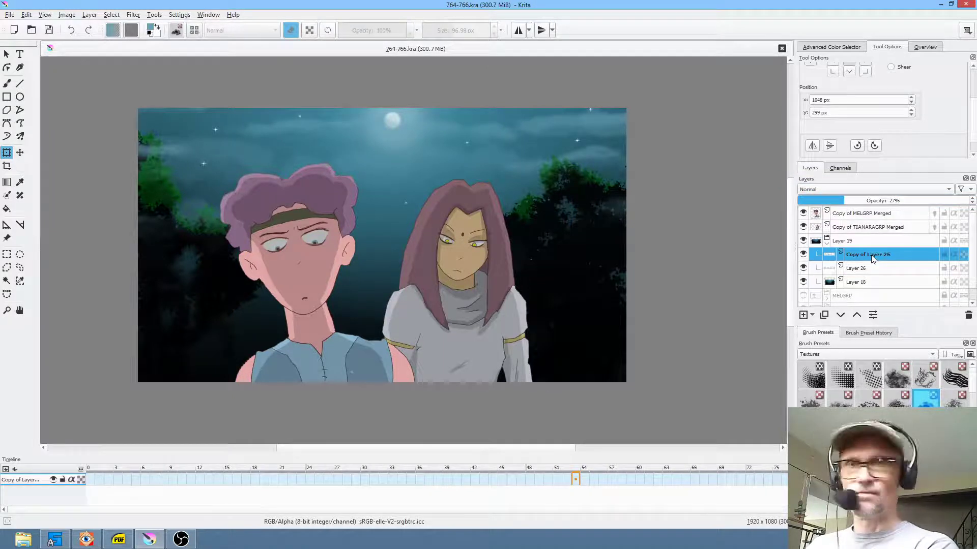
pyautogui.hotkey('ctrl', 'e')
pyautogui.doubleClick(872, 254)
pyautogui.write('c')
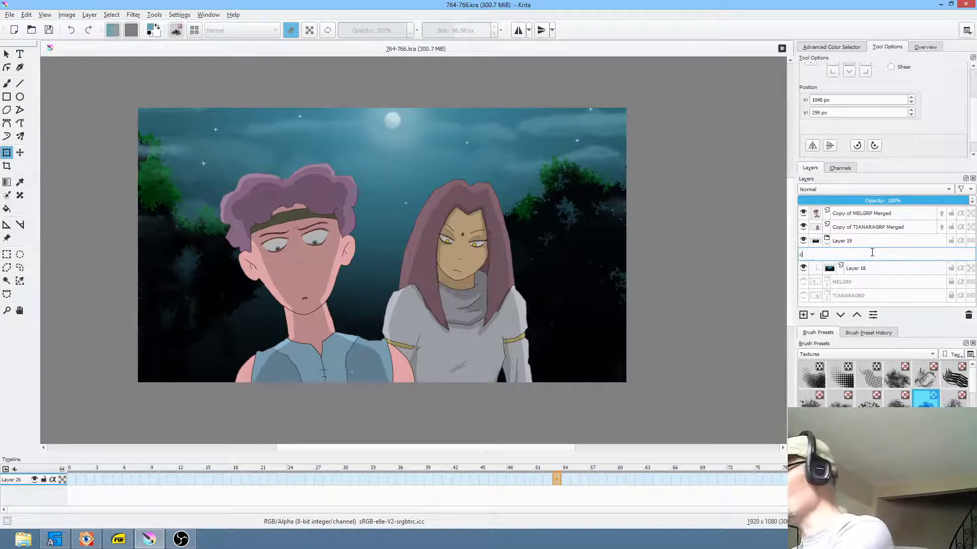
pyautogui.write('loud')
pyautogui.press('Return')
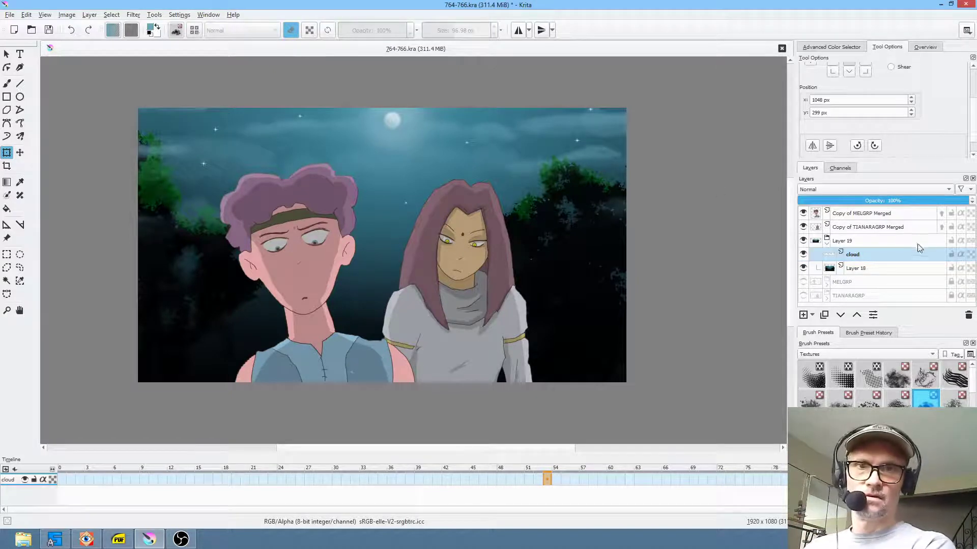
# - Collapse the Layer 19 group and rename it background
pyautogui.click(859, 270)
pyautogui.click(803, 268)
pyautogui.click(804, 268)
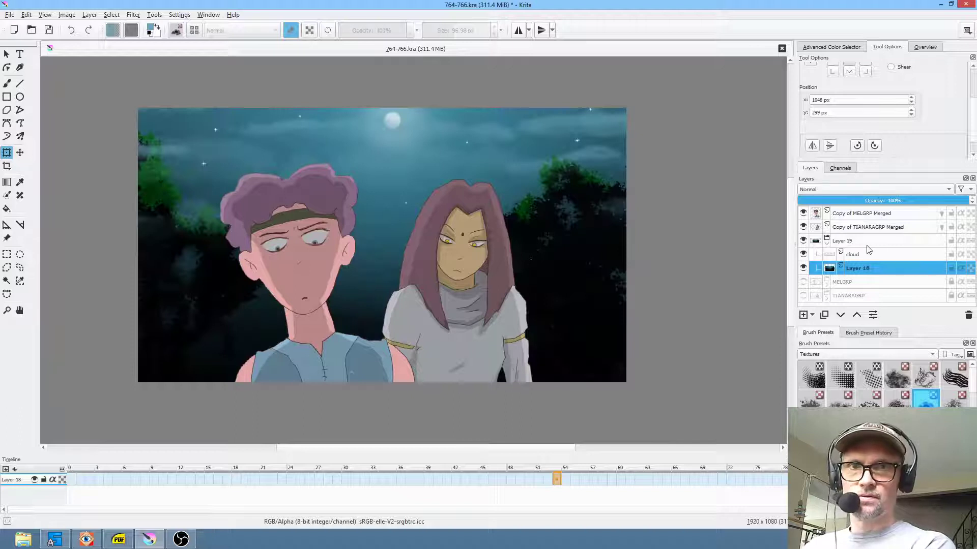
pyautogui.click(827, 244)
pyautogui.doubleClick(847, 242)
pyautogui.write('backgro')
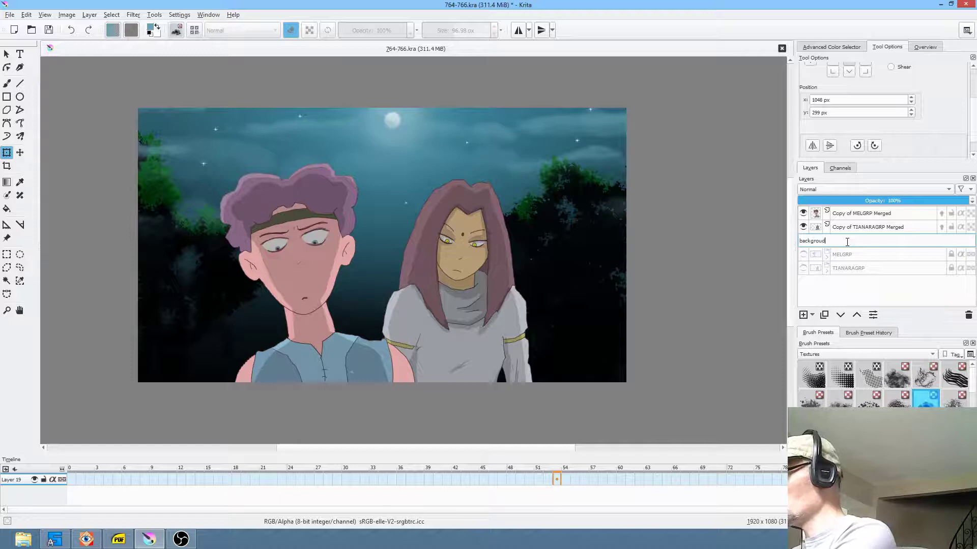
pyautogui.write('u')
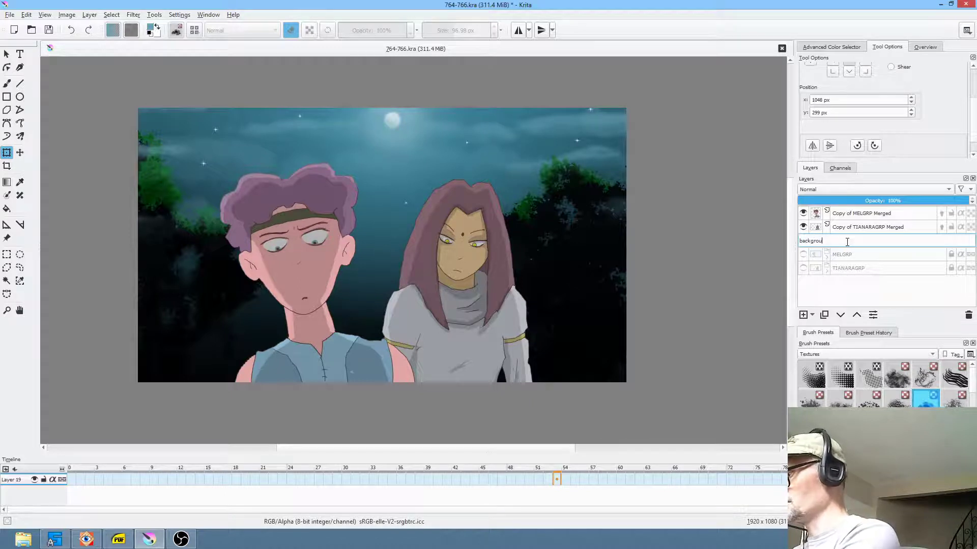
pyautogui.write('nd')
pyautogui.press('Return')
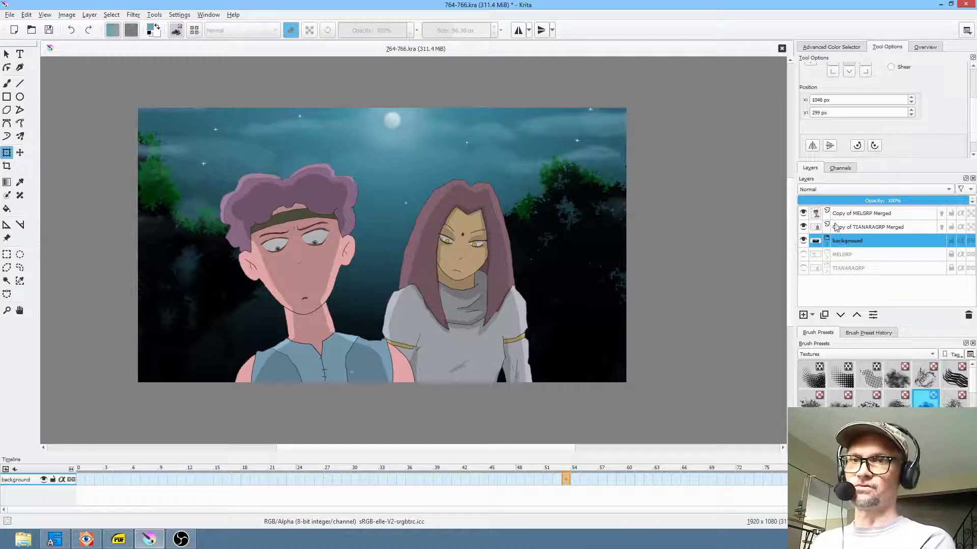
# - Hide the Copy of TIANARAGRP Merged layer and make Copy of MELGRP Merged the active layer
pyautogui.scroll(2, 584, 224)
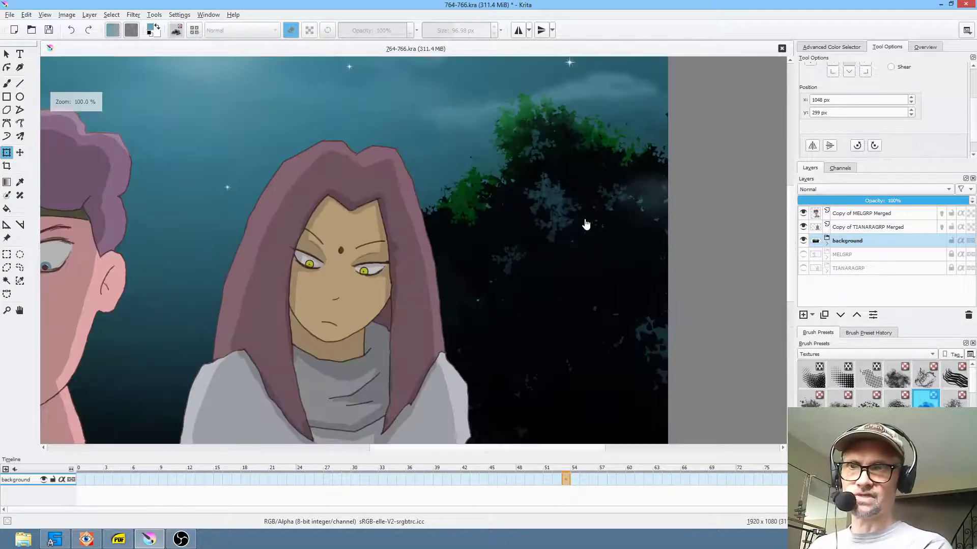
pyautogui.scroll(-1, 584, 224)
pyautogui.moveTo(577, 236); pyautogui.dragTo(677, 236)
pyautogui.scroll(1, 662, 238)
pyautogui.scroll(-1, 660, 236)
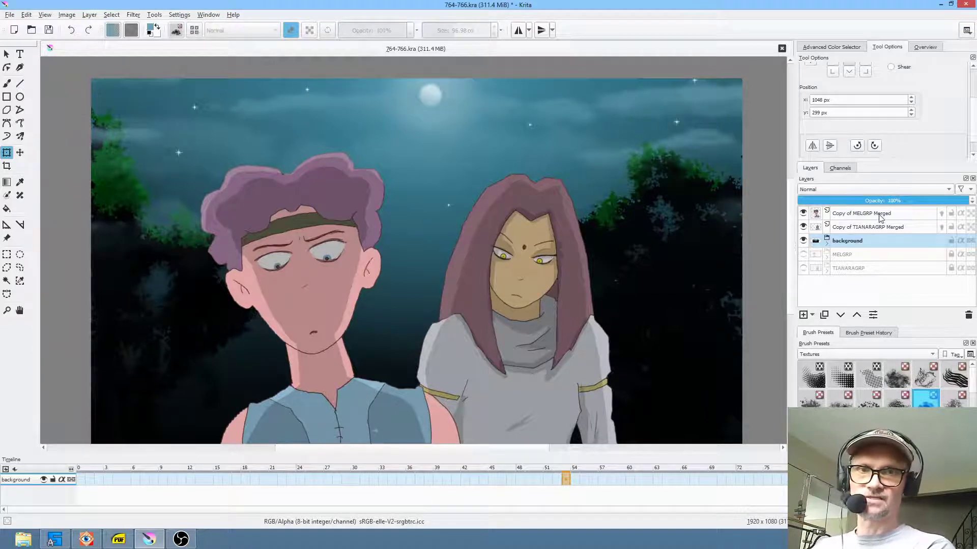
pyautogui.click(802, 227)
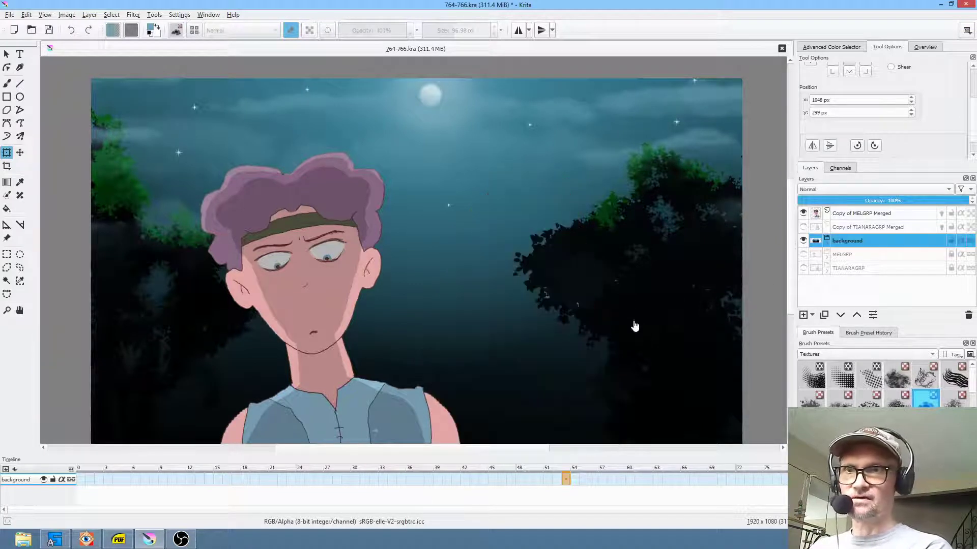
pyautogui.click(880, 213)
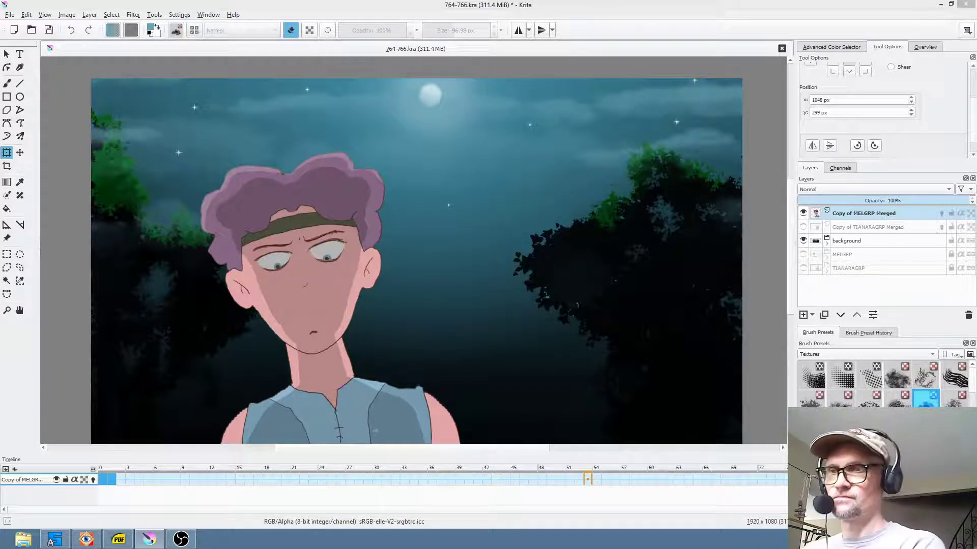
# - Move the layer's keyframe at frame 1 to frame 48 and copy the frame 0 keyframe to frame 24
pyautogui.moveTo(114, 484); pyautogui.dragTo(509, 472)
pyautogui.moveTo(587, 484); pyautogui.dragTo(541, 483)
pyautogui.moveTo(102, 480); pyautogui.dragTo(321, 477)
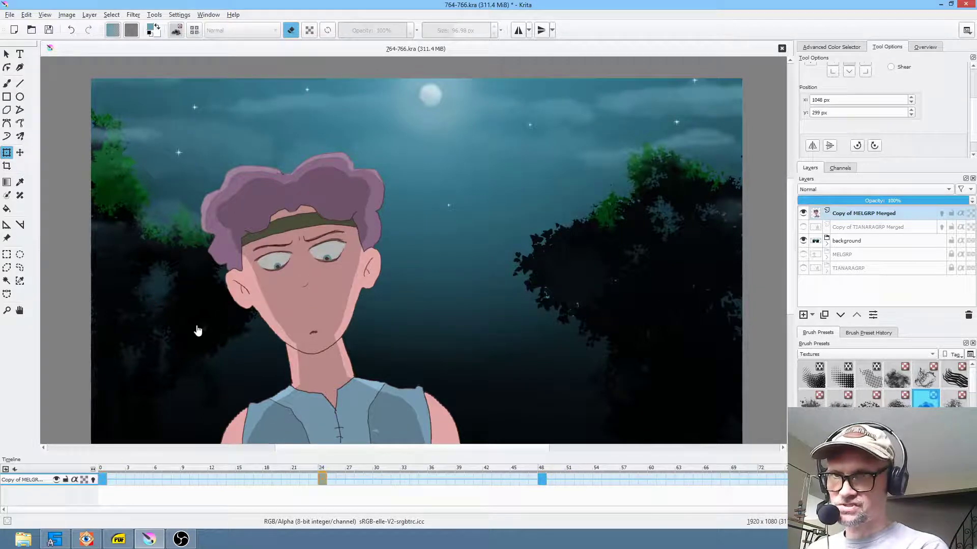
# - Outline both irises of the purple-haired character at frame 24 and move them up towards the middle of the eyes
pyautogui.scroll(5, 314, 275)
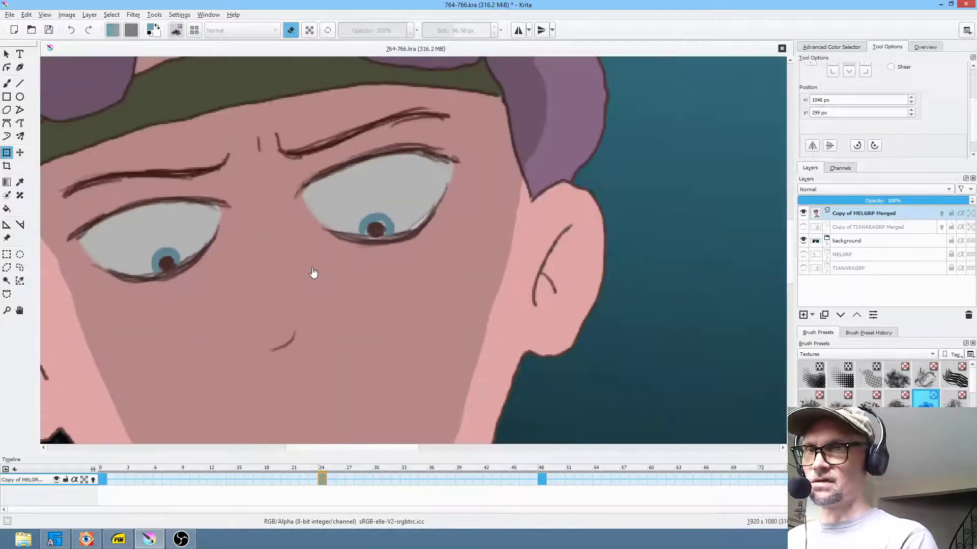
pyautogui.press('l')
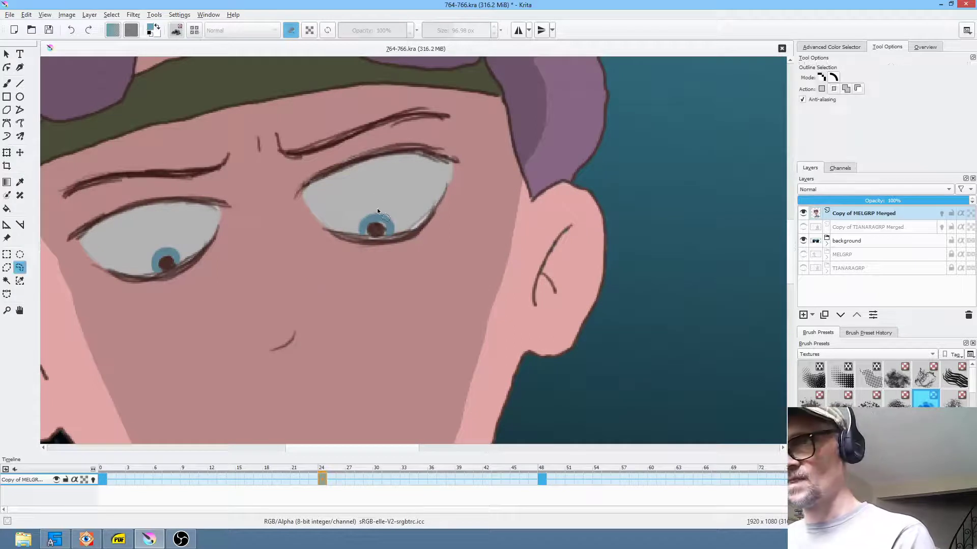
pyautogui.moveTo(375, 208)
pyautogui.mouseDown()
pyautogui.moveTo(359, 224)
pyautogui.moveTo(361, 238)
pyautogui.mouseUp()
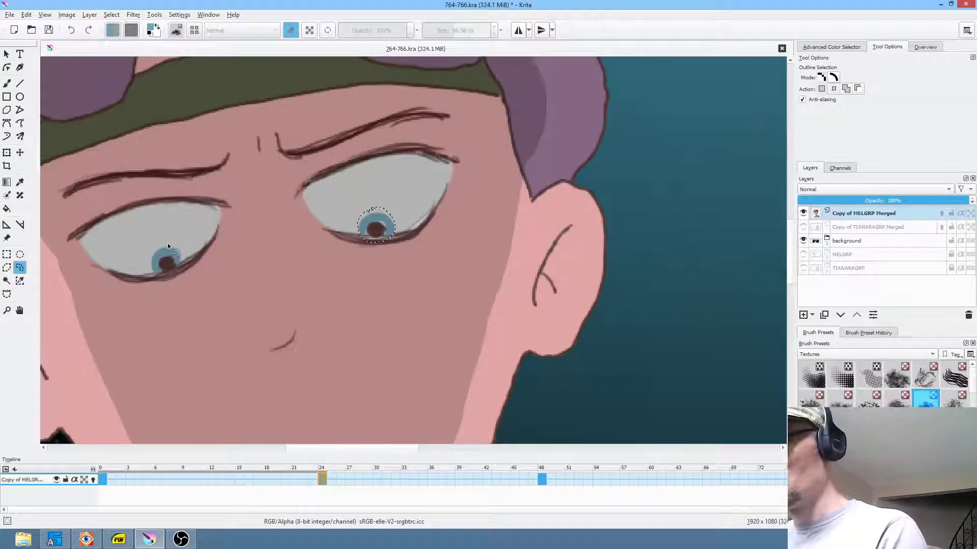
pyautogui.moveTo(163, 244)
pyautogui.mouseDown()
pyautogui.moveTo(155, 278)
pyautogui.moveTo(172, 274)
pyautogui.moveTo(185, 264)
pyautogui.moveTo(163, 247)
pyautogui.mouseUp()
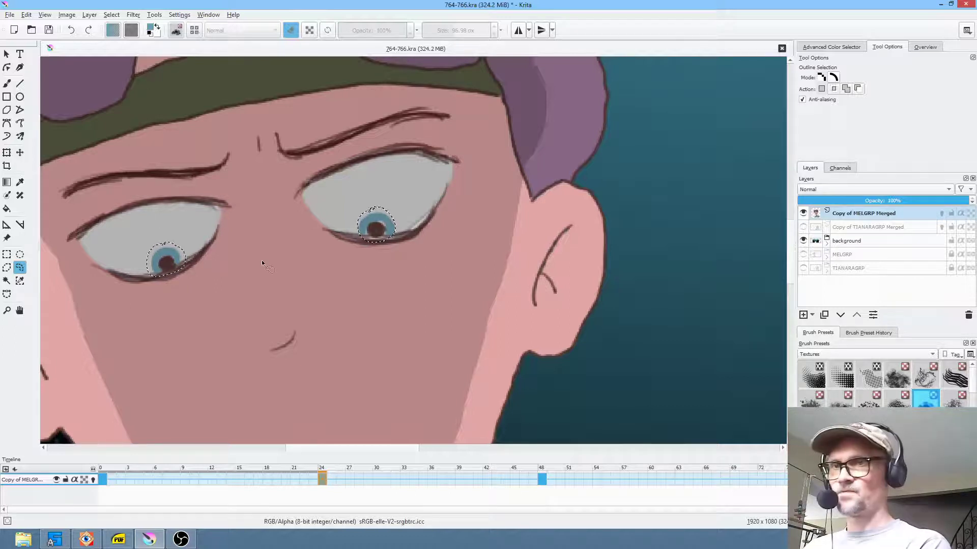
pyautogui.hotkey('ctrl', 't')
pyautogui.scroll(-2, 269, 259)
pyautogui.moveTo(278, 253); pyautogui.dragTo(284, 235)
pyautogui.moveTo(346, 261); pyautogui.dragTo(350, 260)
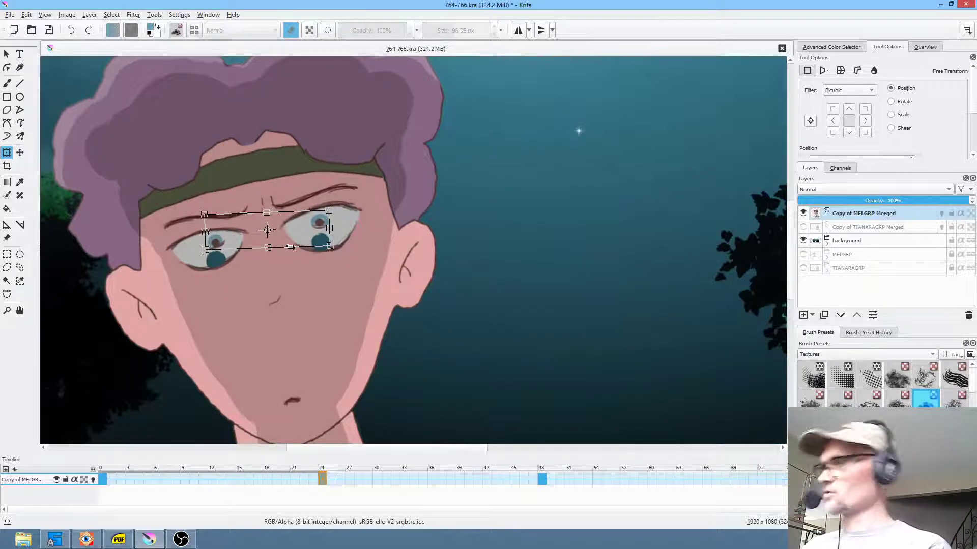
pyautogui.scroll(4, 324, 226)
pyautogui.moveTo(371, 236); pyautogui.dragTo(531, 215)
pyautogui.press('Return')
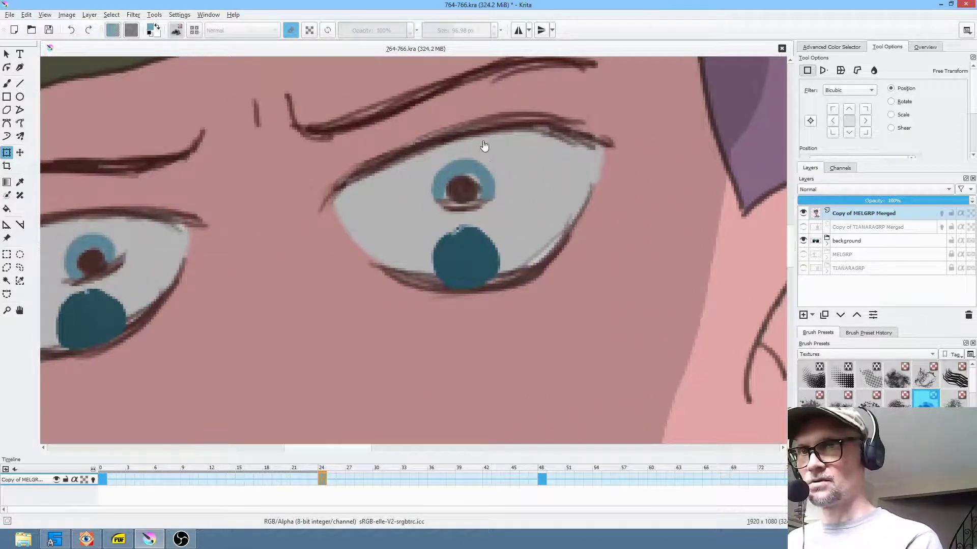
# - Repaint the lower part of the iris nearer the visible ear in blue with the 4 px DAVE PEN, covering the leftover eyelid line
pyautogui.press('b')
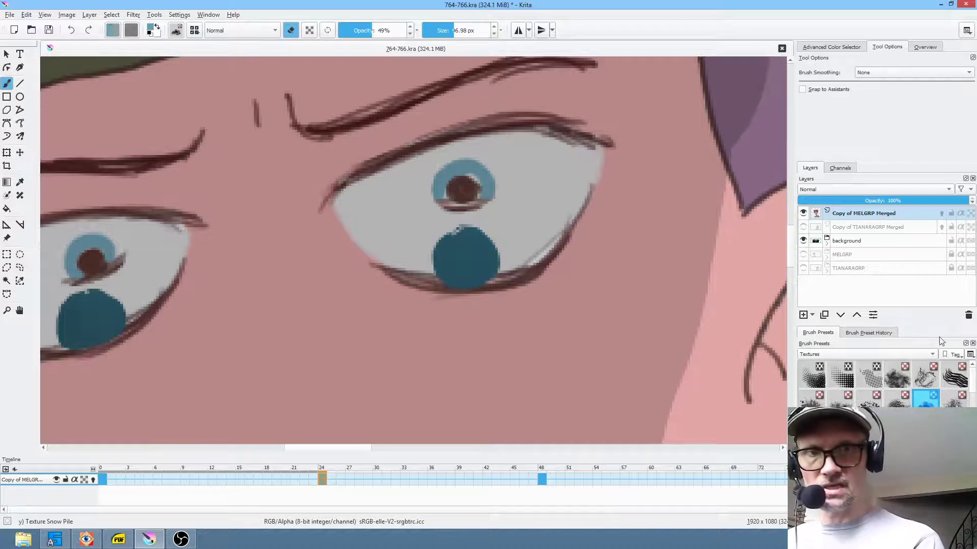
pyautogui.click(867, 354)
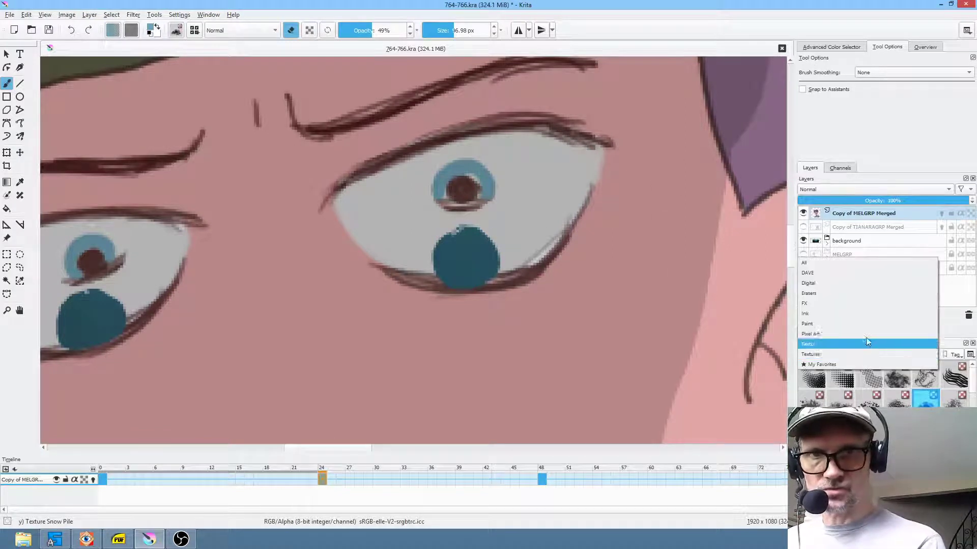
pyautogui.click(863, 273)
pyautogui.click(824, 403)
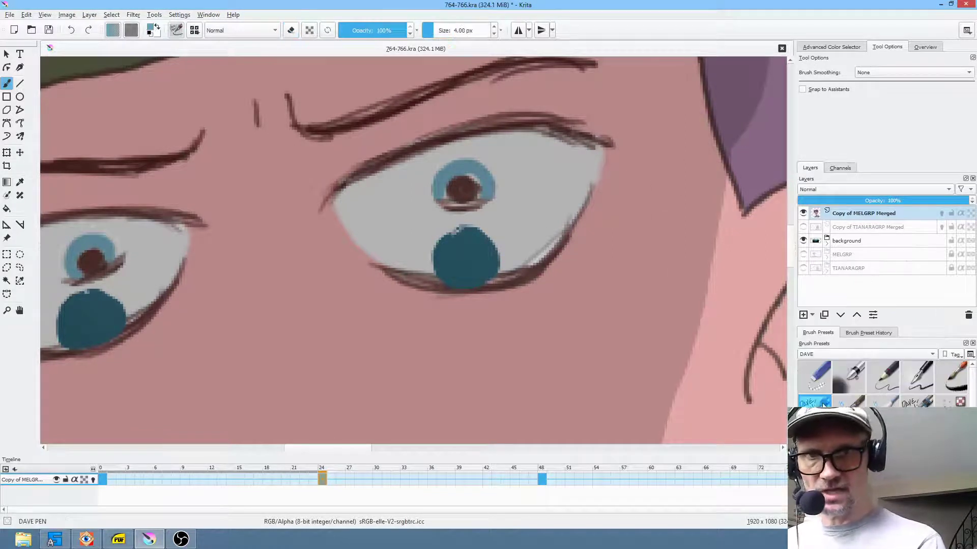
pyautogui.moveTo(445, 192)
pyautogui.mouseDown()
pyautogui.moveTo(451, 203)
pyautogui.moveTo(481, 203)
pyautogui.moveTo(467, 175)
pyautogui.mouseUp()
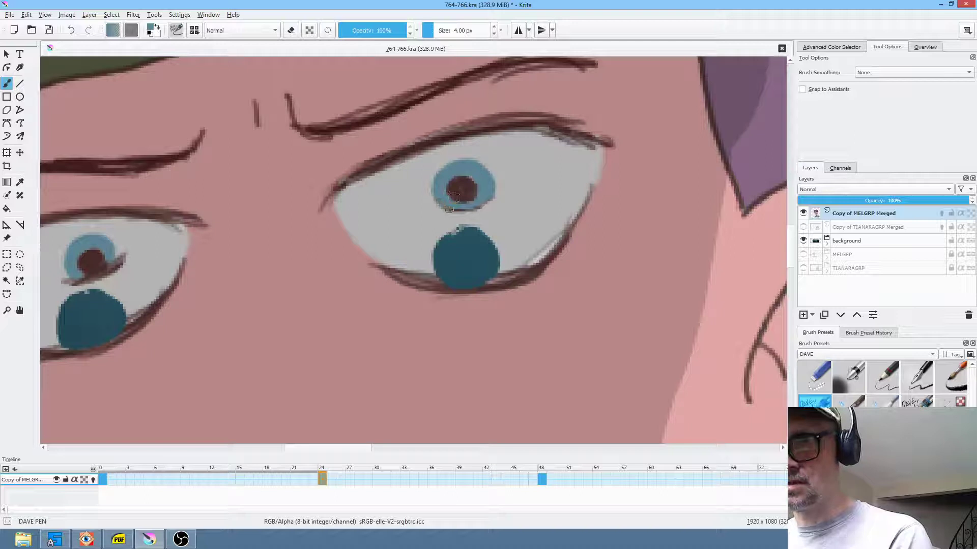
pyautogui.moveTo(458, 211); pyautogui.dragTo(479, 207)
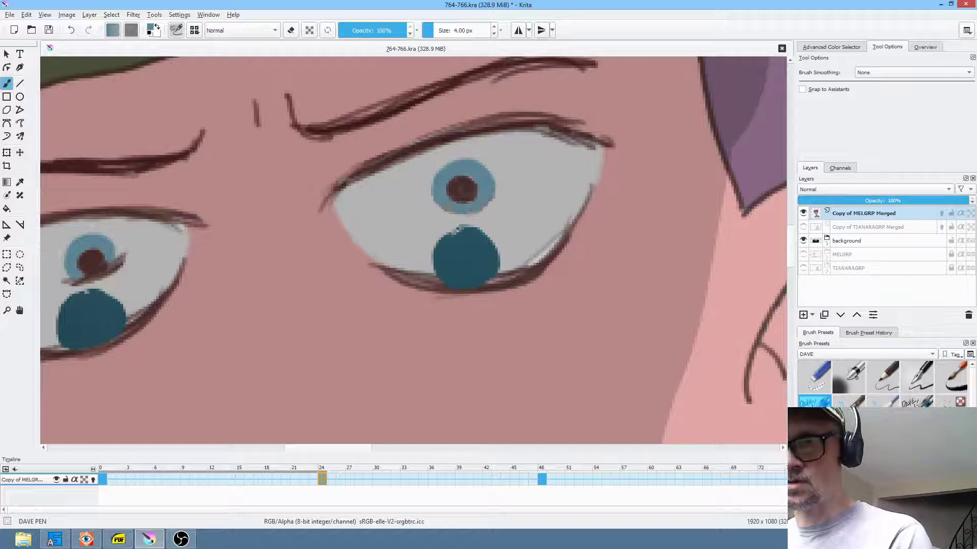
pyautogui.moveTo(447, 208); pyautogui.dragTo(464, 213)
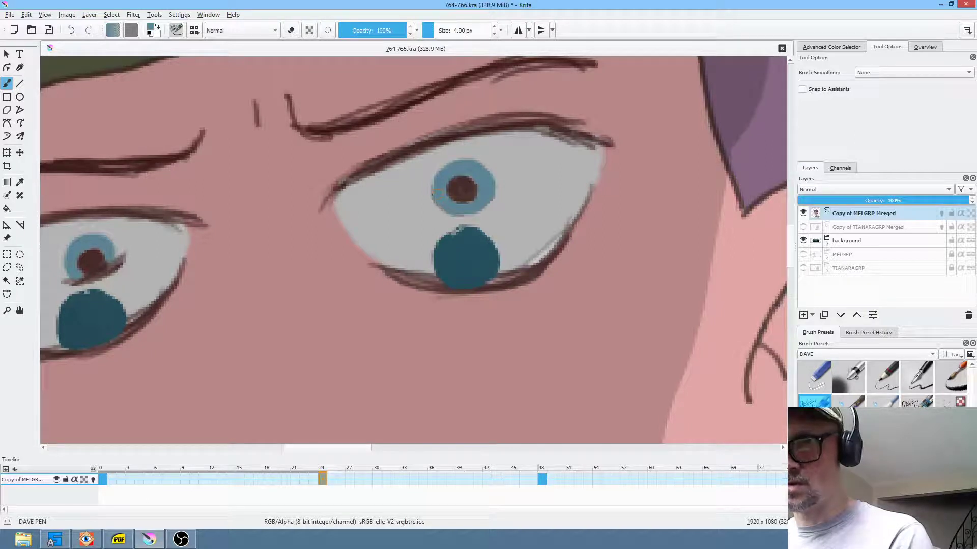
# - Touch up the blue iris of the eye farther from the bangs' peak and cover the leftover eyelid line around it with sampled eye-white
pyautogui.moveTo(370, 255); pyautogui.dragTo(484, 245)
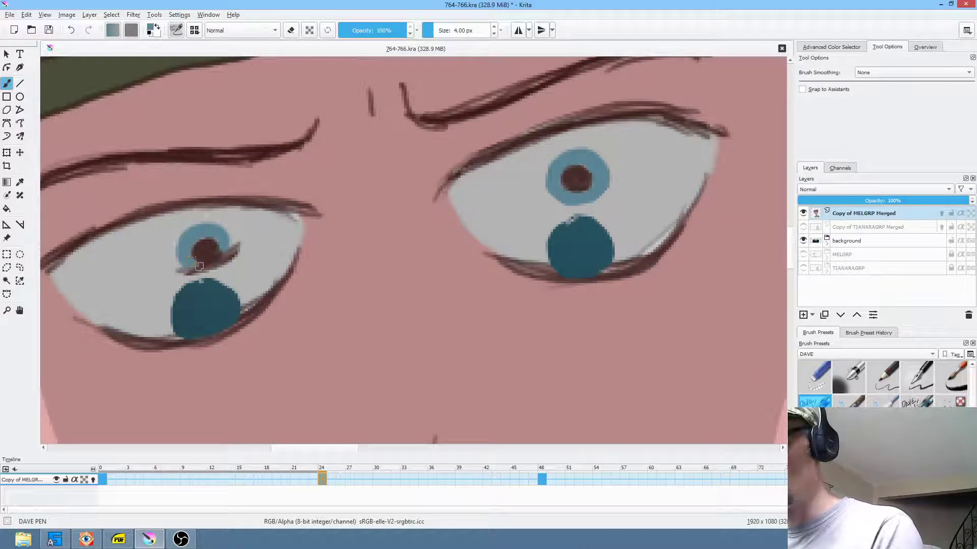
pyautogui.moveTo(212, 263)
pyautogui.mouseDown()
pyautogui.moveTo(228, 251)
pyautogui.moveTo(223, 262)
pyautogui.mouseUp()
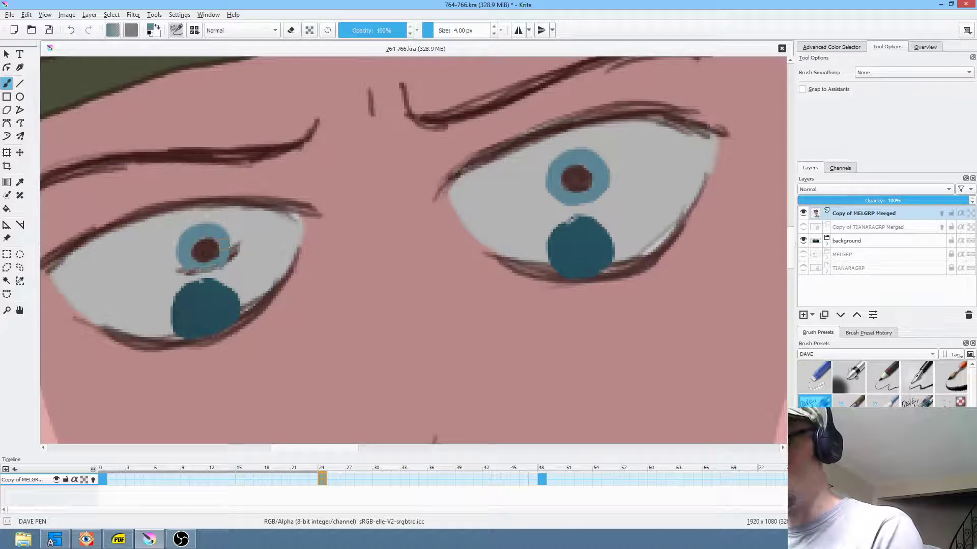
pyautogui.keyDown('ctrl'); pyautogui.click(219, 213); pyautogui.keyUp('ctrl')
pyautogui.moveTo(236, 240)
pyautogui.mouseDown()
pyautogui.moveTo(229, 270)
pyautogui.moveTo(186, 277)
pyautogui.mouseUp()
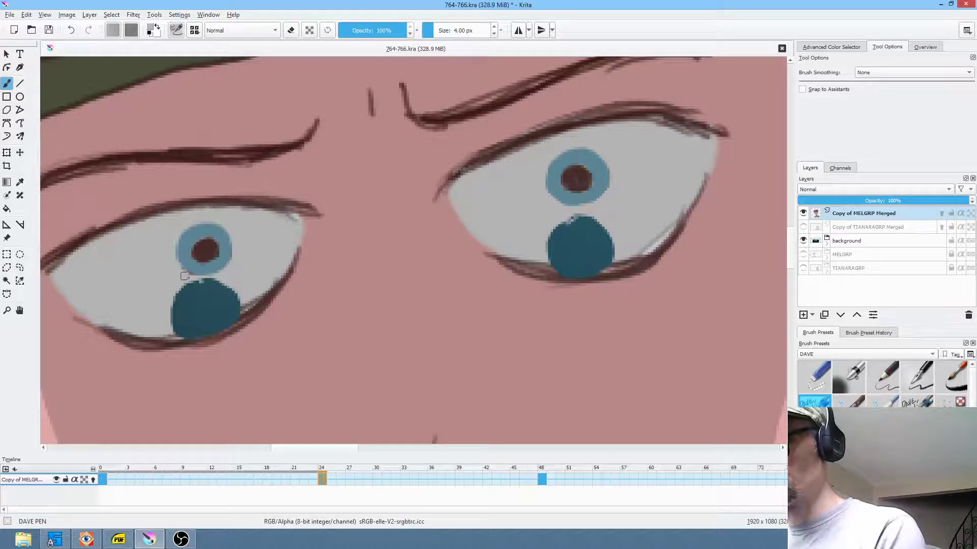
# - Paint over the old dark irises in the lower part of both eyes with the eye-white colour
pyautogui.moveTo(161, 332)
pyautogui.mouseDown()
pyautogui.moveTo(185, 332)
pyautogui.moveTo(243, 301)
pyautogui.moveTo(173, 333)
pyautogui.moveTo(219, 323)
pyautogui.mouseUp()
pyautogui.moveTo(534, 253)
pyautogui.mouseDown()
pyautogui.moveTo(597, 266)
pyautogui.moveTo(575, 264)
pyautogui.moveTo(622, 255)
pyautogui.moveTo(561, 255)
pyautogui.mouseUp()
pyautogui.moveTo(588, 244)
pyautogui.mouseDown()
pyautogui.moveTo(612, 244)
pyautogui.moveTo(581, 249)
pyautogui.moveTo(611, 231)
pyautogui.moveTo(560, 228)
pyautogui.moveTo(551, 242)
pyautogui.mouseUp()
pyautogui.moveTo(212, 283)
pyautogui.mouseDown()
pyautogui.moveTo(186, 301)
pyautogui.moveTo(216, 288)
pyautogui.moveTo(197, 298)
pyautogui.moveTo(198, 311)
pyautogui.moveTo(232, 293)
pyautogui.mouseUp()
# - Redraw the lower eyelid lines of both eyes in the sampled dark brown with a 4.99 px brush
pyautogui.keyDown('ctrl'); pyautogui.click(634, 270); pyautogui.keyUp('ctrl')
pyautogui.keyDown('shift'); pyautogui.moveTo(644, 261); pyautogui.dragTo(631, 265); pyautogui.keyUp('shift')
pyautogui.moveTo(572, 275)
pyautogui.mouseDown()
pyautogui.moveTo(640, 262)
pyautogui.moveTo(674, 222)
pyautogui.mouseUp()
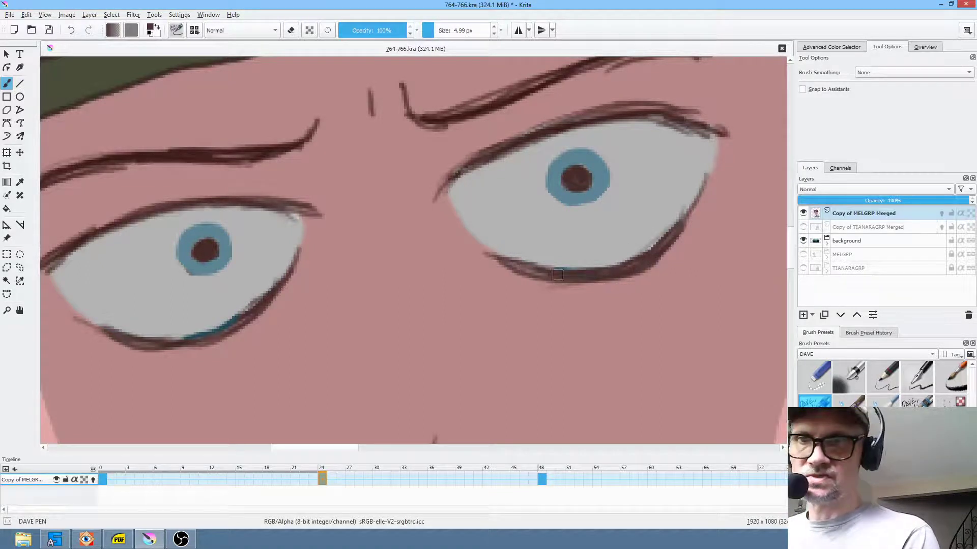
pyautogui.moveTo(168, 343)
pyautogui.mouseDown()
pyautogui.moveTo(240, 323)
pyautogui.moveTo(202, 334)
pyautogui.moveTo(272, 291)
pyautogui.mouseUp()
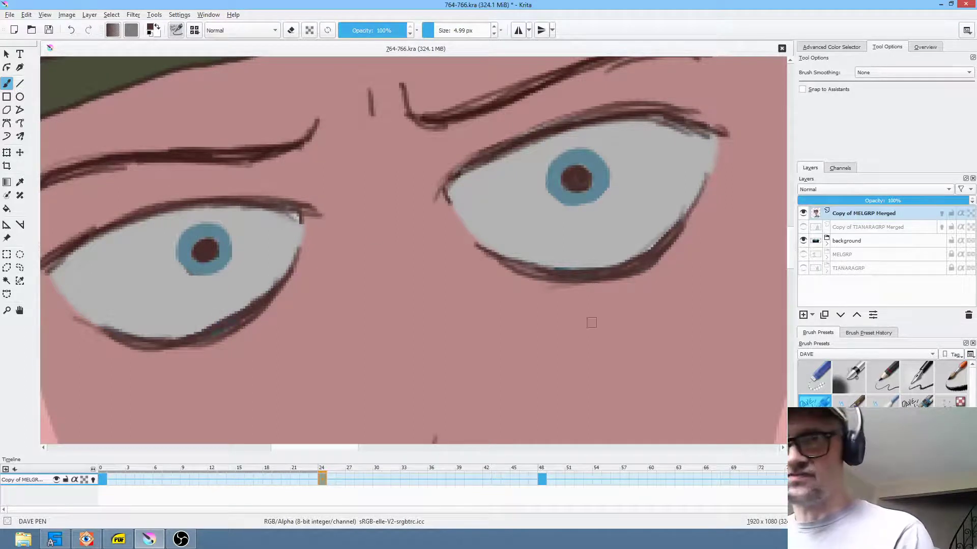
# - Return to frame 0 and save the file
pyautogui.scroll(-3, 522, 310)
pyautogui.scroll(-5, 557, 348)
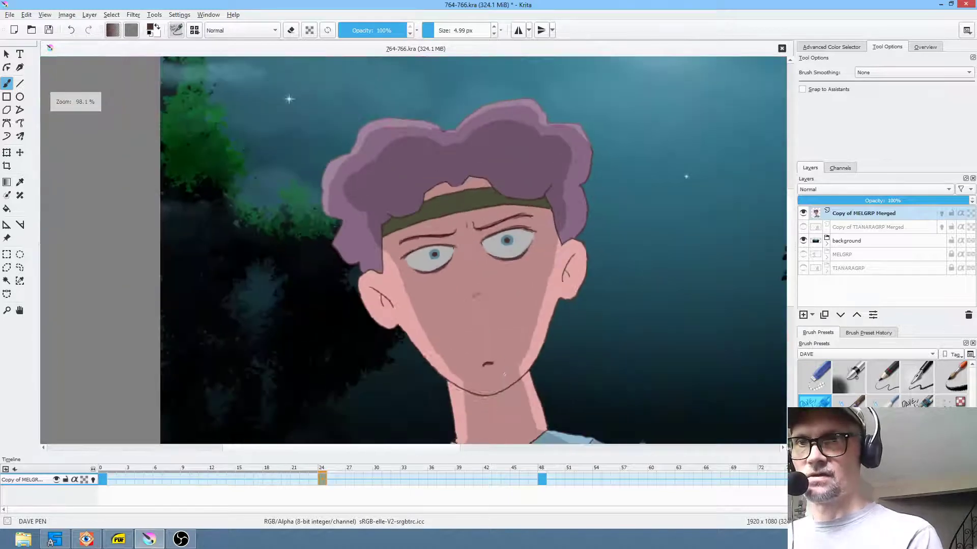
pyautogui.click(100, 478)
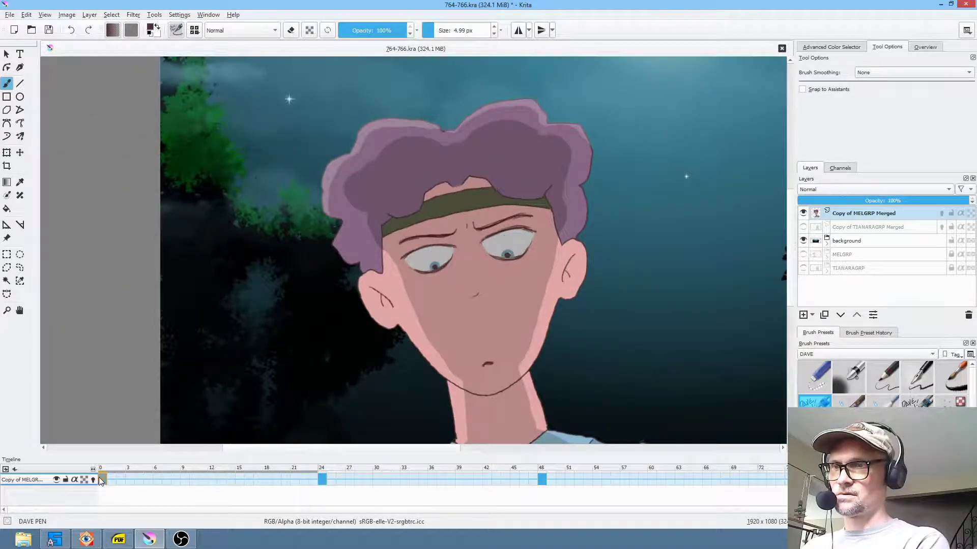
pyautogui.click(49, 30)
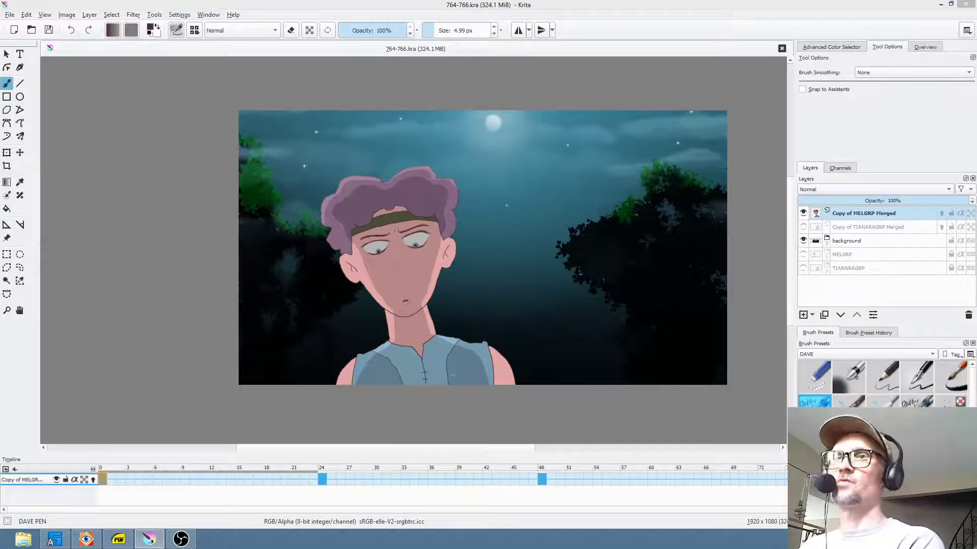
pyautogui.click(48, 31)
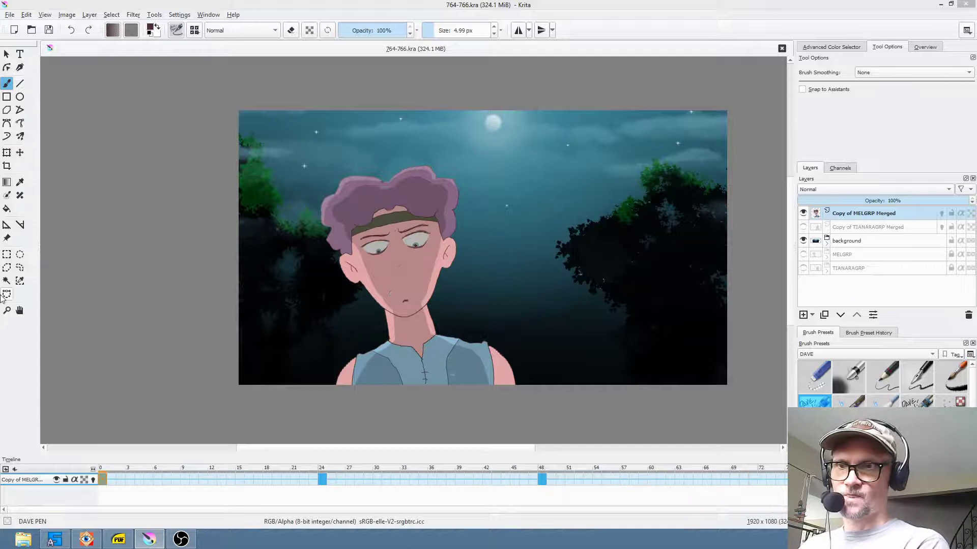
# - Go to frame 48 and outline both eyes and eyebrows together with a freehand selection
pyautogui.click(532, 478)
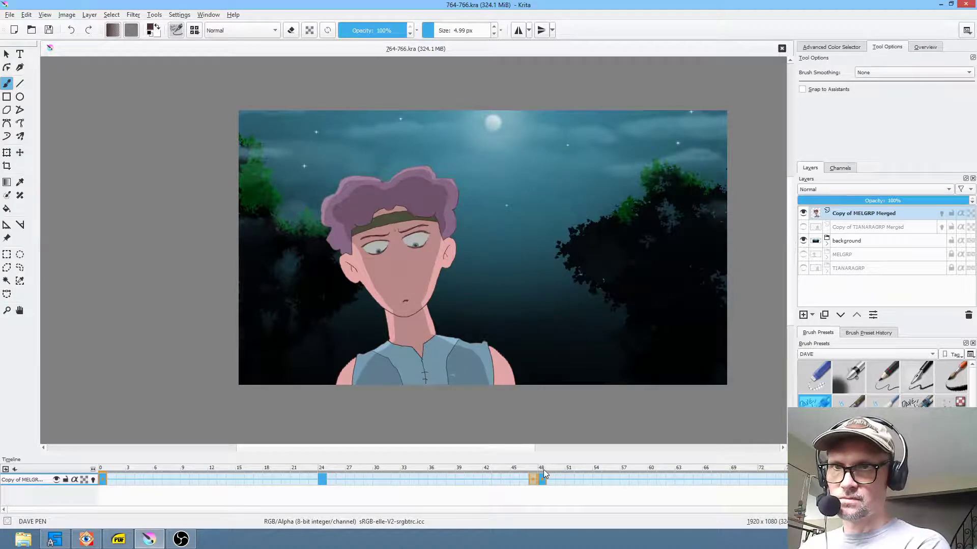
pyautogui.press('space')
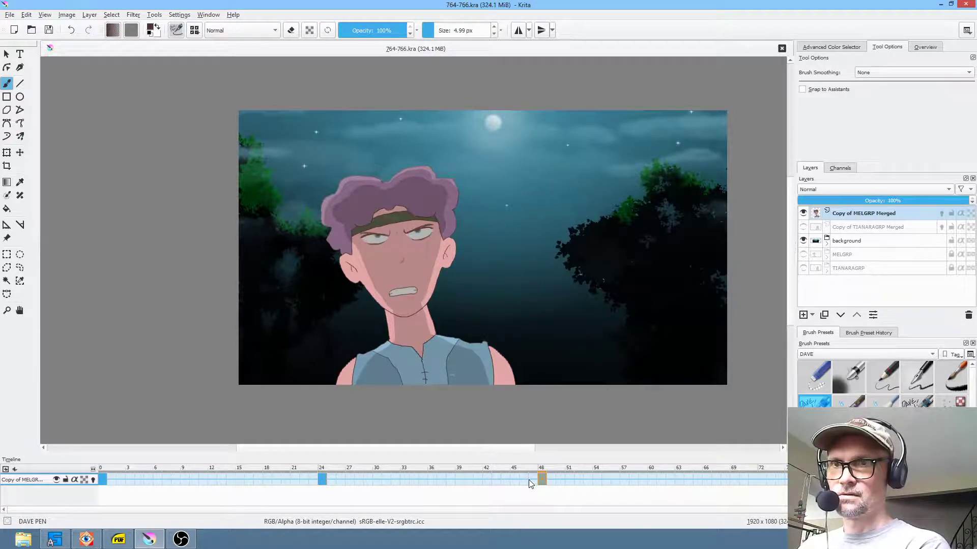
pyautogui.scroll(3, 428, 334)
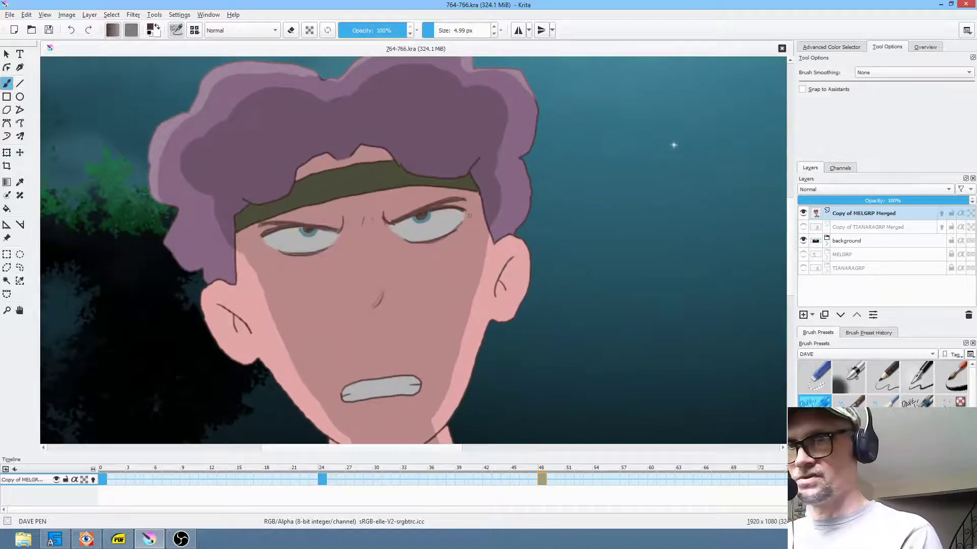
pyautogui.hotkey('ctrl', 't')
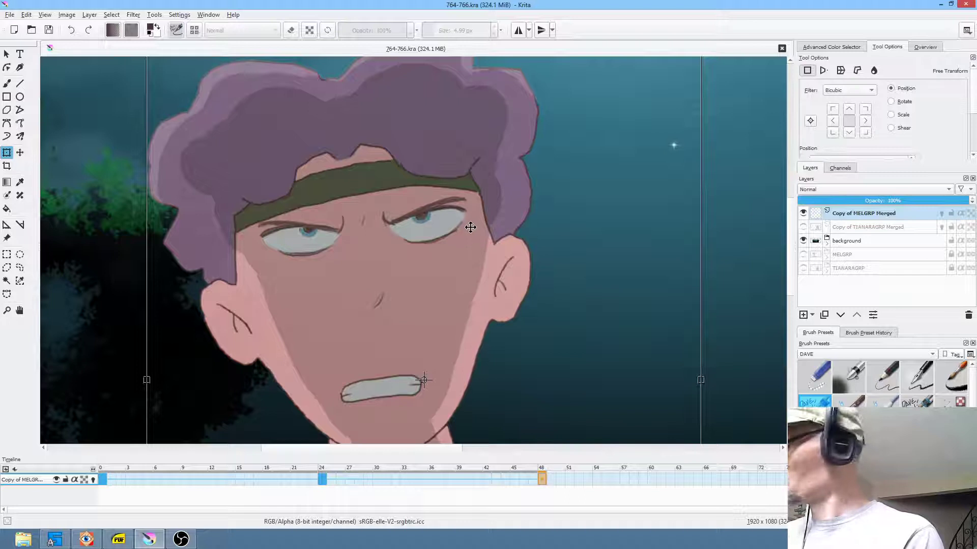
pyautogui.press('l')
pyautogui.moveTo(461, 197); pyautogui.dragTo(410, 201)
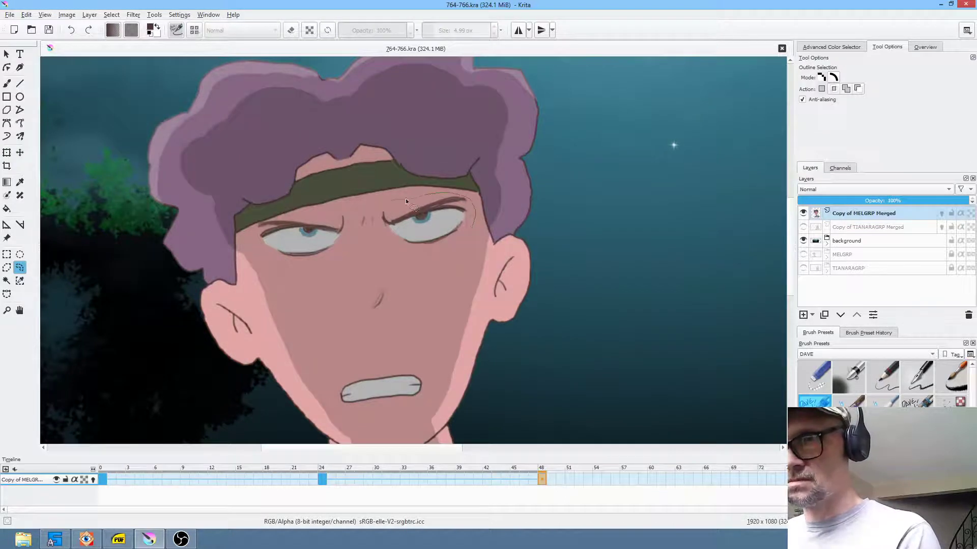
pyautogui.moveTo(300, 215); pyautogui.dragTo(263, 223)
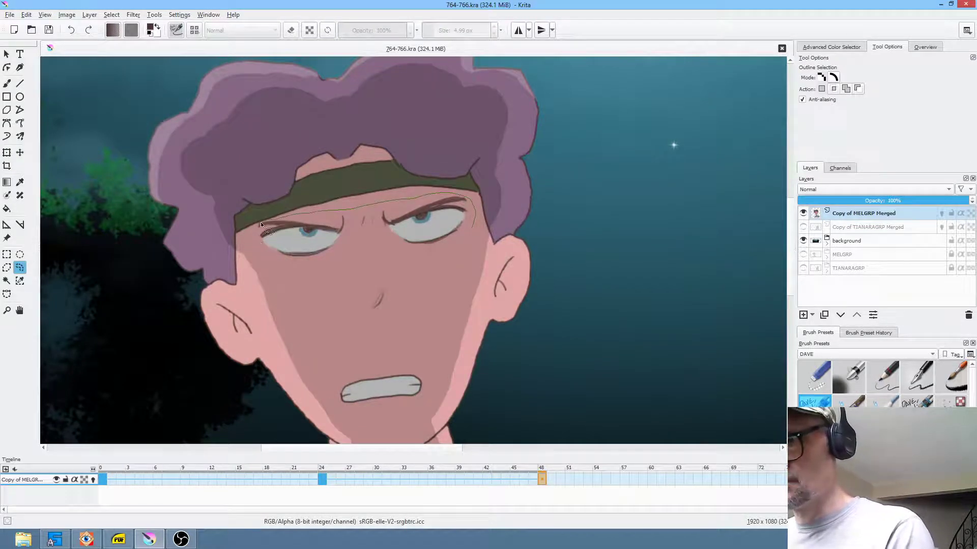
pyautogui.moveTo(473, 241); pyautogui.dragTo(475, 234)
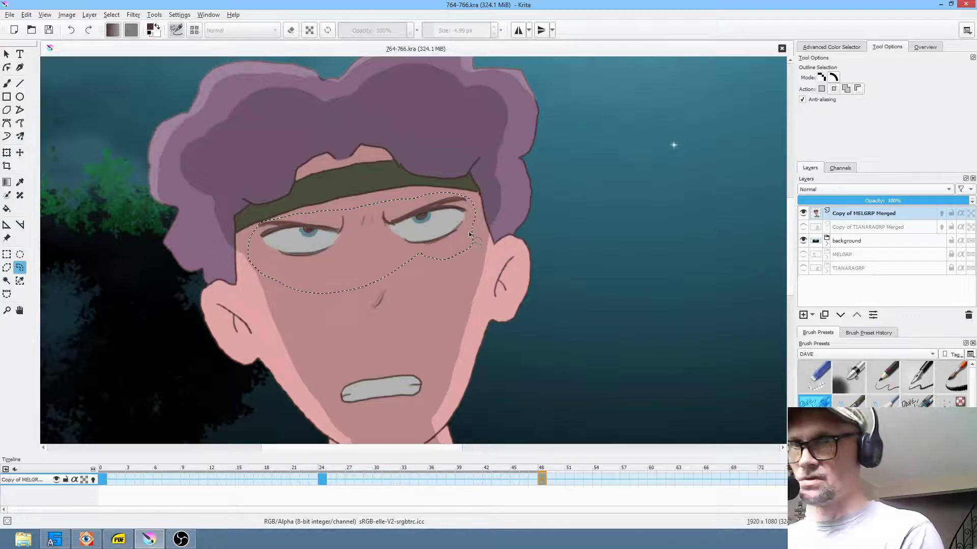
# - Move the selected eyes and eyebrows slightly down, using onion skins as a temporary guide
pyautogui.hotkey('ctrl', 't')
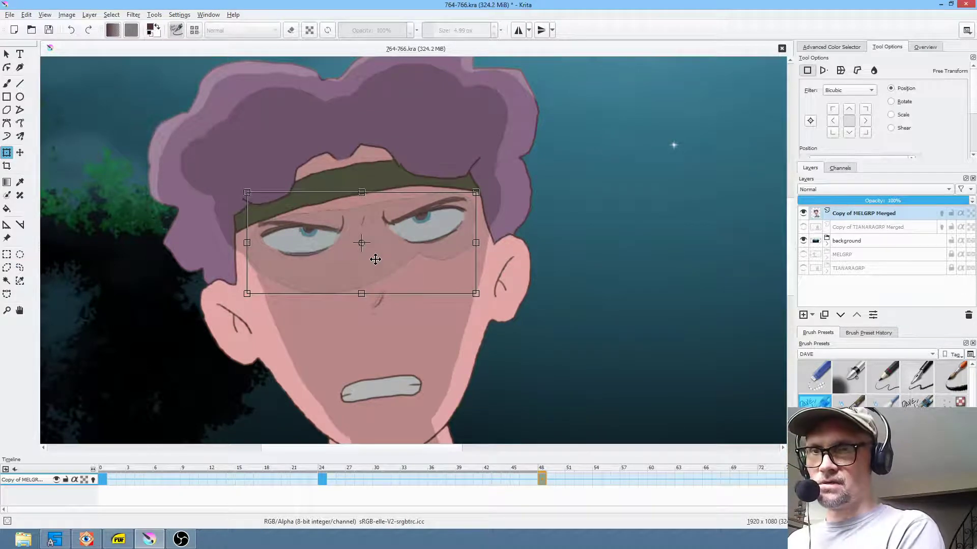
pyautogui.click(93, 480)
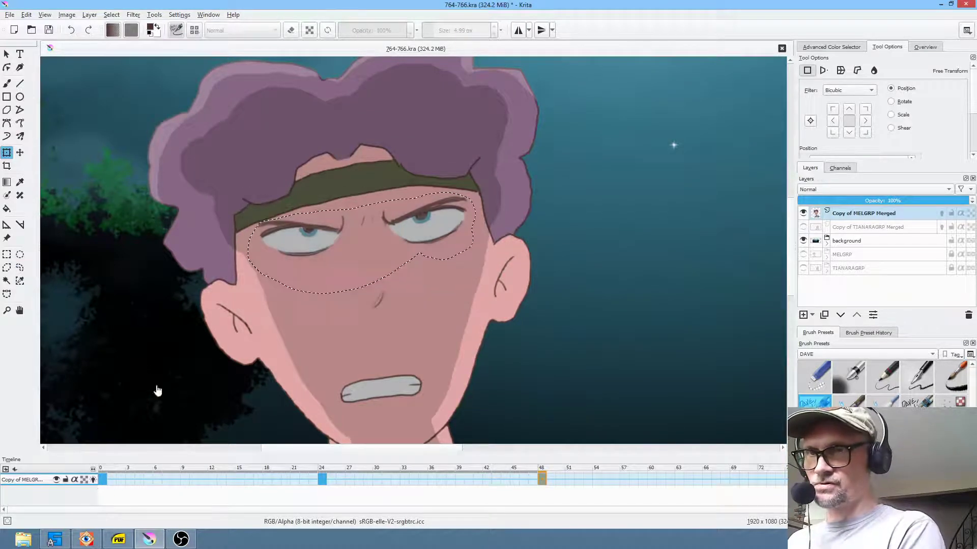
pyautogui.moveTo(324, 244)
pyautogui.mouseDown()
pyautogui.moveTo(342, 302)
pyautogui.moveTo(329, 250)
pyautogui.mouseUp()
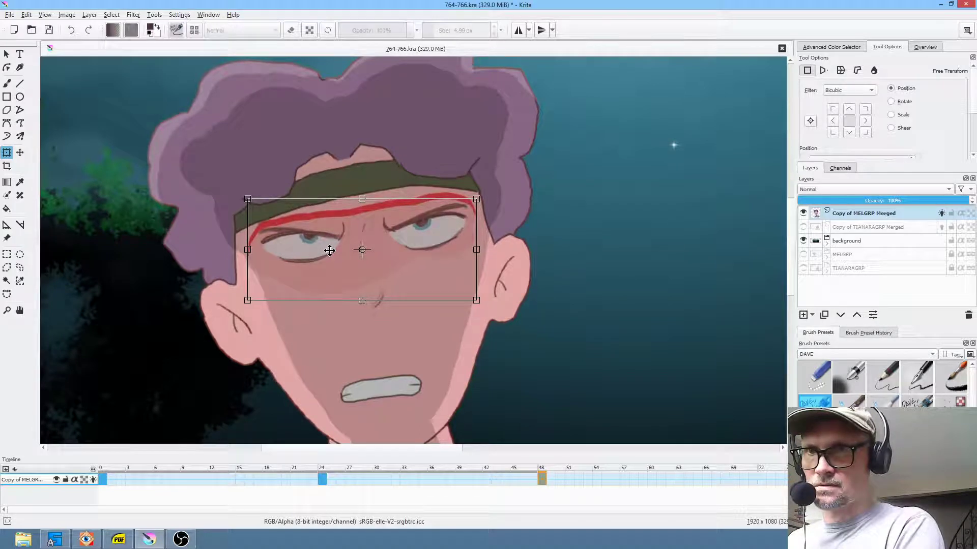
pyautogui.click(321, 478)
pyautogui.click(94, 480)
# - Flip back and forth between neighbouring frames to check the new eye position at frame 48
pyautogui.press('Right')
pyautogui.press('Left')
pyautogui.press('Right')
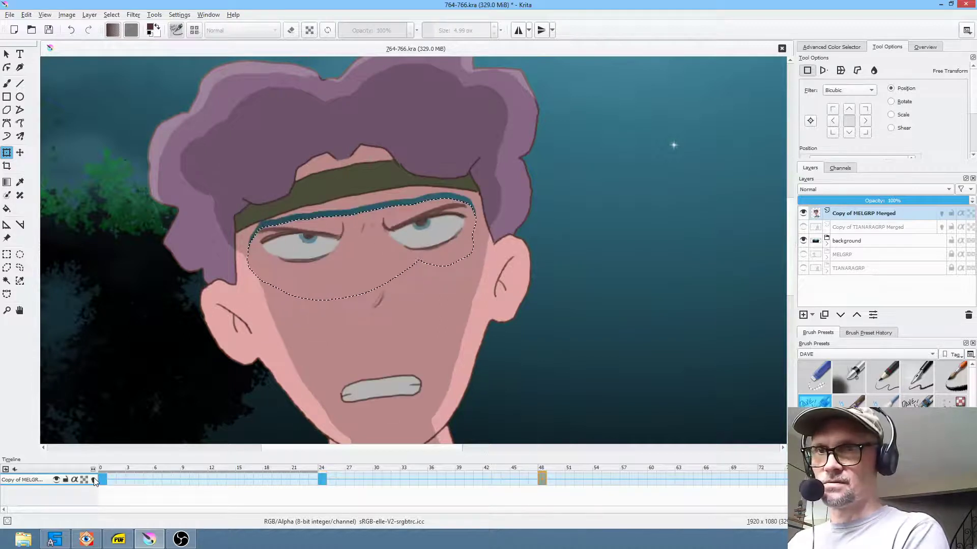
pyautogui.scroll(-2, 131, 441)
pyautogui.press('Left')
pyautogui.press('Right')
pyautogui.press('Left')
pyautogui.press('Right')
pyautogui.scroll(2, 126, 351)
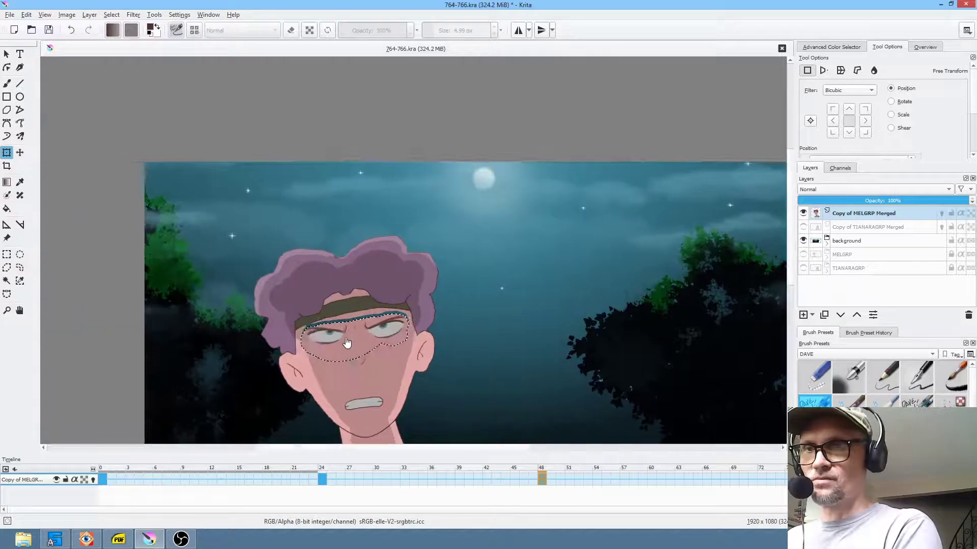
# - Clear the selection and paint sampled skin colour over the ends of the gap above the eyebrows with a 14.42 px brush
pyautogui.hotkey('ctrl', 'shift', 'a')
pyautogui.moveTo(505, 318); pyautogui.dragTo(535, 273)
pyautogui.press('b')
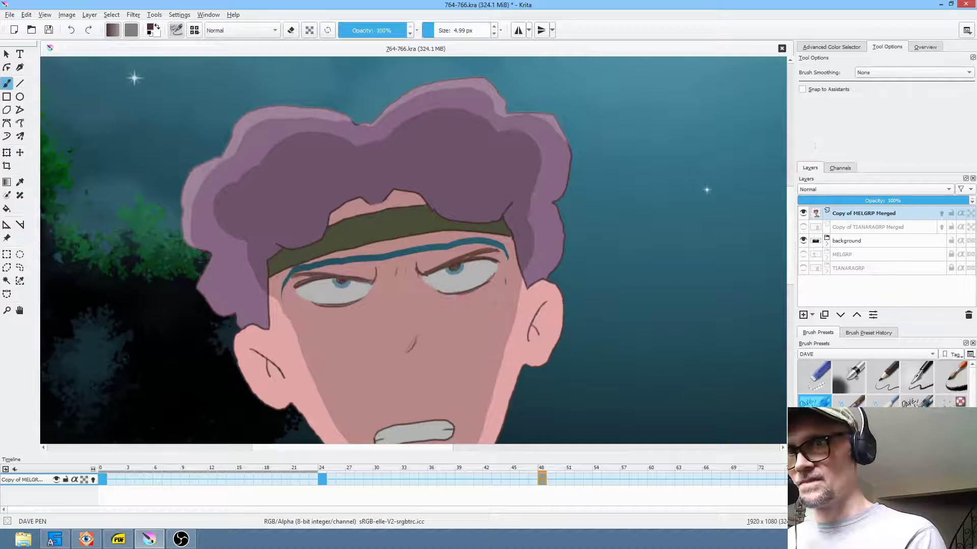
pyautogui.keyDown('ctrl'); pyautogui.click(488, 309); pyautogui.keyUp('ctrl')
pyautogui.keyDown('shift'); pyautogui.moveTo(496, 306); pyautogui.dragTo(503, 306); pyautogui.keyUp('shift')
pyautogui.moveTo(497, 305); pyautogui.dragTo(507, 281)
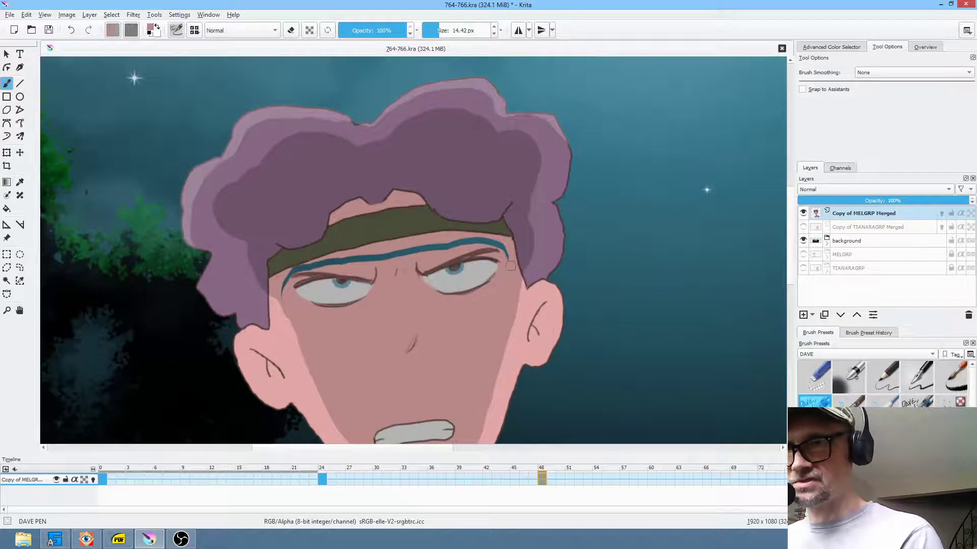
pyautogui.moveTo(503, 248); pyautogui.dragTo(464, 240)
pyautogui.moveTo(299, 284)
pyautogui.mouseDown()
pyautogui.moveTo(281, 294)
pyautogui.moveTo(284, 280)
pyautogui.mouseUp()
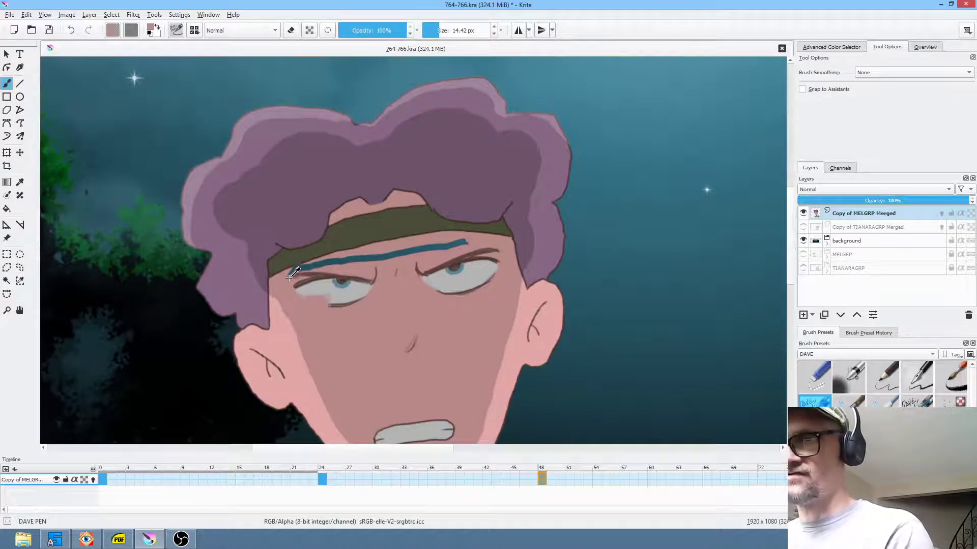
# - Reduce the brush size and fill the remaining gap between the eyebrows and headband with skin colour
pyautogui.moveTo(288, 285)
pyautogui.mouseDown()
pyautogui.moveTo(283, 298)
pyautogui.moveTo(291, 281)
pyautogui.mouseUp()
pyautogui.press('5')
pyautogui.press('[')
pyautogui.press('[')
pyautogui.press('[')
pyautogui.press('[')
pyautogui.press('[')
pyautogui.press('[')
pyautogui.press('[')
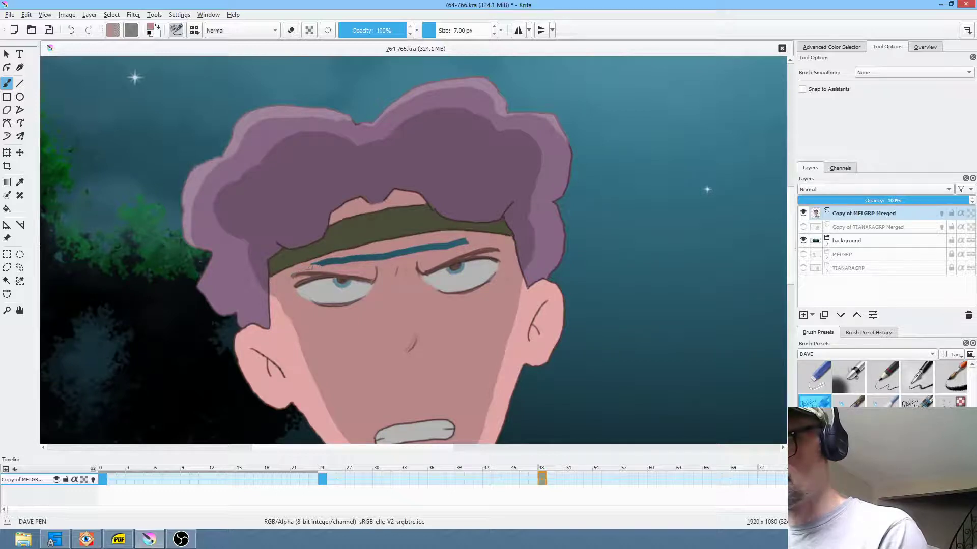
pyautogui.moveTo(383, 265)
pyautogui.mouseDown()
pyautogui.moveTo(388, 299)
pyautogui.moveTo(450, 288)
pyautogui.mouseUp()
pyautogui.moveTo(362, 294)
pyautogui.mouseDown()
pyautogui.moveTo(330, 296)
pyautogui.moveTo(475, 273)
pyautogui.moveTo(446, 278)
pyautogui.mouseUp()
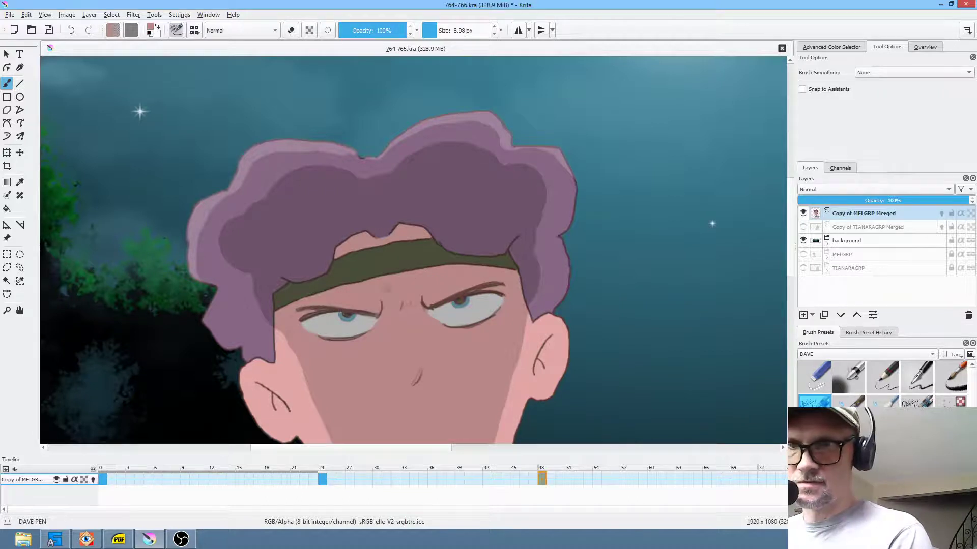
# - Bring the whole head into view and return the timeline to frame 0
pyautogui.moveTo(500, 330); pyautogui.dragTo(436, 293)
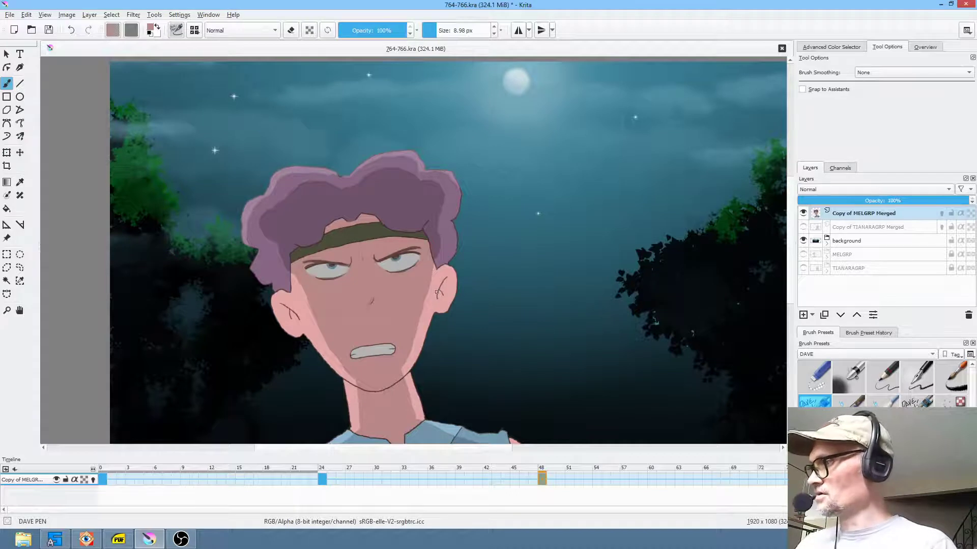
pyautogui.press('Home')
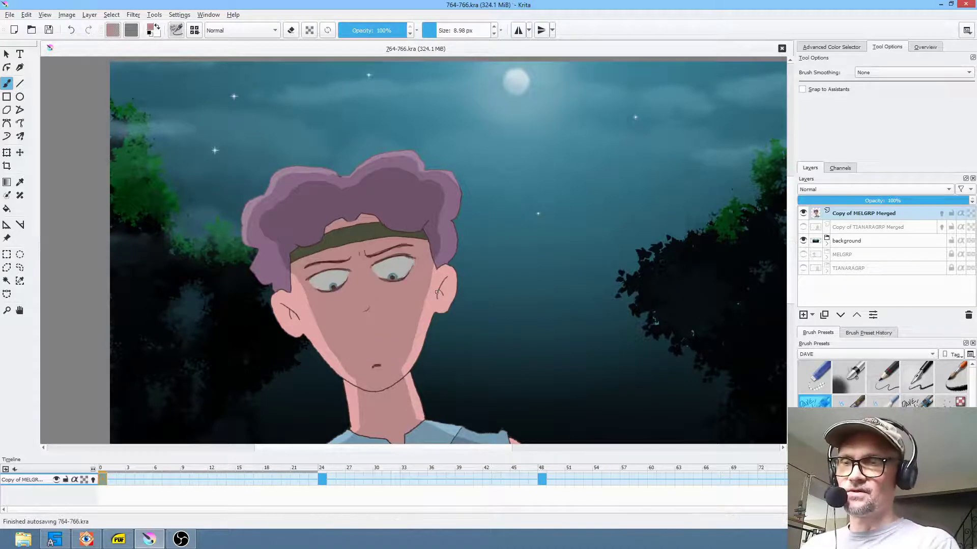
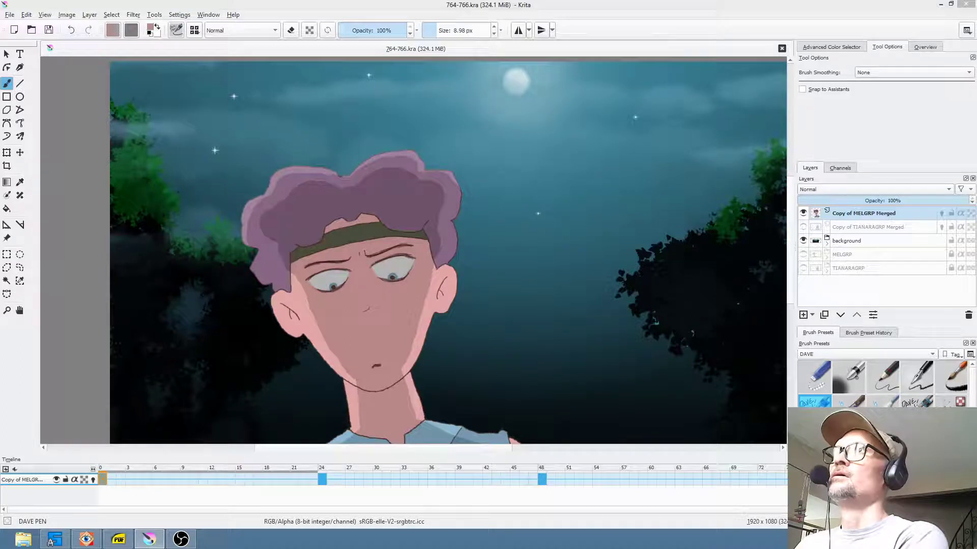
pyautogui.press('space')
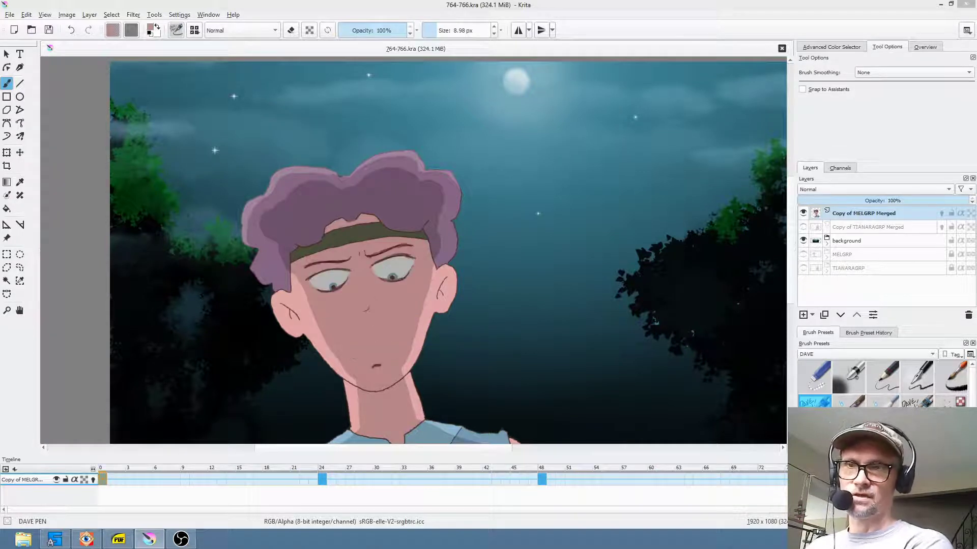
pyautogui.click(102, 479)
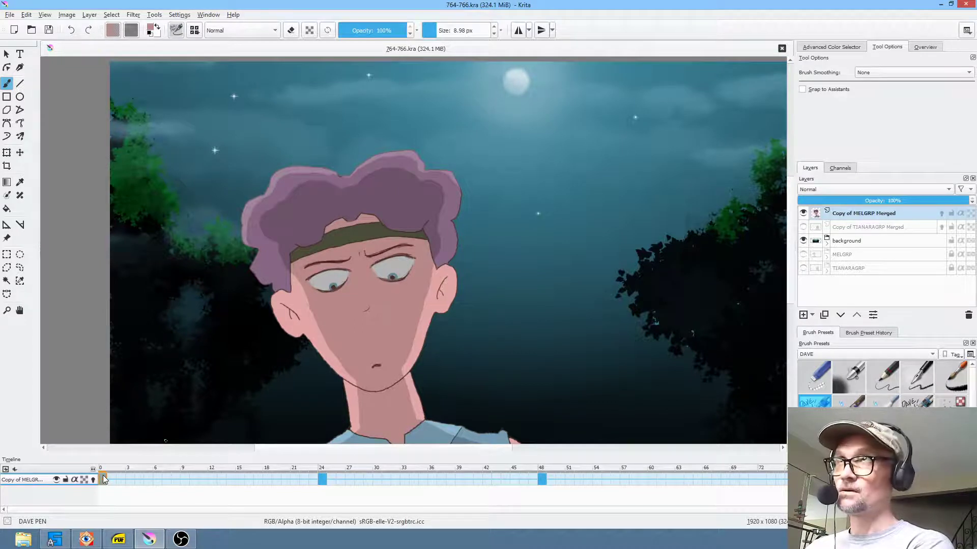
# - Set the animation's end frame to 120 in the animation settings
pyautogui.moveTo(239, 0); pyautogui.dragTo(261, 194)
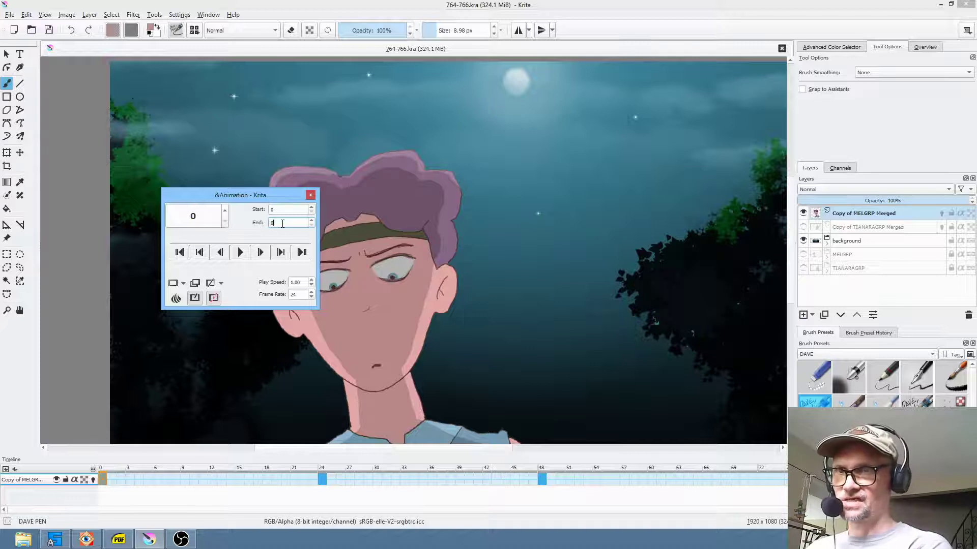
pyautogui.doubleClick(282, 224)
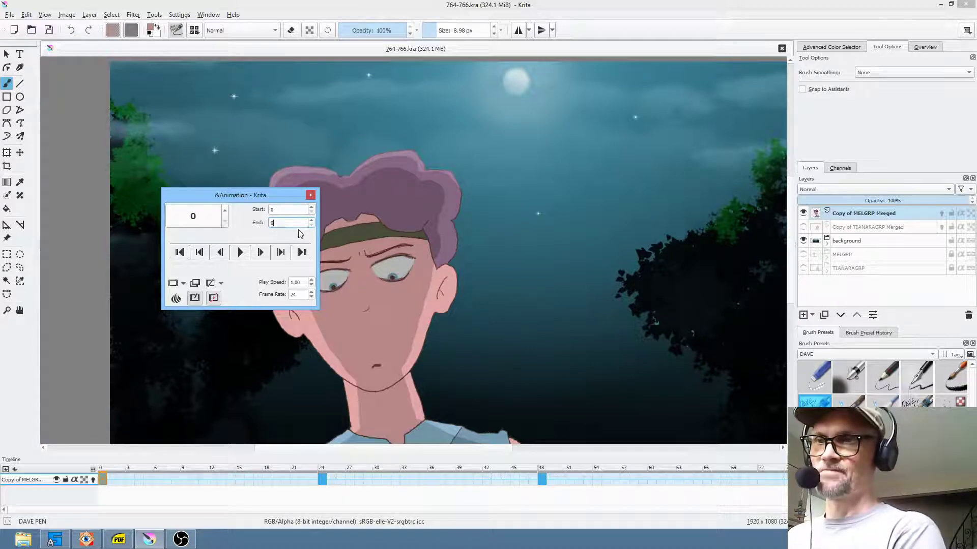
pyautogui.moveTo(261, 192); pyautogui.dragTo(251, 190)
pyautogui.doubleClick(268, 219)
pyautogui.write('120')
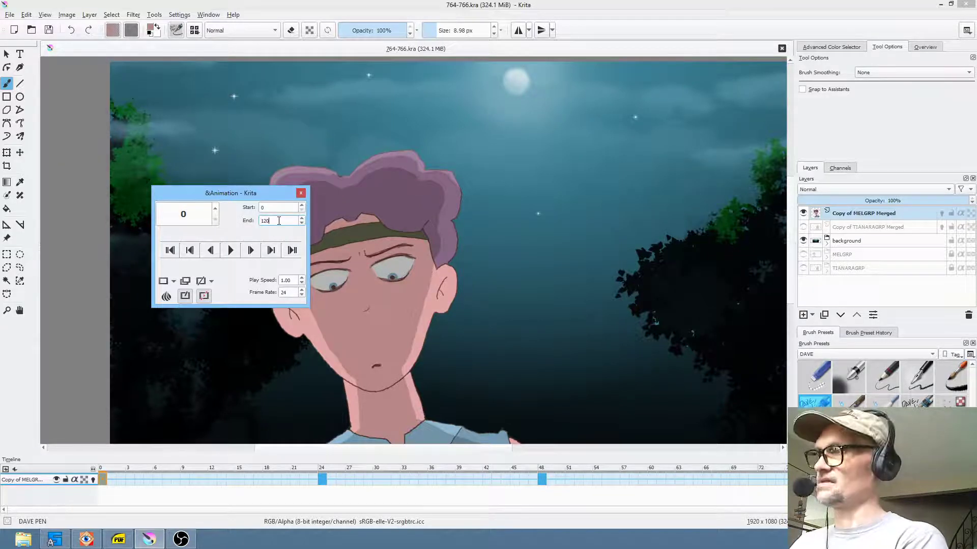
pyautogui.moveTo(237, 193); pyautogui.dragTo(225, 187)
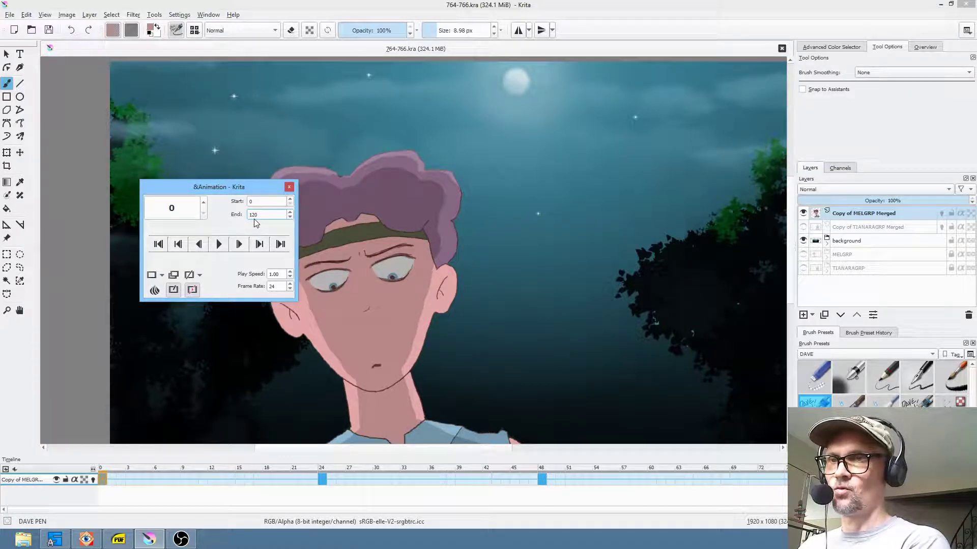
# - Play the animation across its full frame range and stop the playback
pyautogui.click(221, 245)
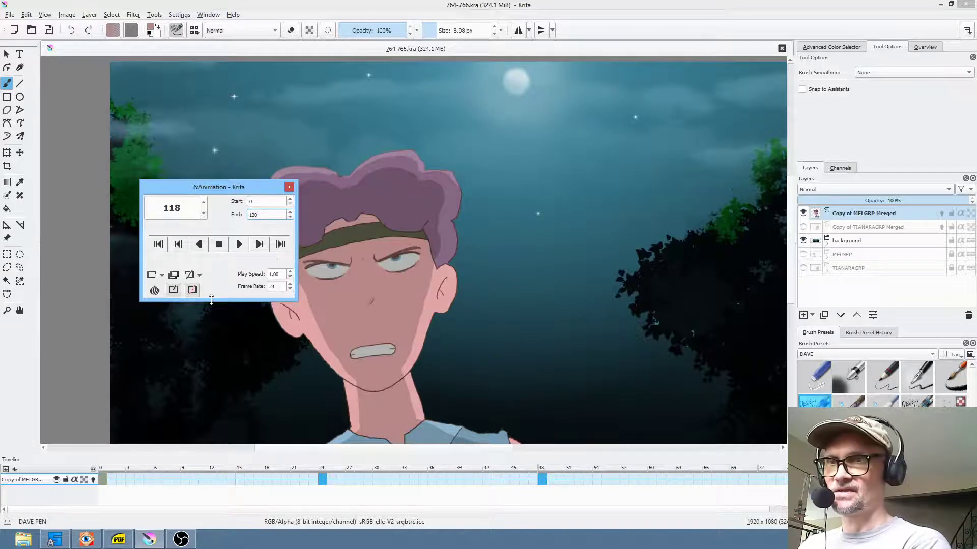
pyautogui.click(278, 214)
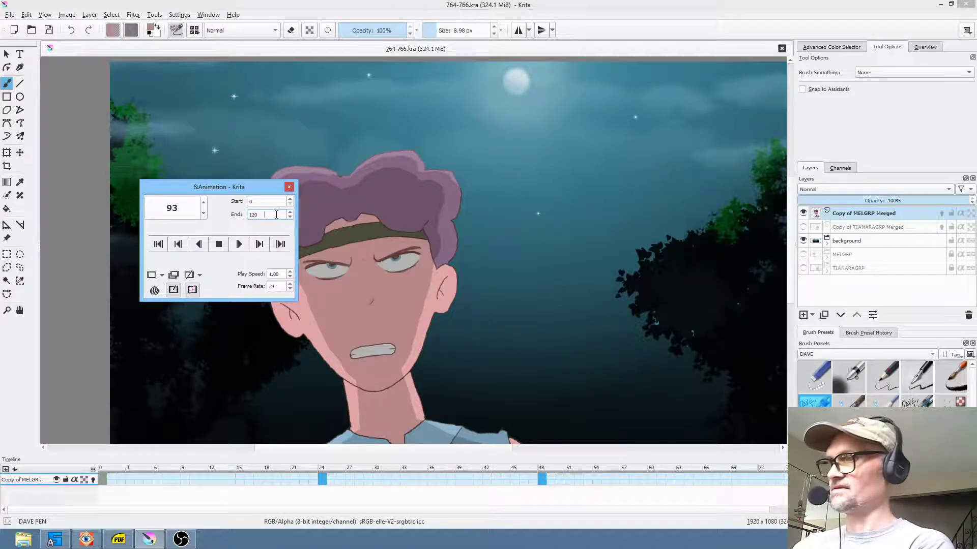
pyautogui.click(218, 244)
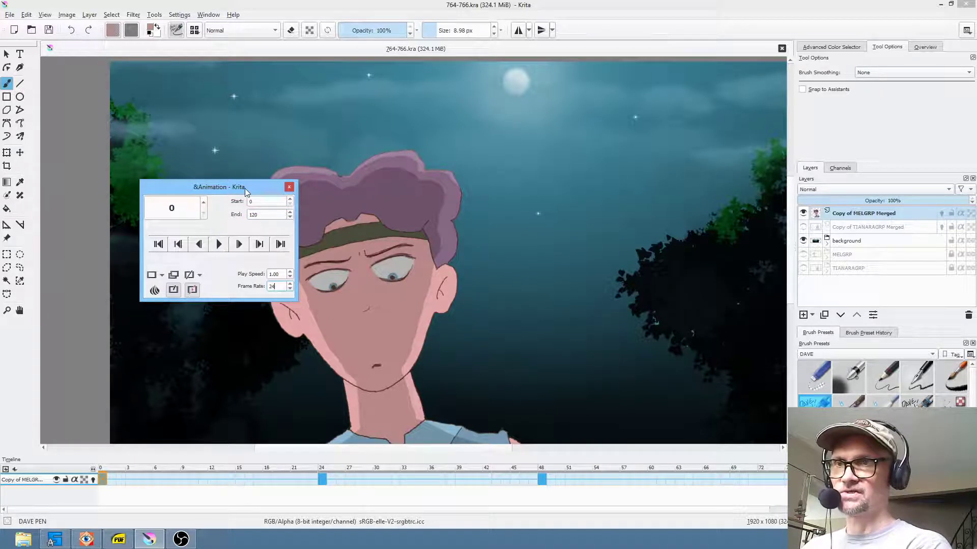
# - Close the floating animation settings window and play the animation on the unobstructed canvas
pyautogui.click(901, 285)
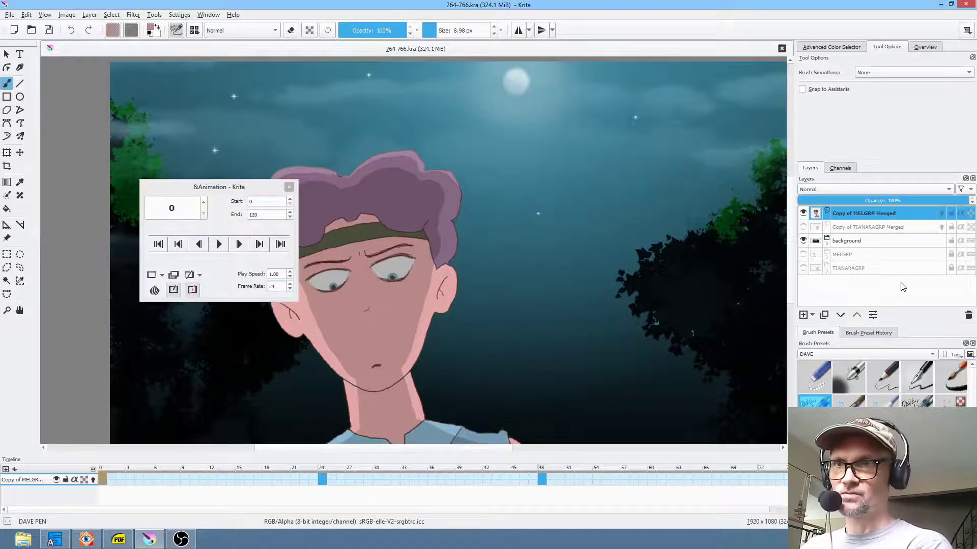
pyautogui.moveTo(218, 187); pyautogui.dragTo(203, 173)
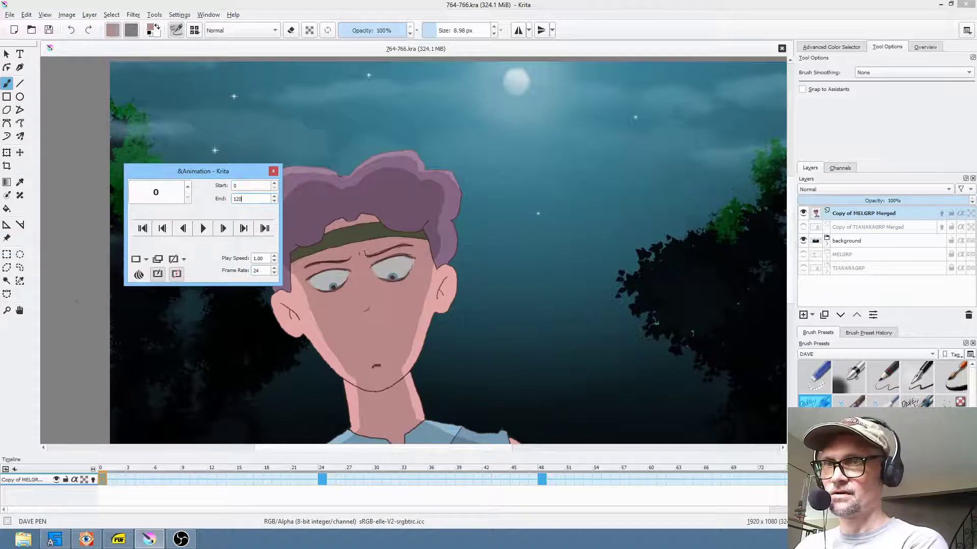
pyautogui.click(77, 301)
pyautogui.click(213, 174)
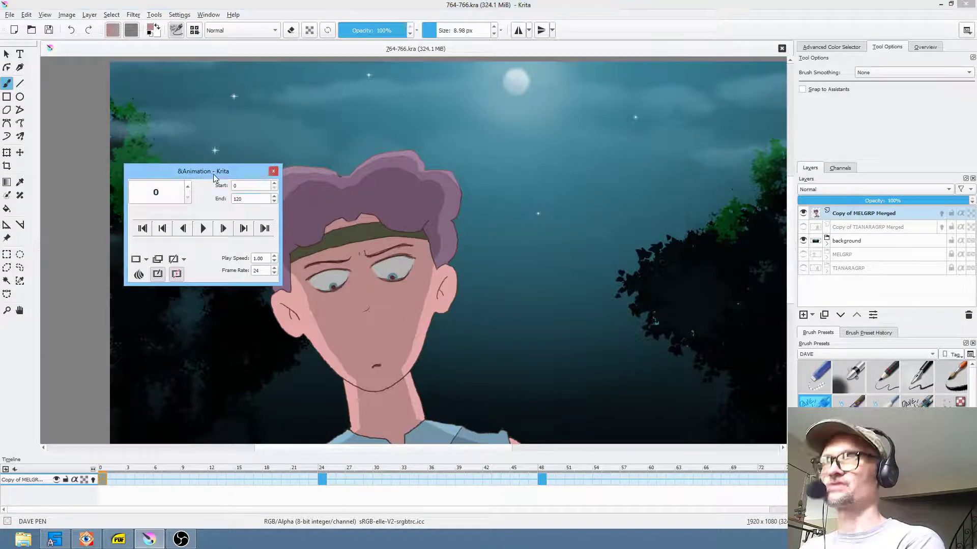
pyautogui.click(273, 172)
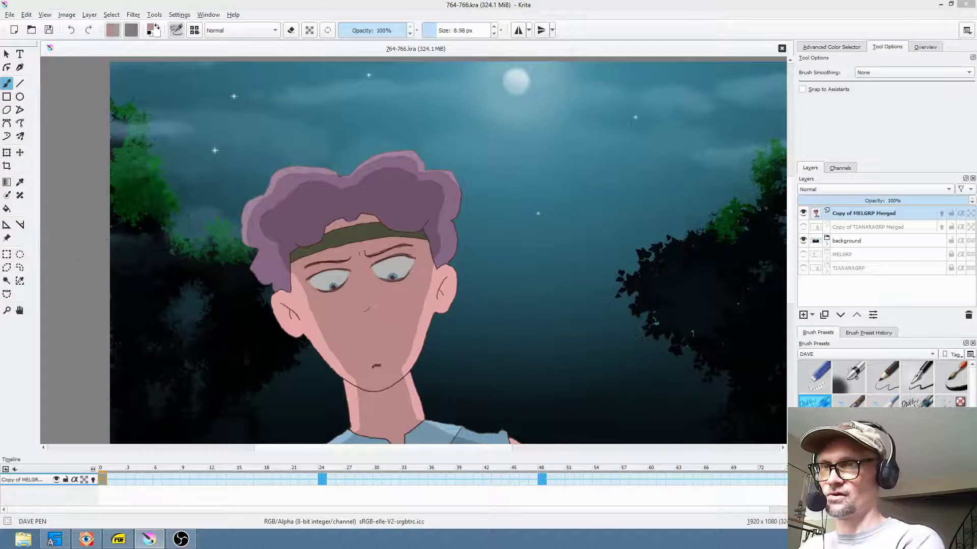
pyautogui.click(64, 292)
pyautogui.press('space')
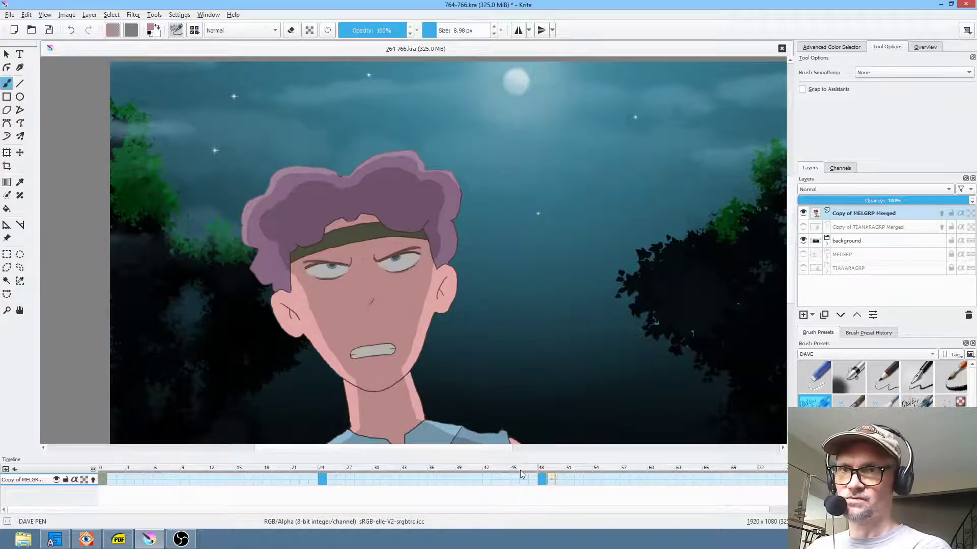
# - Duplicate the frame 24 keyframe to frame 45 and push both lower eyelids up with the Liquify transform at size 85.50
pyautogui.click(324, 478)
pyautogui.moveTo(322, 478); pyautogui.dragTo(515, 481)
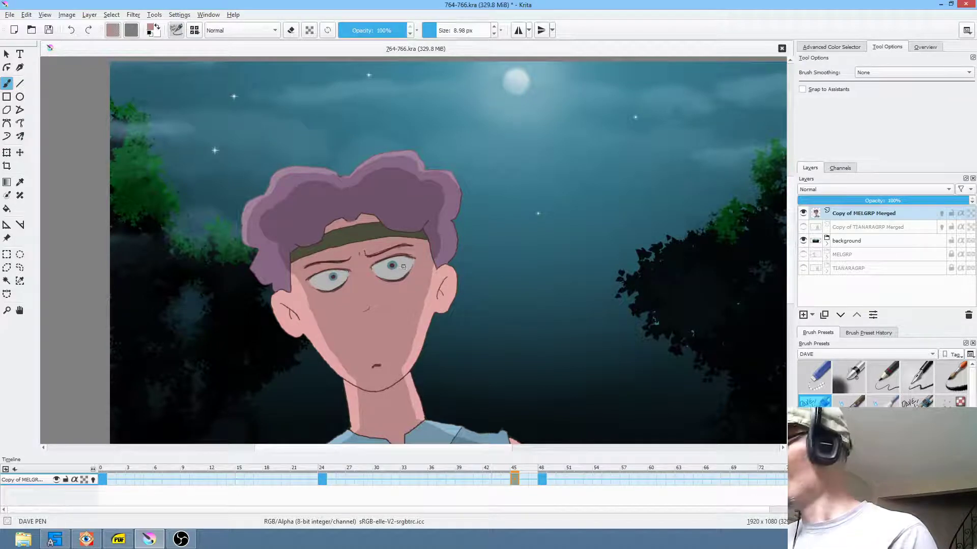
pyautogui.hotkey('ctrl', 't')
pyautogui.click(874, 70)
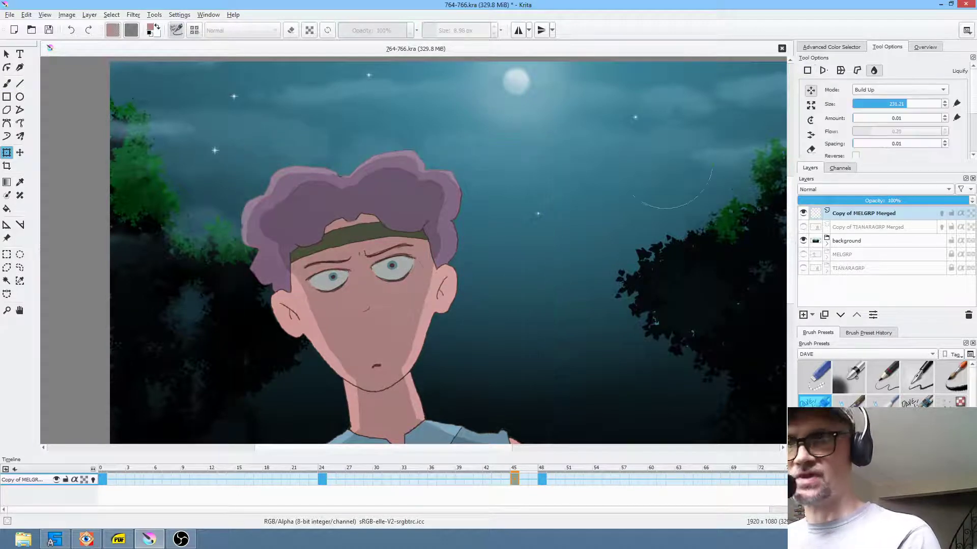
pyautogui.moveTo(397, 290); pyautogui.dragTo(339, 291)
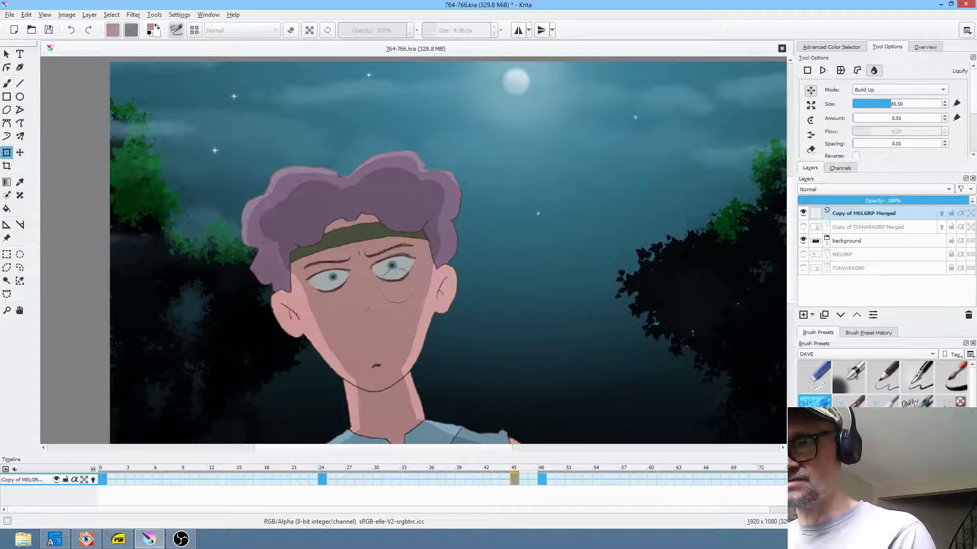
pyautogui.moveTo(400, 293); pyautogui.dragTo(393, 277)
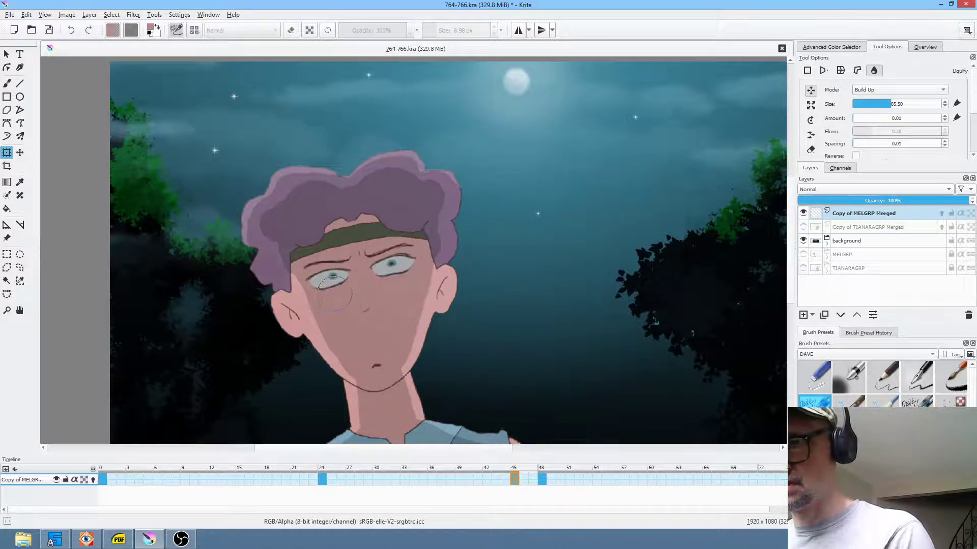
# - Play the animation from frame 24 and flip between the keyframes around frames 45 and 48 to compare the eyes
pyautogui.click(323, 479)
pyautogui.press('space')
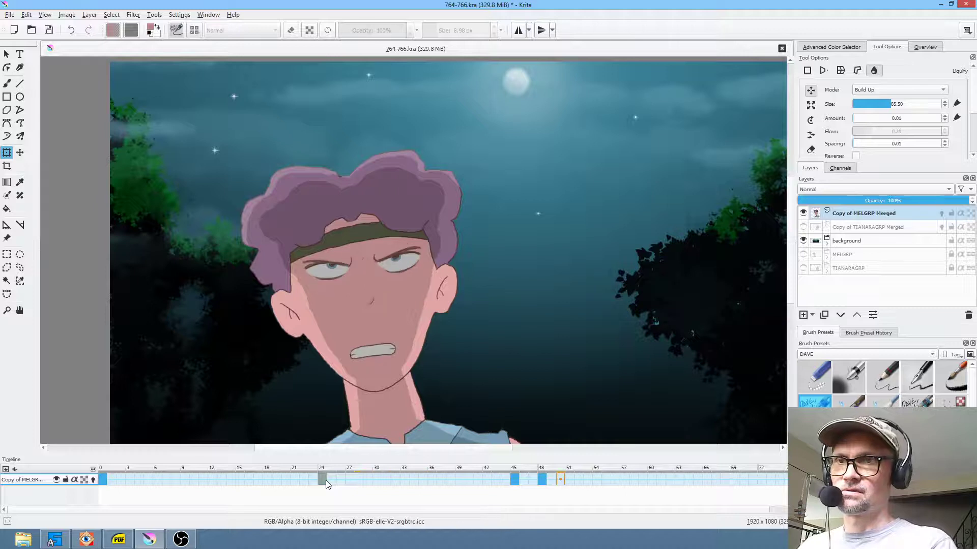
pyautogui.click(517, 480)
pyautogui.click(542, 480)
pyautogui.click(516, 477)
pyautogui.hotkey('ctrl', 'z')
pyautogui.press(',')
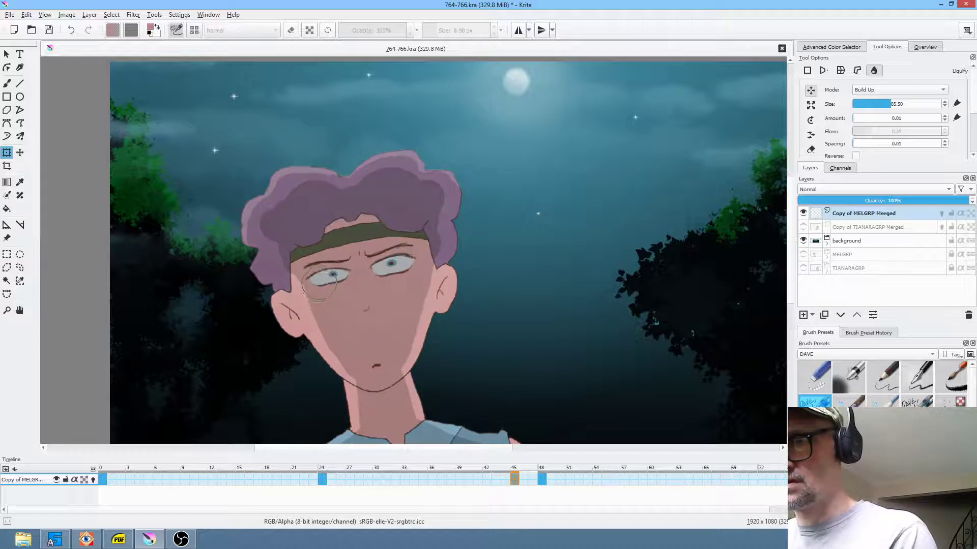
pyautogui.press(',')
pyautogui.press('.')
pyautogui.press('.')
pyautogui.press(',')
pyautogui.press('.')
pyautogui.press(',')
pyautogui.press('.')
pyautogui.press(',')
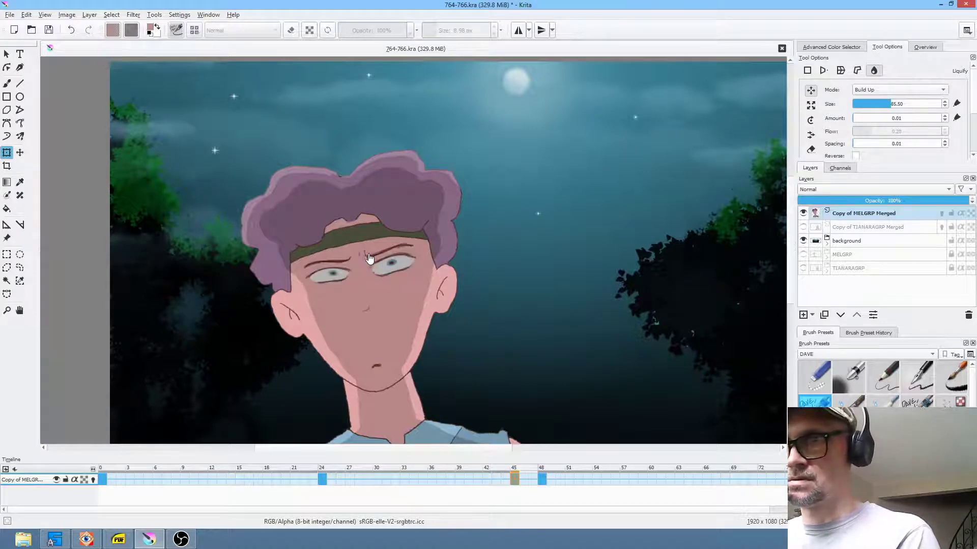
# - Nudge the area around the inner eye corners on frame 45 with Liquify and compare it with the neighbouring frames
pyautogui.click(360, 261)
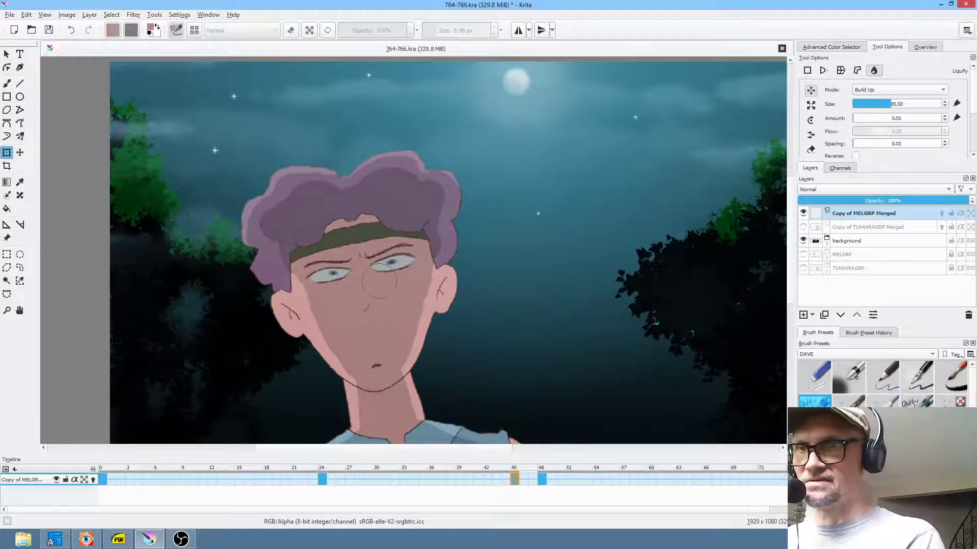
pyautogui.press('Left')
pyautogui.press('Right')
pyautogui.press('Right')
pyautogui.press('Left')
pyautogui.press('Left')
pyautogui.press('Right')
pyautogui.press('Right')
pyautogui.press('Left')
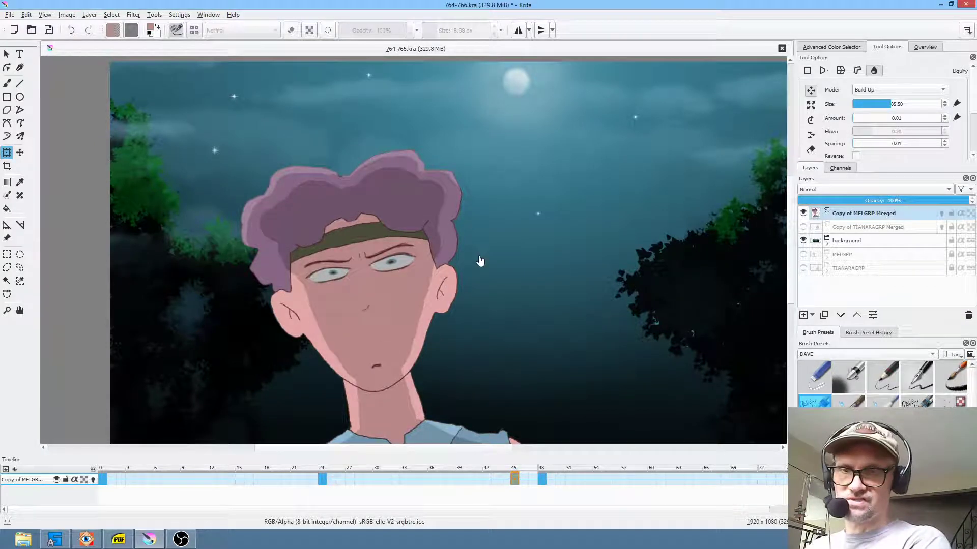
# - Move the keyframe from frame 45 to frame 46 and play the animation from frame 24
pyautogui.moveTo(512, 486); pyautogui.dragTo(523, 482)
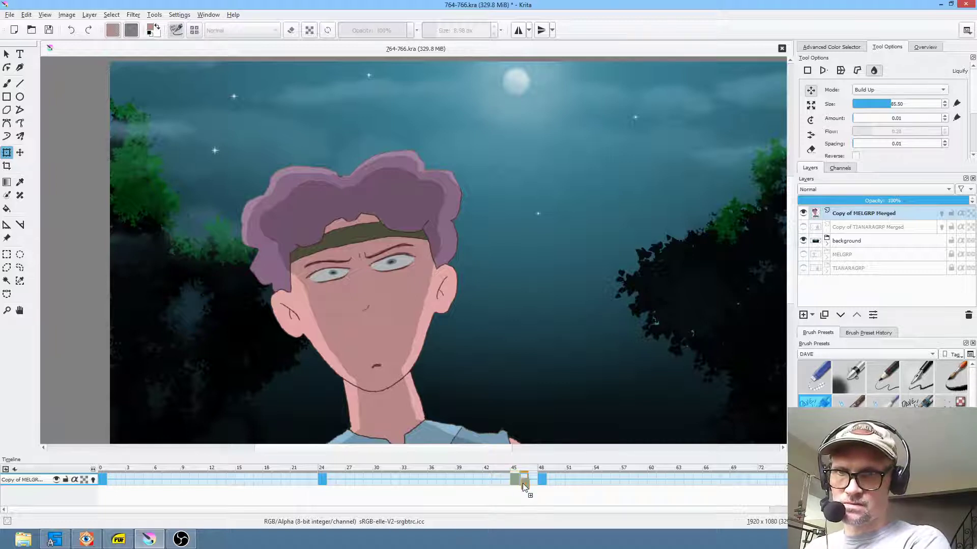
pyautogui.click(323, 477)
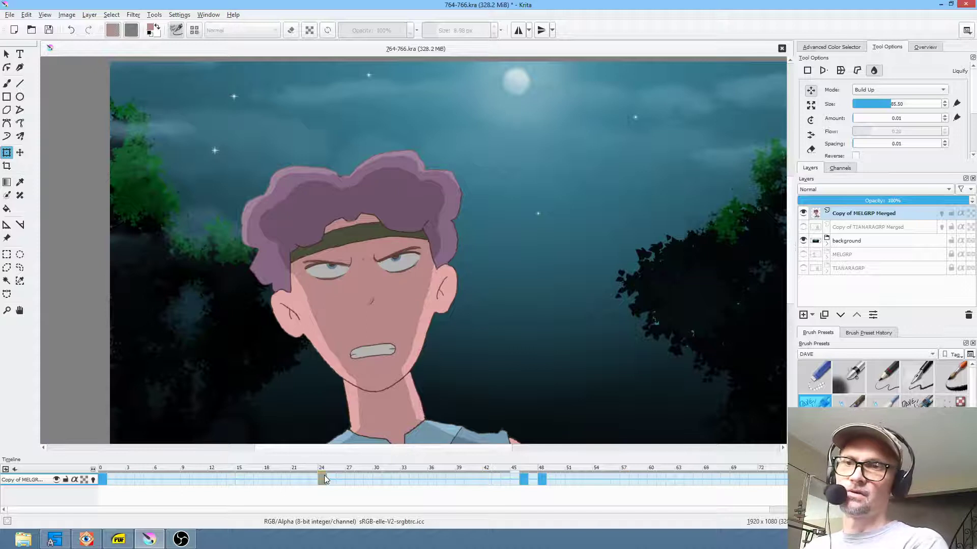
pyautogui.press('space')
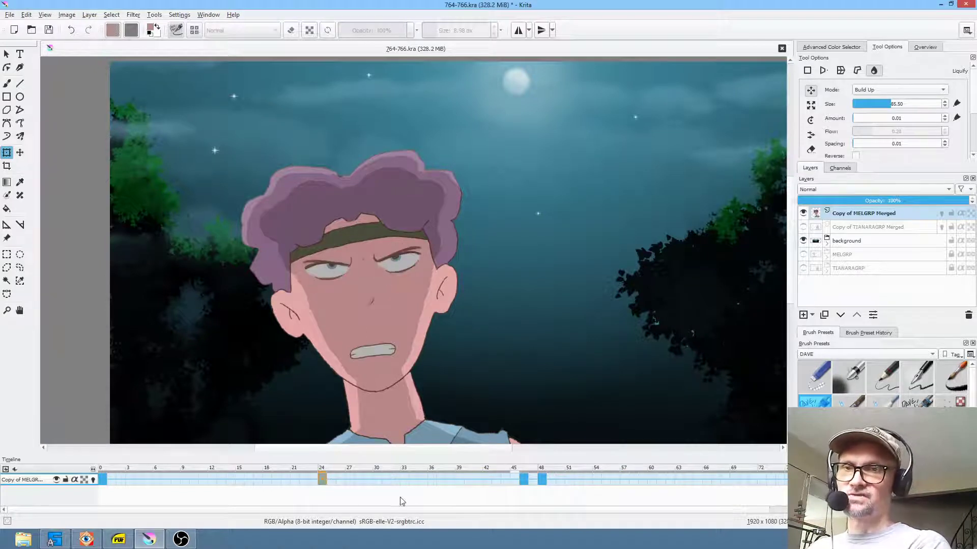
# - Move the narrowed-eyes keyframe from frame 46 to frame 61 on the timeline
pyautogui.click(525, 478)
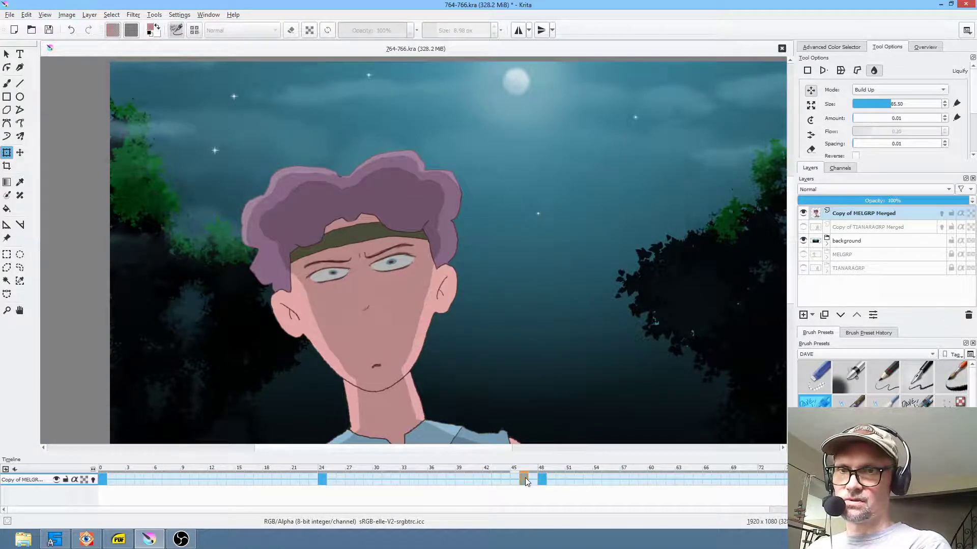
pyautogui.moveTo(525, 481); pyautogui.dragTo(659, 481)
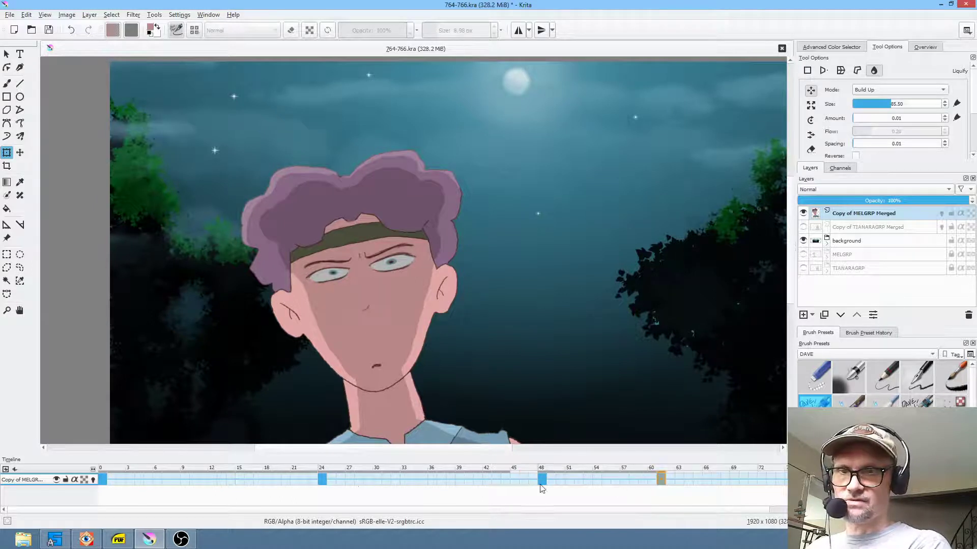
# - Flip between the keyframes at frames 24 and 48 to compare the calm and angry expressions
pyautogui.click(322, 479)
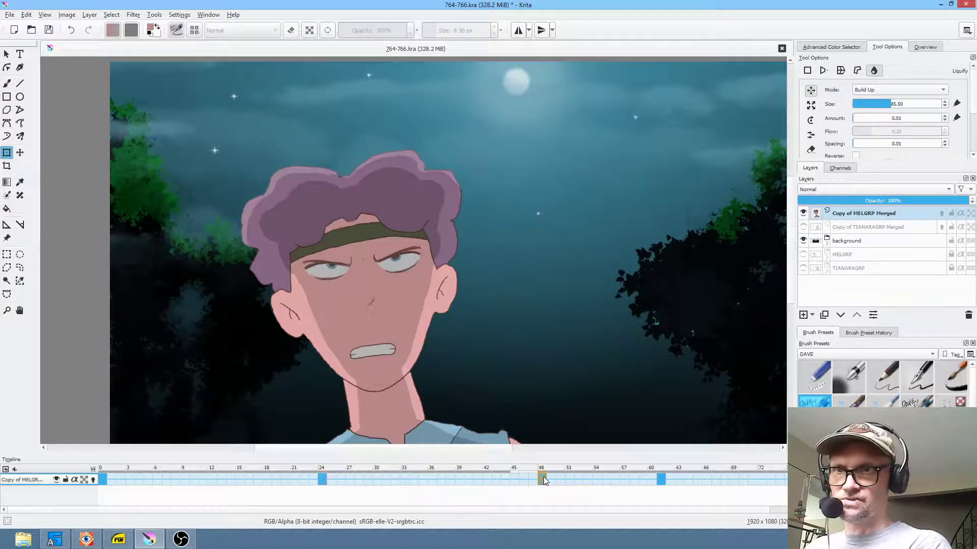
pyautogui.click(321, 479)
pyautogui.press('.')
pyautogui.press(',')
pyautogui.press('.')
pyautogui.press(',')
pyautogui.press('.')
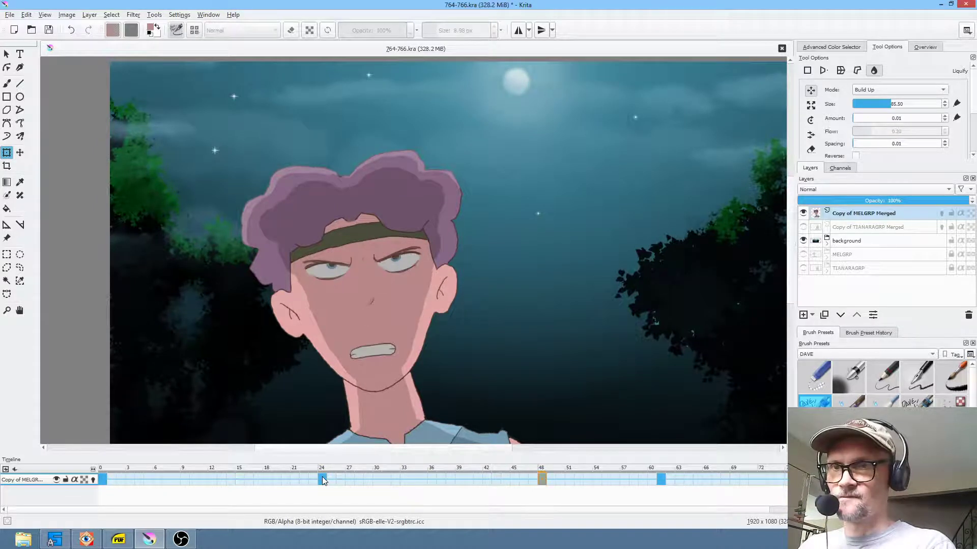
pyautogui.press(',')
pyautogui.press('.')
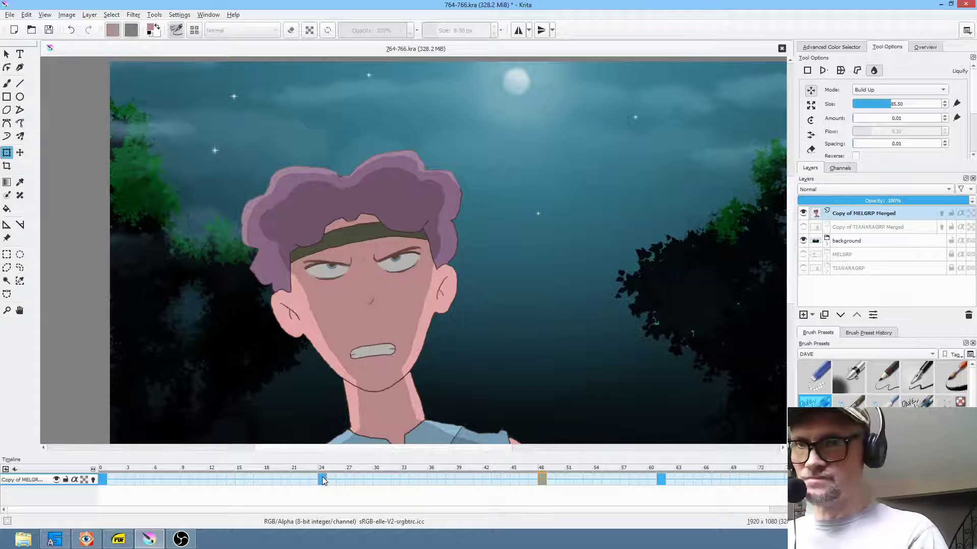
# - Outline the mouth on frame 48, move it slightly down with the Transform tool and clear the selection
pyautogui.press('l')
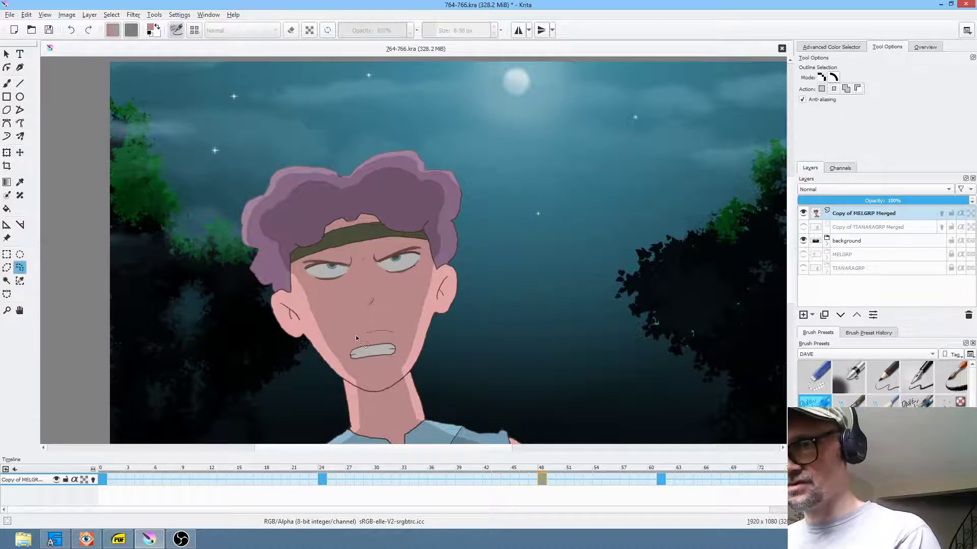
pyautogui.hotkey('ctrl', 't')
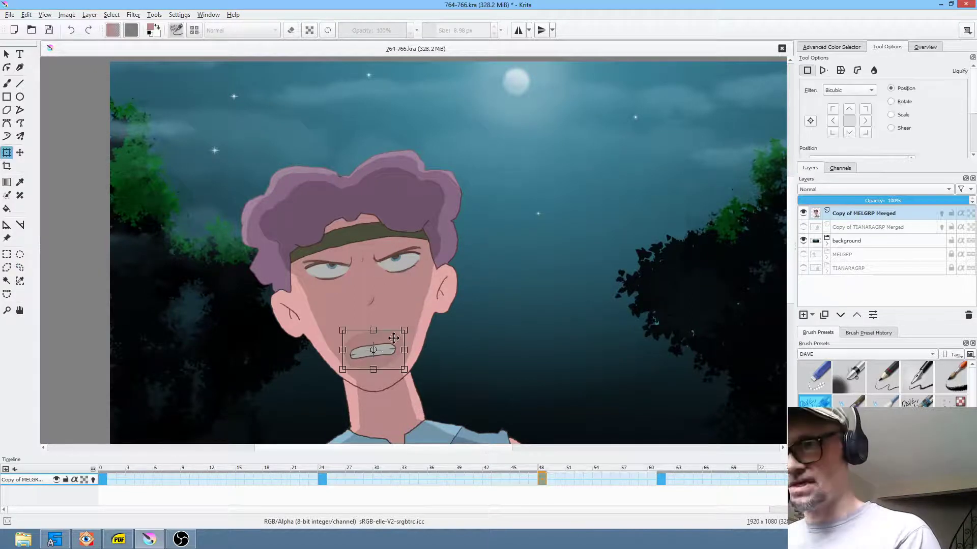
pyautogui.moveTo(384, 354); pyautogui.dragTo(386, 357)
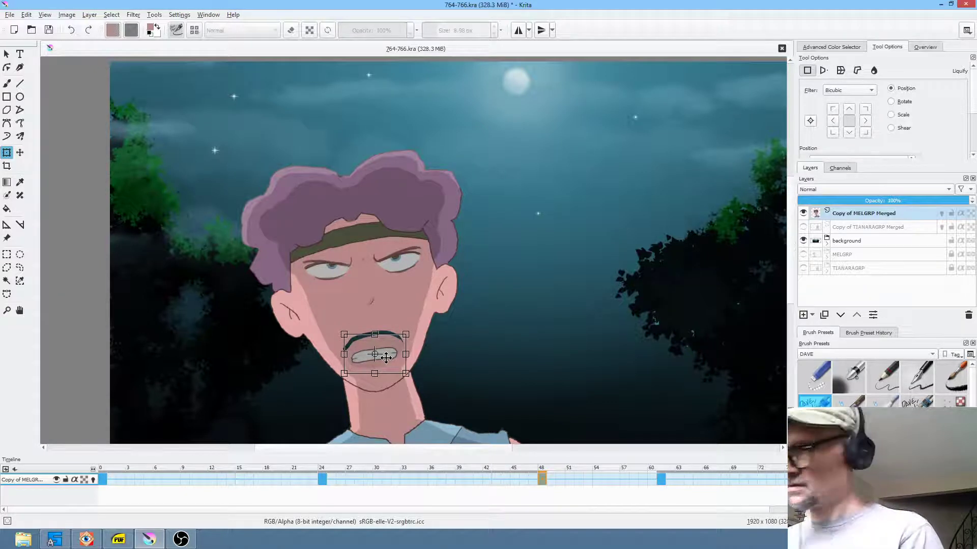
pyautogui.press('Return')
pyautogui.hotkey('ctrl', 'shift', 'a')
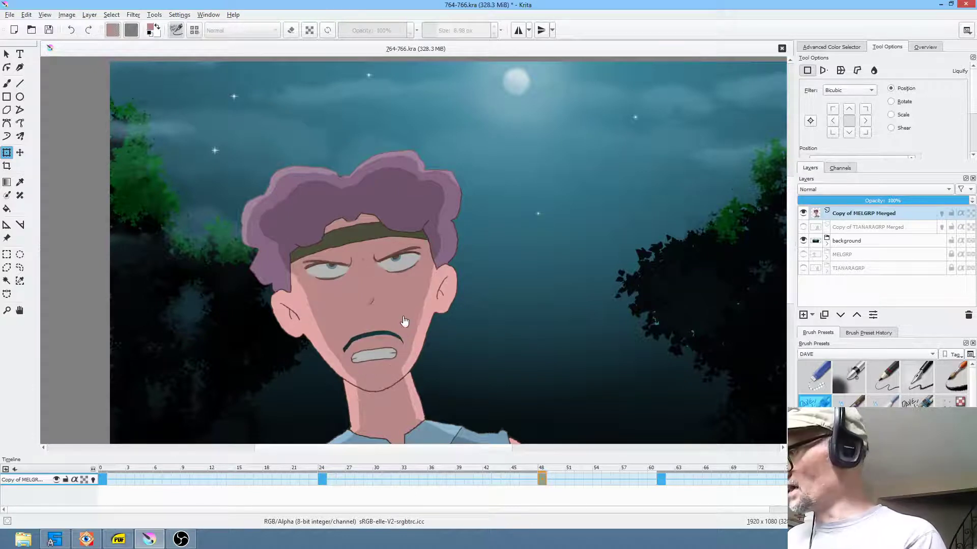
# - Paint skin colour over the gap above the mouth with a 23.47 px brush and check it against the preceding frame
pyautogui.press('b')
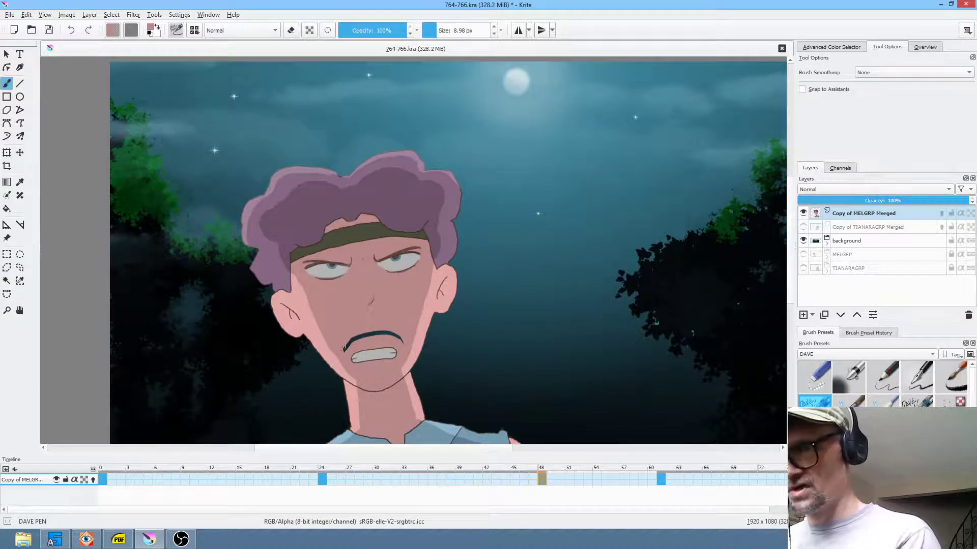
pyautogui.press(']')
pyautogui.press(']')
pyautogui.press(']')
pyautogui.moveTo(350, 343); pyautogui.dragTo(385, 334)
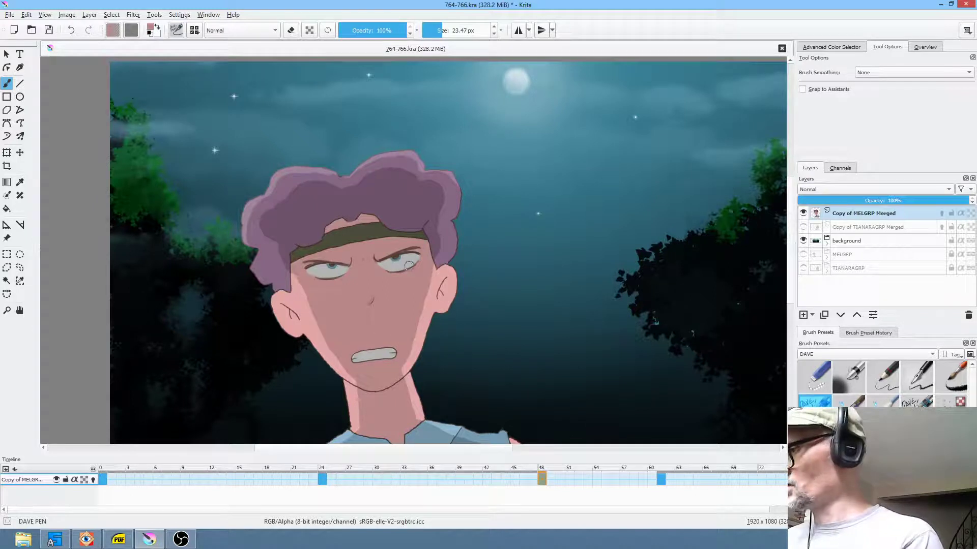
pyautogui.press('Left')
pyautogui.press('Right')
pyautogui.press('Left')
pyautogui.press('Right')
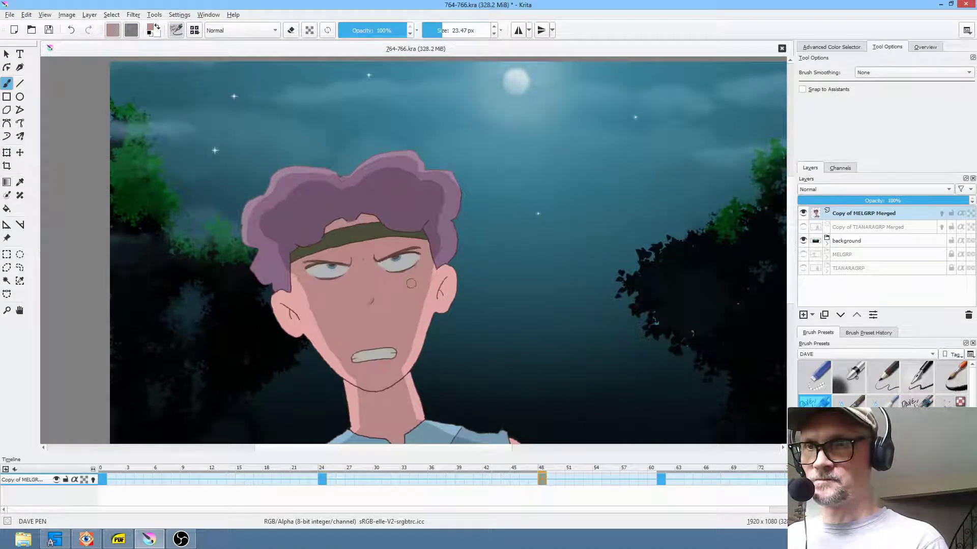
pyautogui.press('Left')
pyautogui.press('Right')
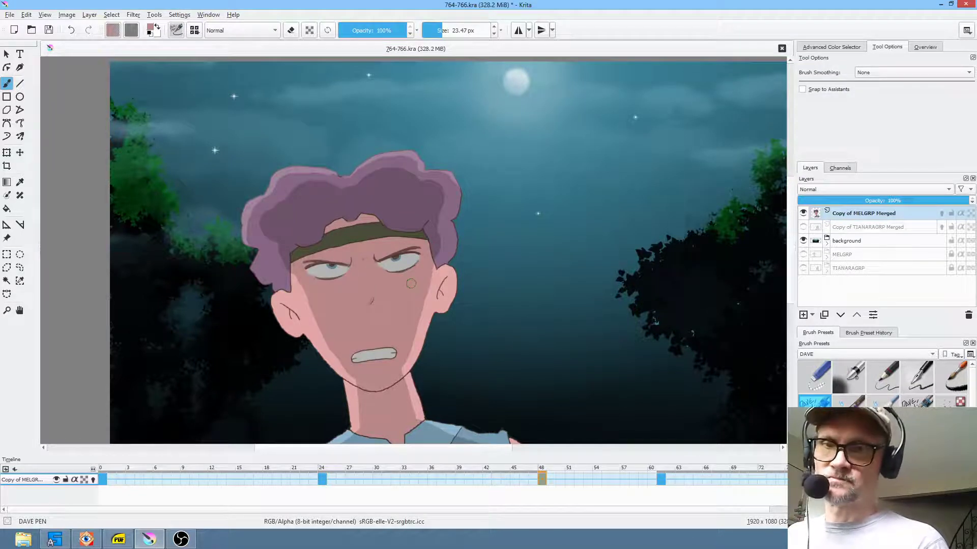
# - Copy the angry keyframe from frame 48 to frame 46 and reshape both eyes on it with the Liquify transform
pyautogui.moveTo(540, 478); pyautogui.dragTo(522, 478)
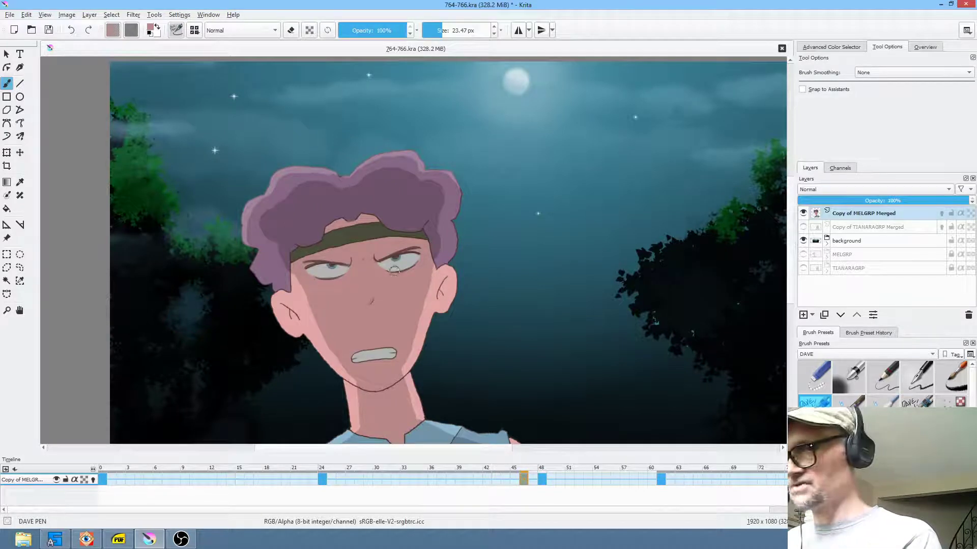
pyautogui.hotkey('ctrl', 't')
pyautogui.click(873, 70)
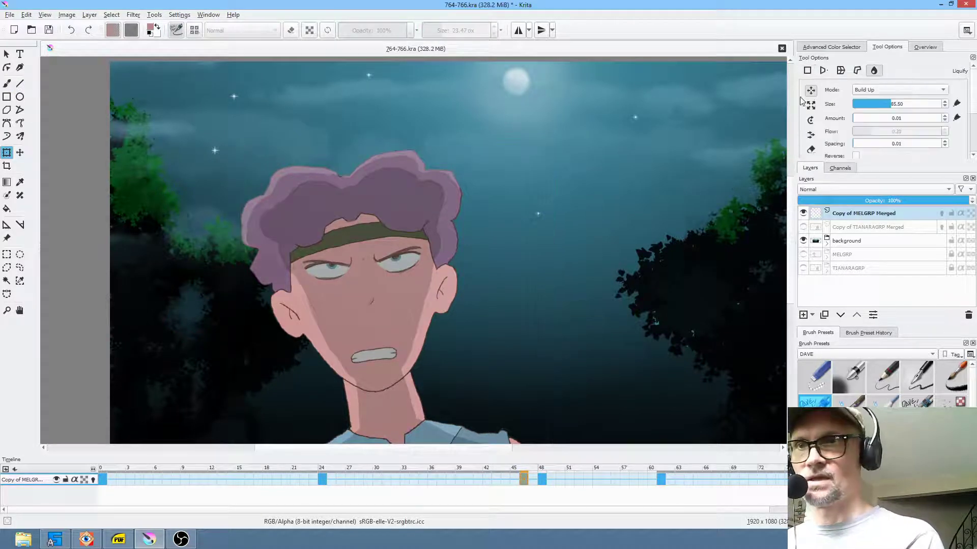
pyautogui.moveTo(397, 269)
pyautogui.mouseDown()
pyautogui.moveTo(398, 286)
pyautogui.moveTo(408, 279)
pyautogui.mouseUp()
pyautogui.moveTo(338, 280)
pyautogui.mouseDown()
pyautogui.moveTo(352, 263)
pyautogui.moveTo(339, 261)
pyautogui.moveTo(400, 247)
pyautogui.moveTo(395, 258)
pyautogui.moveTo(417, 241)
pyautogui.mouseUp()
# - Move the narrowed-eyes keyframe from frame 61 to frame 34 and play the animation from frame 20
pyautogui.click(319, 483)
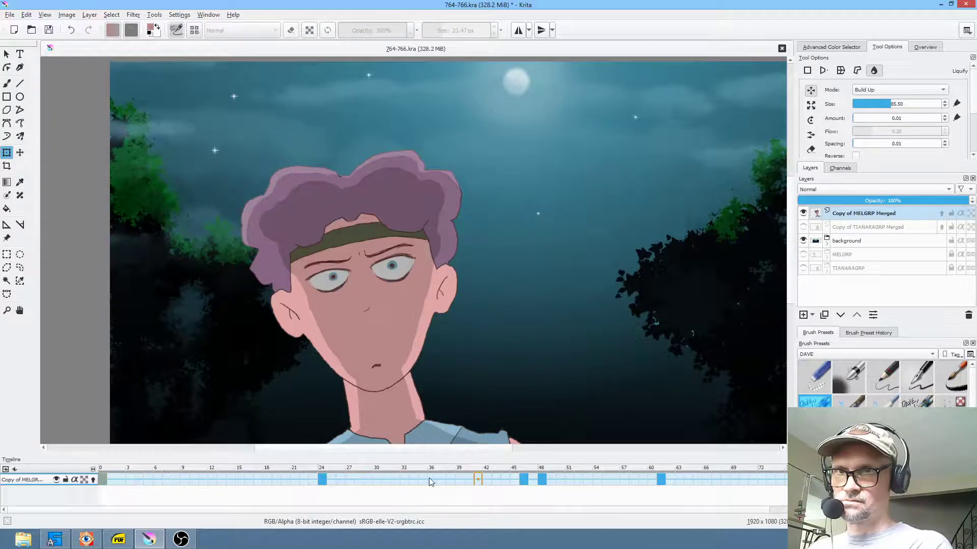
pyautogui.moveTo(665, 481); pyautogui.dragTo(413, 479)
pyautogui.click(288, 476)
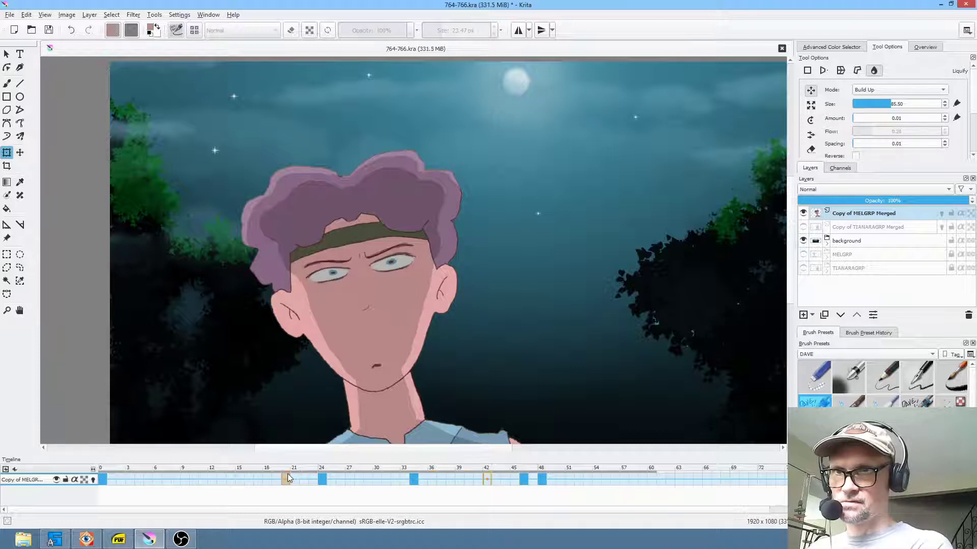
pyautogui.press('space')
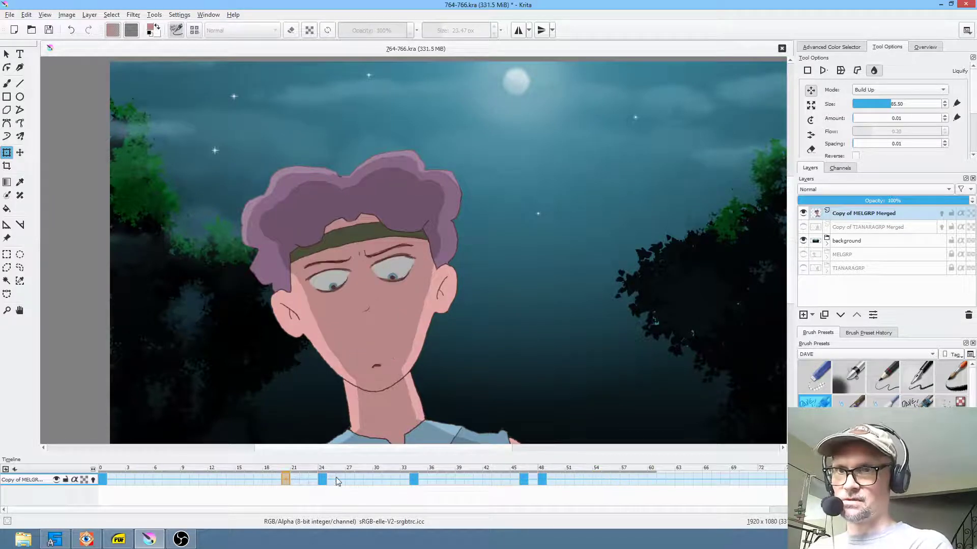
# - Shift the two angry keyframes from frames 46 and 48 to frames 60 and 62 and replay from frame 20
pyautogui.moveTo(524, 478); pyautogui.dragTo(651, 478)
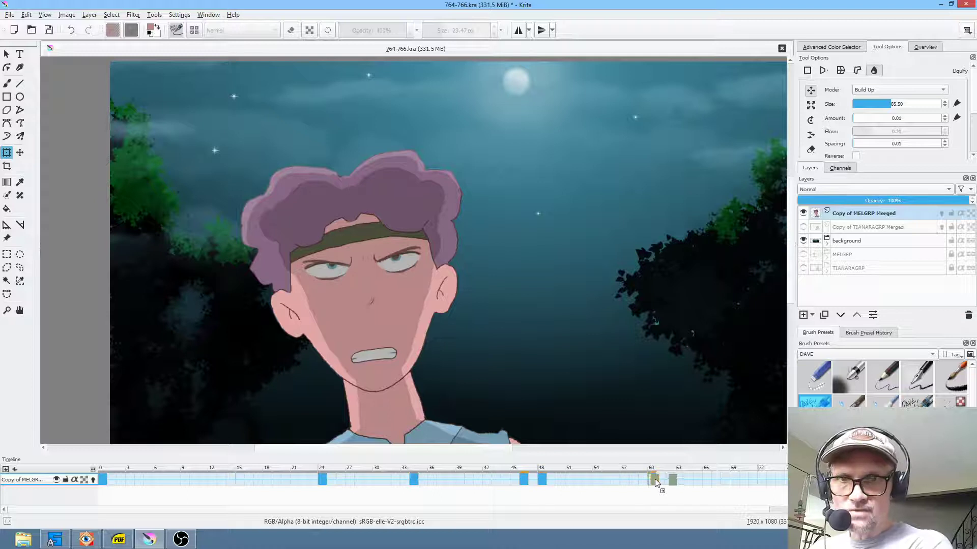
pyautogui.click(286, 479)
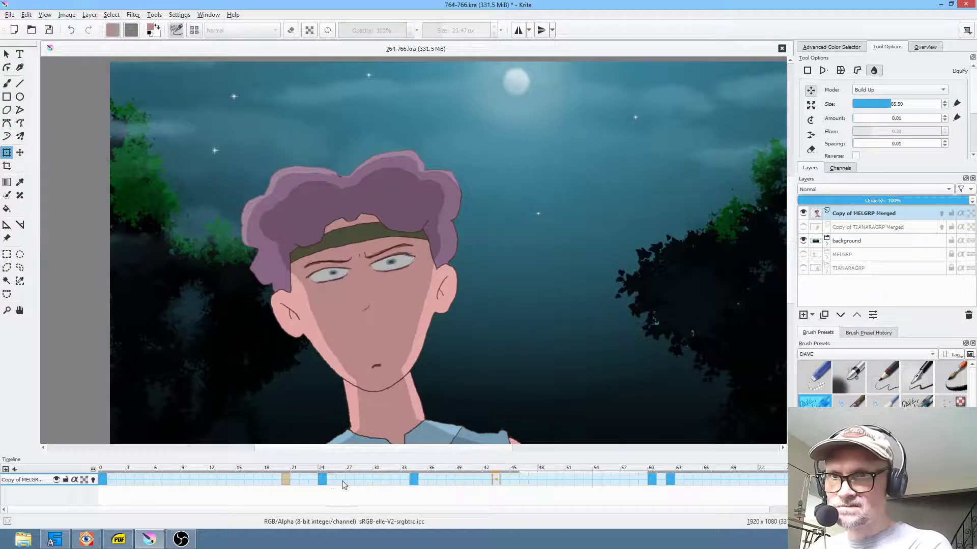
pyautogui.click(414, 479)
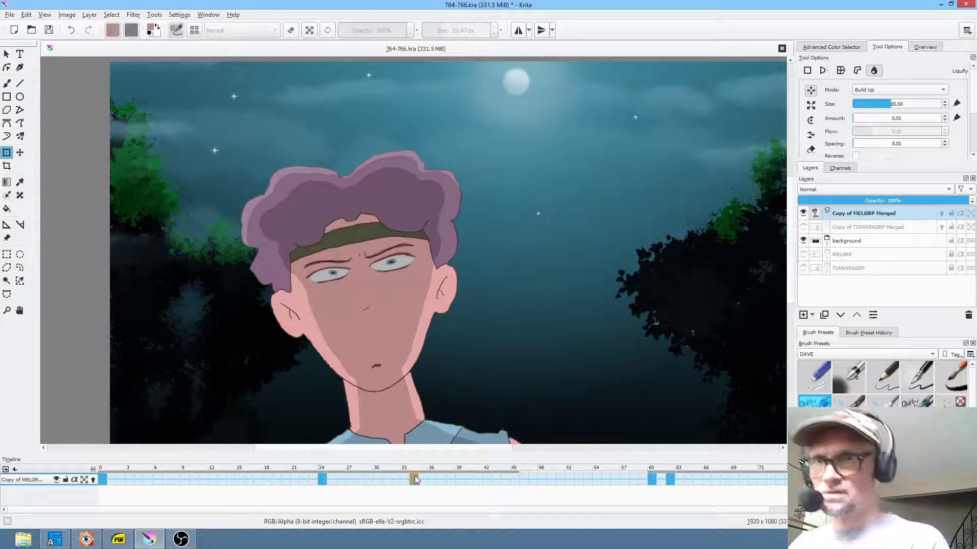
# - Review the expression timing by inspecting frames 49 and 34, replaying from frame 21 and viewing keyframes 24 and 0
pyautogui.click(553, 479)
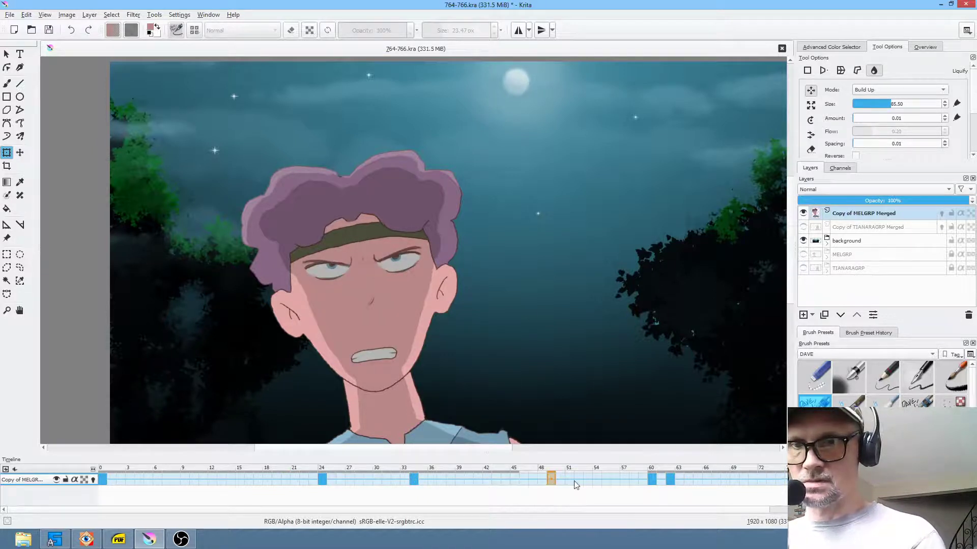
pyautogui.click(414, 479)
pyautogui.click(295, 480)
pyautogui.press('space')
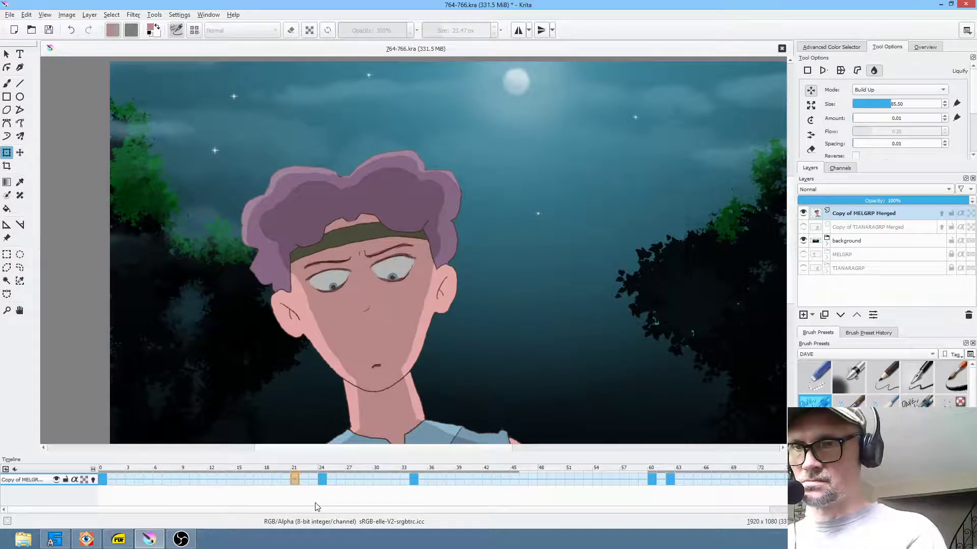
pyautogui.click(323, 481)
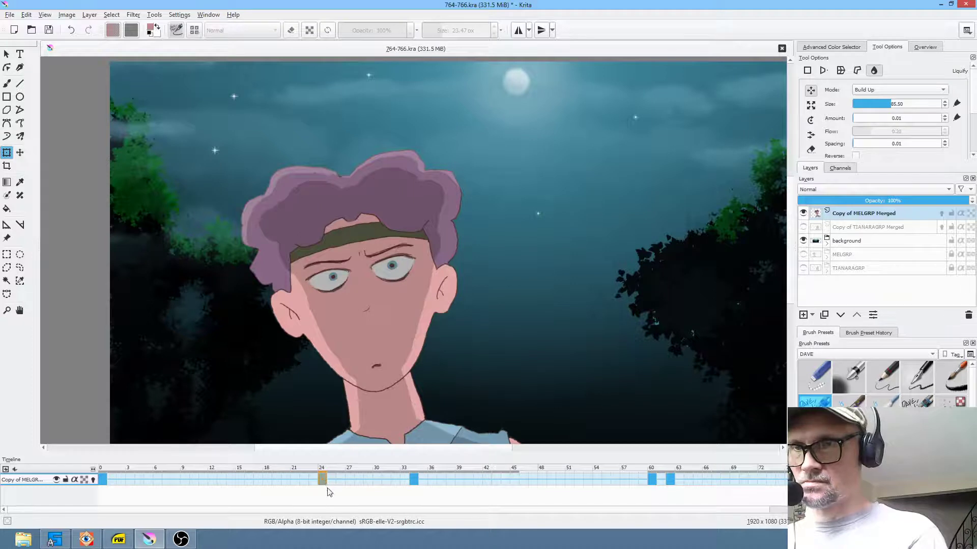
pyautogui.click(103, 481)
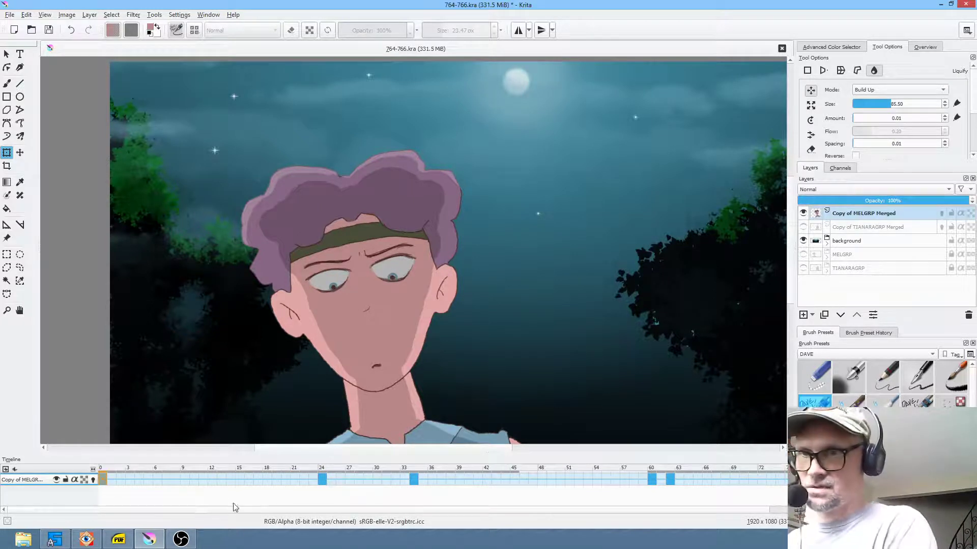
# - Delete the character layer's keyframe at frame 34 and copy the keyframe from frame 0 to frame 39
pyautogui.moveTo(239, 469)
pyautogui.mouseDown()
pyautogui.moveTo(707, 521)
pyautogui.moveTo(413, 489)
pyautogui.mouseUp()
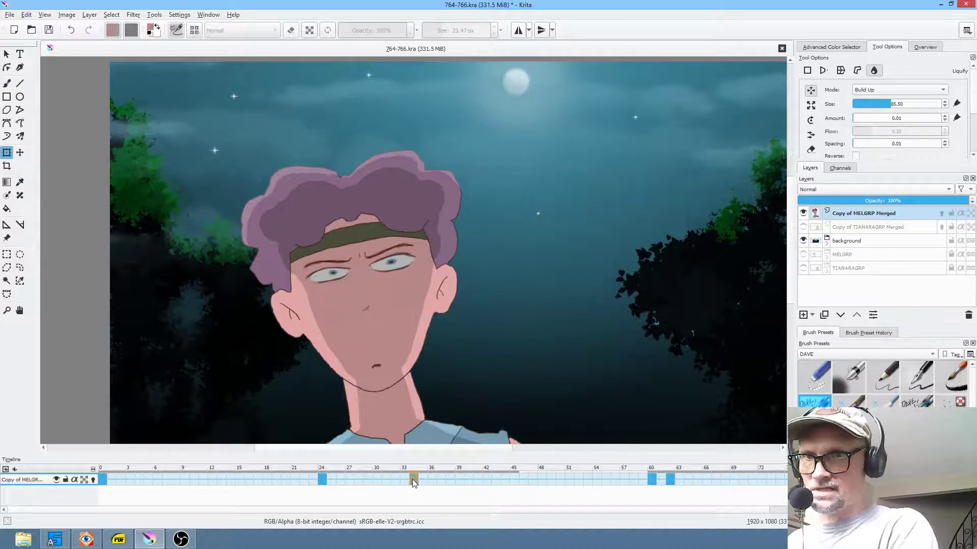
pyautogui.moveTo(103, 477); pyautogui.dragTo(283, 502)
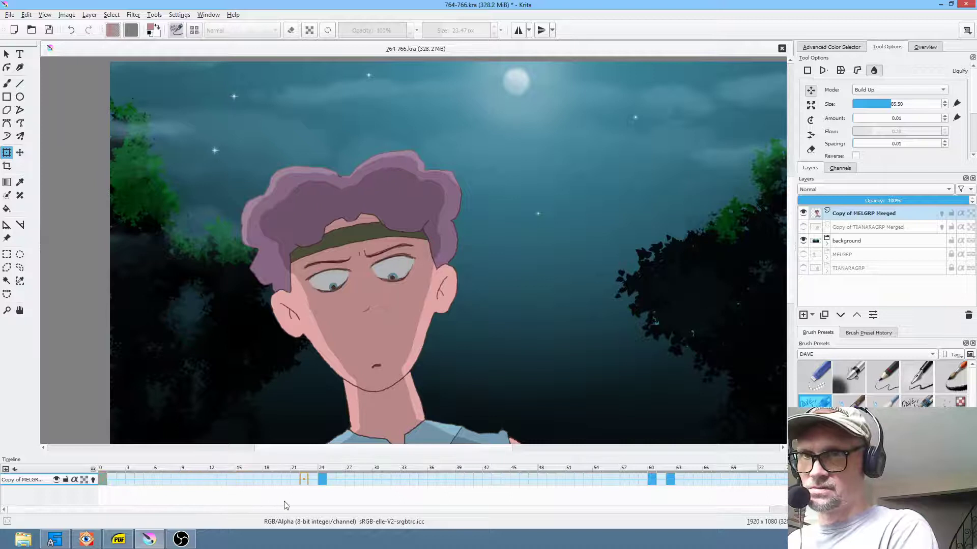
pyautogui.press('space')
pyautogui.moveTo(101, 483); pyautogui.dragTo(455, 479)
pyautogui.click(249, 479)
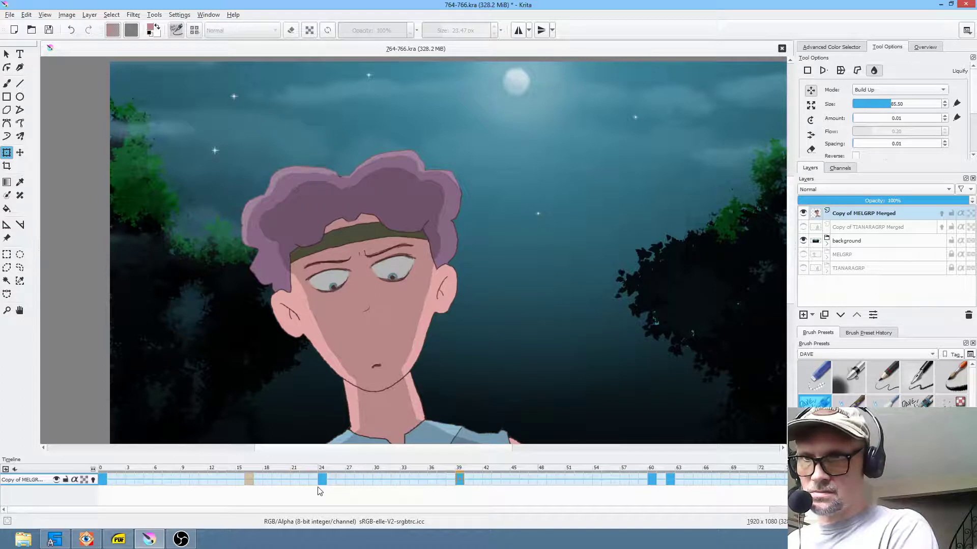
# - Copy the frame 24 keyframe to frame 47, and shift the last two keyframes to frames 72 and 74
pyautogui.moveTo(322, 480); pyautogui.dragTo(534, 477)
pyautogui.moveTo(652, 483); pyautogui.dragTo(759, 478)
pyautogui.click(103, 479)
pyautogui.press('space')
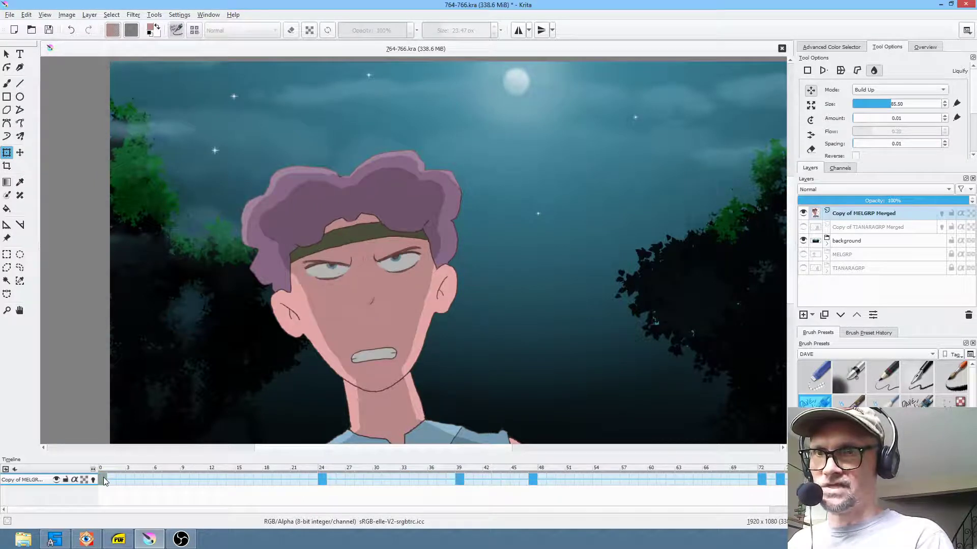
pyautogui.press('space')
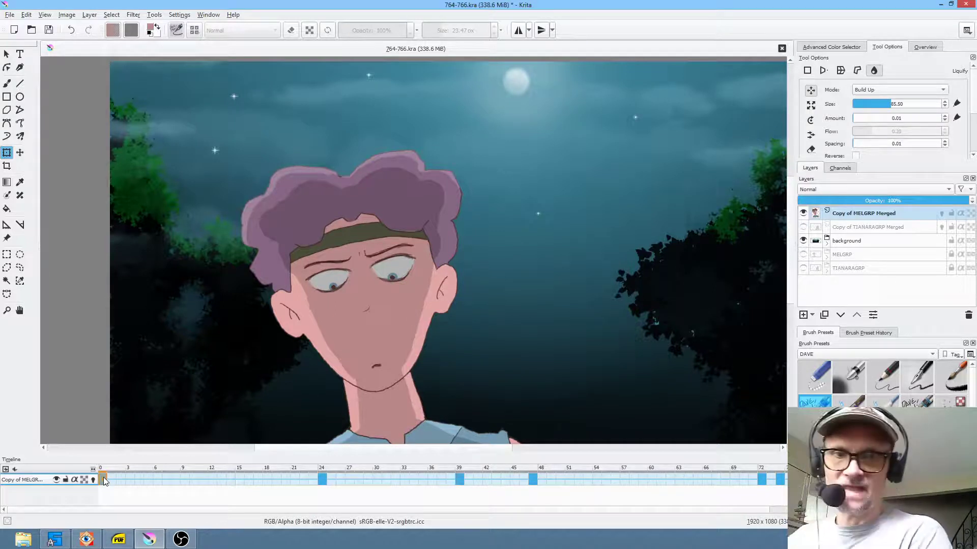
# - Move the keyframe at frame 47 to frame 52 and play the animation from the start
pyautogui.moveTo(216, 510); pyautogui.dragTo(28, 463)
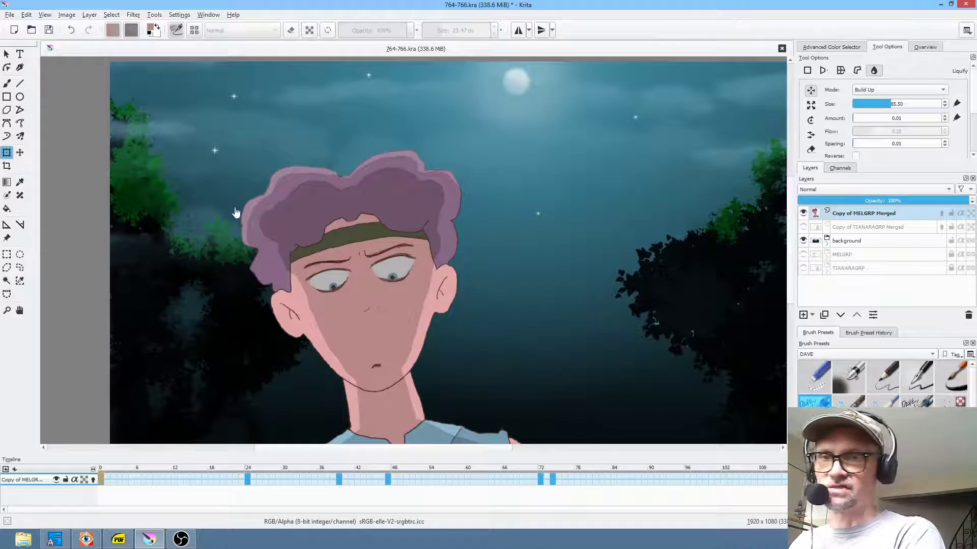
pyautogui.press('space')
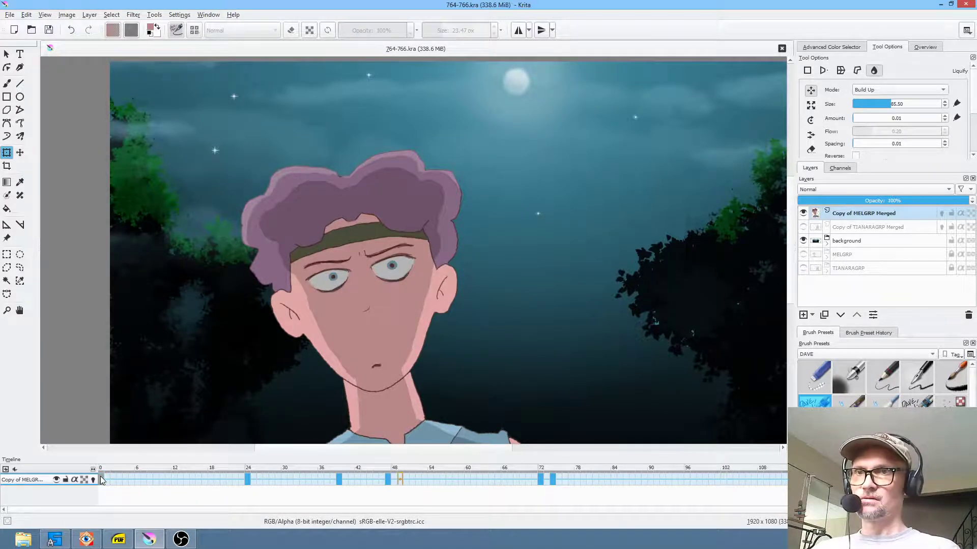
pyautogui.click(389, 480)
pyautogui.click(419, 478)
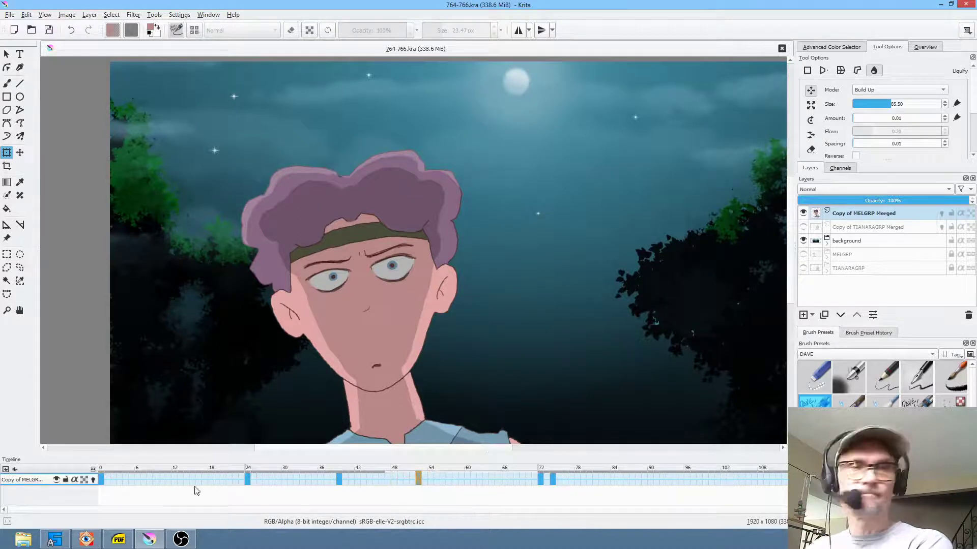
pyautogui.click(101, 479)
pyautogui.press('space')
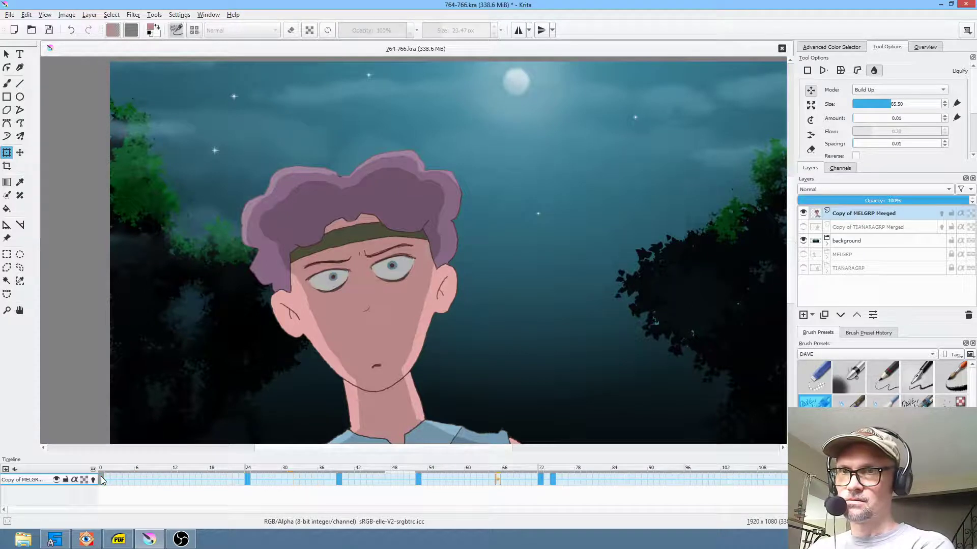
pyautogui.press('space')
# - Move the third keyframe to frame 44 and the fourth keyframe to frame 58
pyautogui.moveTo(339, 481); pyautogui.dragTo(370, 478)
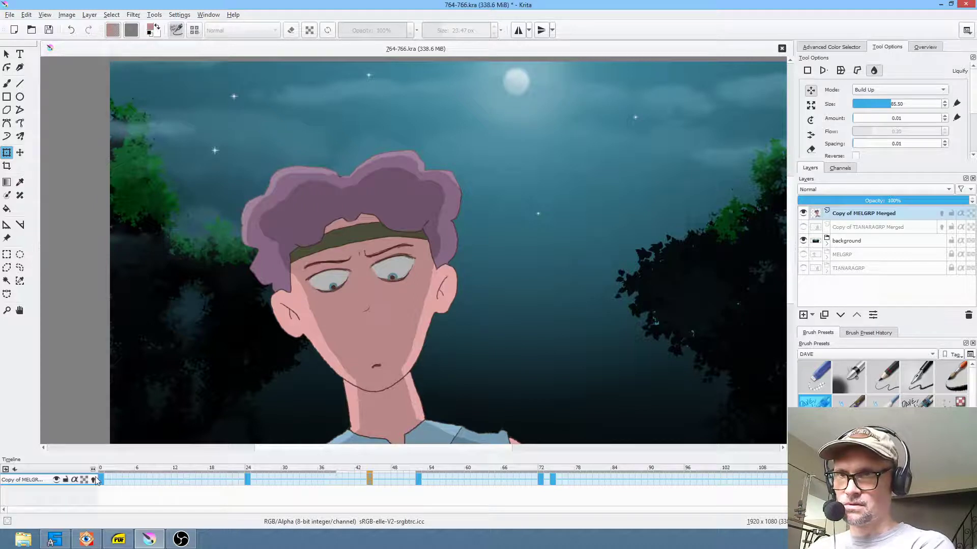
pyautogui.press('space')
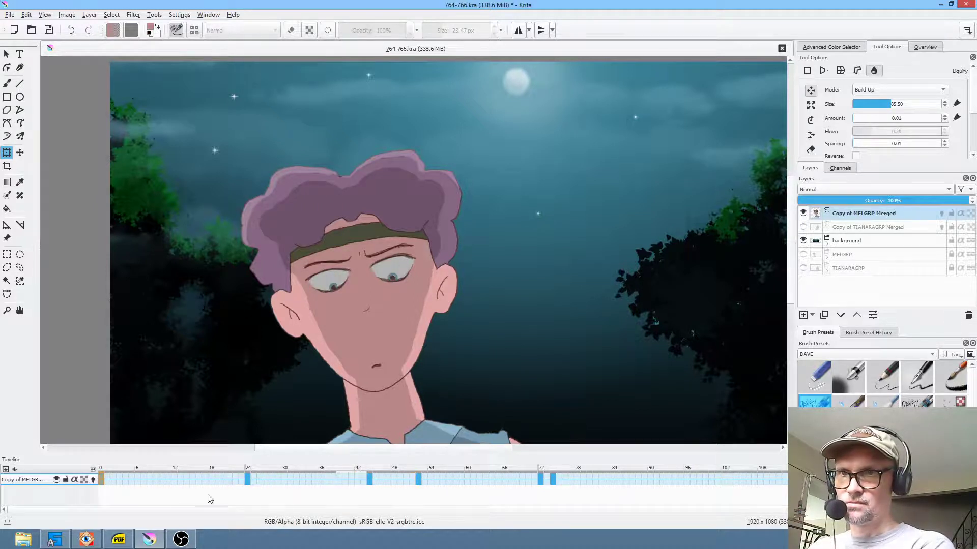
pyautogui.moveTo(453, 477); pyautogui.dragTo(454, 478)
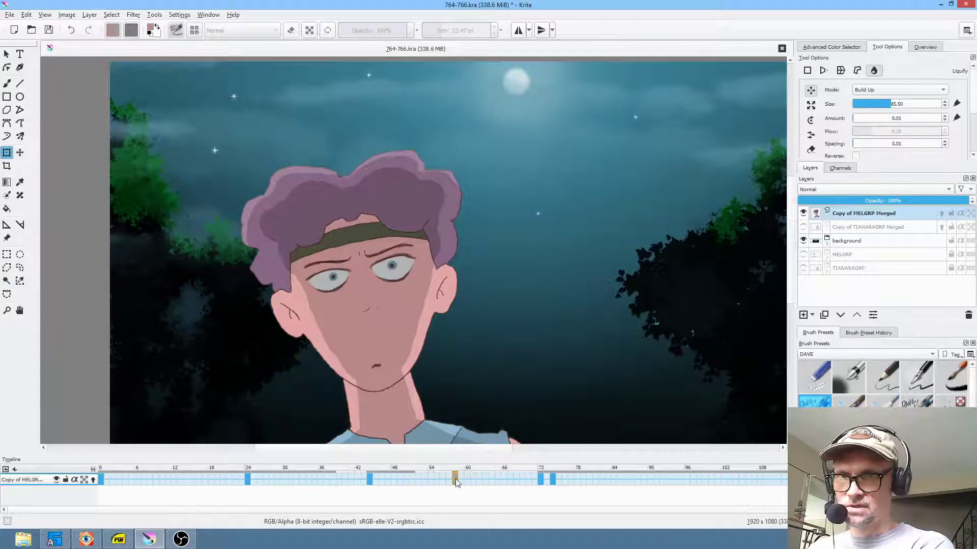
# - Shift the last two keyframes together to frames 83 and 85 and play the animation from the start
pyautogui.click(552, 478)
pyautogui.keyDown('shift'); pyautogui.click(541, 478); pyautogui.keyUp('shift')
pyautogui.moveTo(541, 478); pyautogui.dragTo(610, 478)
pyautogui.click(102, 478)
pyautogui.press('space')
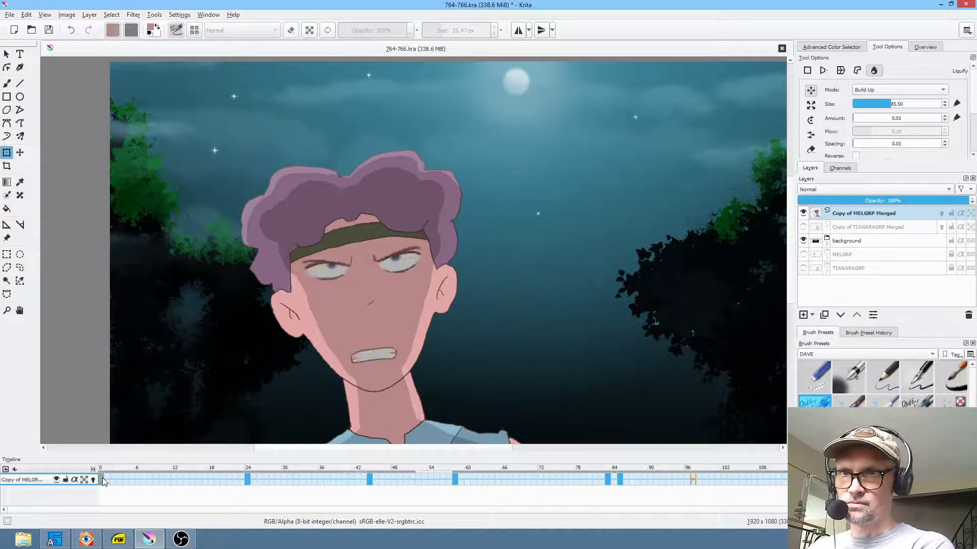
pyautogui.press('space')
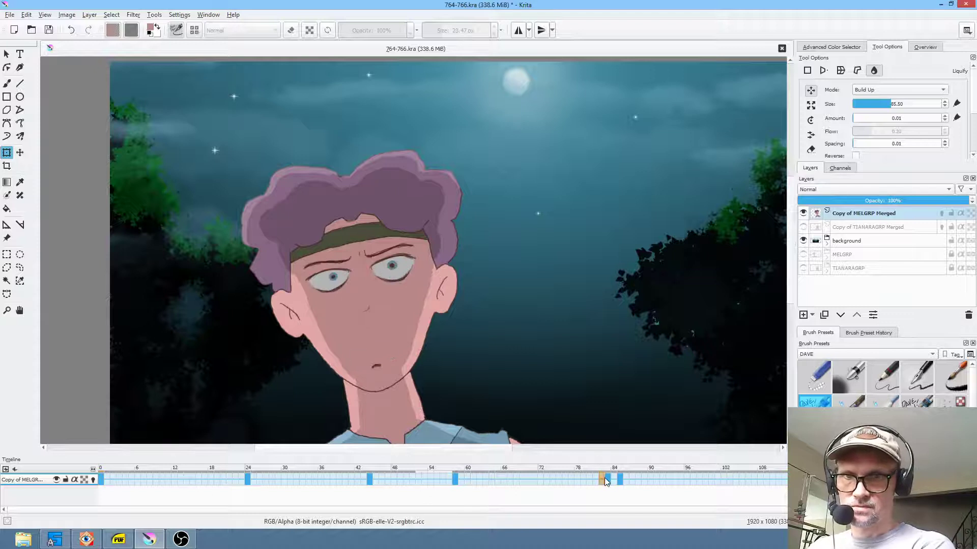
# - Shift the last pair of keyframes together to frames 90 and 92
pyautogui.moveTo(604, 478); pyautogui.dragTo(620, 478)
pyautogui.click(607, 478)
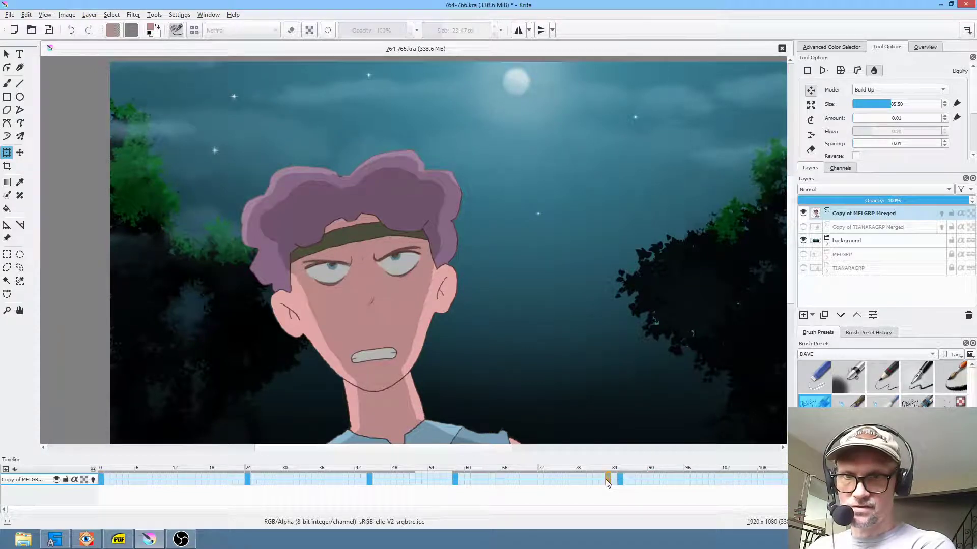
pyautogui.moveTo(605, 479); pyautogui.dragTo(649, 480)
pyautogui.click(419, 477)
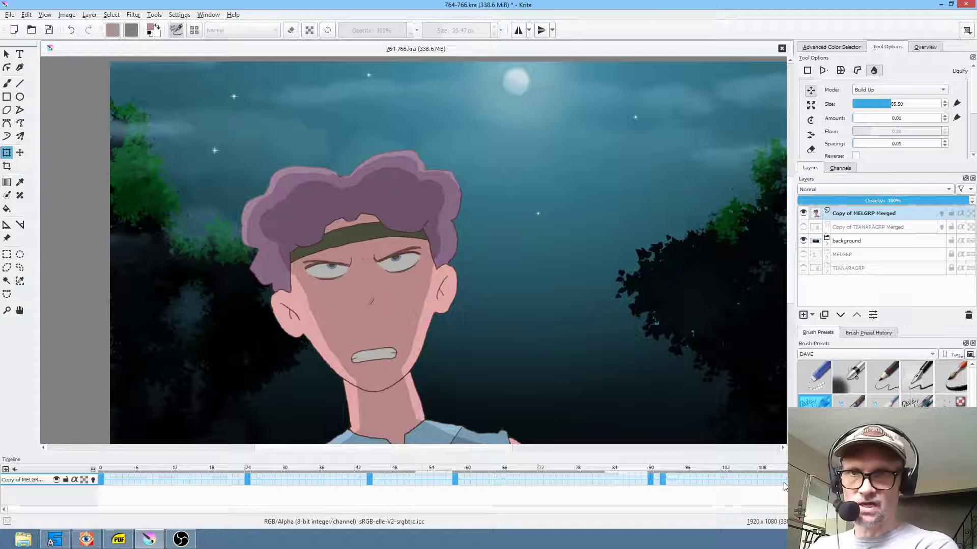
# - Start transforming the angry-faced character, switching from Liquify to Free transform with the Scale options shown
pyautogui.scroll(-1, 490, 301)
pyautogui.moveTo(520, 322); pyautogui.dragTo(475, 263)
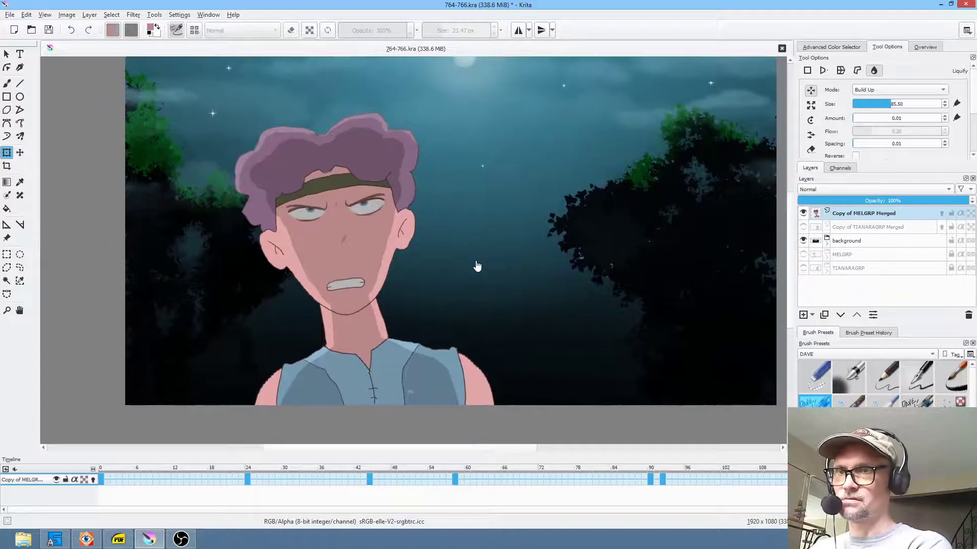
pyautogui.click(328, 221)
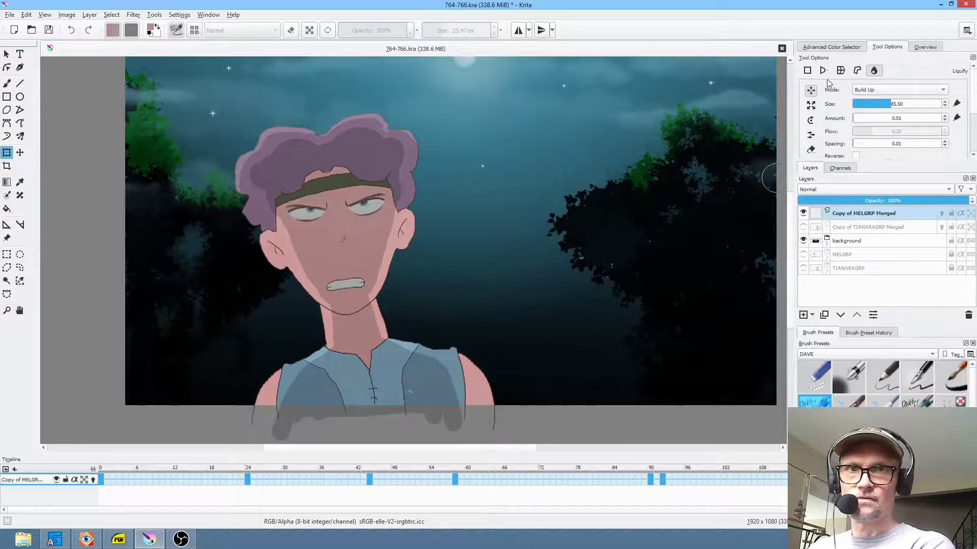
pyautogui.click(808, 71)
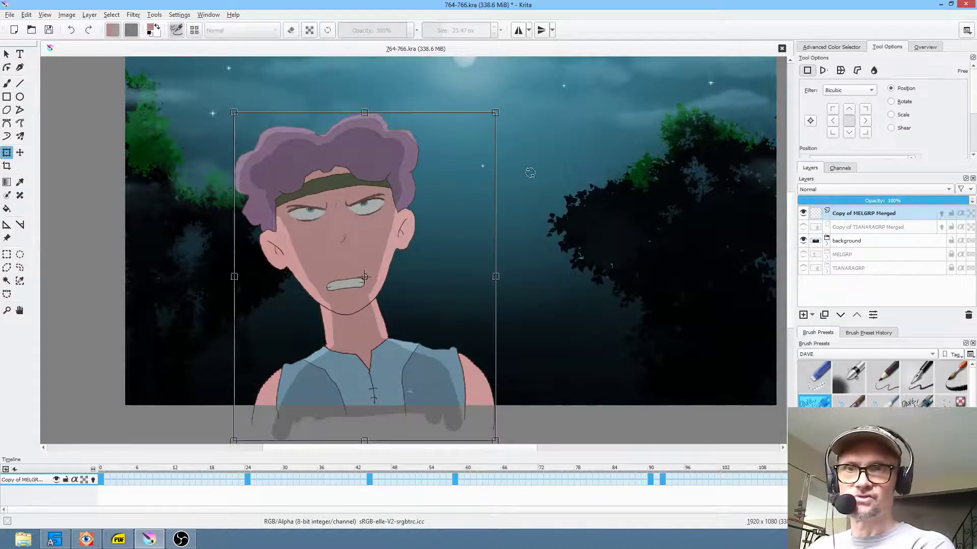
pyautogui.scroll(-2, 496, 181)
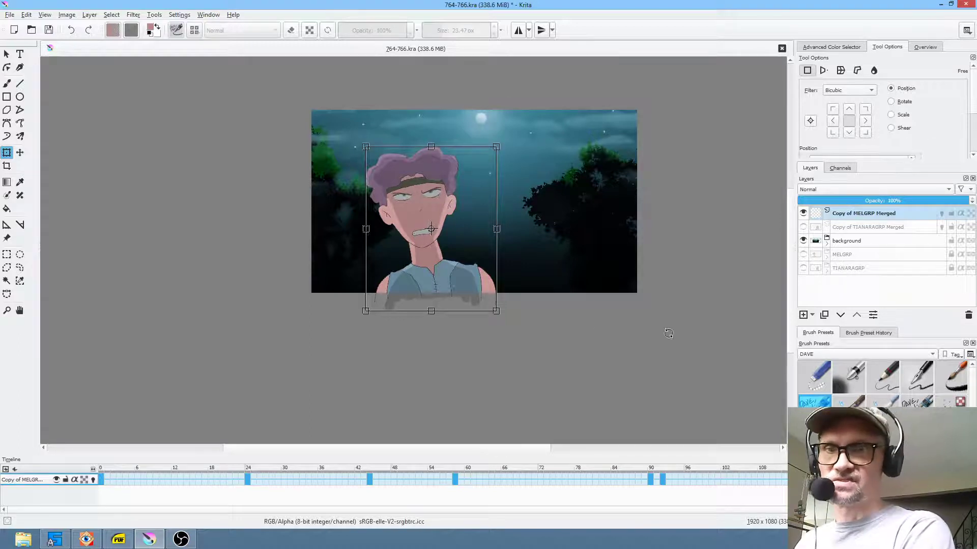
pyautogui.scroll(2, 475, 183)
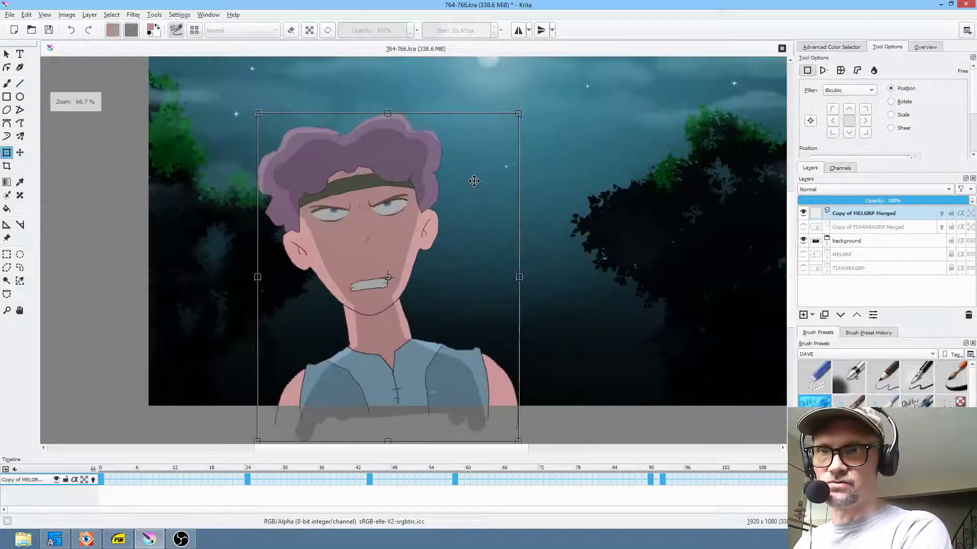
pyautogui.moveTo(544, 208); pyautogui.dragTo(491, 220)
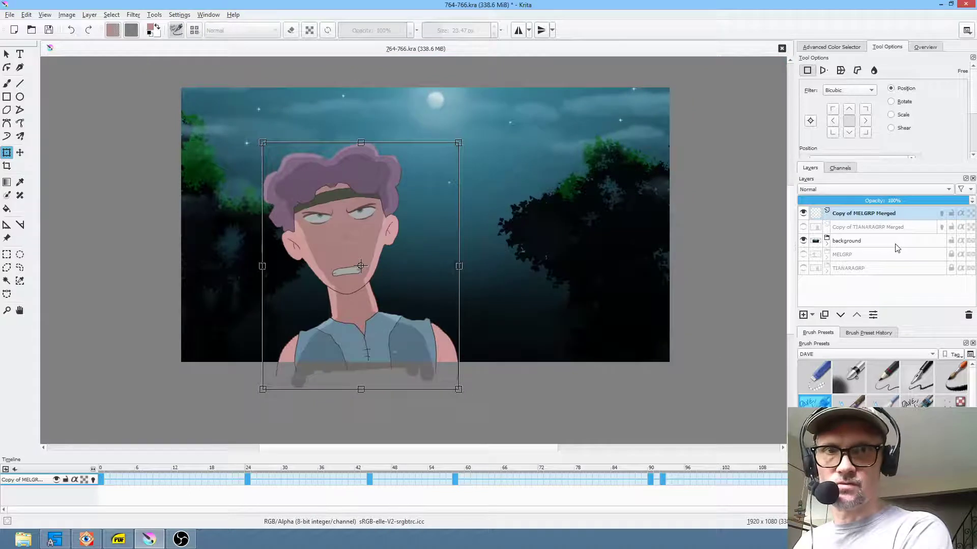
pyautogui.moveTo(970, 115); pyautogui.dragTo(959, 92)
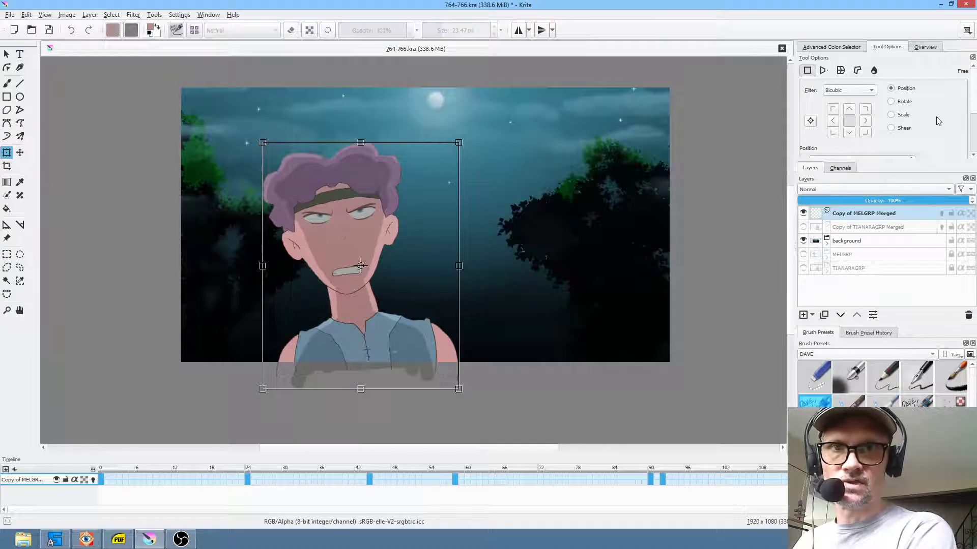
pyautogui.click(900, 117)
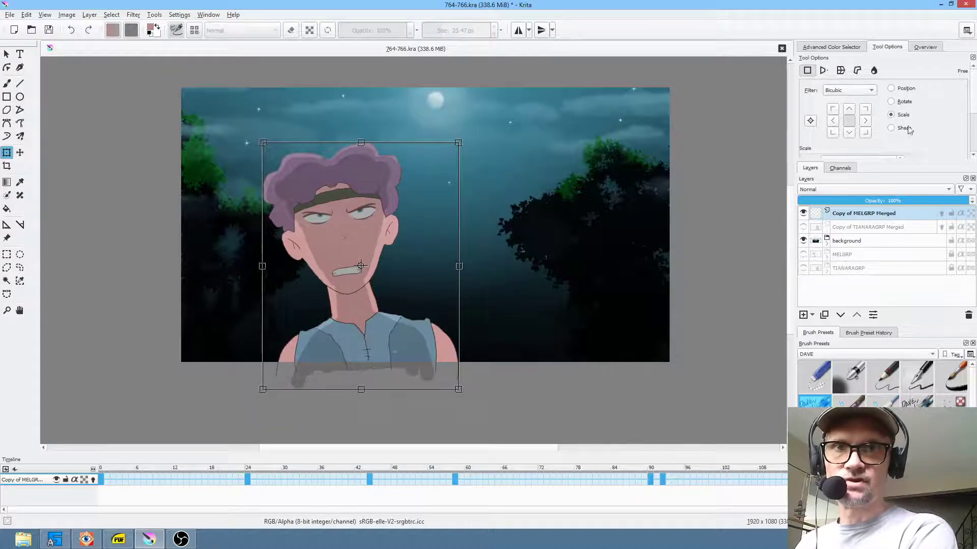
pyautogui.scroll(-2, 903, 125)
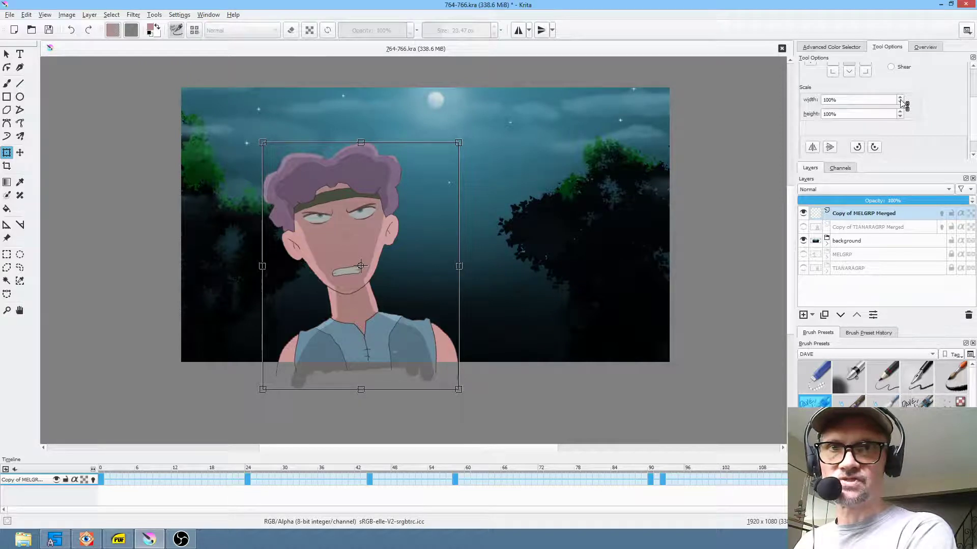
# - Scale the character to 110% in width and height and apply the transform
pyautogui.click(901, 99)
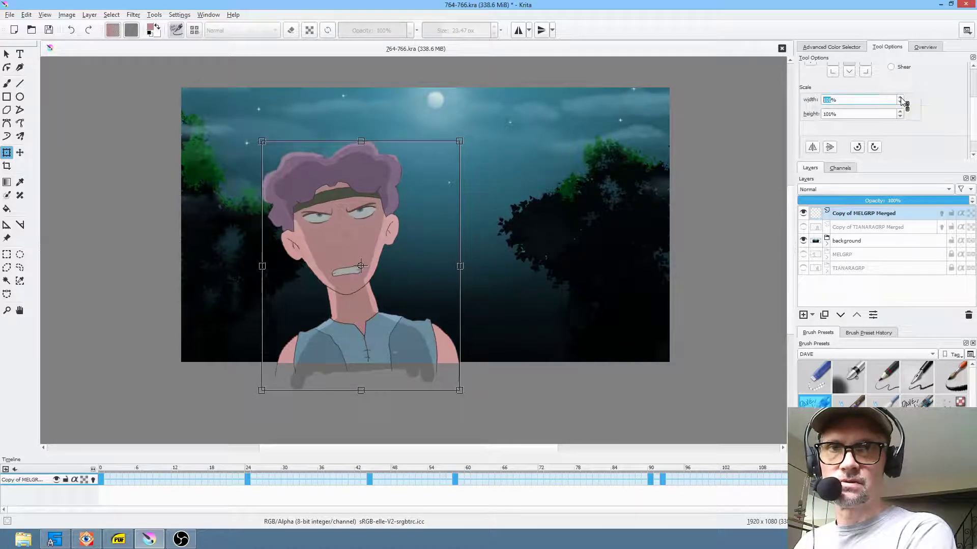
pyautogui.click(900, 99)
pyautogui.click(900, 99)
pyautogui.click(900, 98)
pyautogui.click(901, 98)
pyautogui.click(900, 98)
pyautogui.click(901, 98)
pyautogui.click(901, 98)
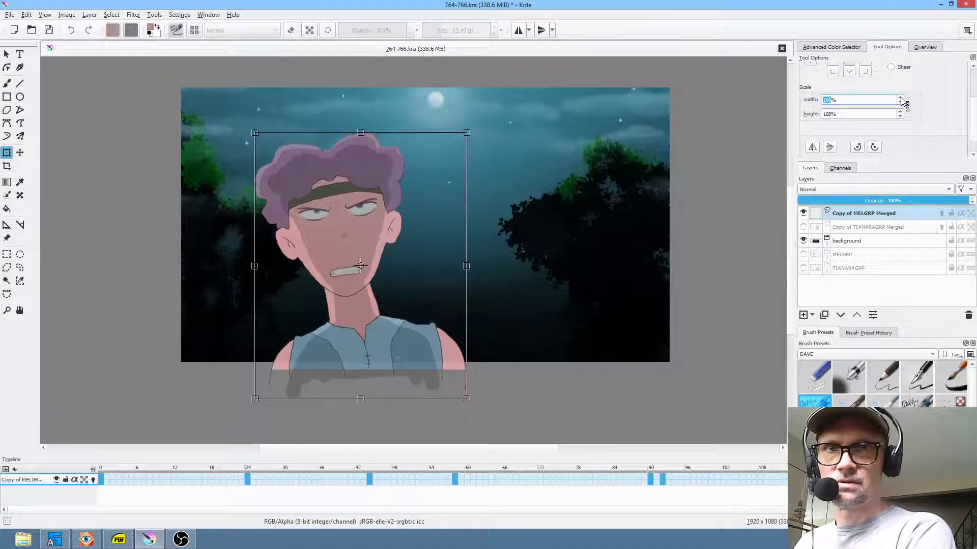
pyautogui.click(900, 98)
pyautogui.click(901, 98)
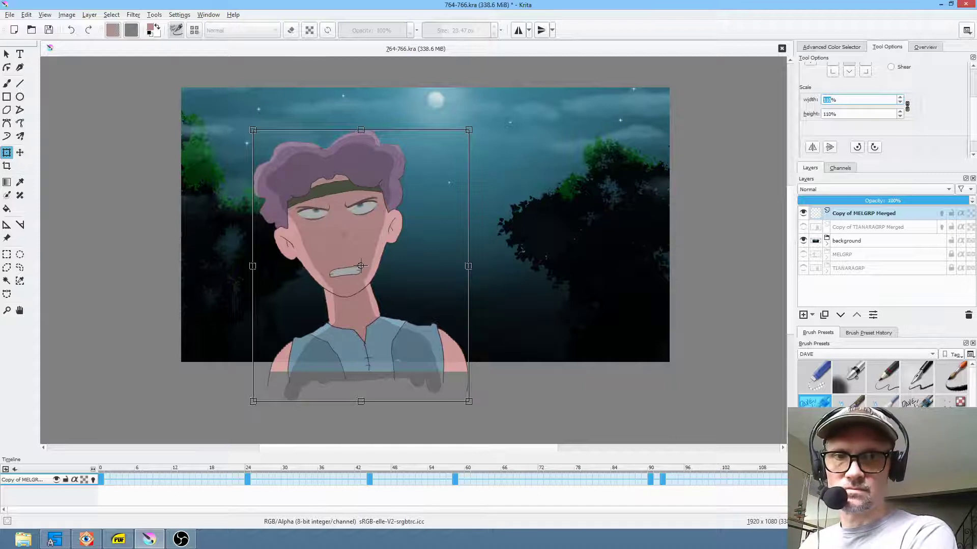
pyautogui.press('Return')
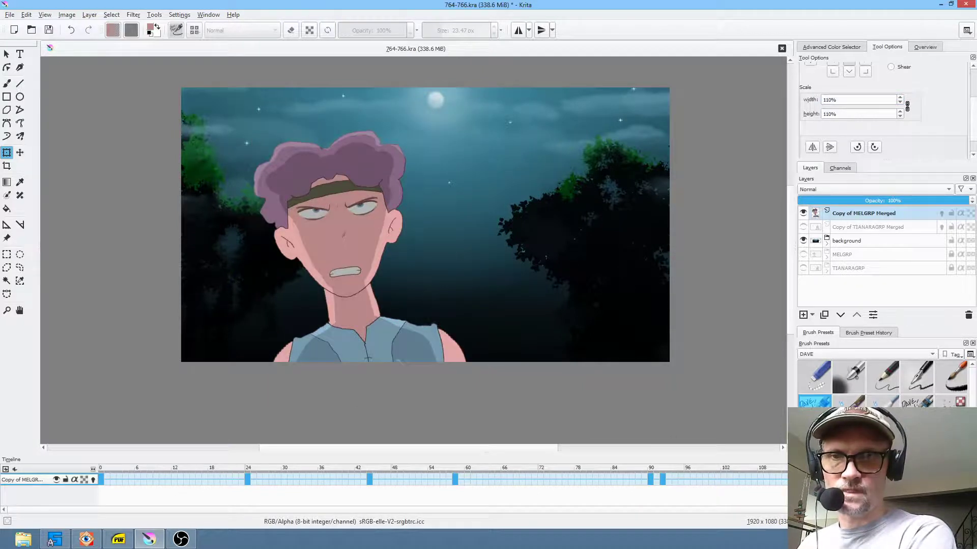
# - Enlarge the character a second time with a new 110% scale in width and height, and apply it
pyautogui.click(418, 278)
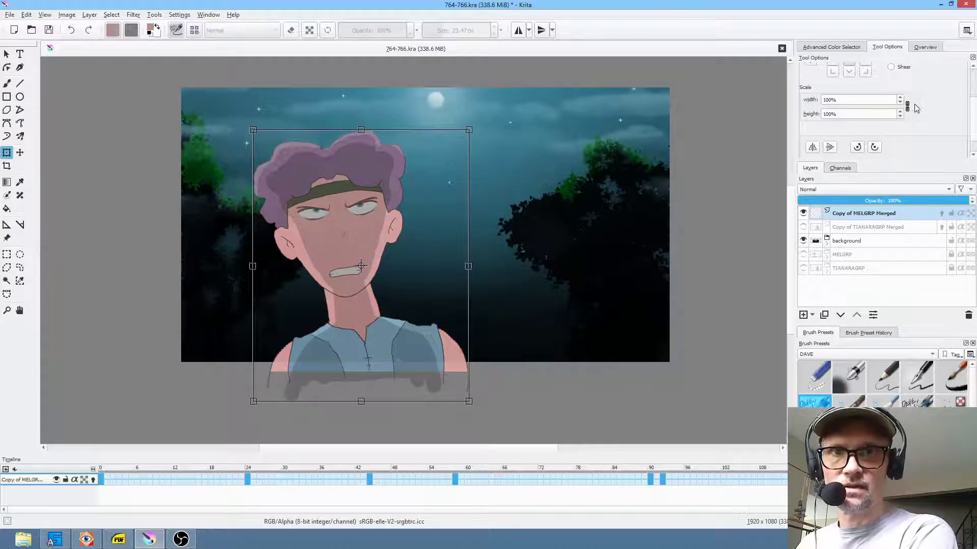
pyautogui.click(899, 98)
pyautogui.click(900, 98)
pyautogui.click(899, 98)
pyautogui.click(900, 97)
pyautogui.click(900, 97)
pyautogui.click(900, 97)
pyautogui.click(900, 98)
pyautogui.click(900, 98)
pyautogui.click(900, 98)
pyautogui.click(900, 98)
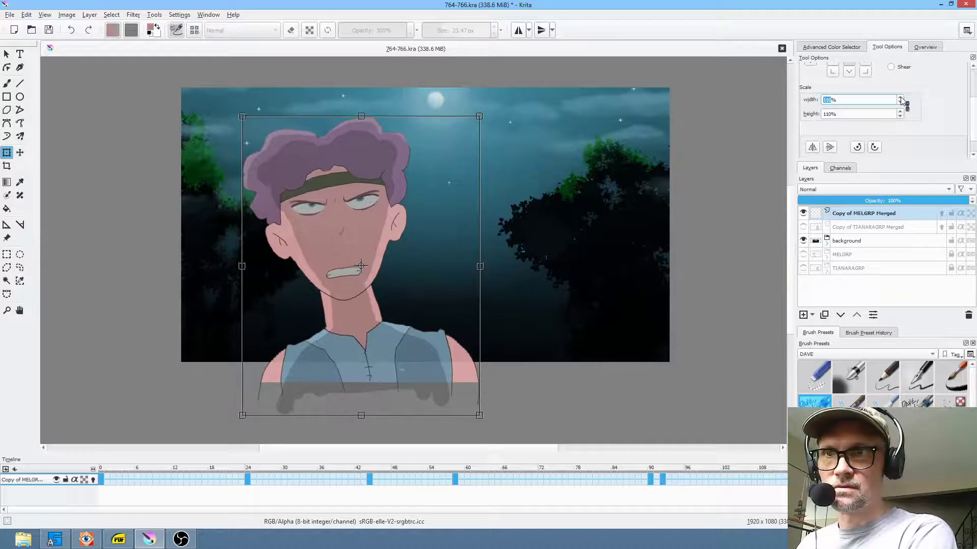
pyautogui.press('Return')
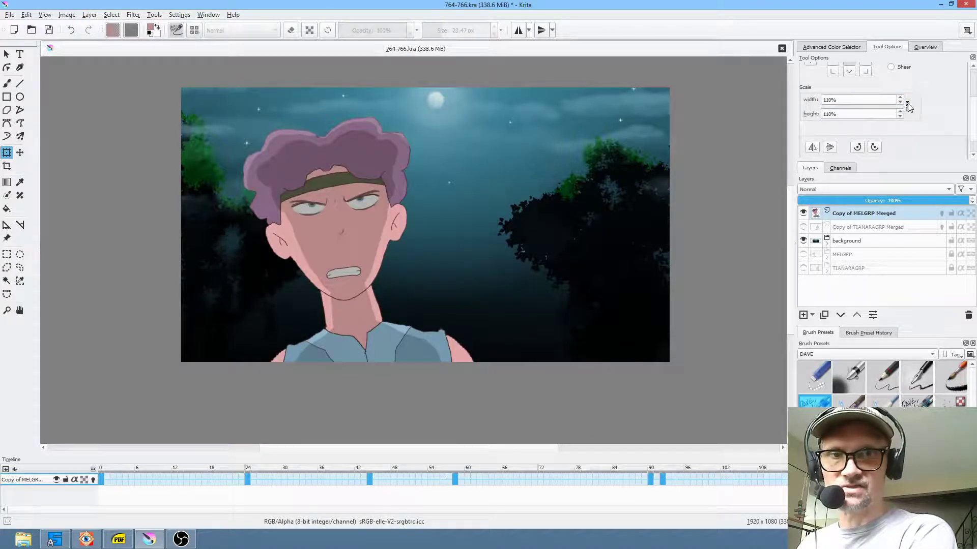
# - Enlarge the character a third time, setting the scale to 110% in width and height and applying the transform
pyautogui.click(370, 237)
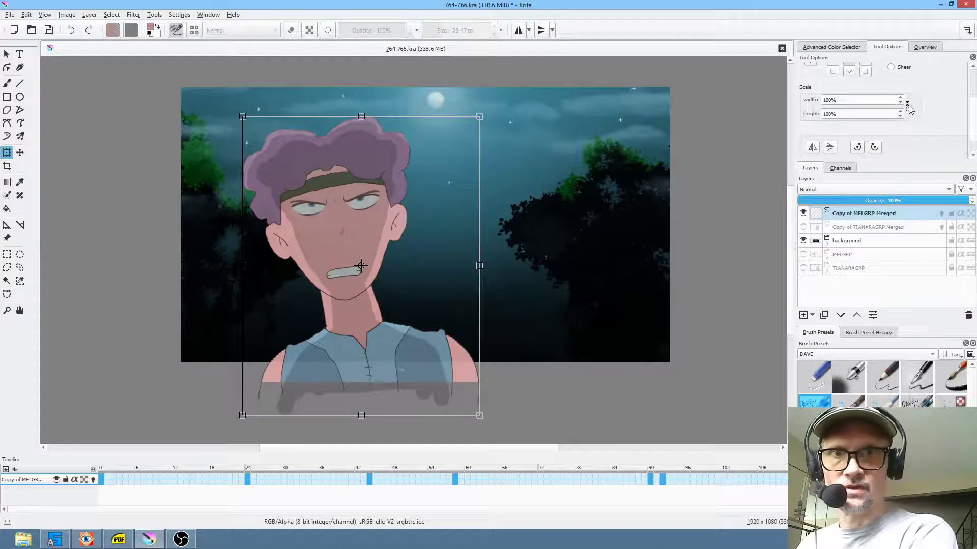
pyautogui.moveTo(893, 99); pyautogui.dragTo(768, 99)
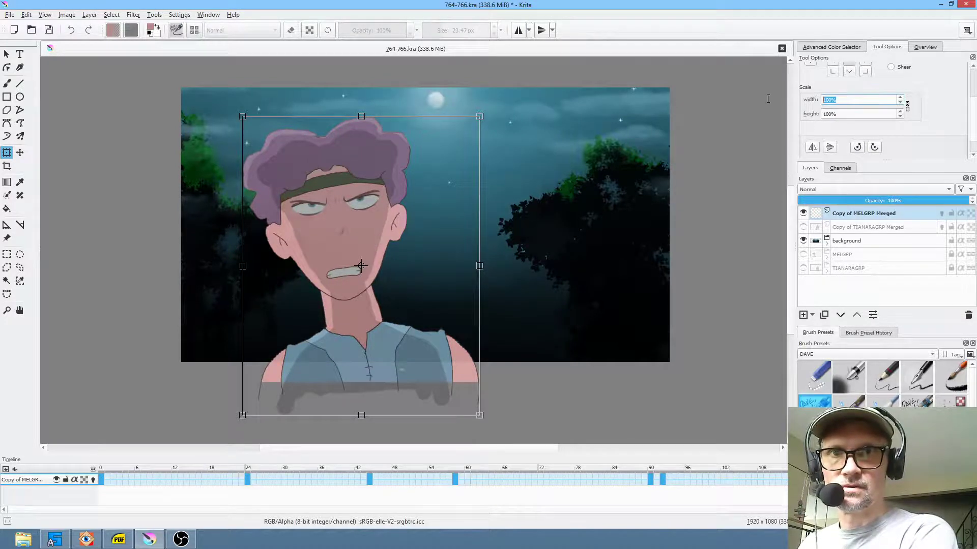
pyautogui.write('110')
pyautogui.press('Return')
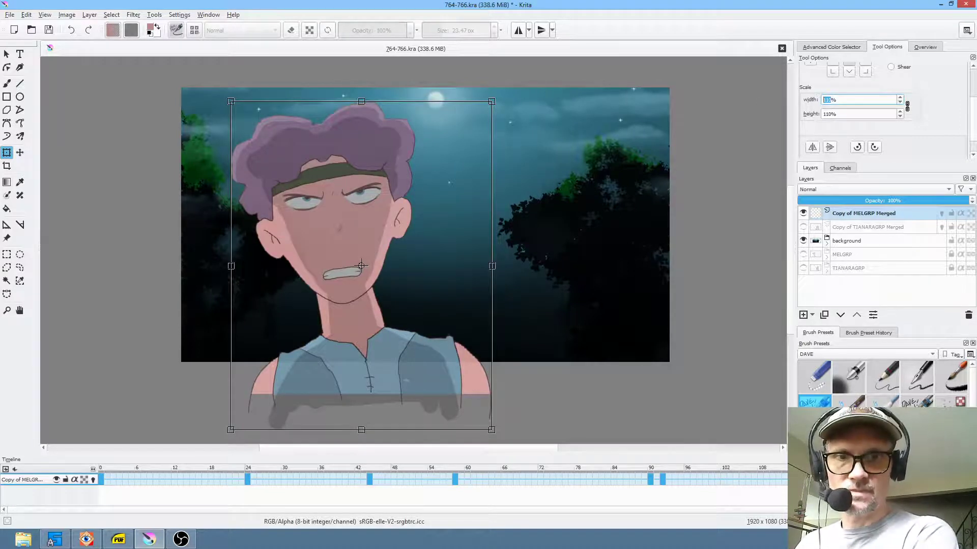
pyautogui.press('Return')
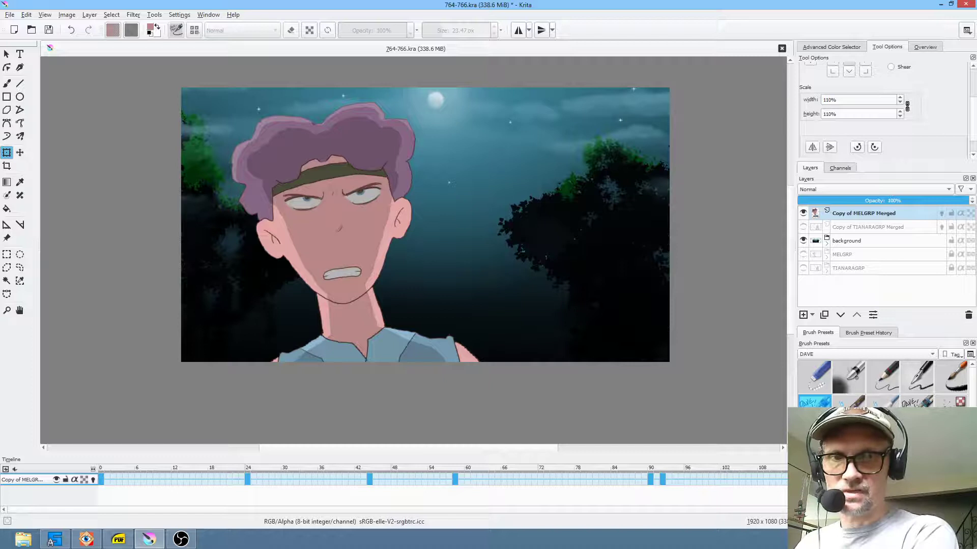
# - Save the document and compare the character's sizes by undoing and redoing the enlargements, ending on the largest version
pyautogui.hotkey('ctrl', 'z')
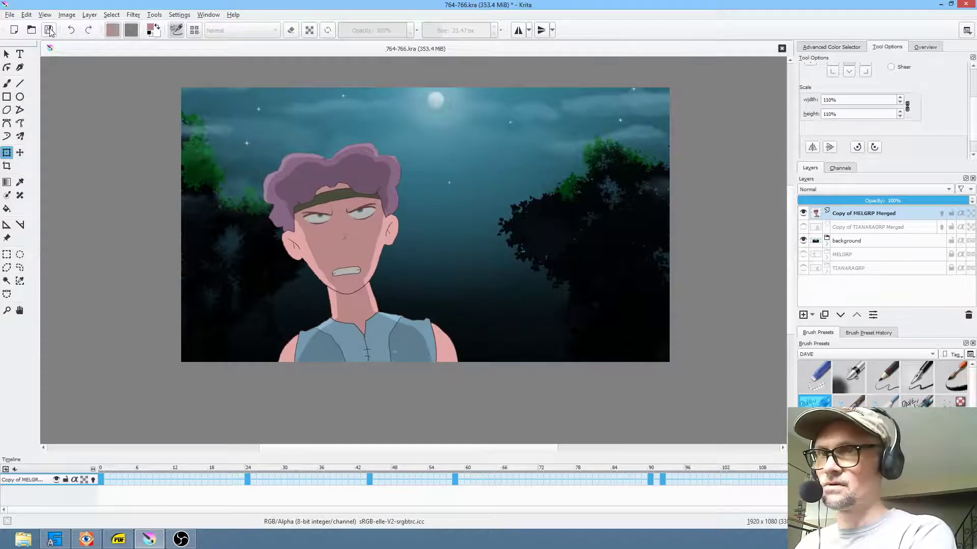
pyautogui.click(49, 30)
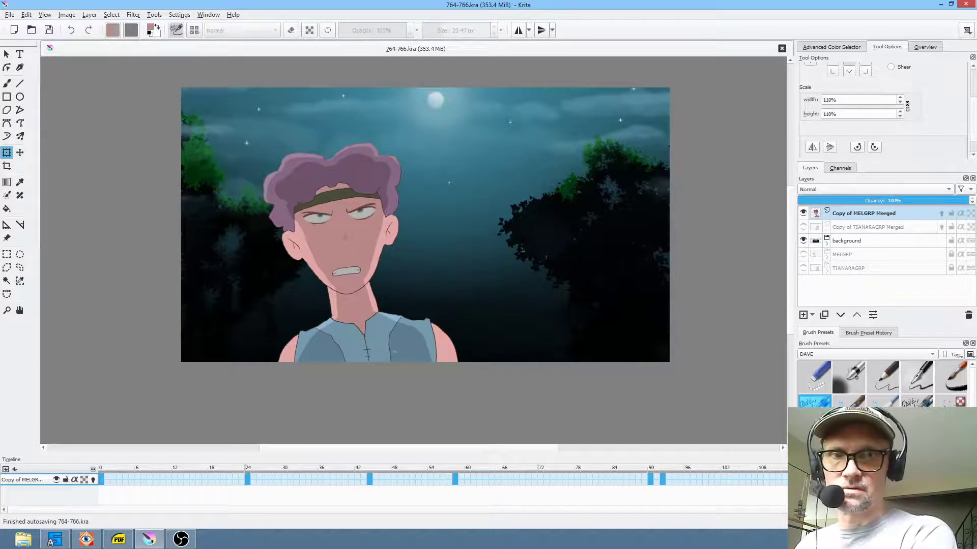
pyautogui.hotkey('ctrl', 'shift', 'z')
pyautogui.hotkey('ctrl', 'shift', 'z')
pyautogui.hotkey('ctrl', 'z')
pyautogui.hotkey('ctrl', 'z')
pyautogui.hotkey('ctrl', 'shift', 'z')
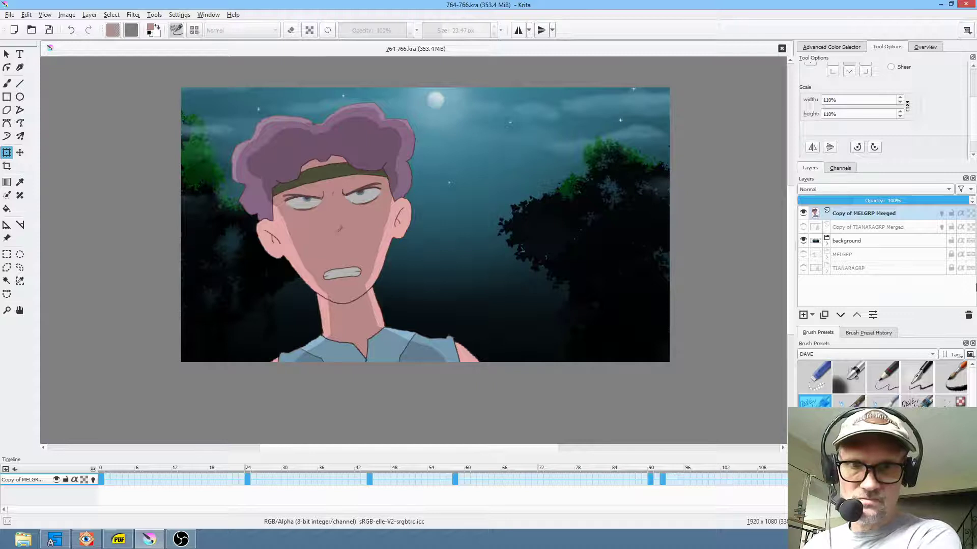
pyautogui.scroll(1, 946, 98)
pyautogui.scroll(-2, 945, 99)
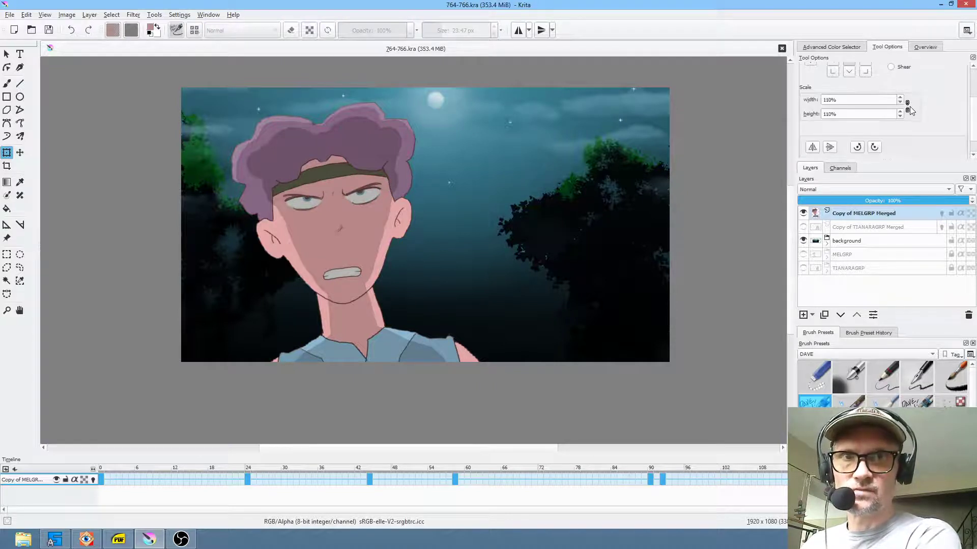
# - Enlarge the character a fourth time with a scale of 110% in width and height, and apply it
pyautogui.moveTo(851, 98); pyautogui.dragTo(821, 100)
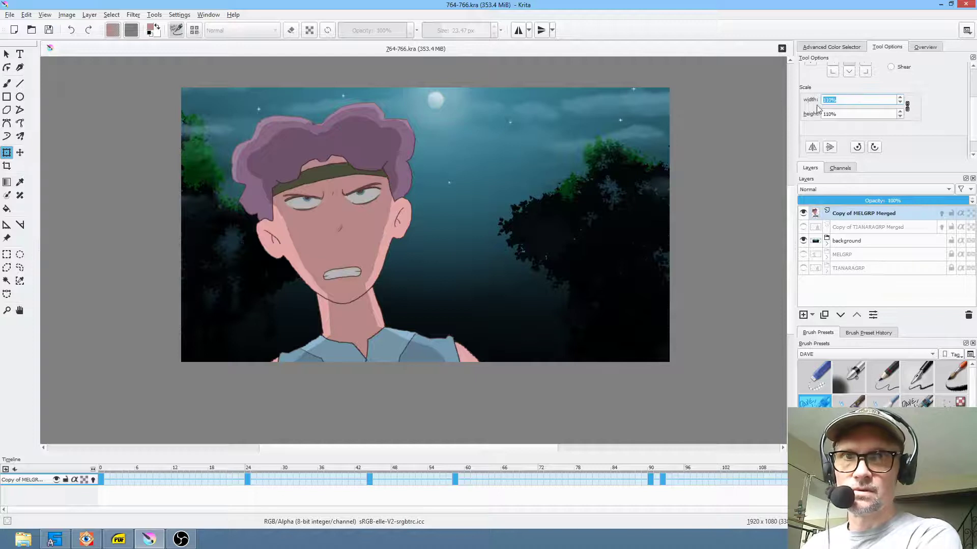
pyautogui.click(347, 216)
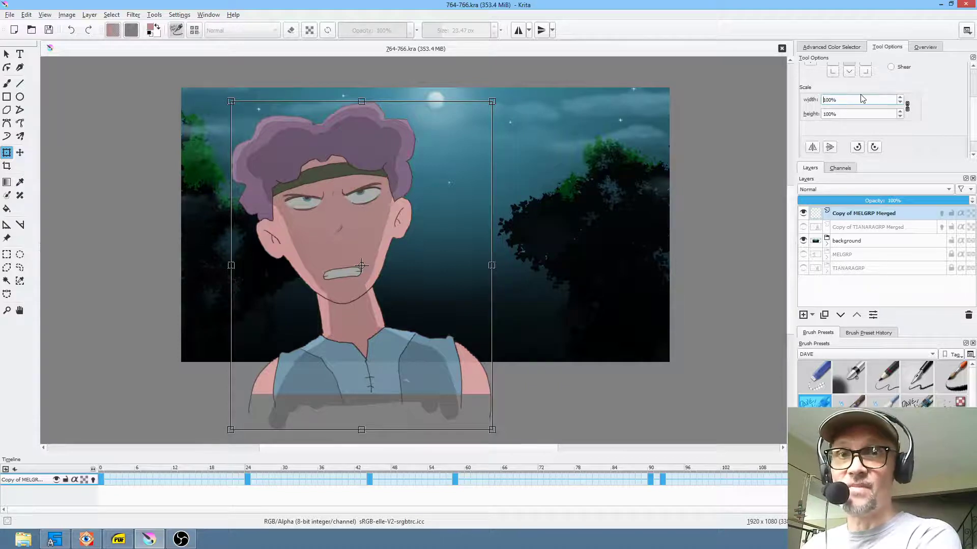
pyautogui.moveTo(840, 99); pyautogui.dragTo(793, 96)
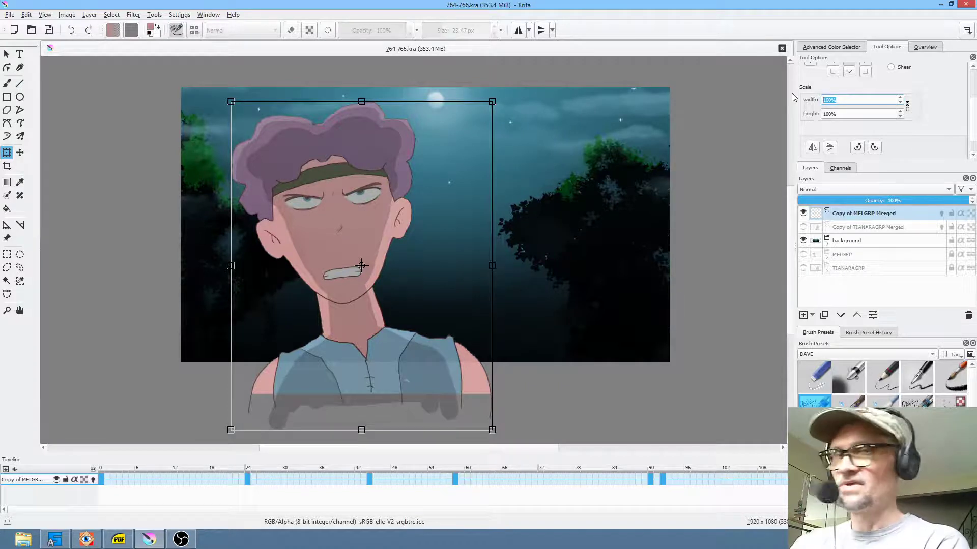
pyautogui.write('110')
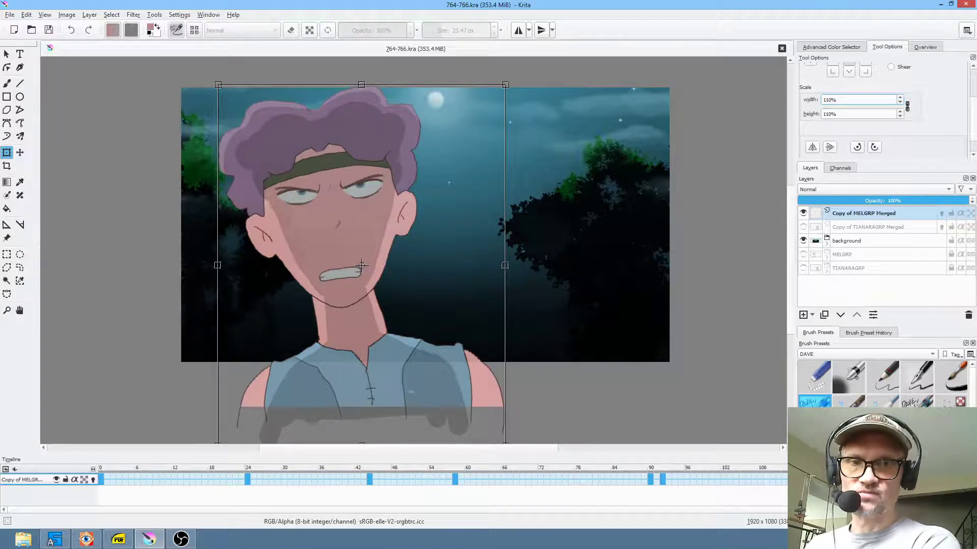
pyautogui.press('Return')
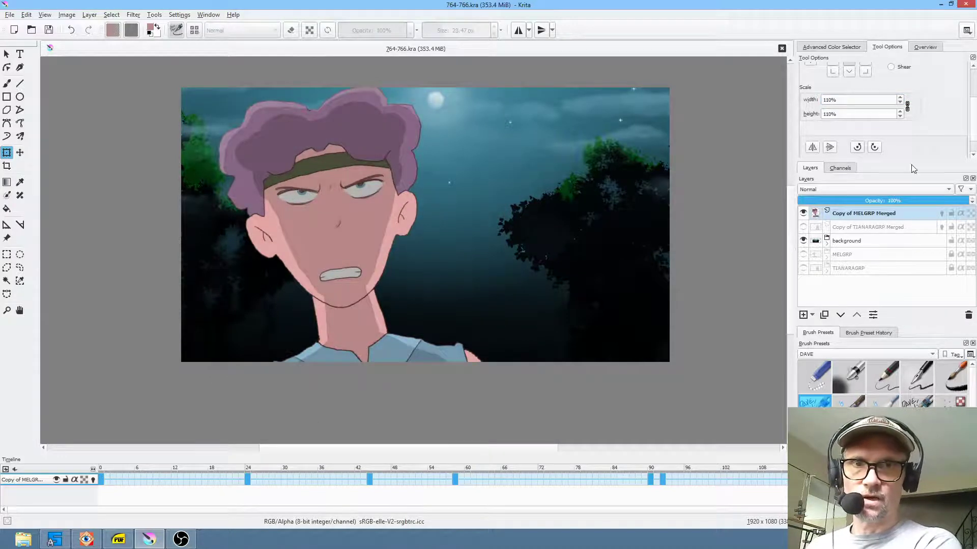
# - Try a fifth enlargement of the character at 110% in width and height
pyautogui.click(356, 218)
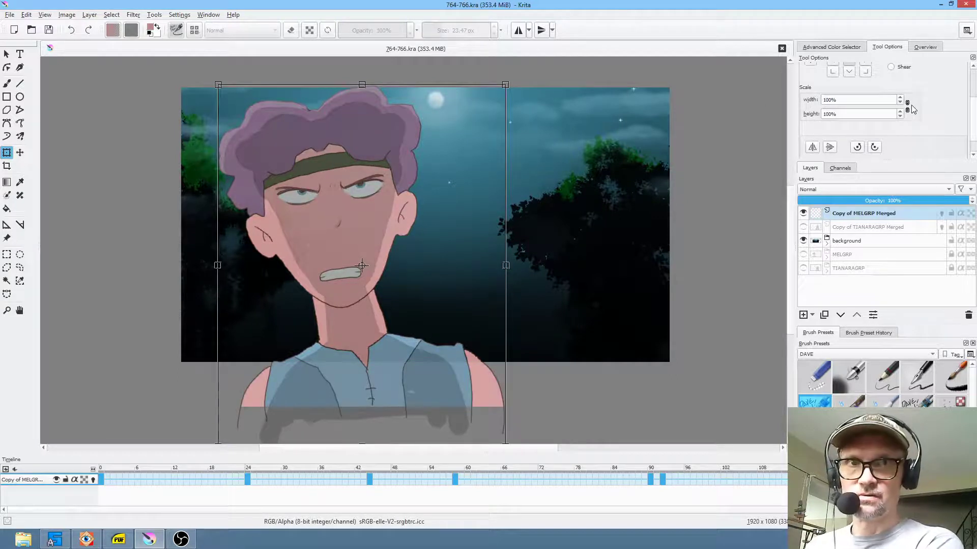
pyautogui.moveTo(865, 99); pyautogui.dragTo(735, 93)
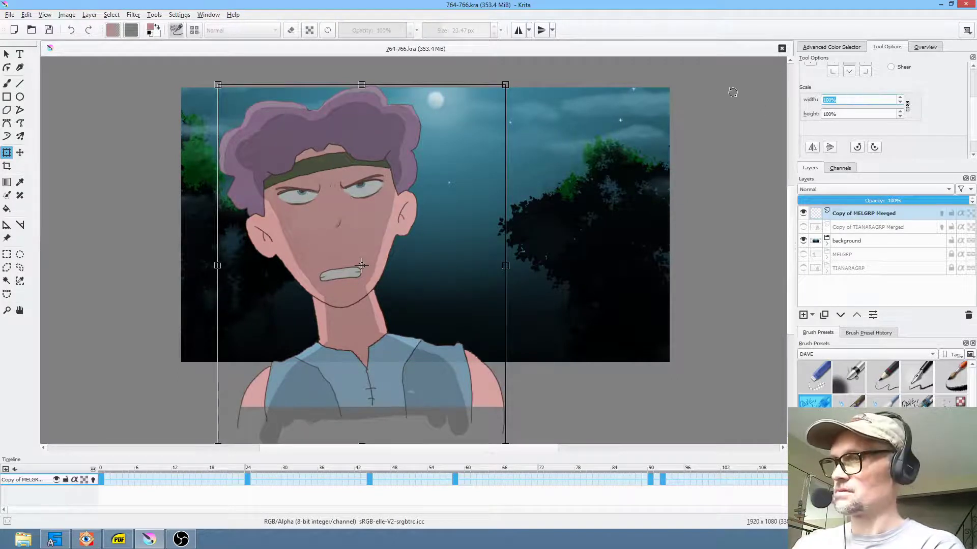
pyautogui.write('110')
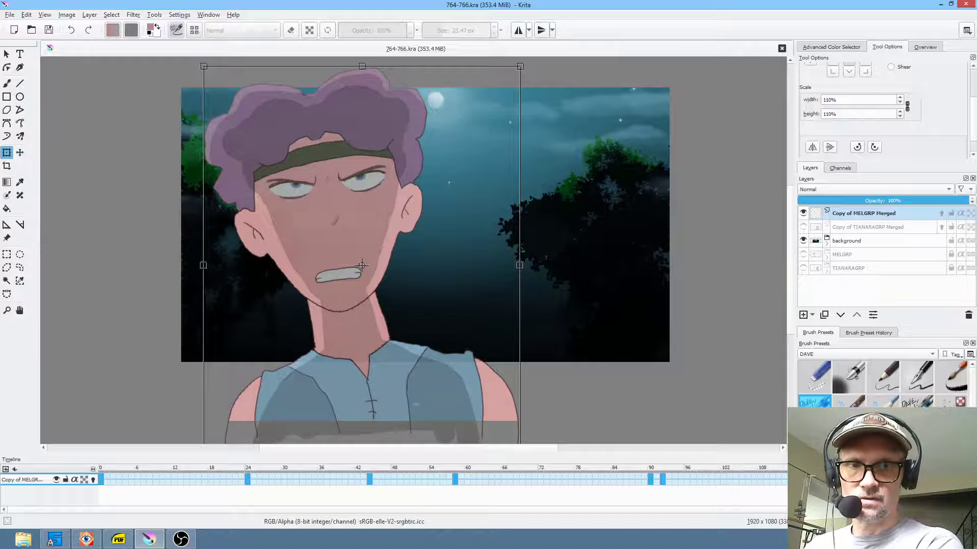
pyautogui.press('Return')
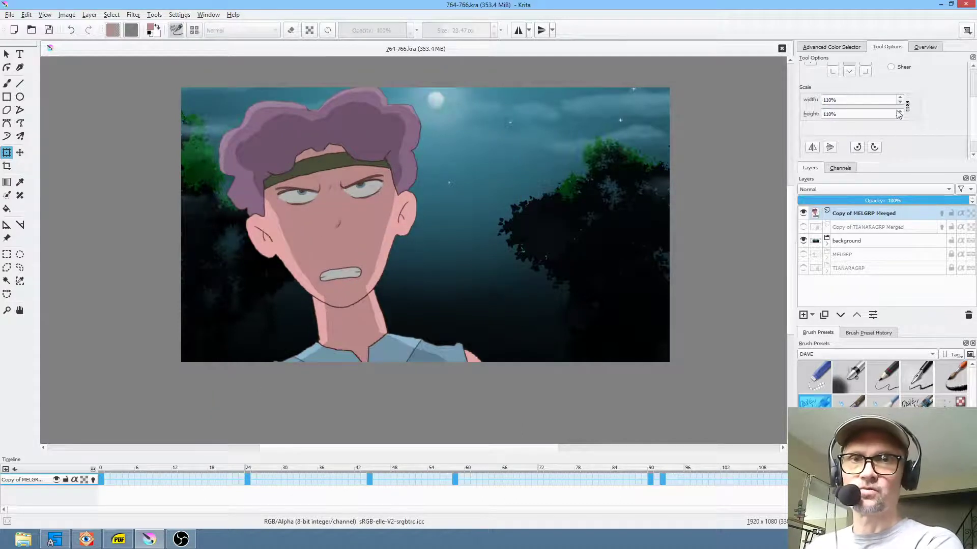
# - Try scaling the character by 125%, entering the value for the width of a new transform
pyautogui.click(858, 99)
pyautogui.moveTo(858, 100); pyautogui.dragTo(795, 98)
pyautogui.write('125')
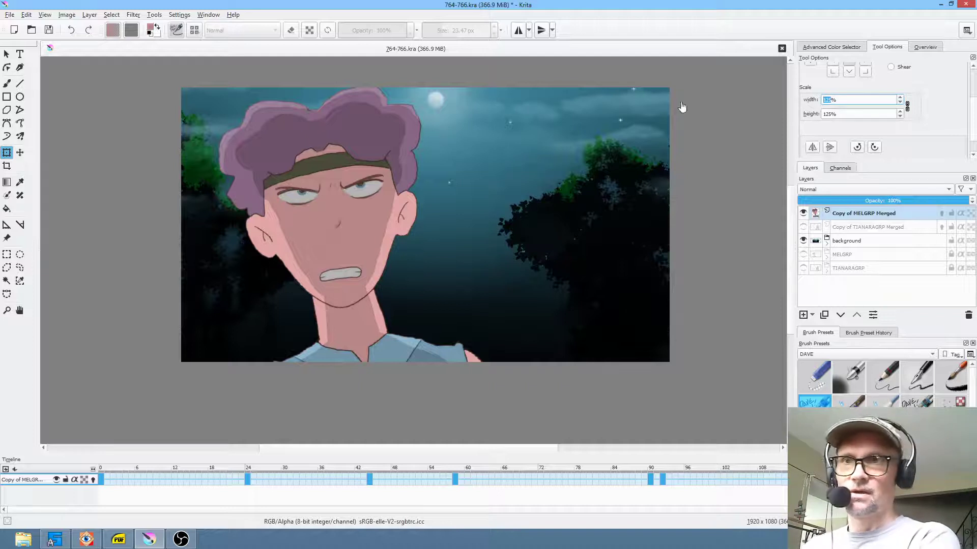
pyautogui.click(365, 213)
pyautogui.moveTo(849, 100); pyautogui.dragTo(790, 98)
pyautogui.write('125')
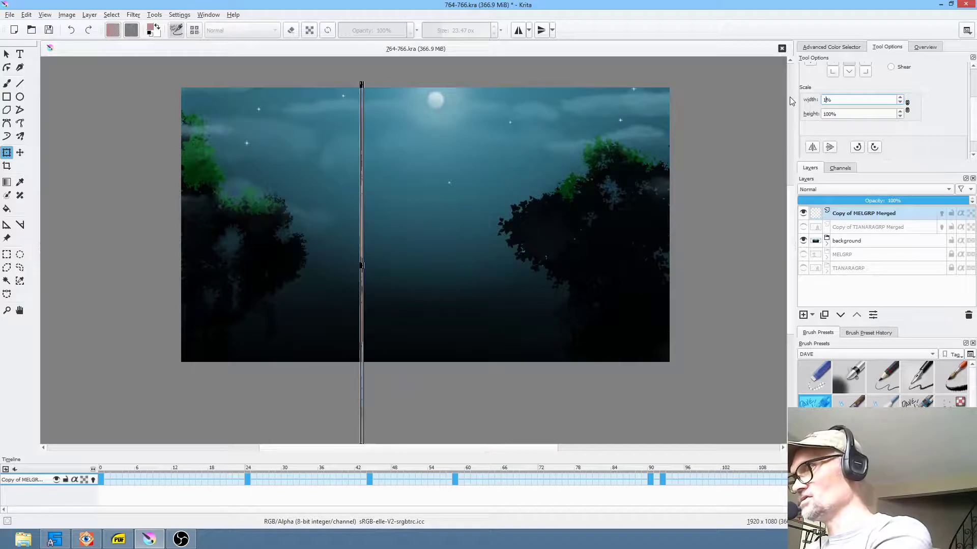
pyautogui.press('Return')
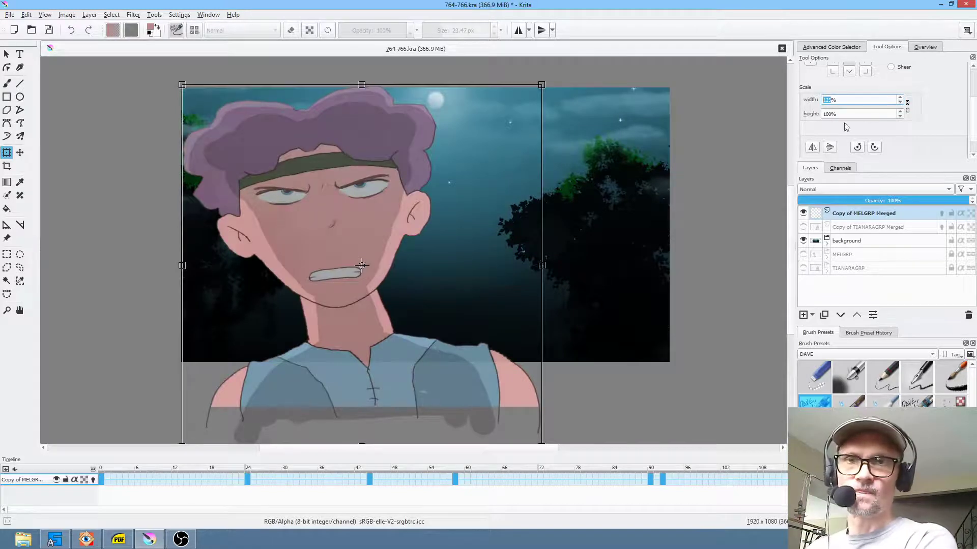
# - Reset the character's scale width to 100% and close the transform
pyautogui.write('2')
pyautogui.hotkey('ctrl', 'z')
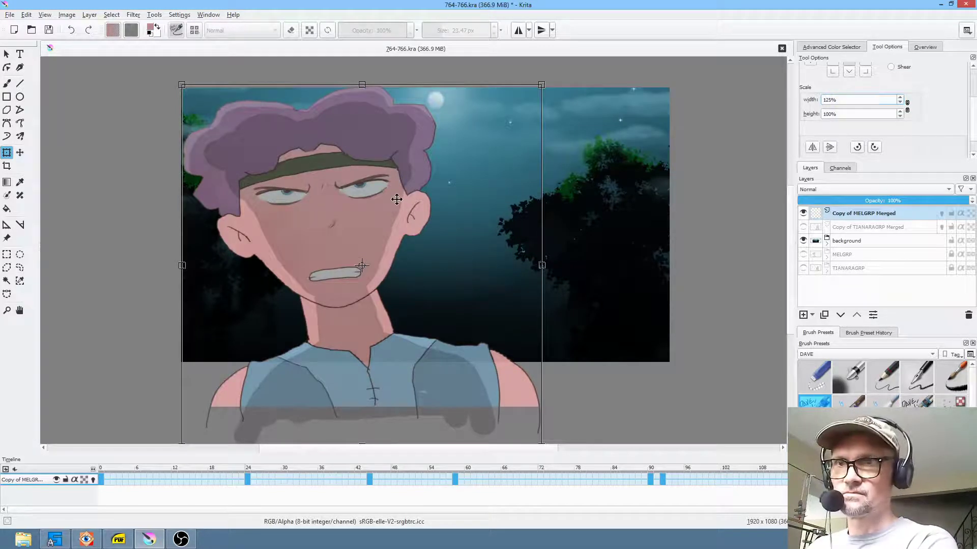
pyautogui.write('1')
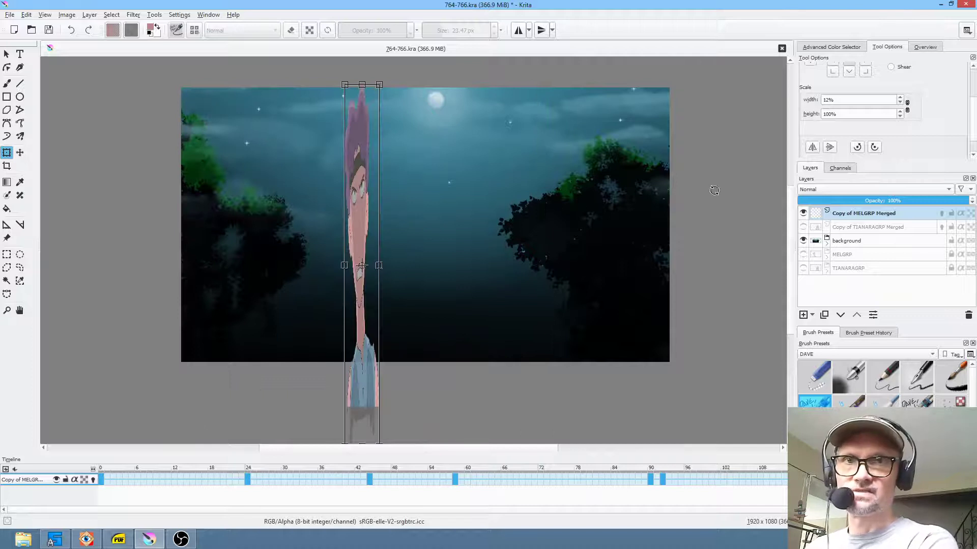
pyautogui.write('00')
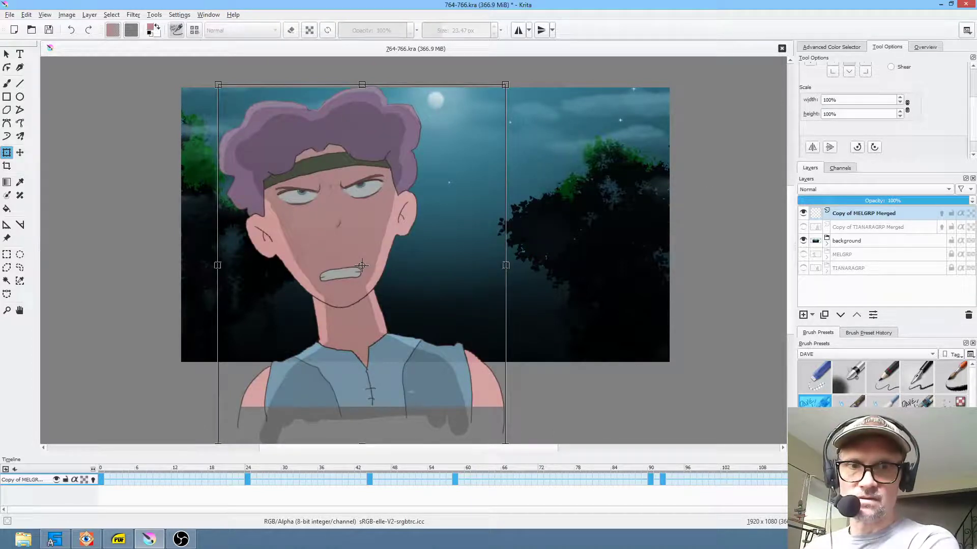
pyautogui.press('Return')
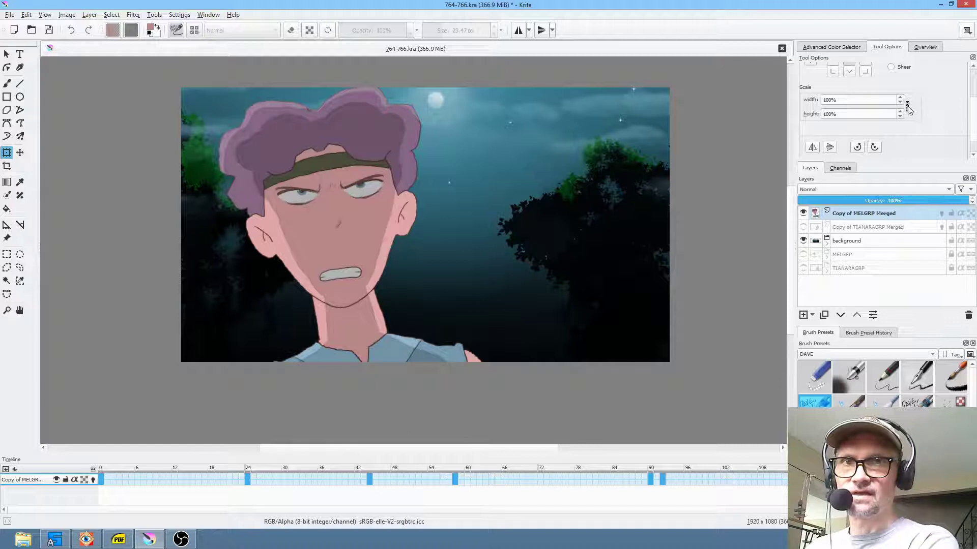
# - Set the linked scale values to 125% in width and height
pyautogui.moveTo(843, 101); pyautogui.dragTo(810, 94)
pyautogui.write('120')
pyautogui.press('BackSpace')
pyautogui.press('BackSpace')
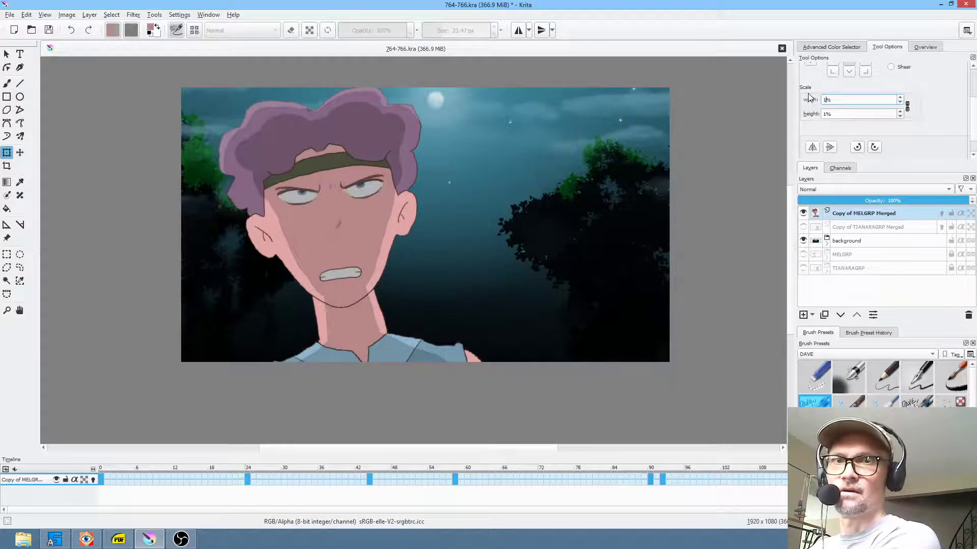
pyautogui.write('25')
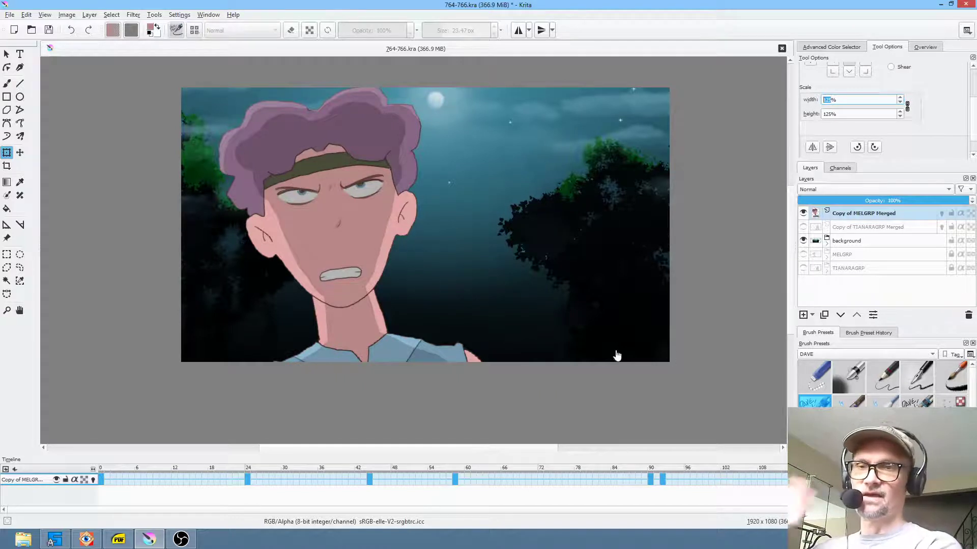
# - Save the document and compare the last two character sizes by undoing and redoing the fourth enlargement
pyautogui.click(49, 30)
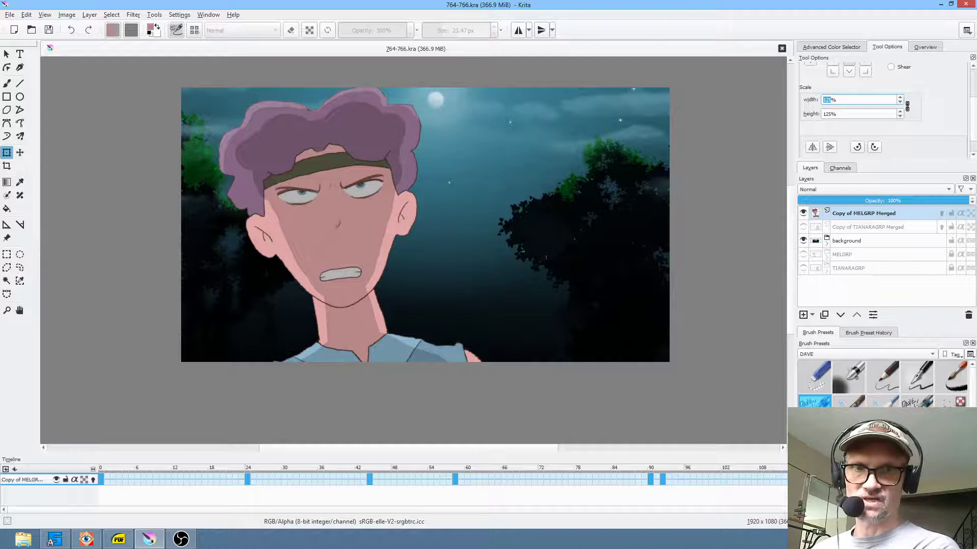
pyautogui.hotkey('ctrl', 'z')
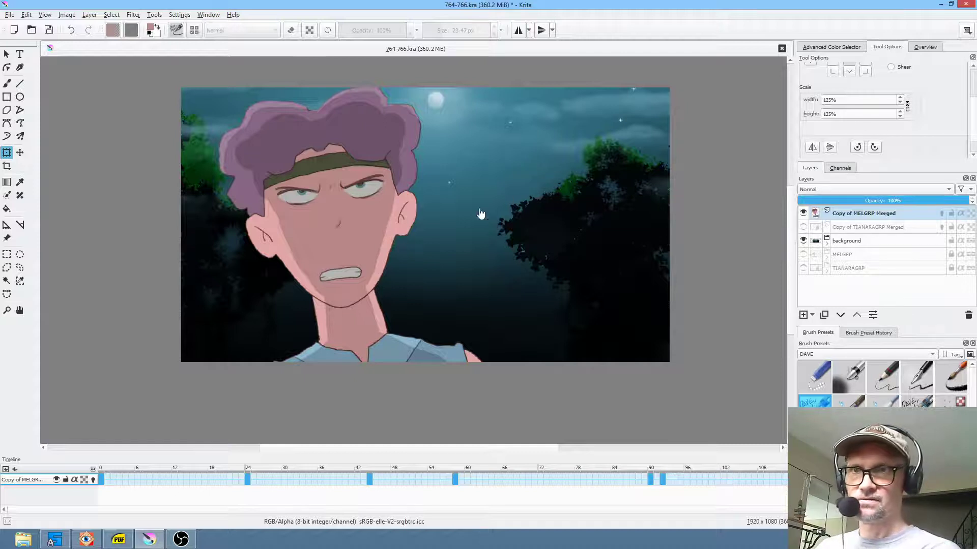
pyautogui.scroll(1, 420, 239)
pyautogui.scroll(-1, 425, 238)
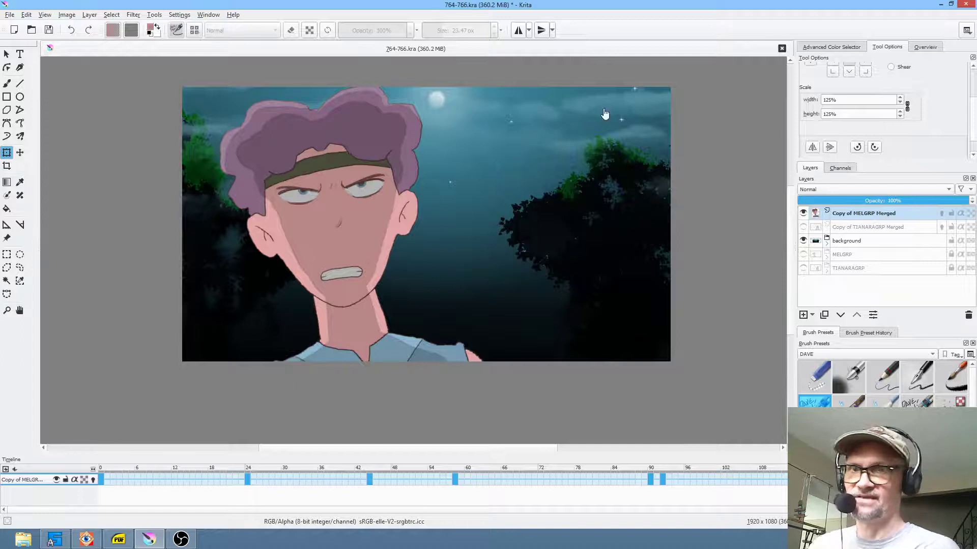
pyautogui.hotkey('ctrl', 'z')
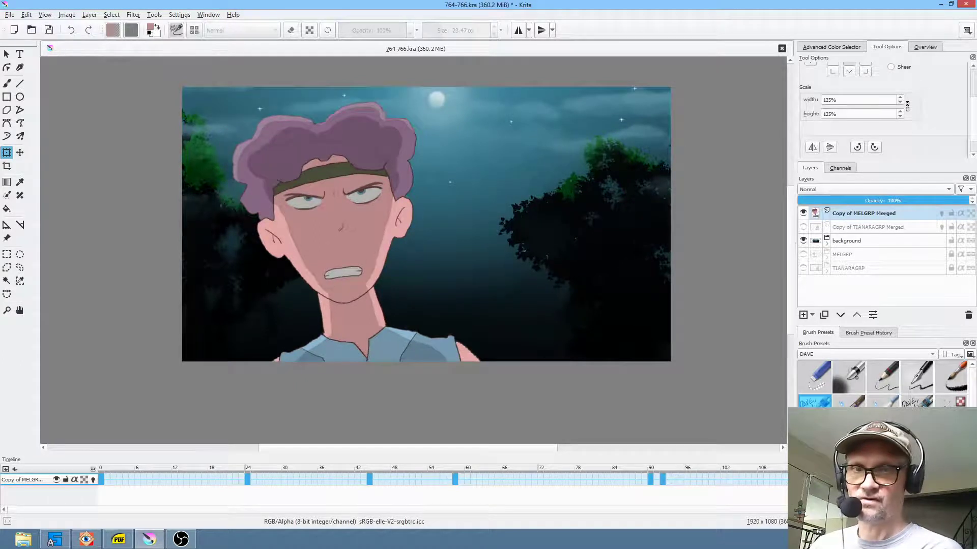
pyautogui.hotkey('ctrl', 'shift', 'z')
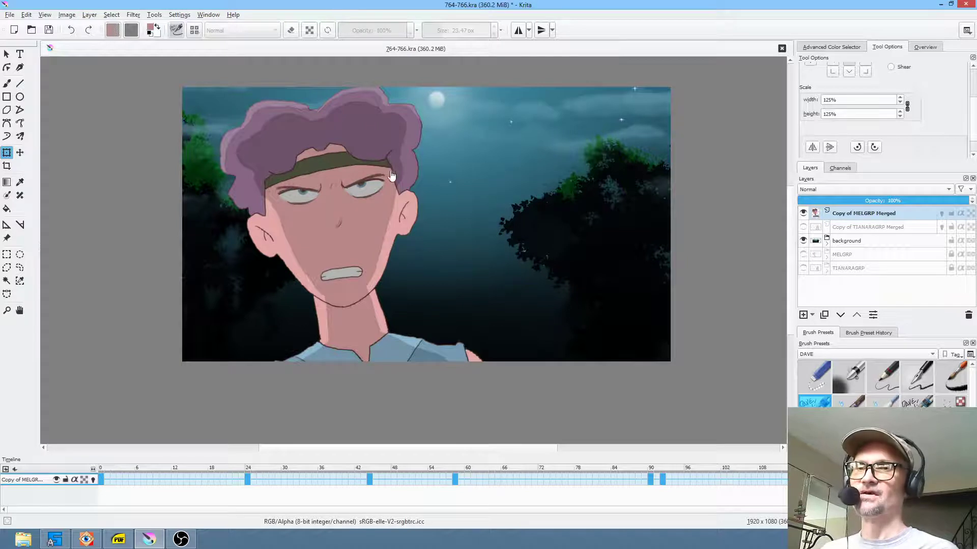
# - Start a new transform of the character, scale it to 125% in width and height, and apply it
pyautogui.click(342, 203)
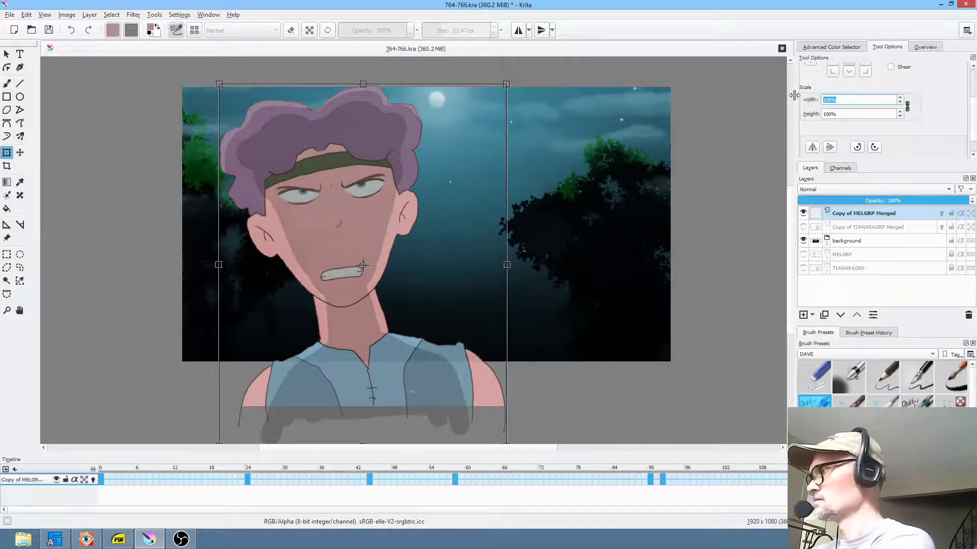
pyautogui.write('125')
pyautogui.press('Return')
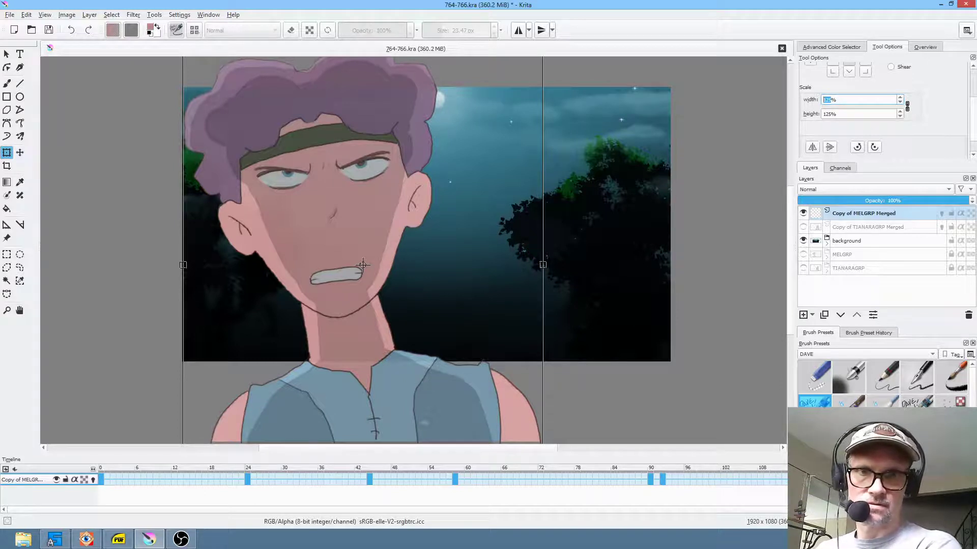
pyautogui.press('Return')
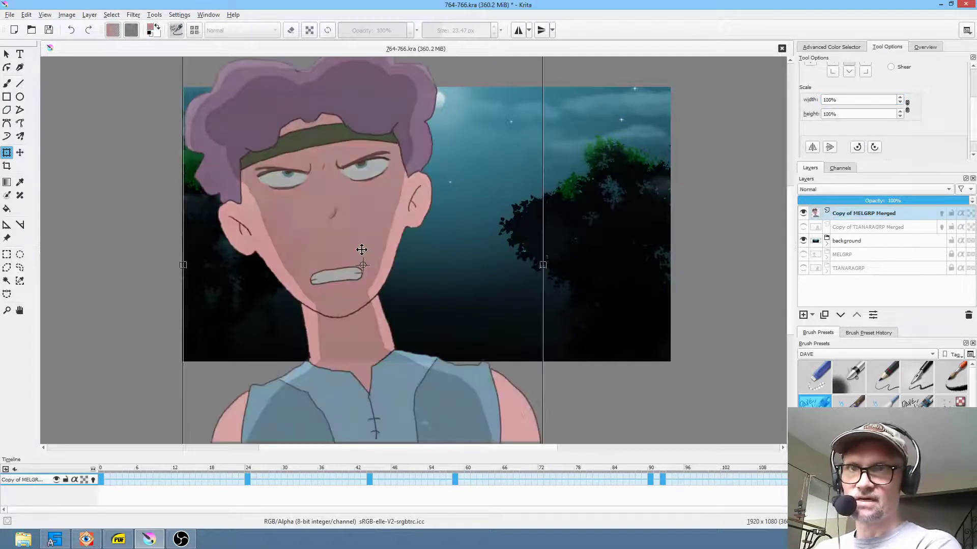
# - Scale the character to 125% in width and height, apply the transform and repeat the last Blur filter on it
pyautogui.doubleClick(843, 100)
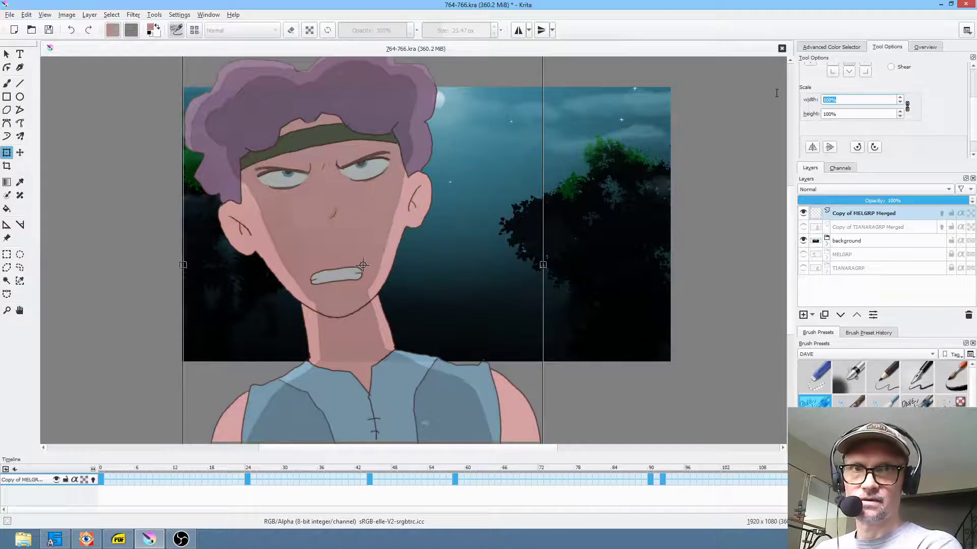
pyautogui.write('125')
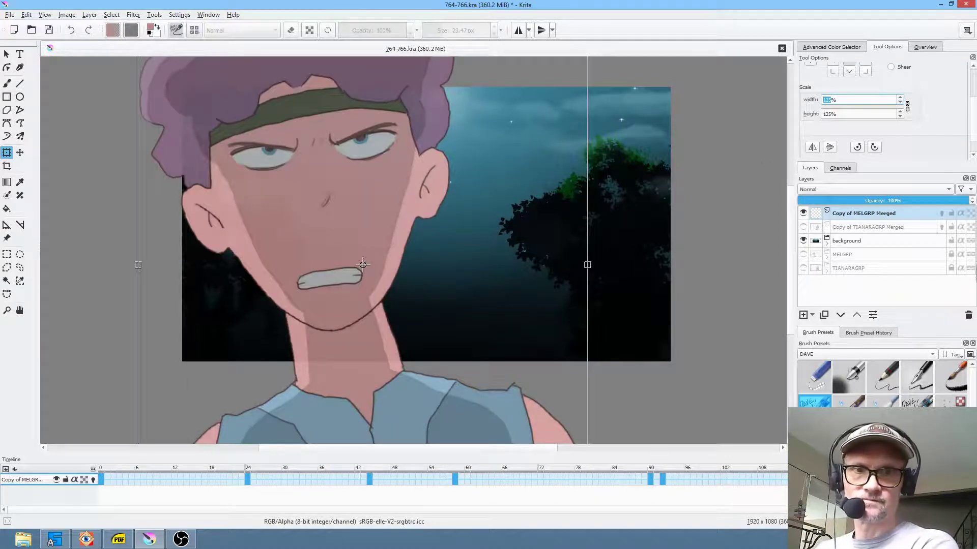
pyautogui.click(139, 17)
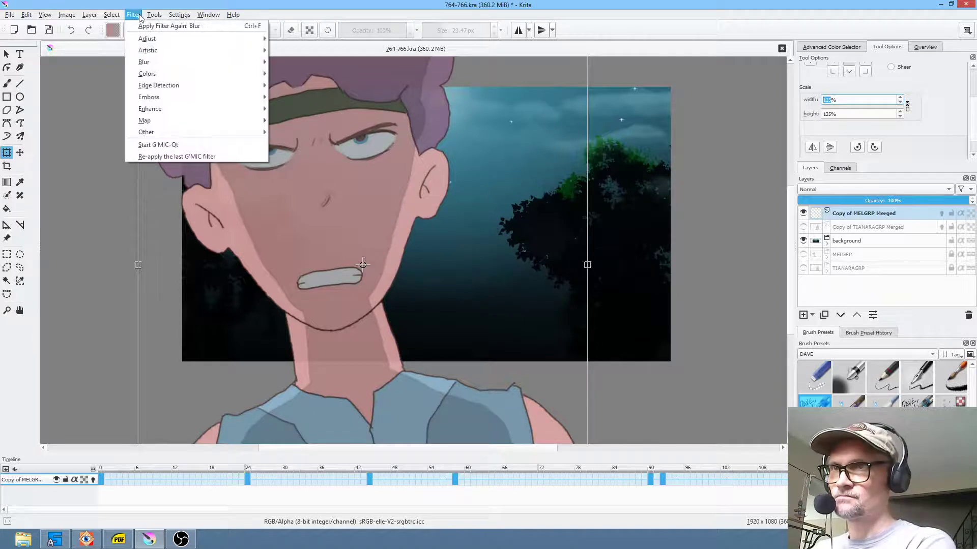
pyautogui.click(140, 25)
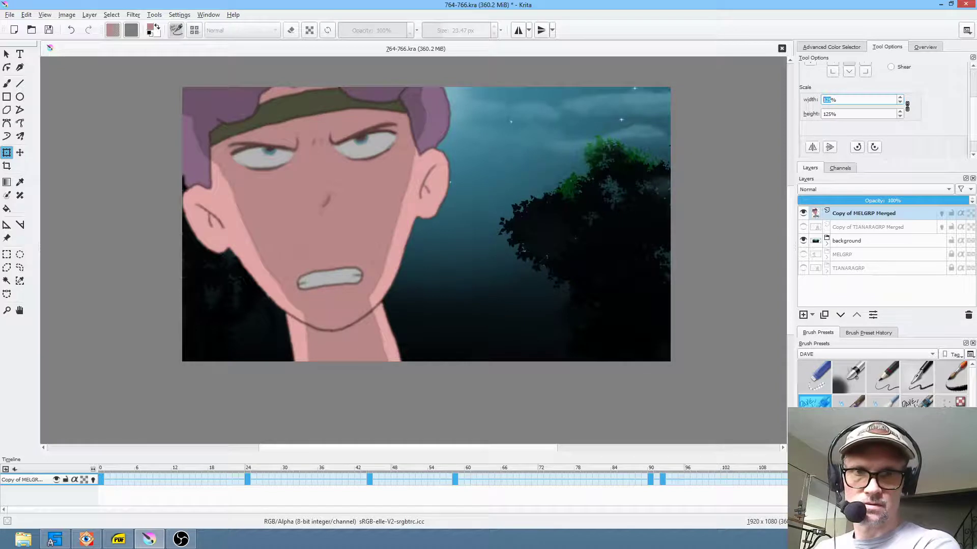
# - Start a new transform of the blurred character, scale it to 125% in width and height, and apply it
pyautogui.click(389, 181)
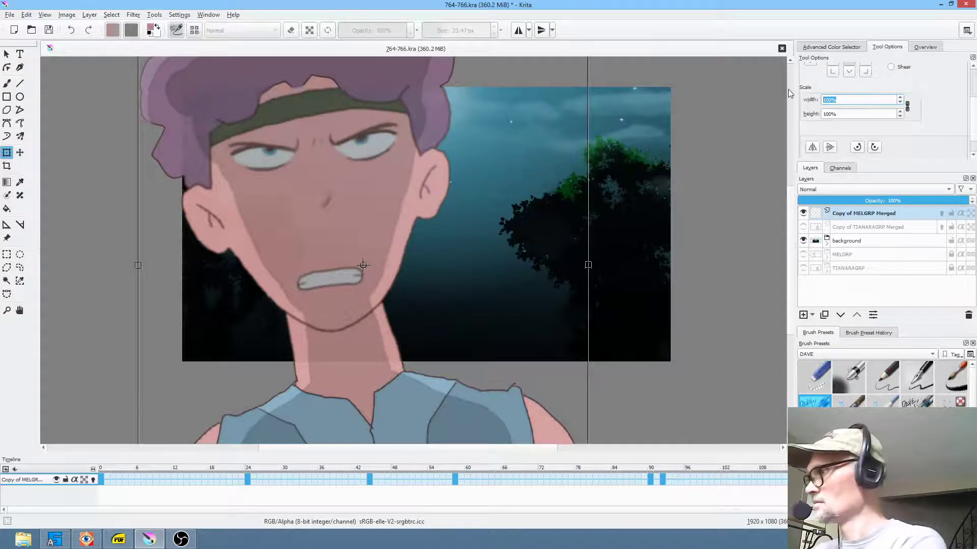
pyautogui.write('125')
pyautogui.press('Return')
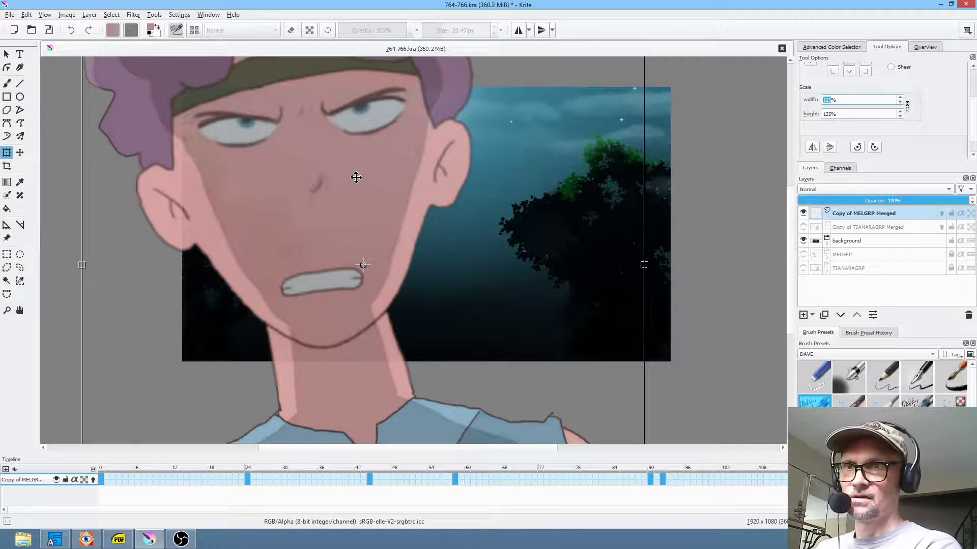
pyautogui.press('Return')
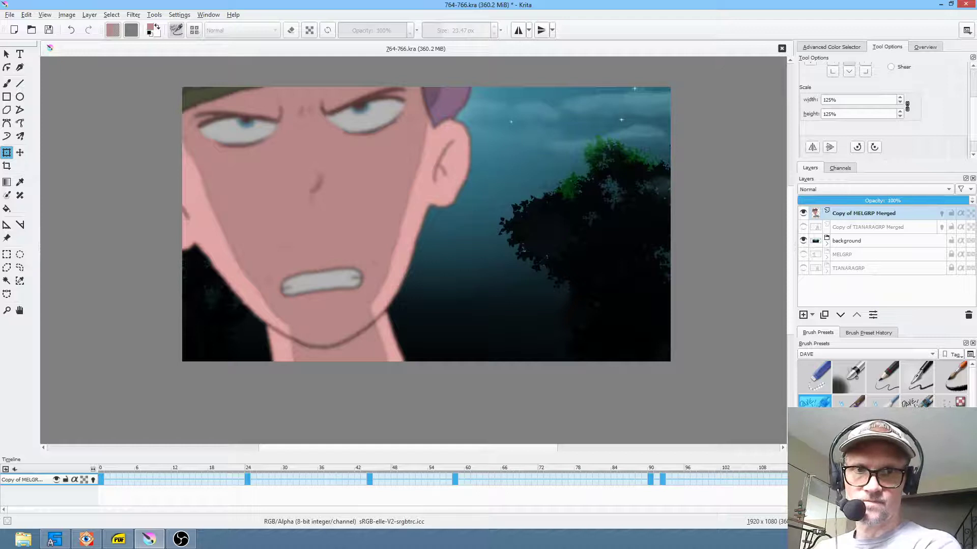
# - Enlarge the character freehand to about 123% in width and 124% in height and apply the transform
pyautogui.click(380, 199)
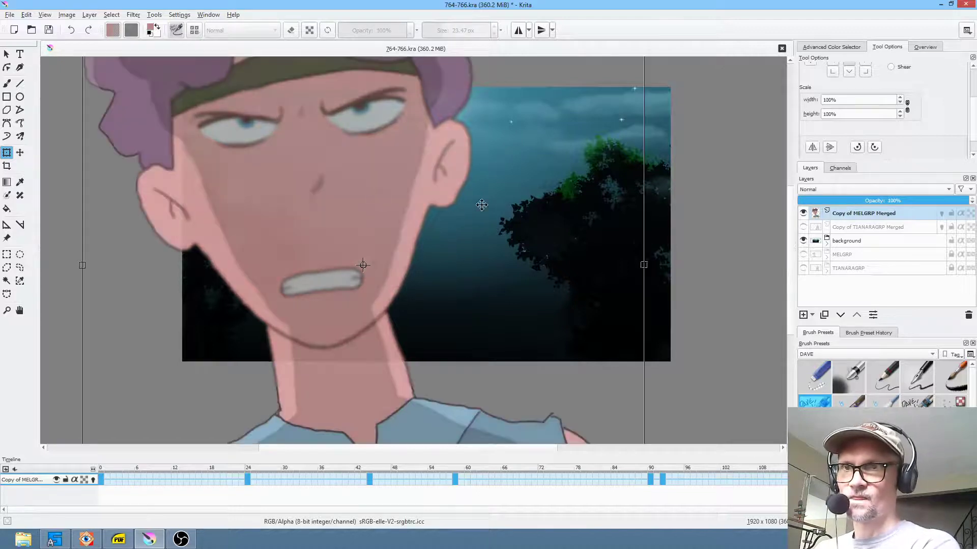
pyautogui.scroll(-2, 518, 233)
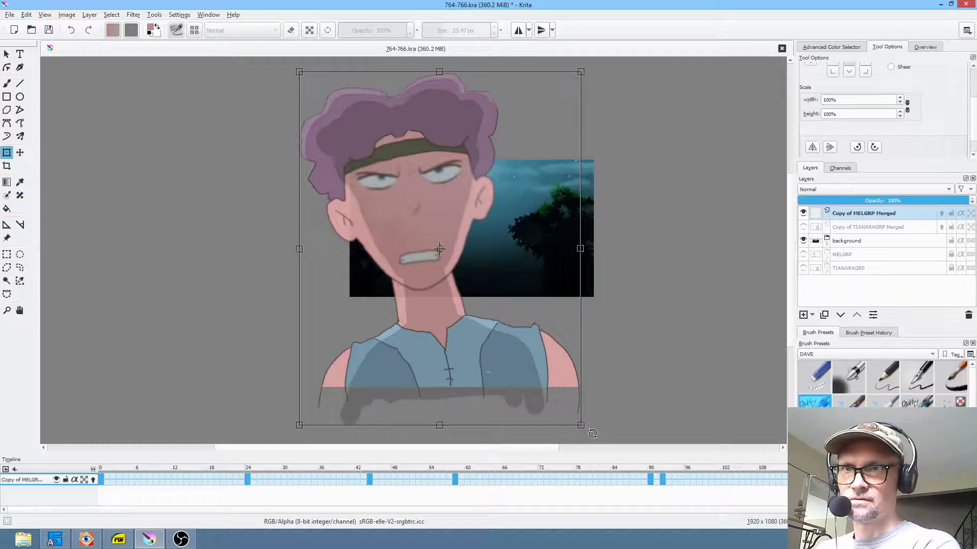
pyautogui.moveTo(580, 424); pyautogui.dragTo(635, 478)
pyautogui.hotkey('ctrl', 'z')
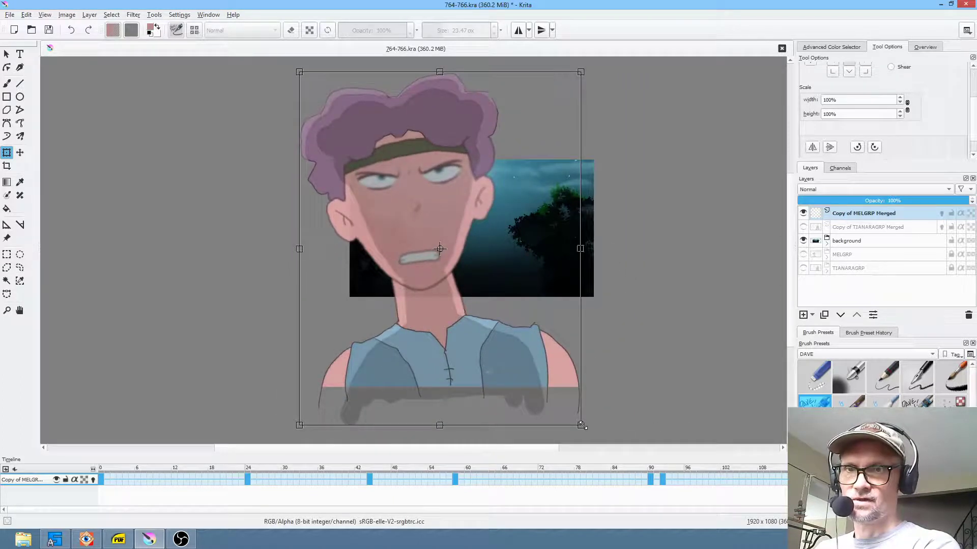
pyautogui.moveTo(581, 426); pyautogui.dragTo(583, 427)
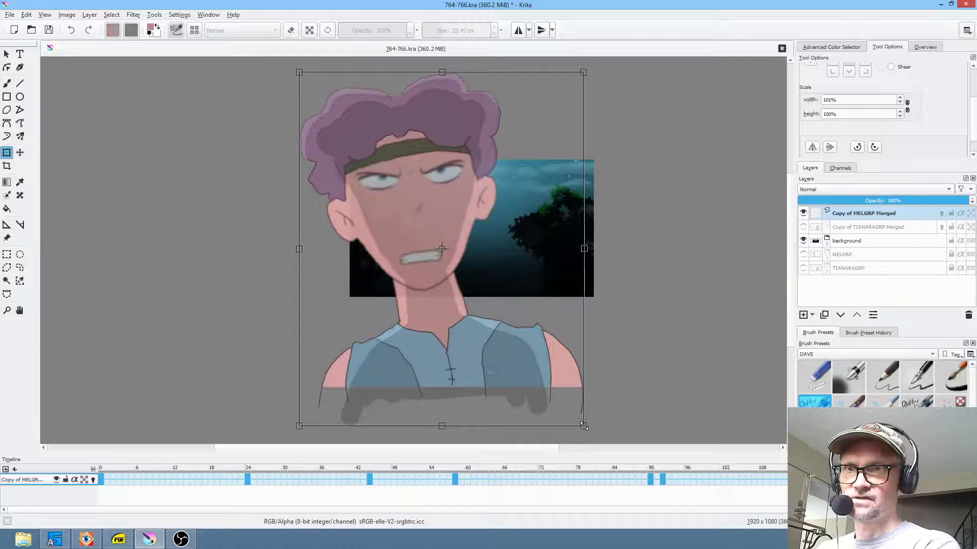
pyautogui.moveTo(584, 426); pyautogui.dragTo(639, 451)
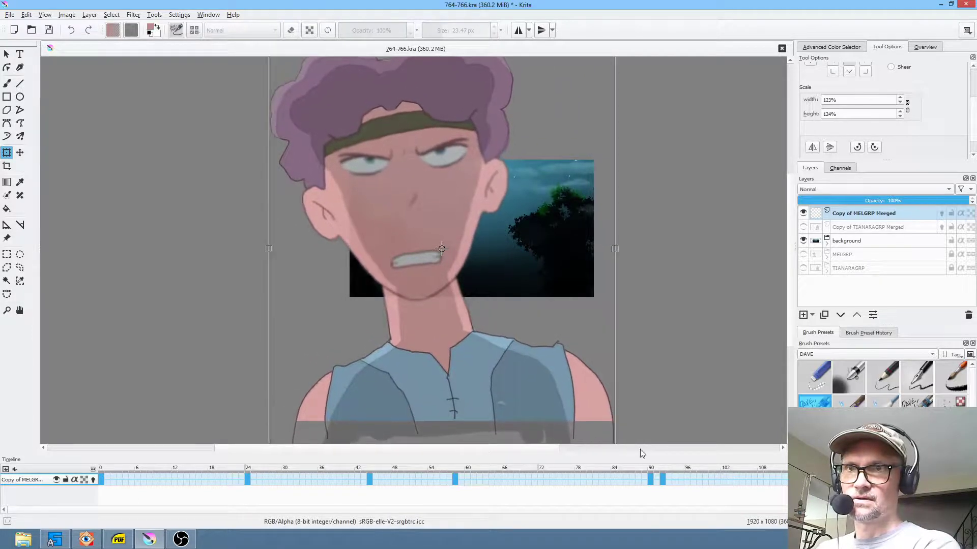
pyautogui.click(518, 275)
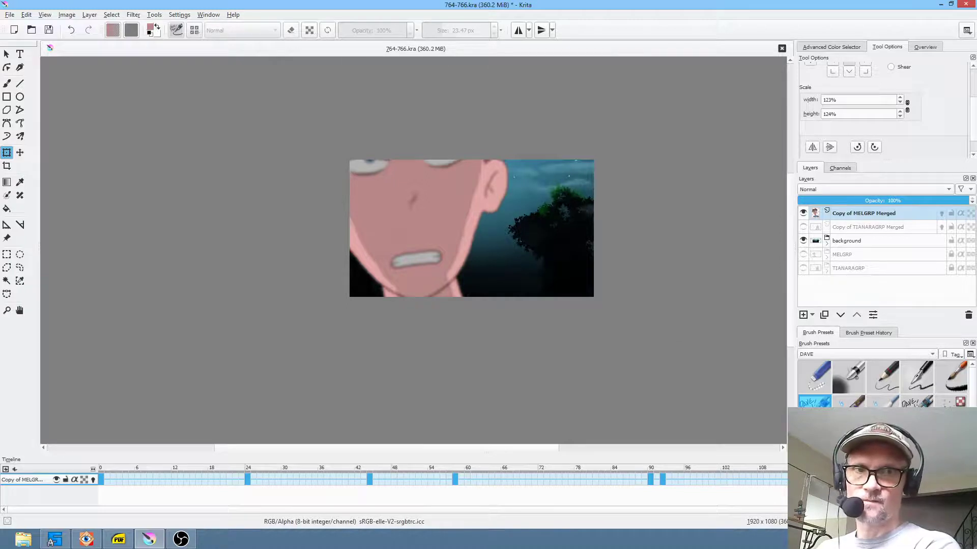
# - Compare the last two character sizes by undoing and redoing the latest enlargement
pyautogui.hotkey('ctrl', 'z')
pyautogui.hotkey('ctrl', 'shift', 'z')
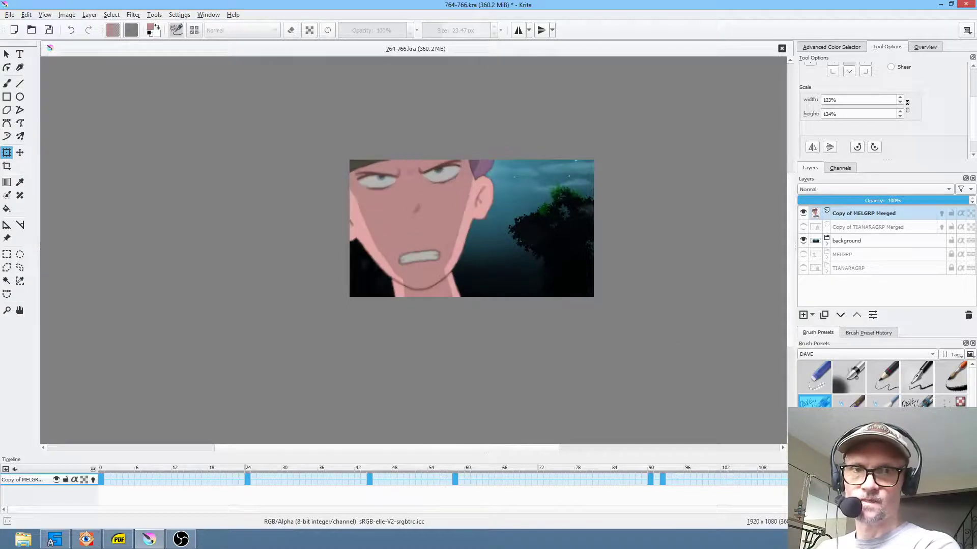
pyautogui.hotkey('ctrl', 'shift', 'z')
pyautogui.hotkey('ctrl', 'z')
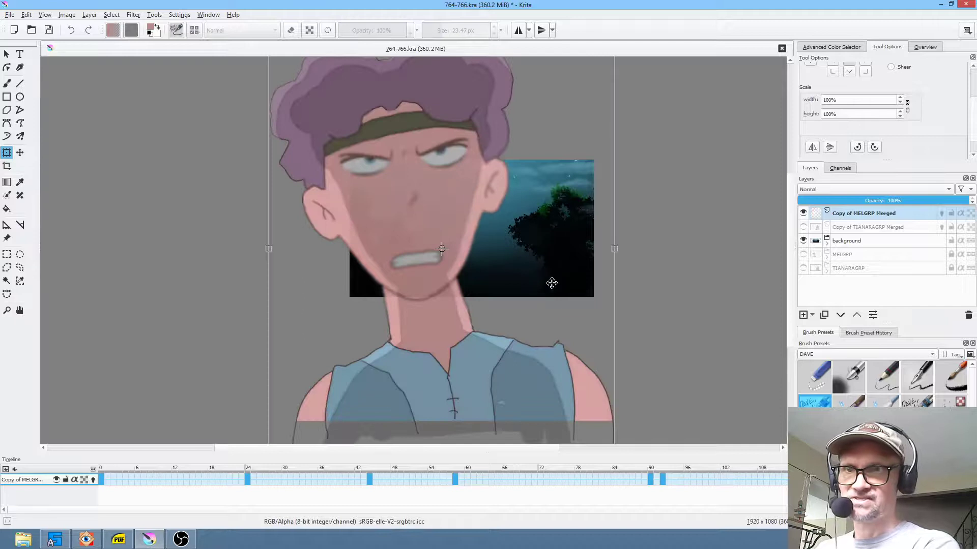
# - Enlarge the character freehand to about 151% in width and 154% in height and apply the transform
pyautogui.scroll(-2, 522, 265)
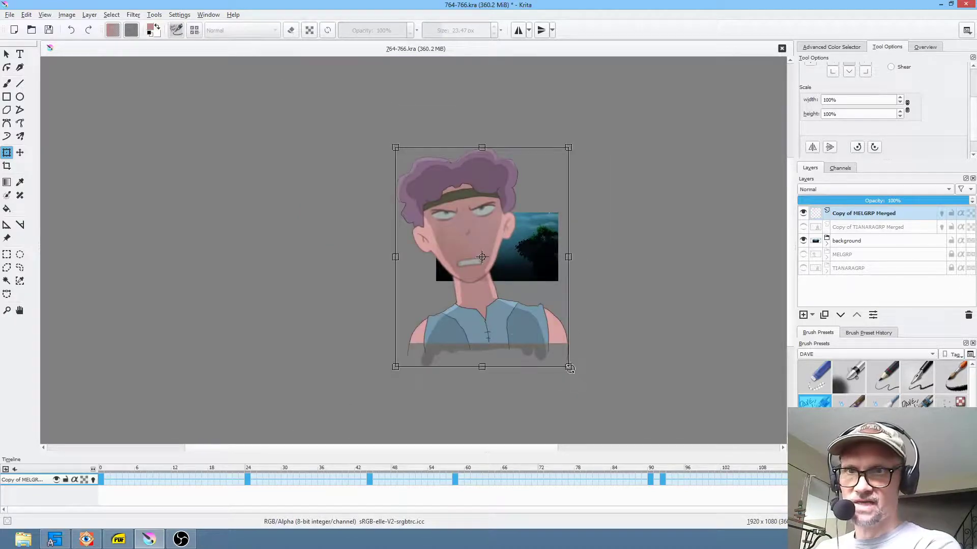
pyautogui.moveTo(570, 368)
pyautogui.mouseDown()
pyautogui.moveTo(632, 418)
pyautogui.moveTo(571, 372)
pyautogui.mouseUp()
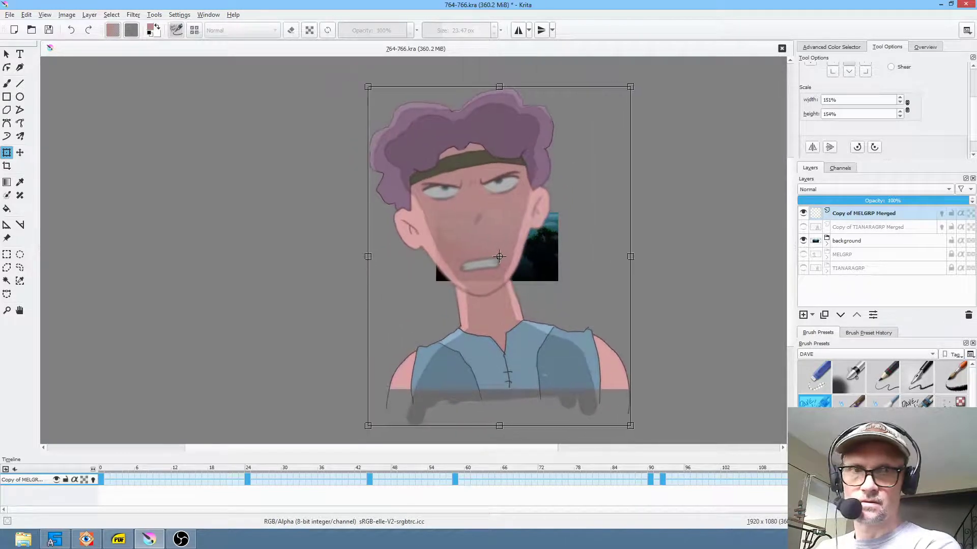
pyautogui.press('Return')
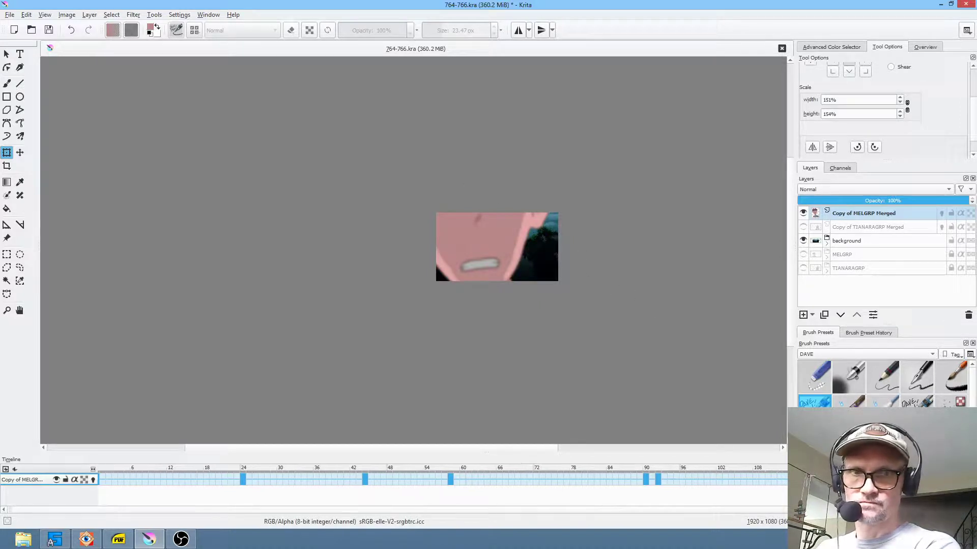
# - Save the document and play back the zoom-in over the frame range starting at about frame 108
pyautogui.moveTo(809, 509); pyautogui.dragTo(906, 509)
pyautogui.click(72, 31)
pyautogui.click(47, 30)
pyautogui.click(673, 481)
pyautogui.moveTo(673, 480); pyautogui.dragTo(941, 480)
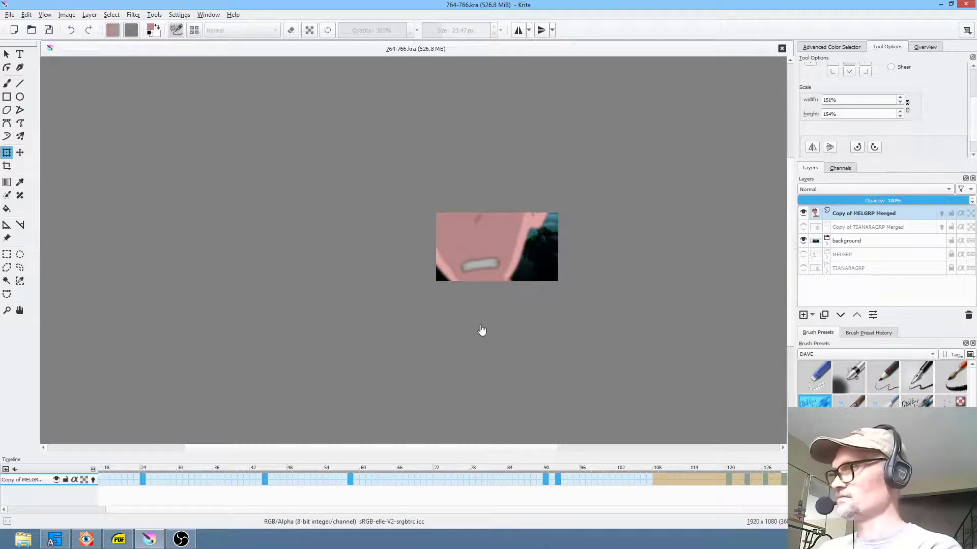
pyautogui.press('space')
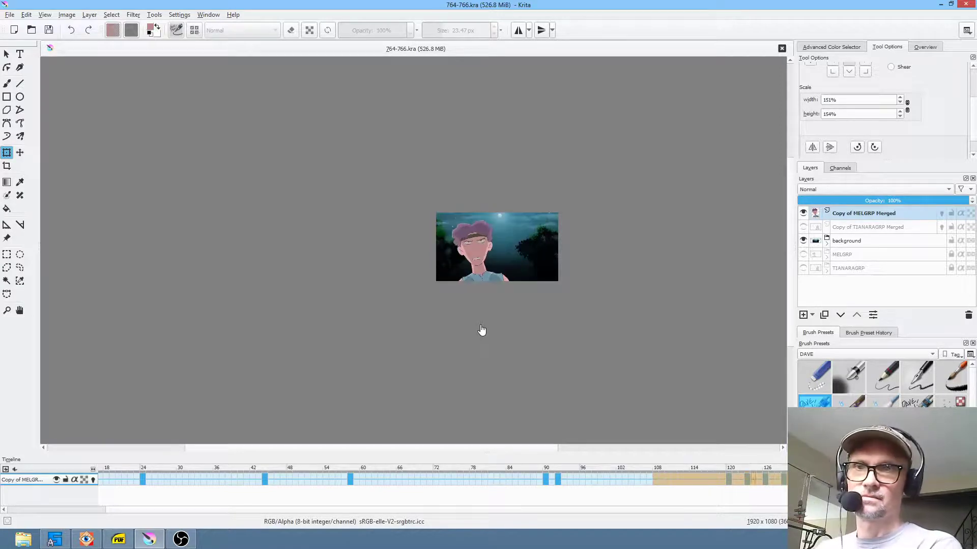
# - Check the character's keyframes at frames 123 and 126 and play back the range starting at about frame 115
pyautogui.click(766, 480)
pyautogui.moveTo(765, 481)
pyautogui.mouseDown()
pyautogui.moveTo(760, 471)
pyautogui.moveTo(746, 477)
pyautogui.mouseUp()
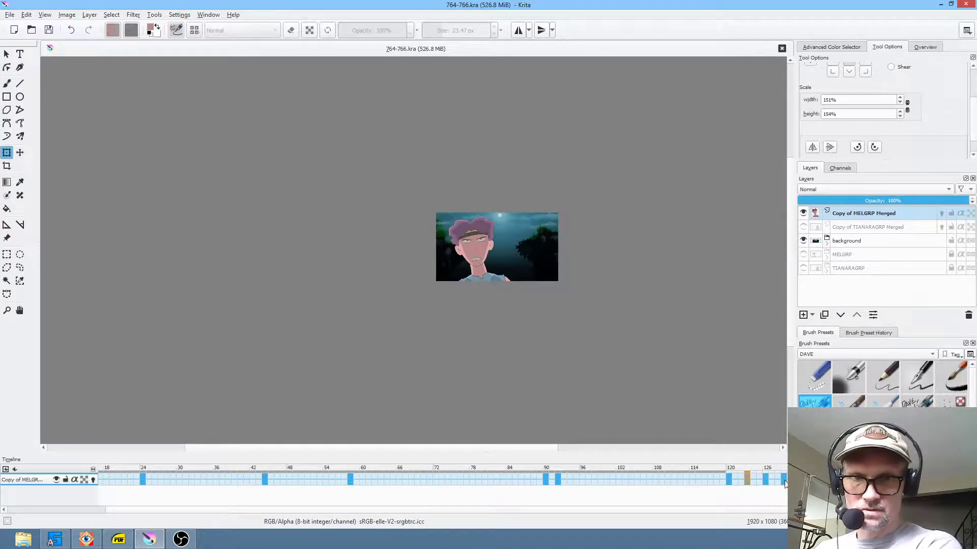
pyautogui.click(766, 479)
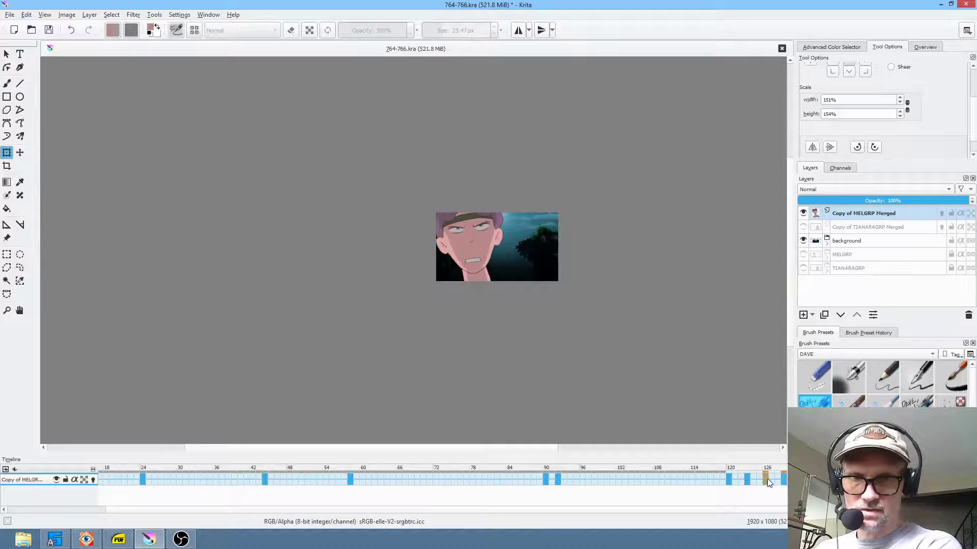
pyautogui.click(669, 479)
pyautogui.moveTo(698, 479); pyautogui.dragTo(814, 479)
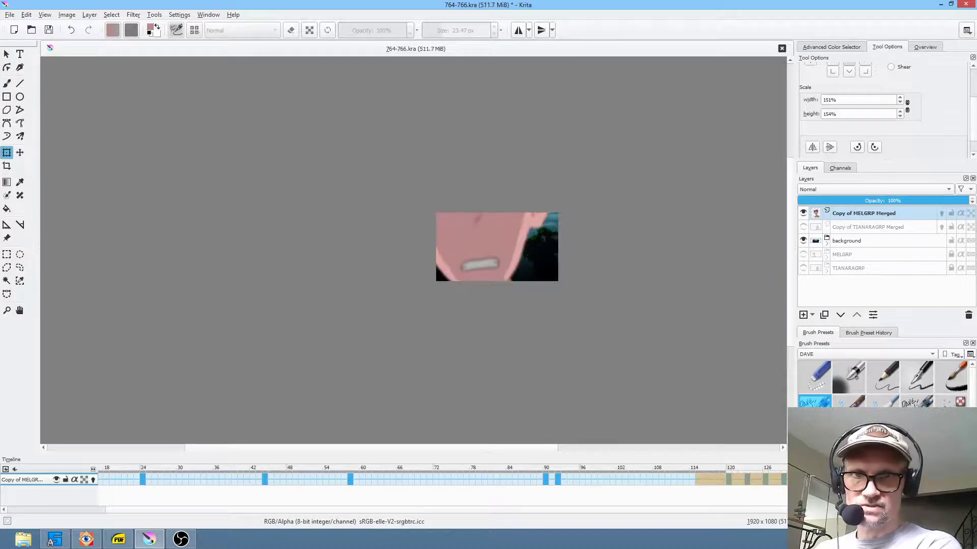
pyautogui.press('space')
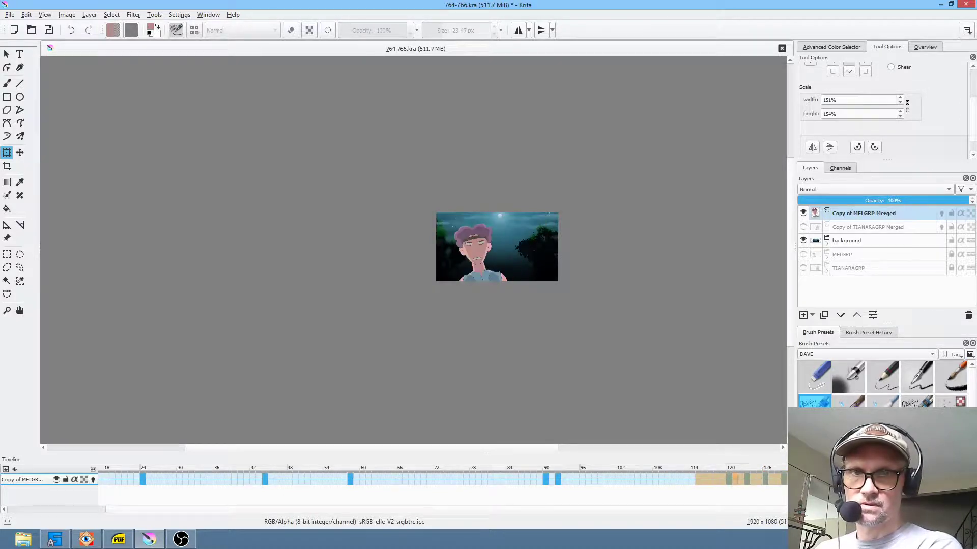
# - Stop the playback, inspect the keyframes at frames 129 and 120, and play the animation again
pyautogui.click(773, 479)
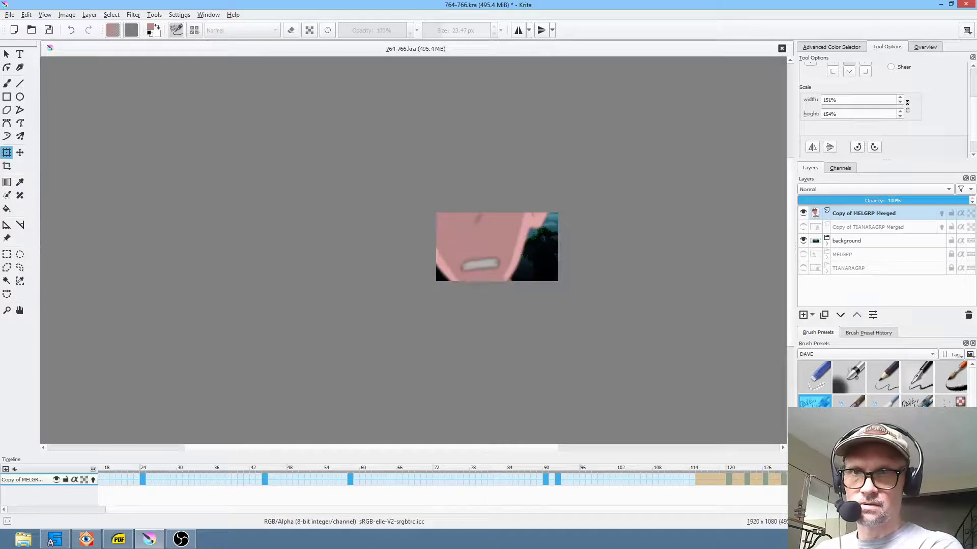
pyautogui.click(783, 481)
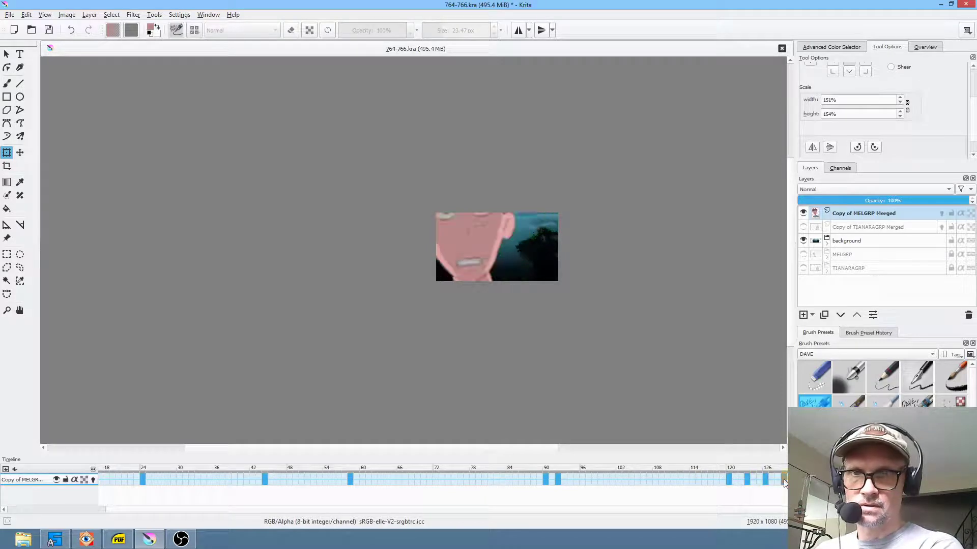
pyautogui.click(729, 480)
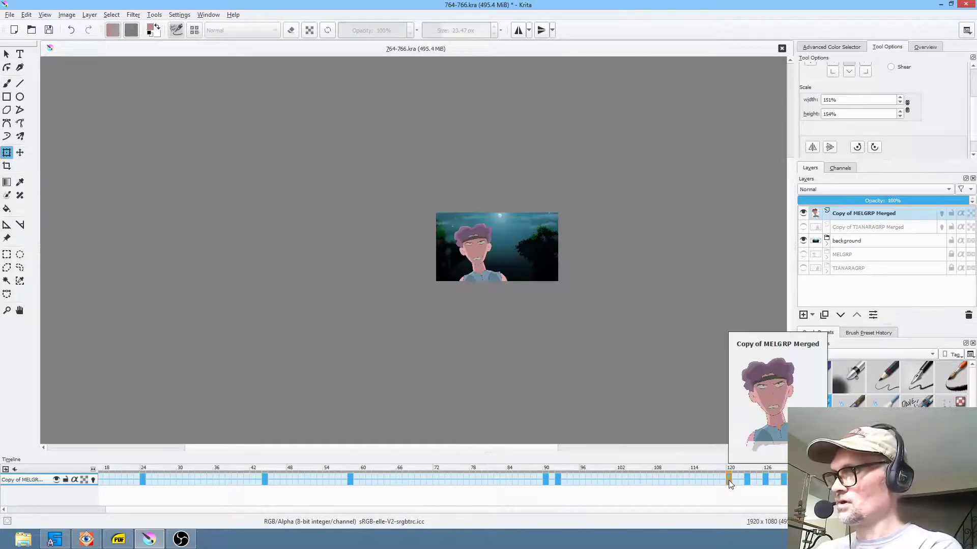
pyautogui.press('space')
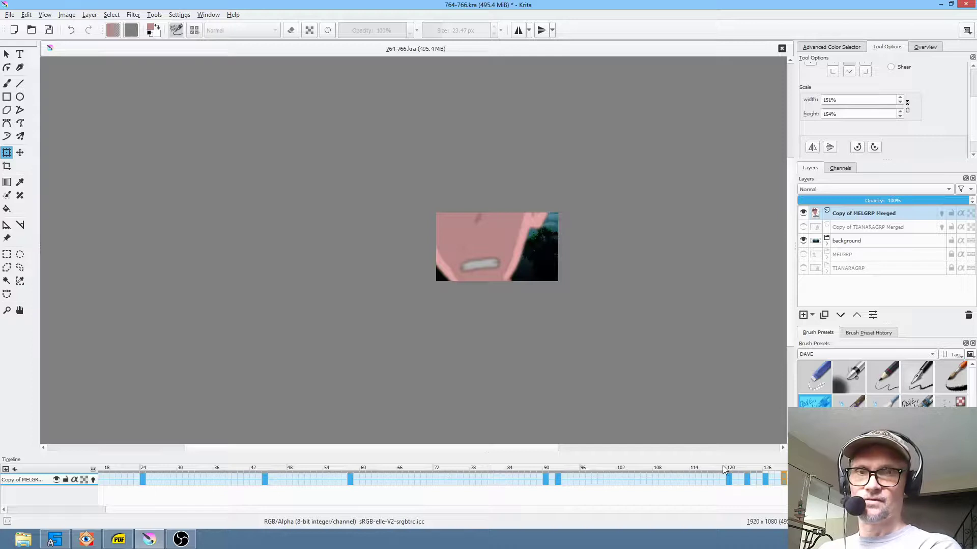
# - Open the cross-channel adjustment curves for the character at frame 120 and lower both ends of the Saturation curve
pyautogui.click(727, 479)
pyautogui.scroll(3, 518, 266)
pyautogui.scroll(1, 519, 266)
pyautogui.moveTo(516, 263); pyautogui.dragTo(506, 312)
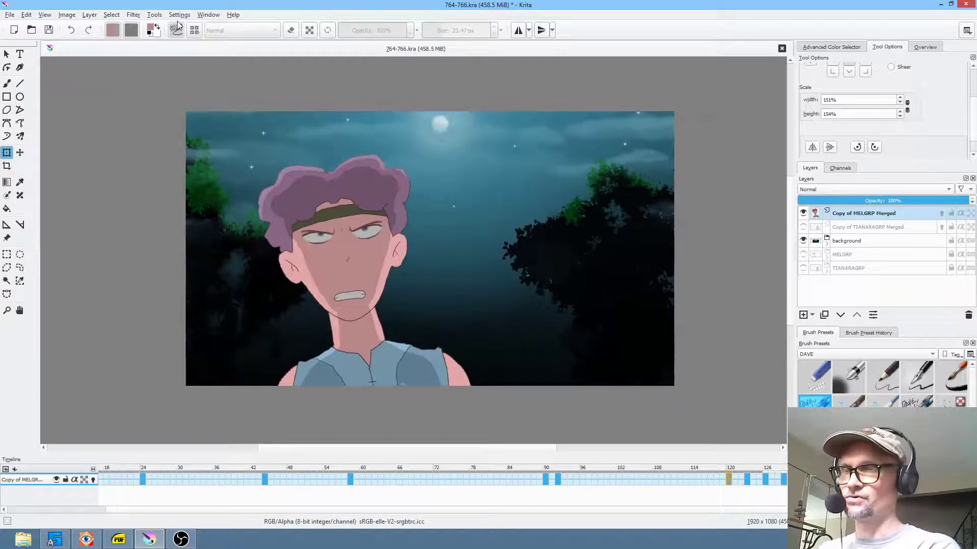
pyautogui.click(133, 15)
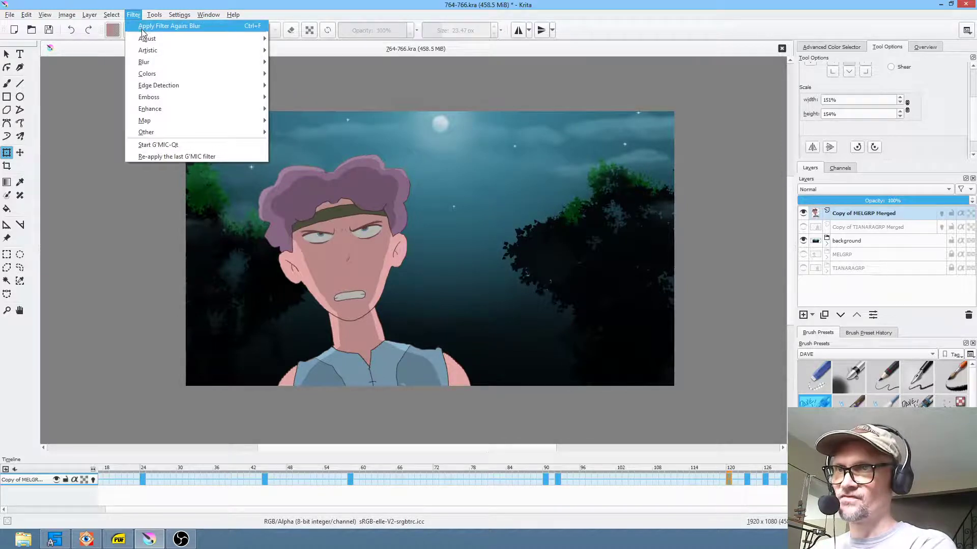
pyautogui.moveTo(154, 39)
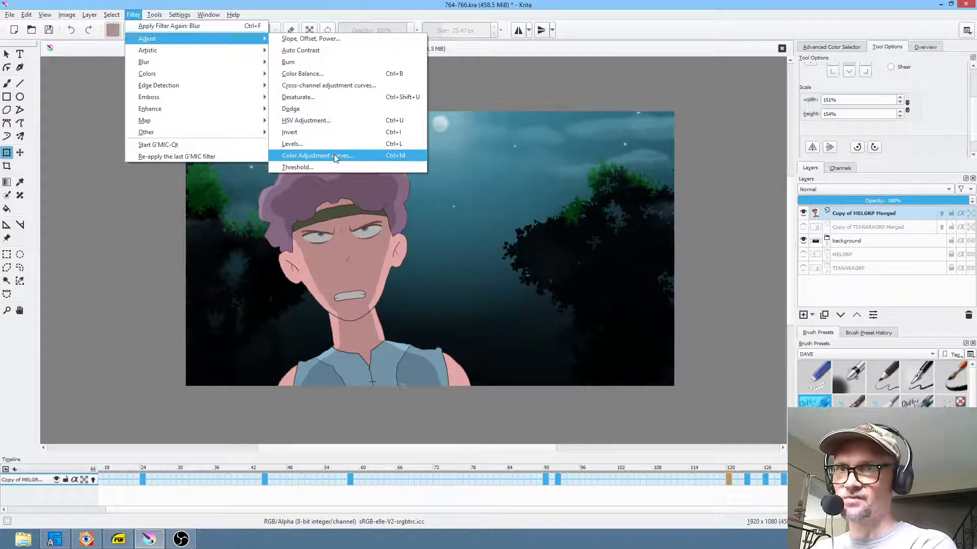
pyautogui.click(355, 87)
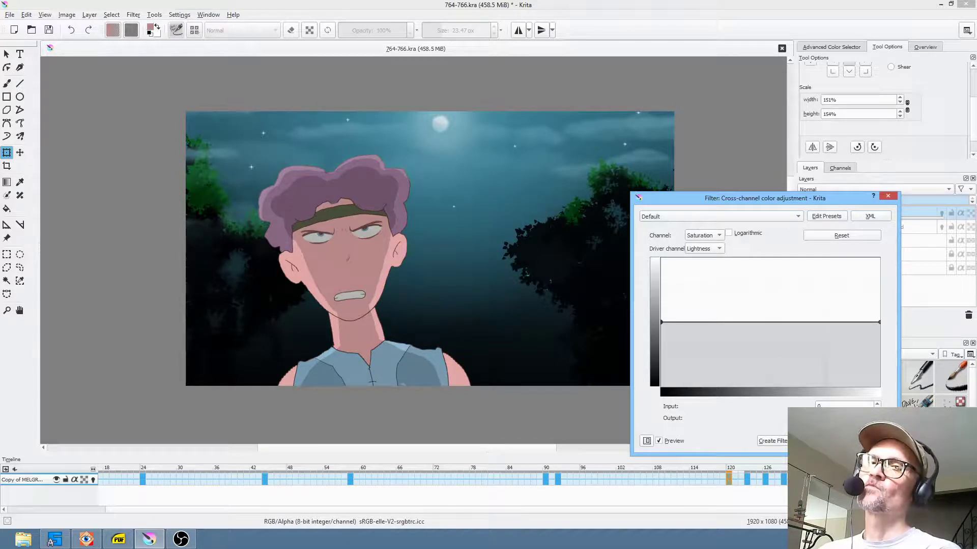
pyautogui.moveTo(660, 320); pyautogui.dragTo(647, 339)
pyautogui.moveTo(878, 321); pyautogui.dragTo(878, 336)
# - Switch the adjusted channel to Lightness and toggle the filter preview to compare the character with and without the adjustment
pyautogui.click(710, 240)
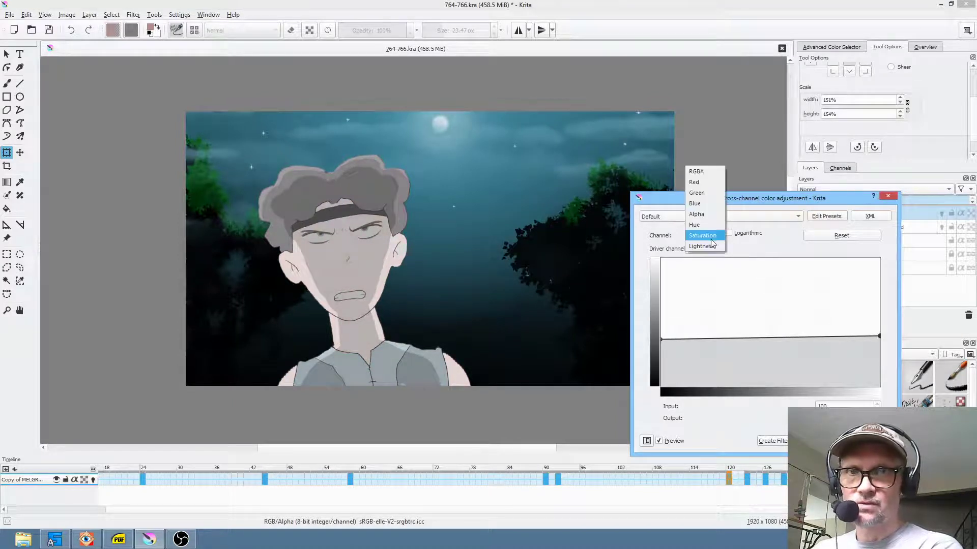
pyautogui.click(712, 246)
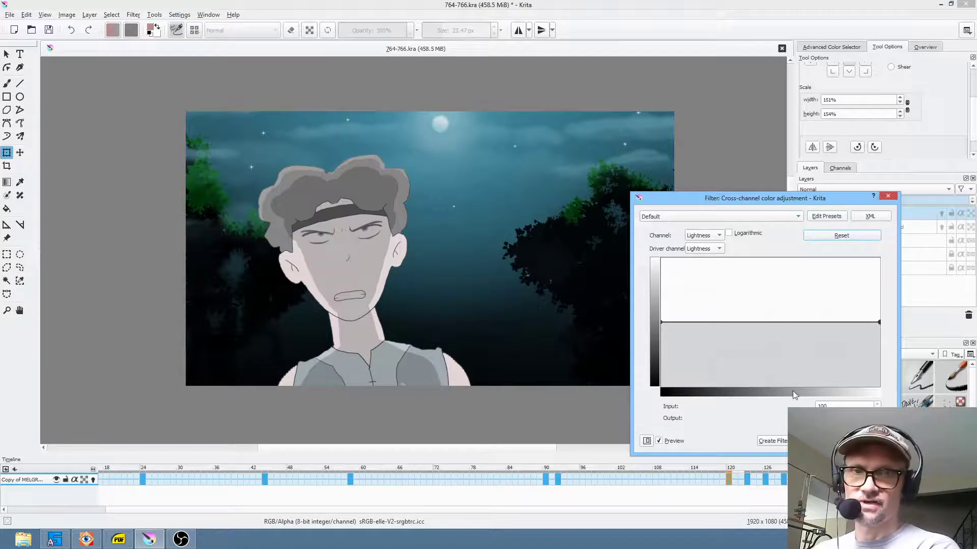
pyautogui.click(658, 441)
pyautogui.click(658, 441)
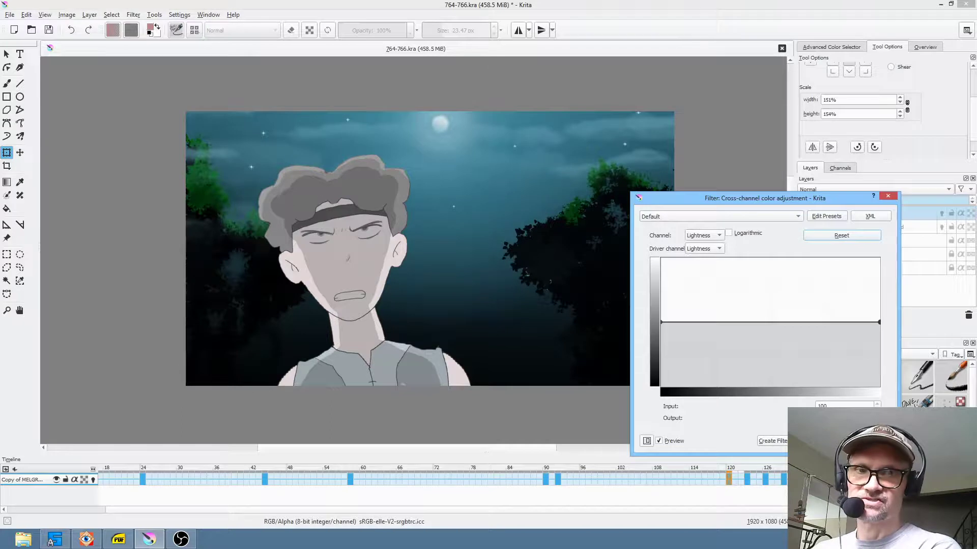
# - Discard the current adjustment and try darkening the character at frame 120 by lowering both ends of the cross-channel Lightness curve
pyautogui.click(869, 441)
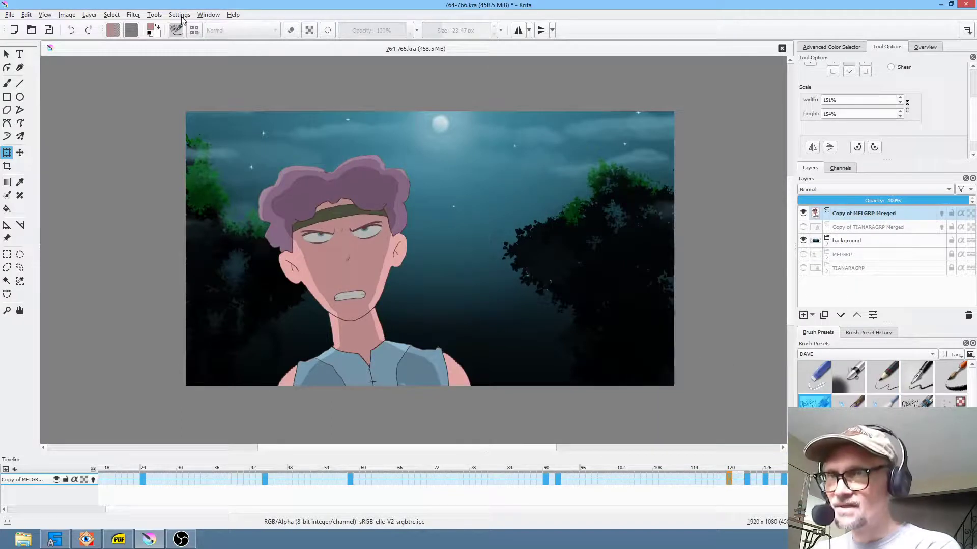
pyautogui.click(134, 15)
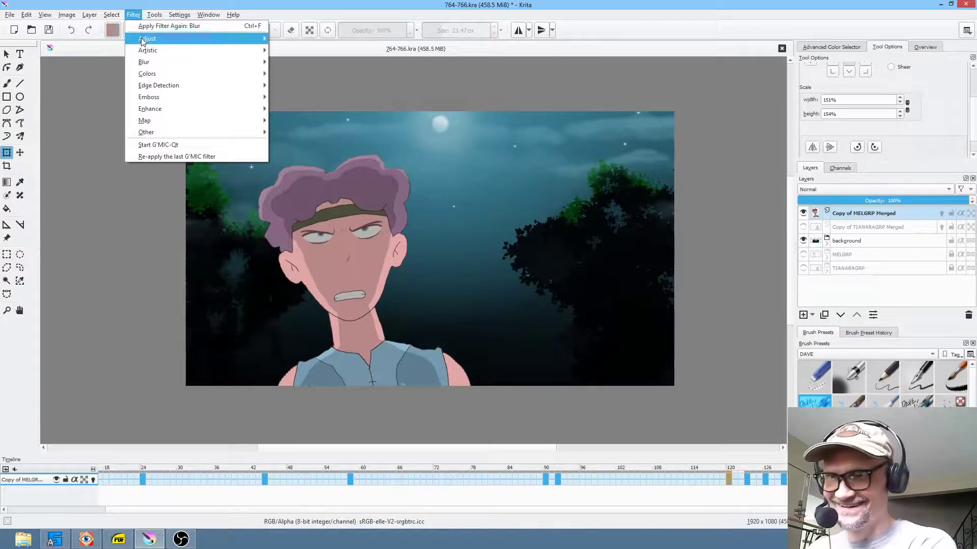
pyautogui.moveTo(142, 40)
pyautogui.click(315, 84)
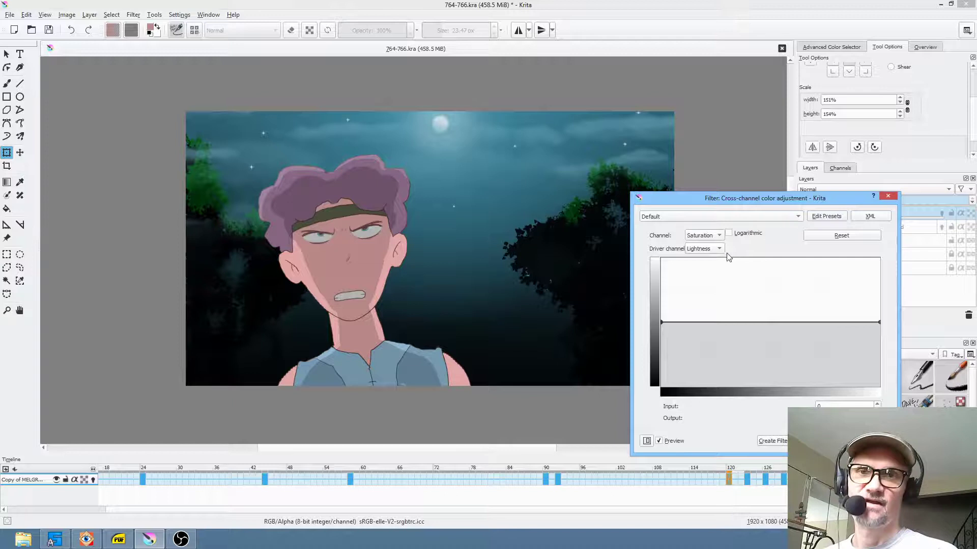
pyautogui.click(714, 237)
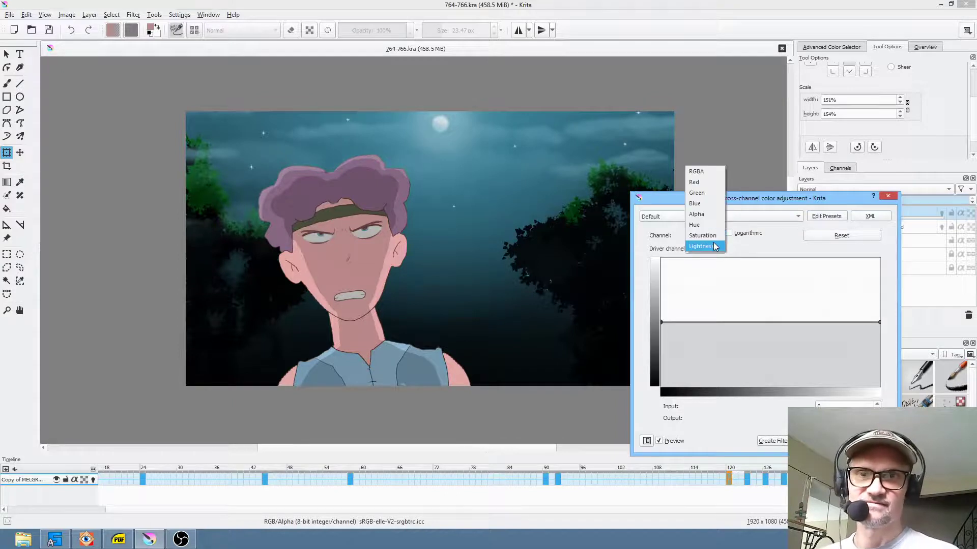
pyautogui.click(718, 246)
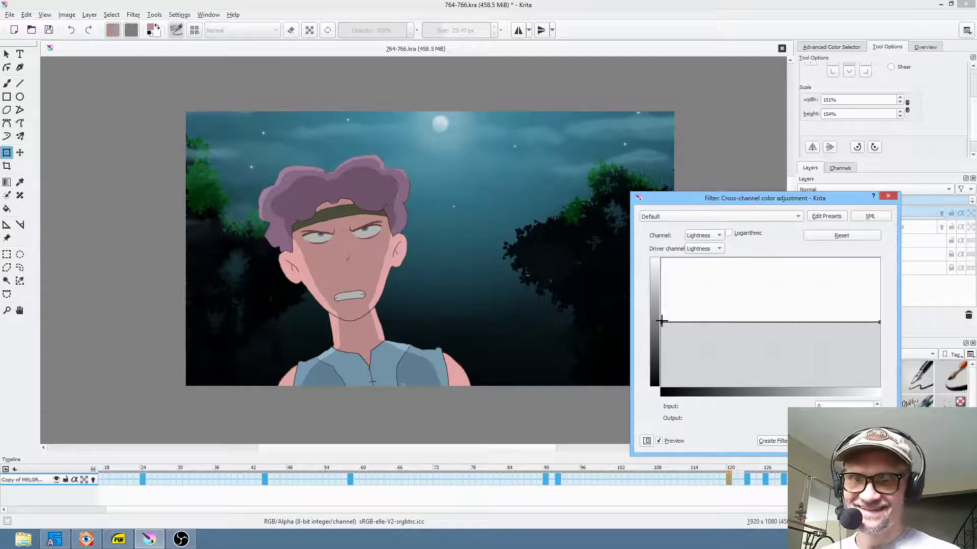
pyautogui.moveTo(661, 320); pyautogui.dragTo(662, 337)
pyautogui.moveTo(879, 321); pyautogui.dragTo(879, 328)
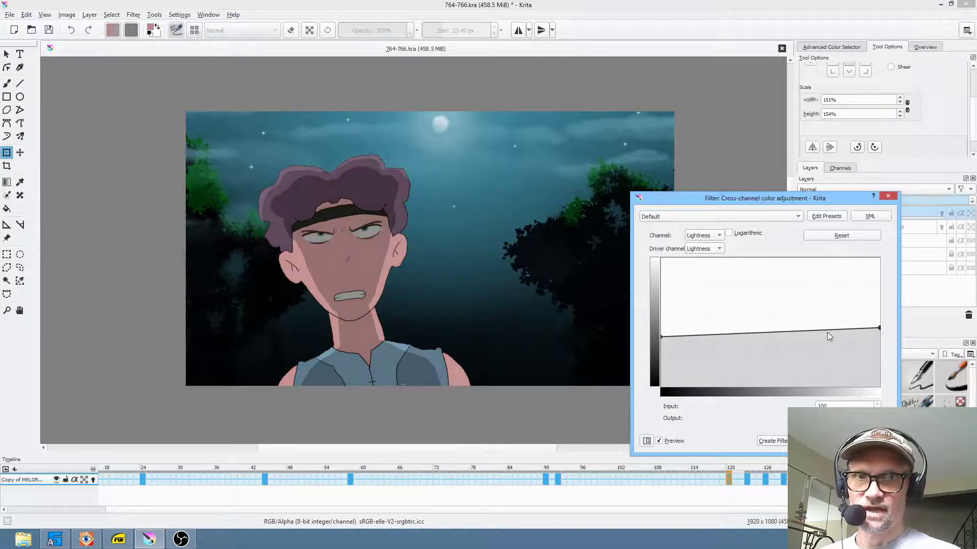
pyautogui.moveTo(661, 335); pyautogui.dragTo(661, 331)
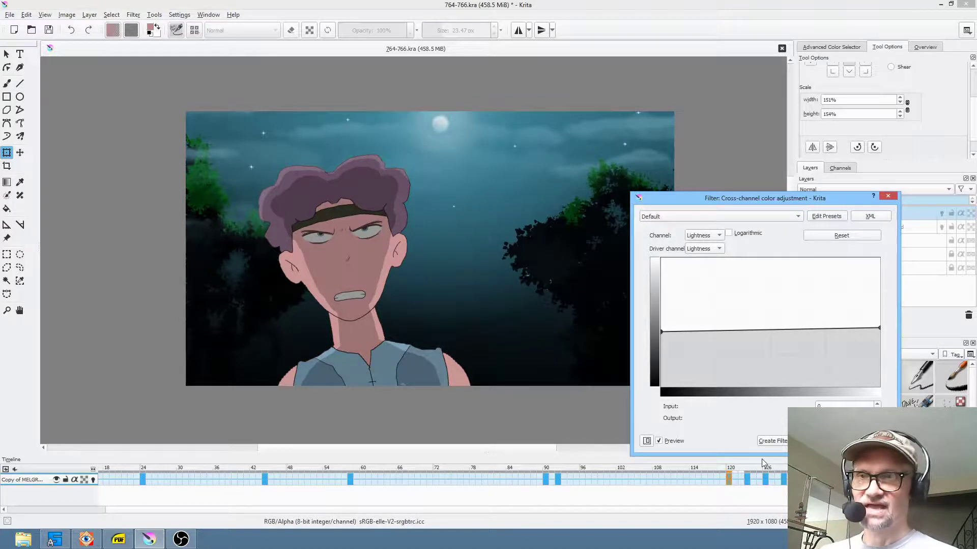
pyautogui.press('Escape')
# - Darken the character's keyframe at frame 123 by lowering both ends of the Lightness curve with a cross-channel adjustment
pyautogui.click(698, 478)
pyautogui.moveTo(709, 478); pyautogui.dragTo(726, 478)
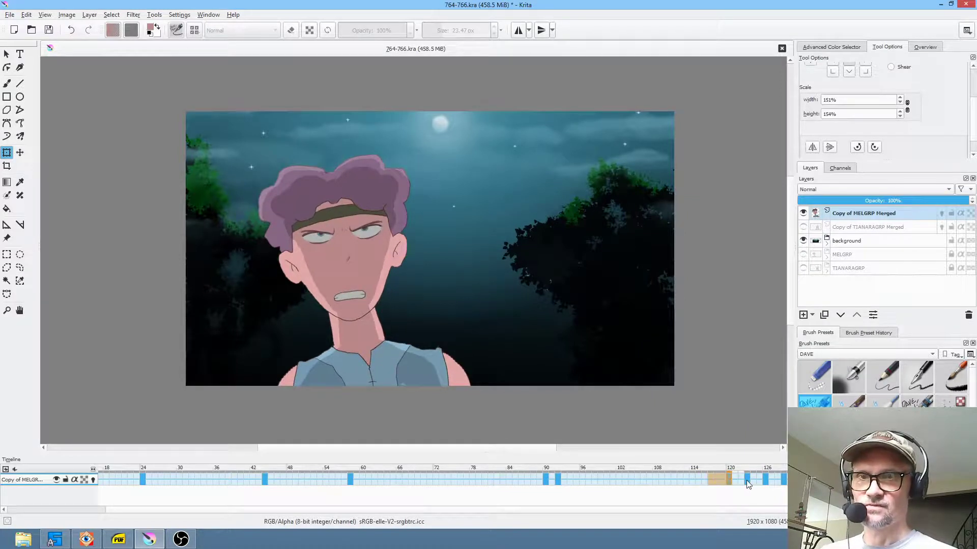
pyautogui.click(747, 480)
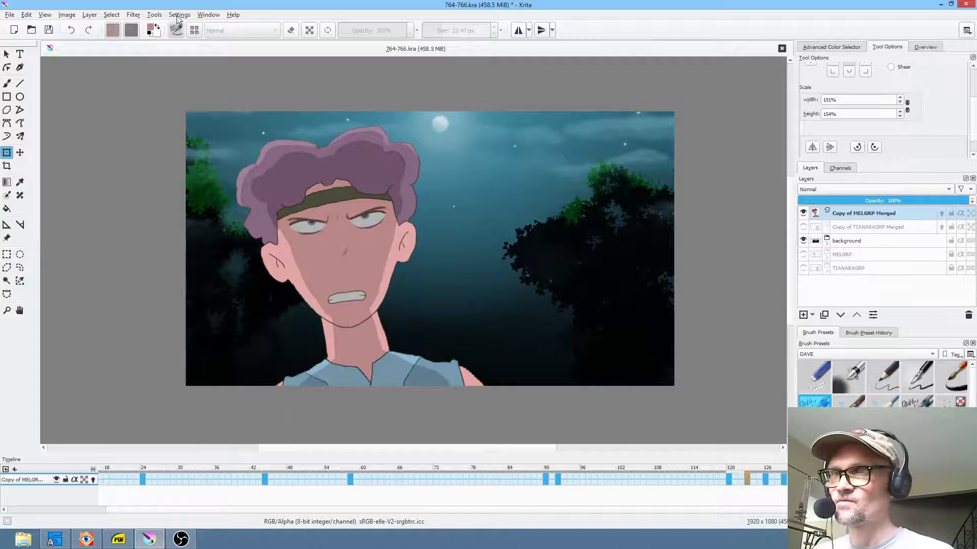
pyautogui.click(138, 16)
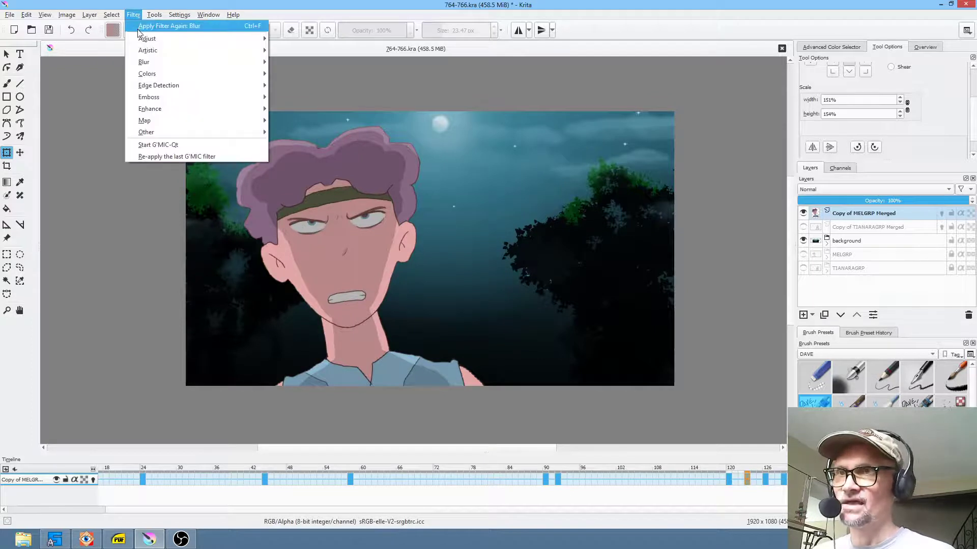
pyautogui.moveTo(142, 40)
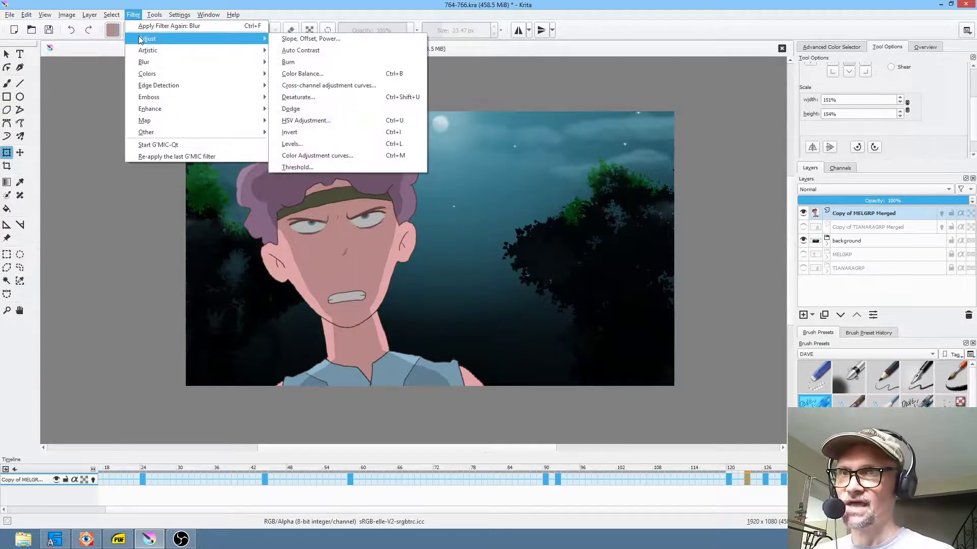
pyautogui.click(356, 85)
pyautogui.click(716, 235)
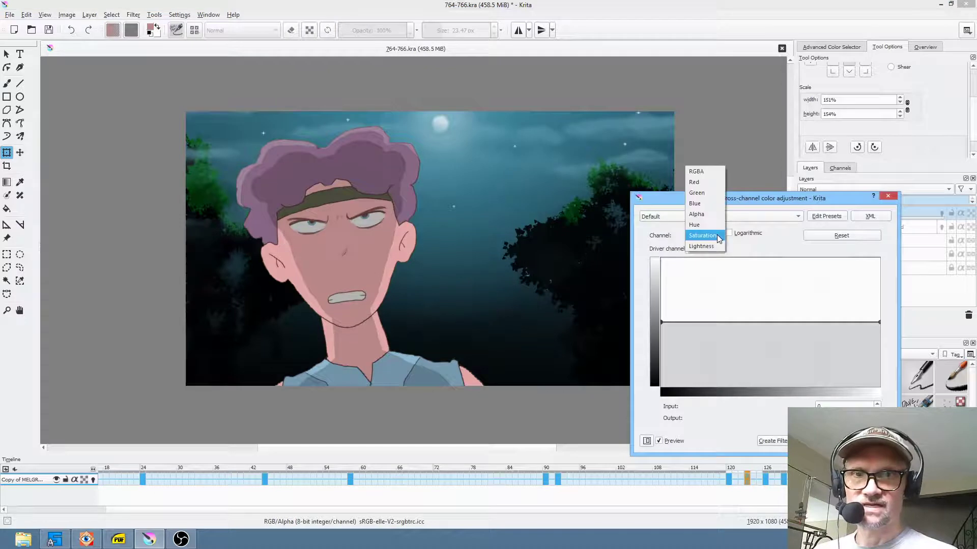
pyautogui.click(710, 245)
pyautogui.moveTo(661, 322); pyautogui.dragTo(657, 335)
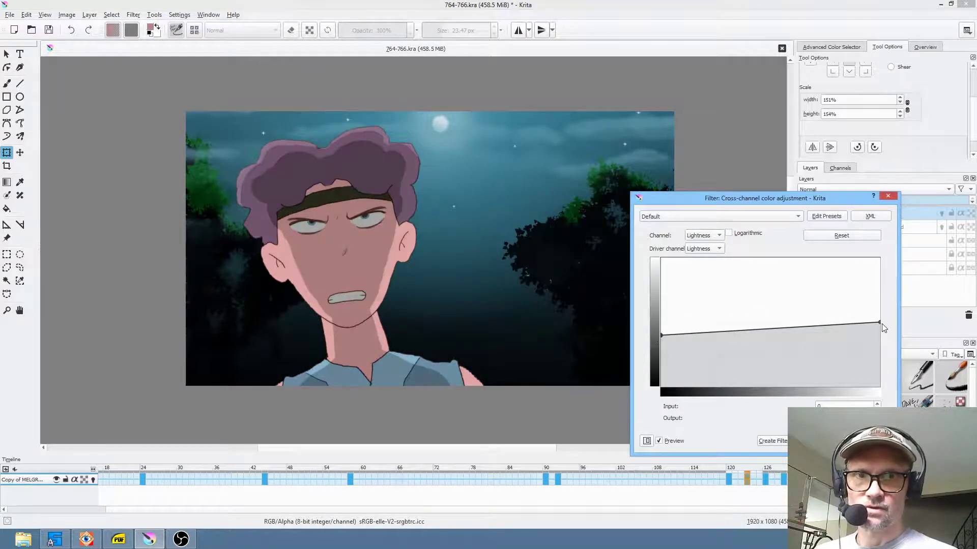
pyautogui.moveTo(879, 320); pyautogui.dragTo(879, 334)
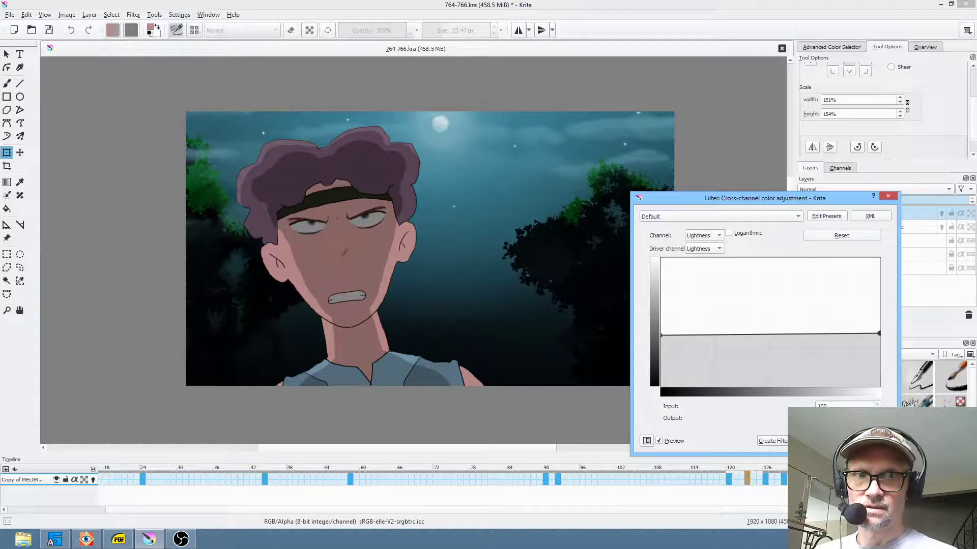
pyautogui.click(829, 441)
# - Review the zoom-in frames from about 114 to 129 and show the Copy of TIANARAGRP Merged layer
pyautogui.click(766, 480)
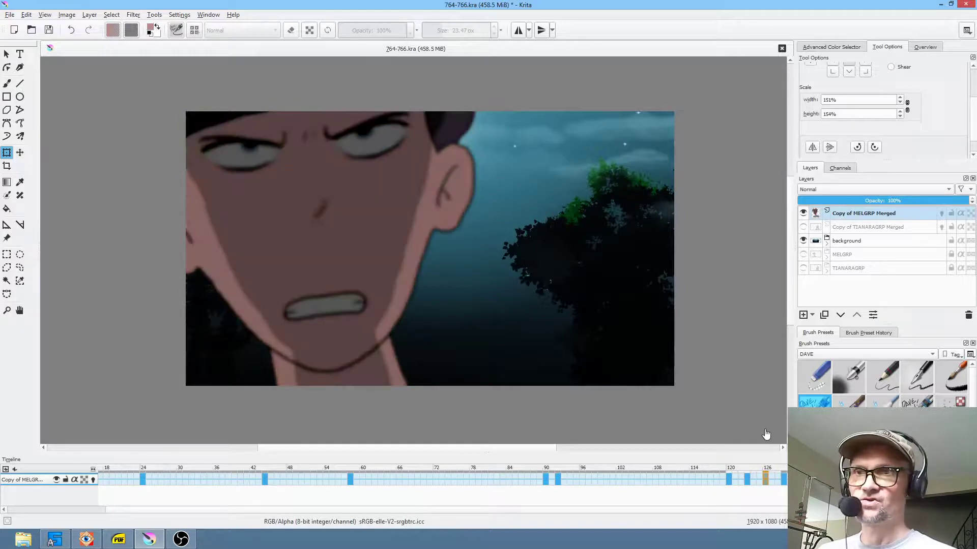
pyautogui.click(783, 480)
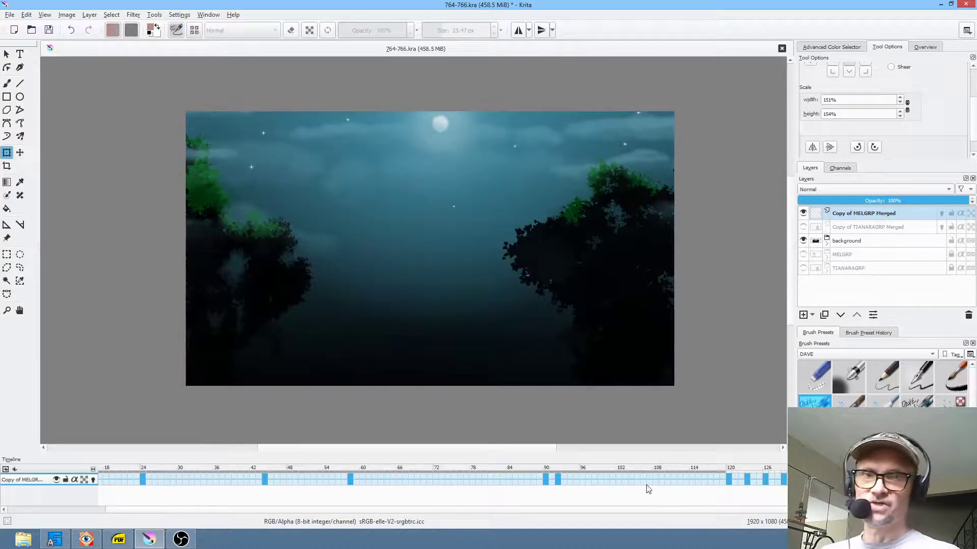
pyautogui.moveTo(690, 480); pyautogui.dragTo(786, 482)
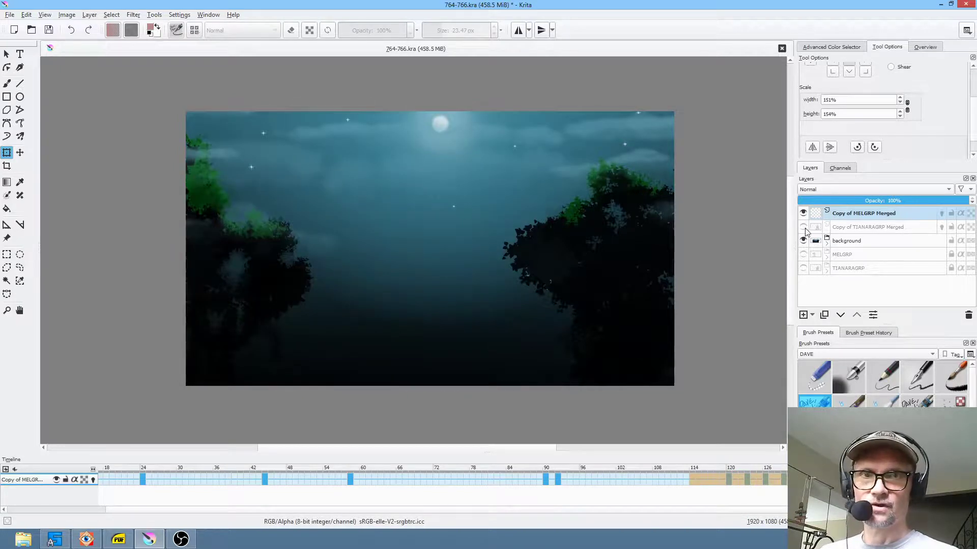
pyautogui.click(804, 228)
pyautogui.click(689, 479)
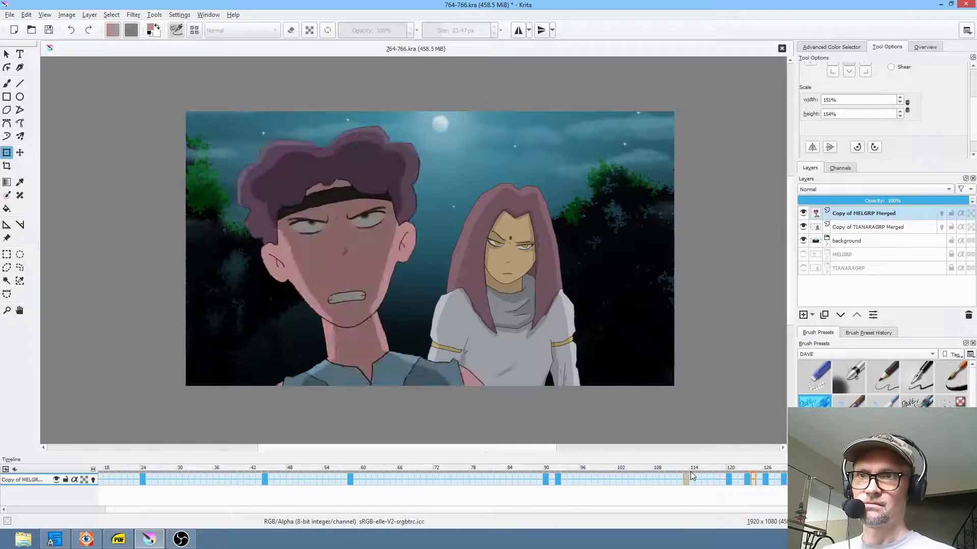
pyautogui.click(689, 473)
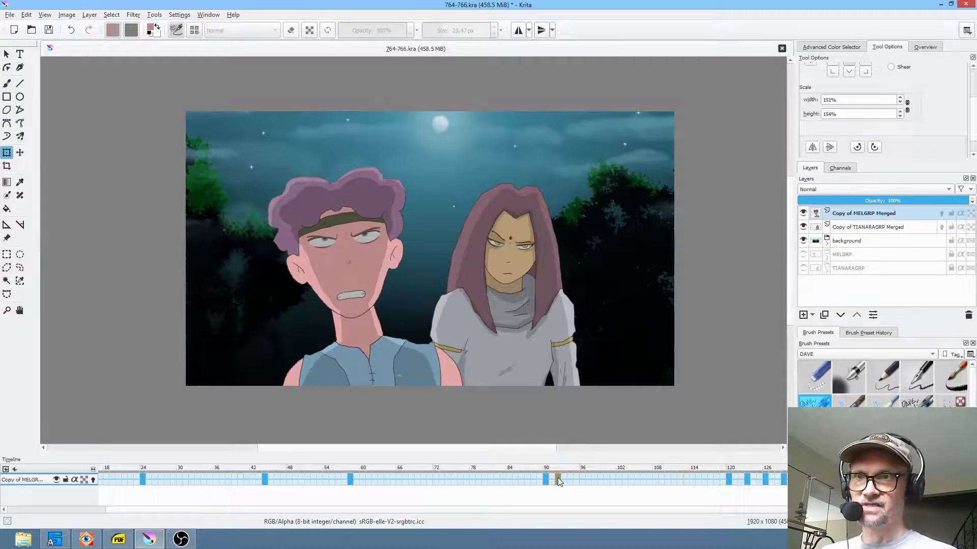
# - Go to frame 119 and add a new paint layer above Copy of MELGRP Merged, keeping it selected
pyautogui.click(727, 477)
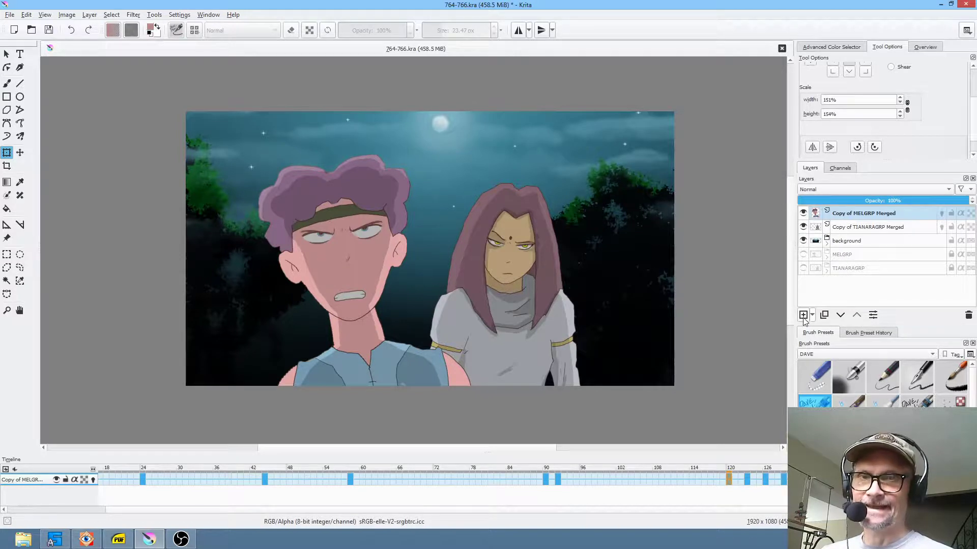
pyautogui.click(724, 480)
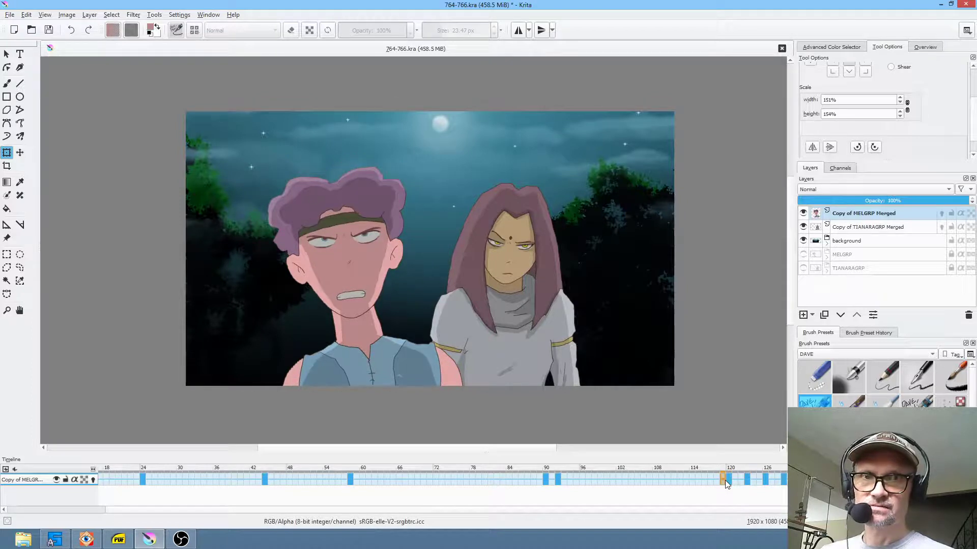
pyautogui.click(803, 314)
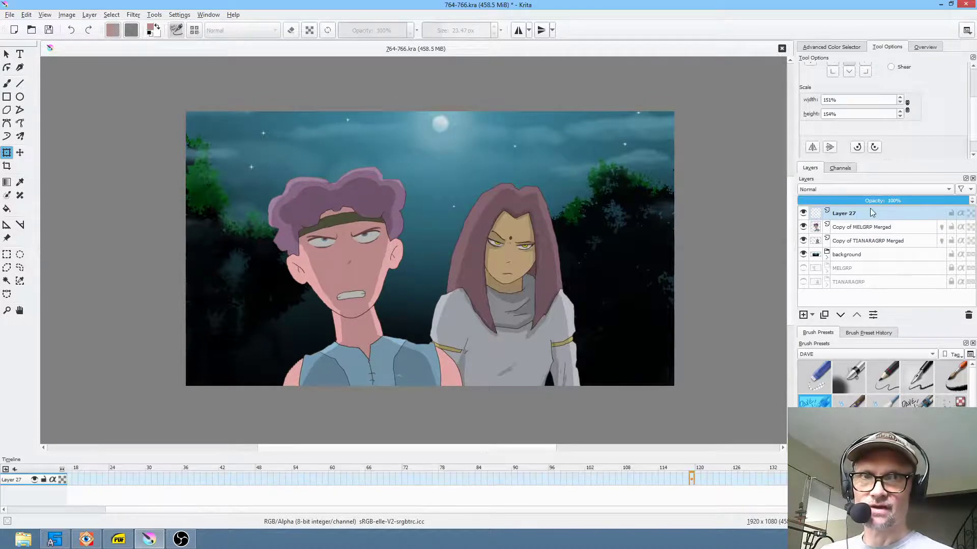
pyautogui.click(851, 230)
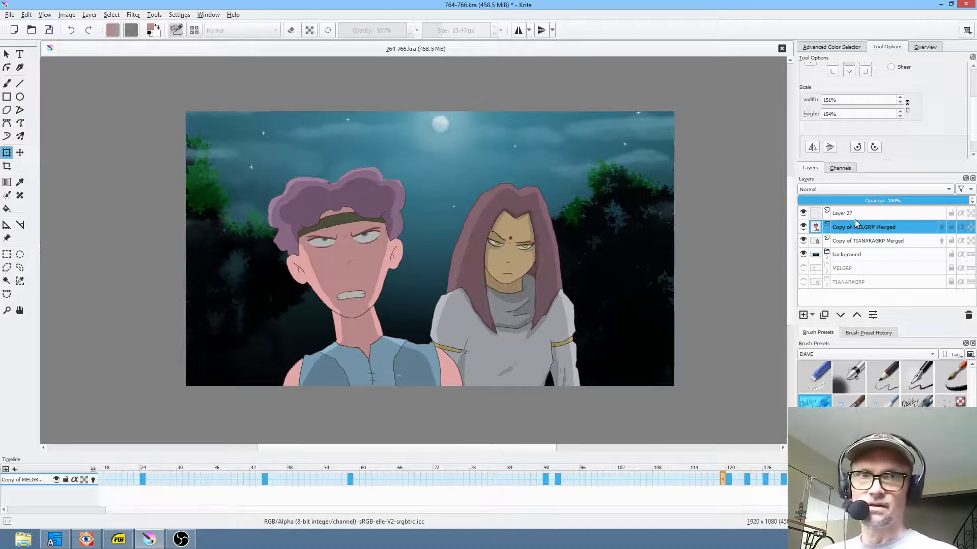
pyautogui.click(856, 213)
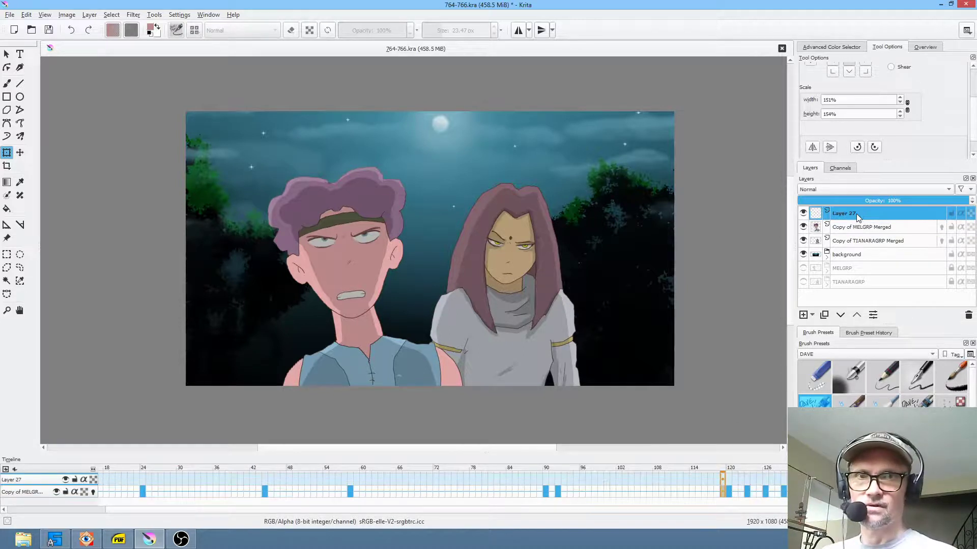
# - Copy the character's keyframes from frame 120 onward to the new layer and check them with the original layer temporarily hidden
pyautogui.click(727, 491)
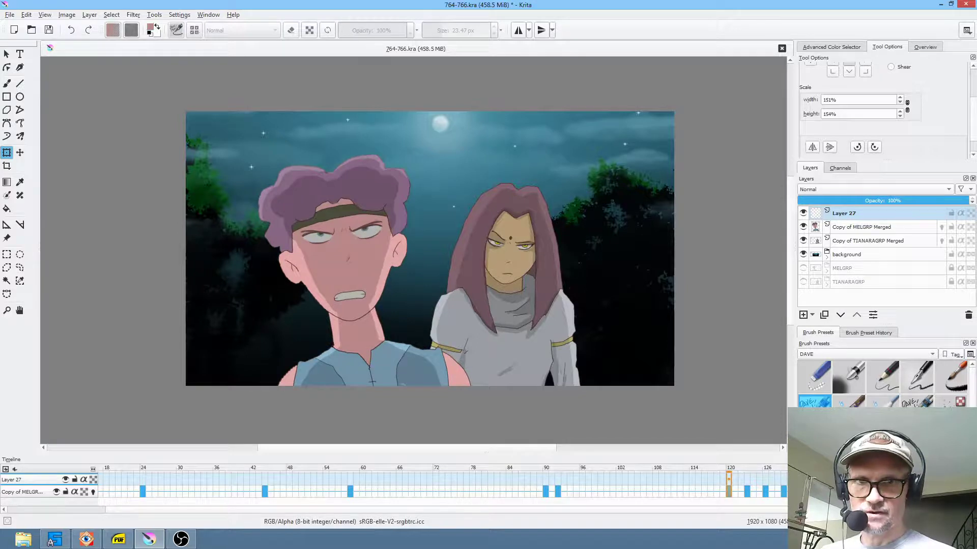
pyautogui.keyDown('shift'); pyautogui.click(824, 492); pyautogui.keyUp('shift')
pyautogui.moveTo(728, 492)
pyautogui.mouseDown()
pyautogui.moveTo(739, 489)
pyautogui.moveTo(734, 478)
pyautogui.mouseUp()
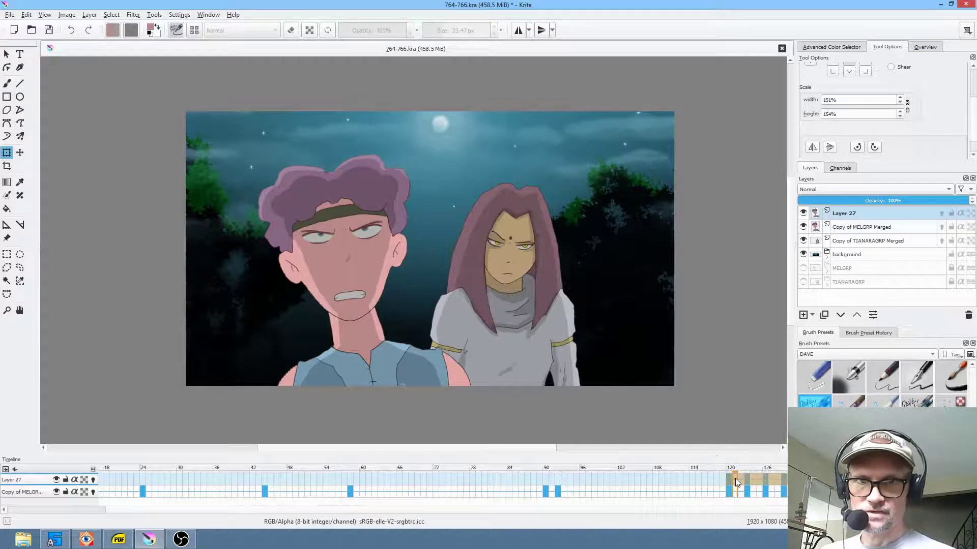
pyautogui.click(803, 227)
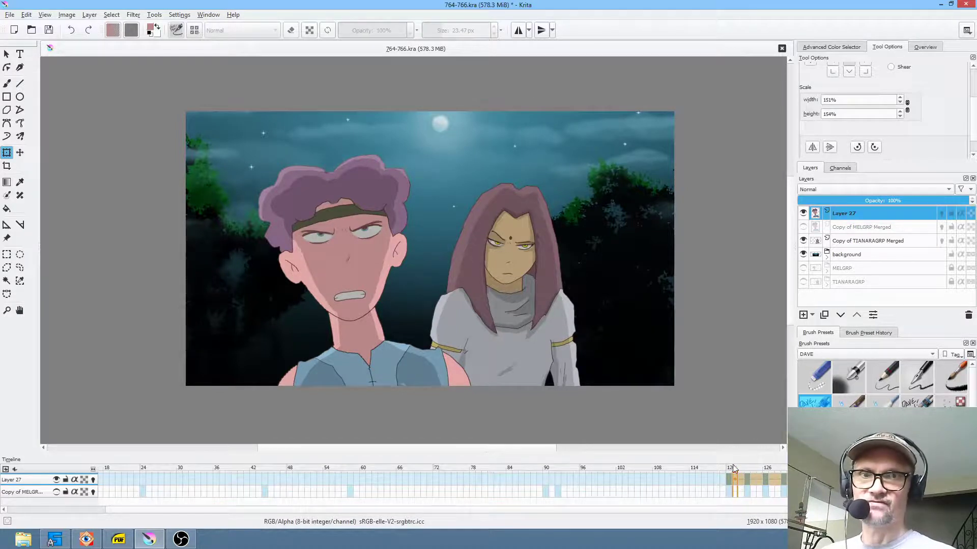
pyautogui.click(692, 477)
pyautogui.moveTo(704, 479); pyautogui.dragTo(748, 482)
pyautogui.click(803, 226)
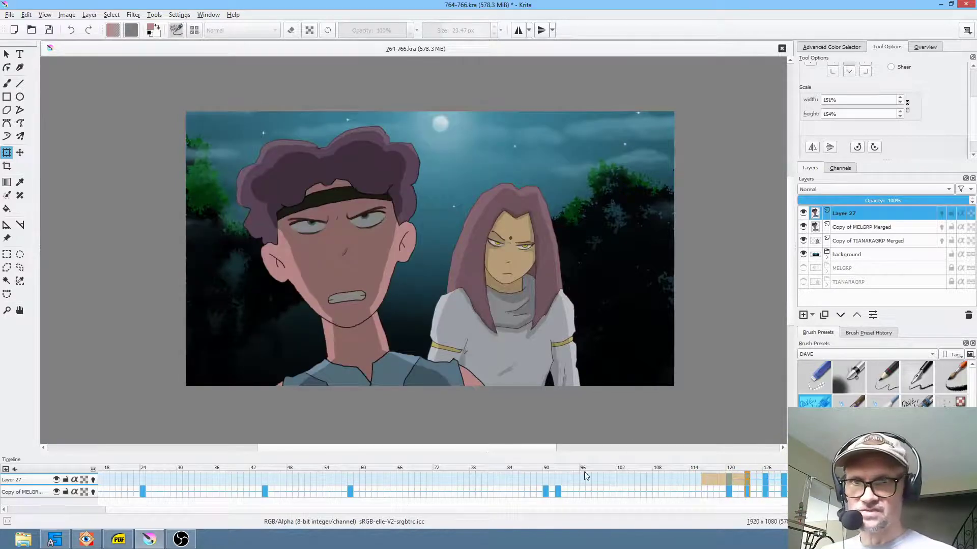
# - Copy the character's keyframe at frame 92 to the new layer, then hide the original layer and scrub up to it
pyautogui.click(558, 489)
pyautogui.moveTo(557, 492); pyautogui.dragTo(557, 481)
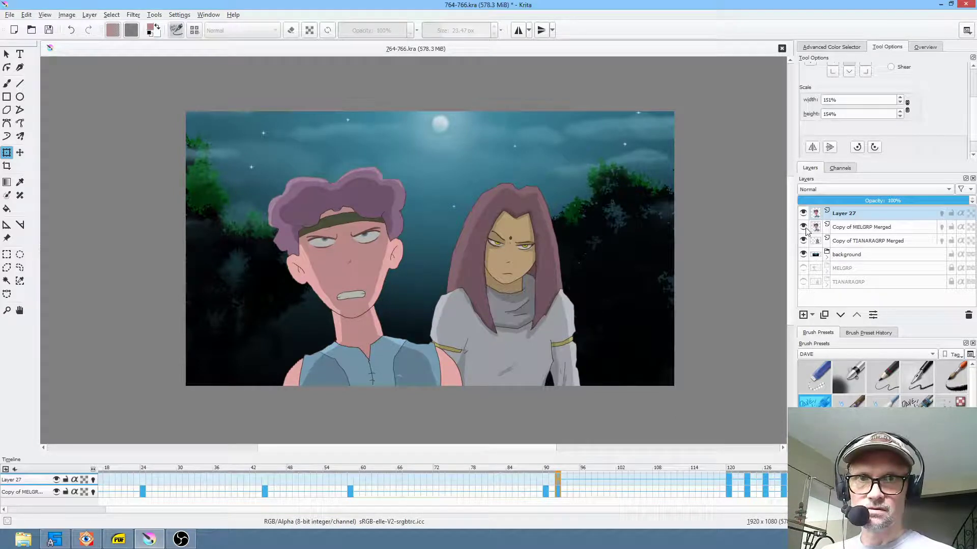
pyautogui.click(803, 227)
pyautogui.moveTo(524, 479); pyautogui.dragTo(539, 479)
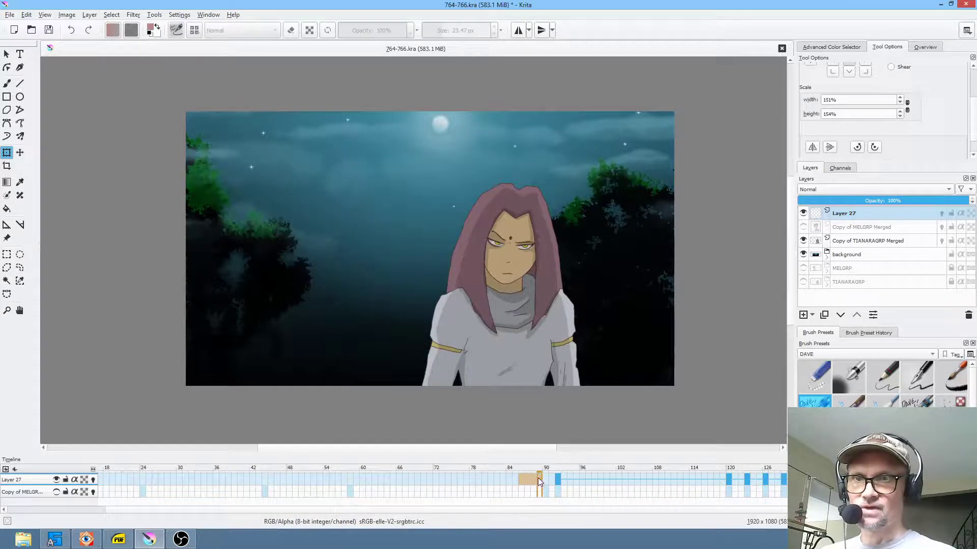
pyautogui.click(558, 479)
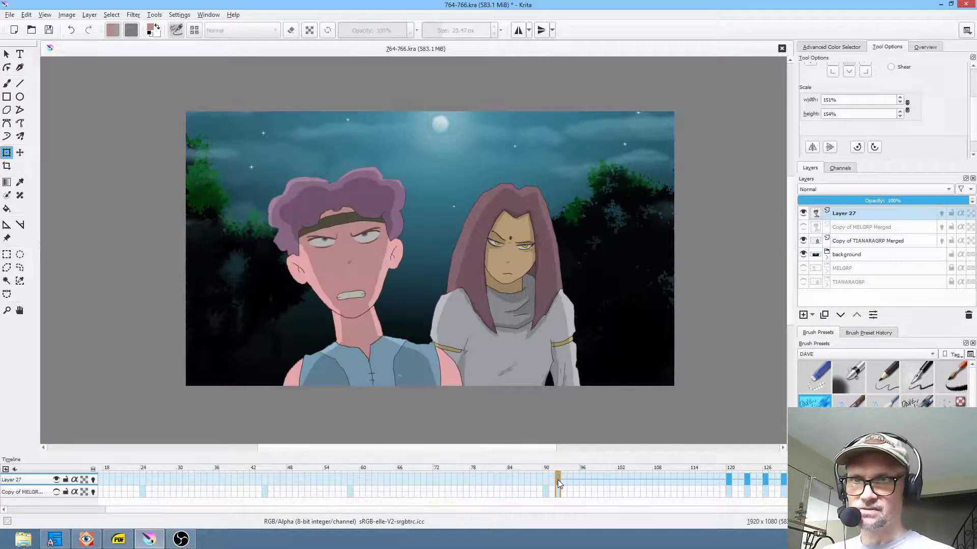
# - Copy the original layer's keyframe at frame 90 to the new layer, scrub past it and hide the original layer
pyautogui.click(803, 227)
pyautogui.click(546, 491)
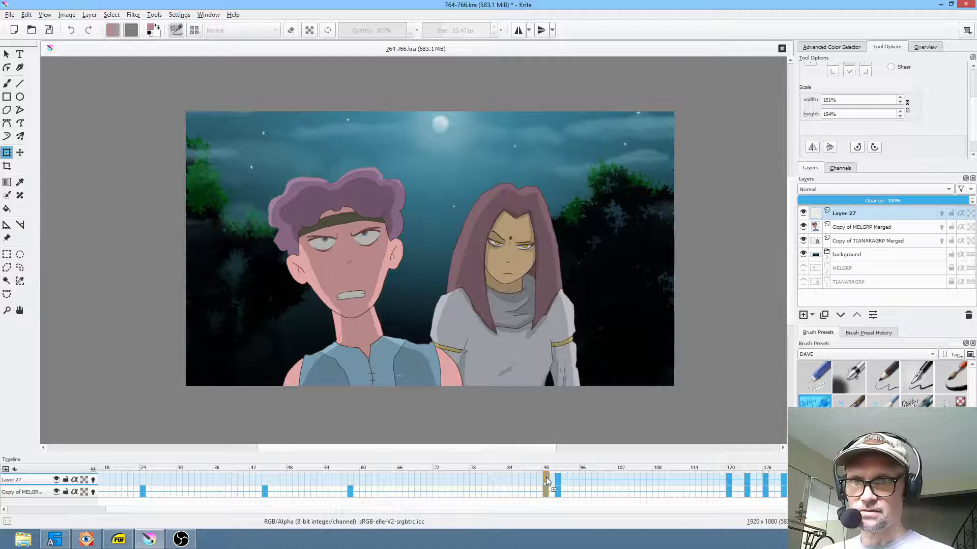
pyautogui.moveTo(527, 484); pyautogui.dragTo(557, 480)
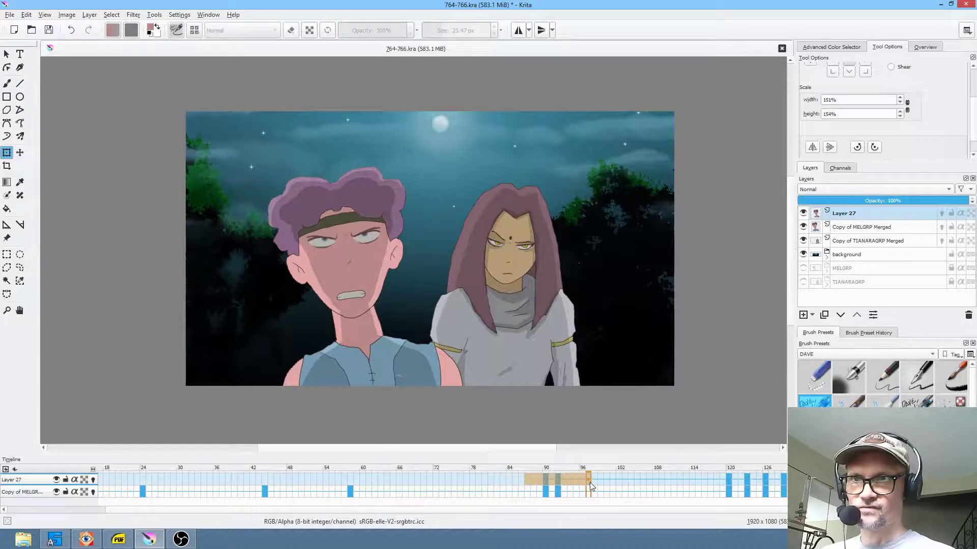
pyautogui.click(803, 228)
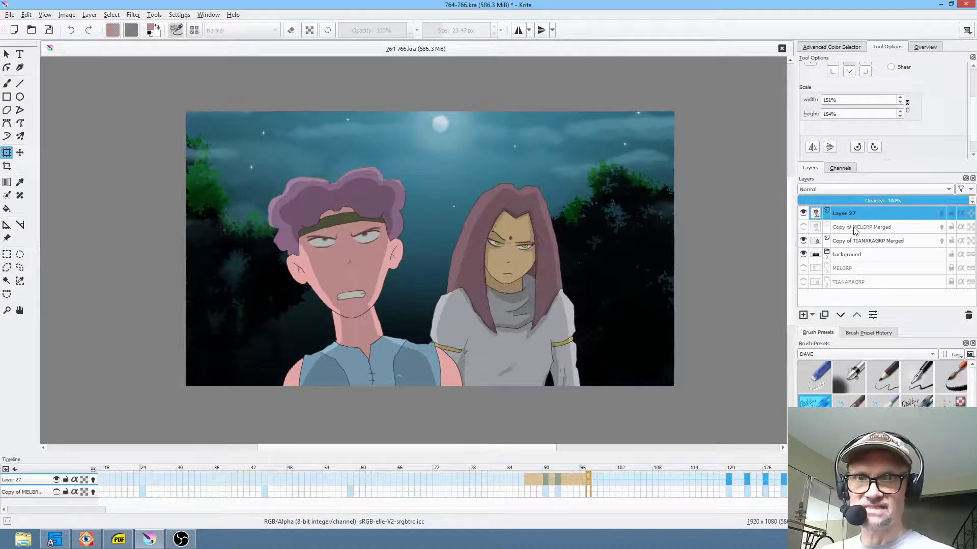
pyautogui.moveTo(859, 213)
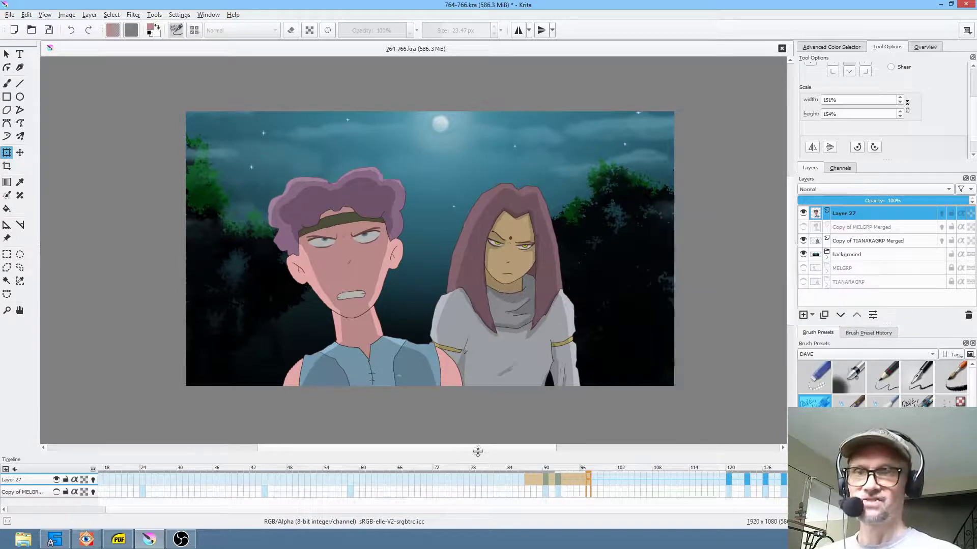
# - At frame 92 of Layer 27, straighten the character's tilted head with a reversed liquify rotation at brush size 1,000
pyautogui.click(554, 479)
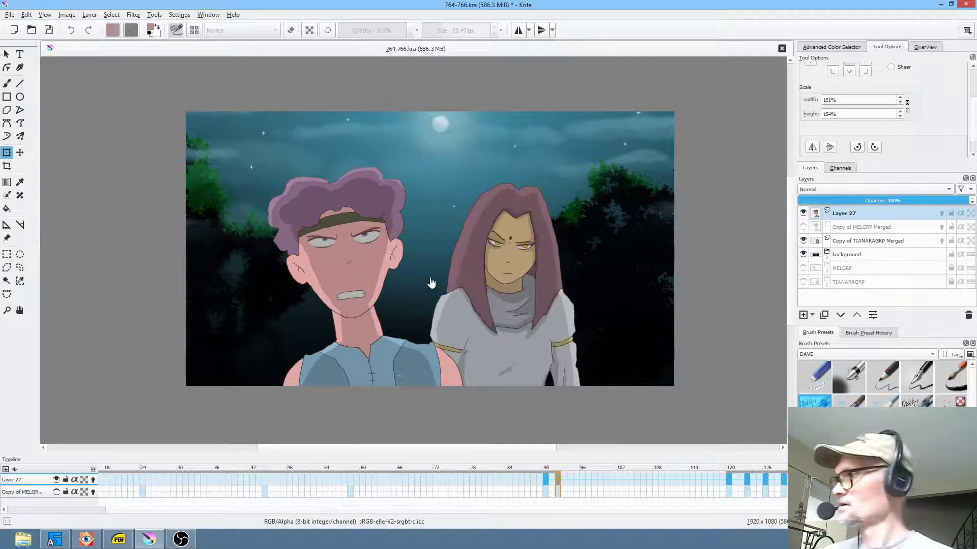
pyautogui.click(305, 209)
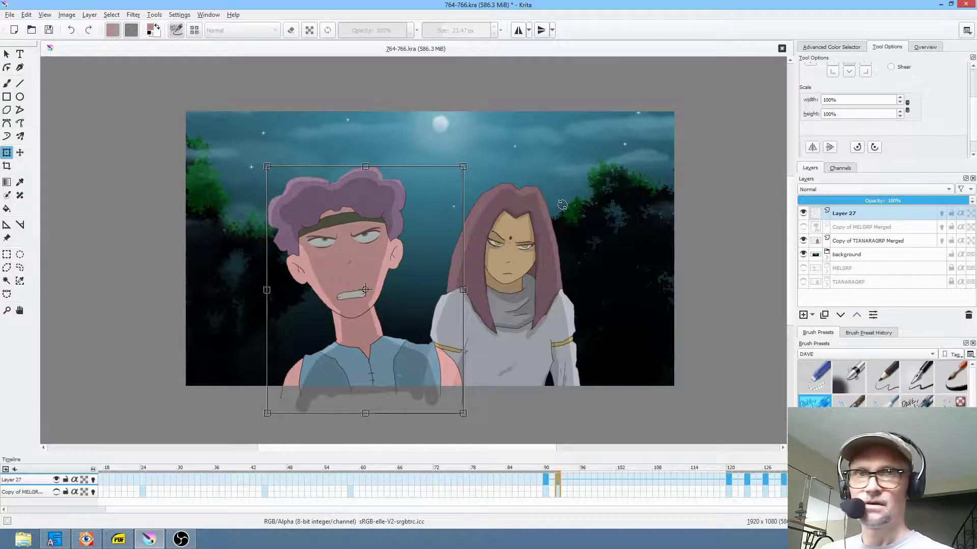
pyautogui.click(926, 47)
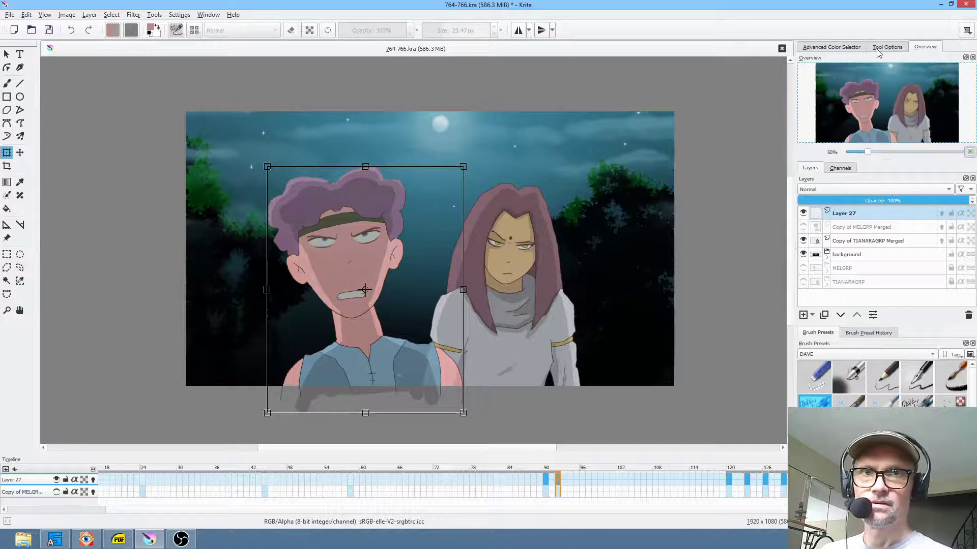
pyautogui.click(881, 47)
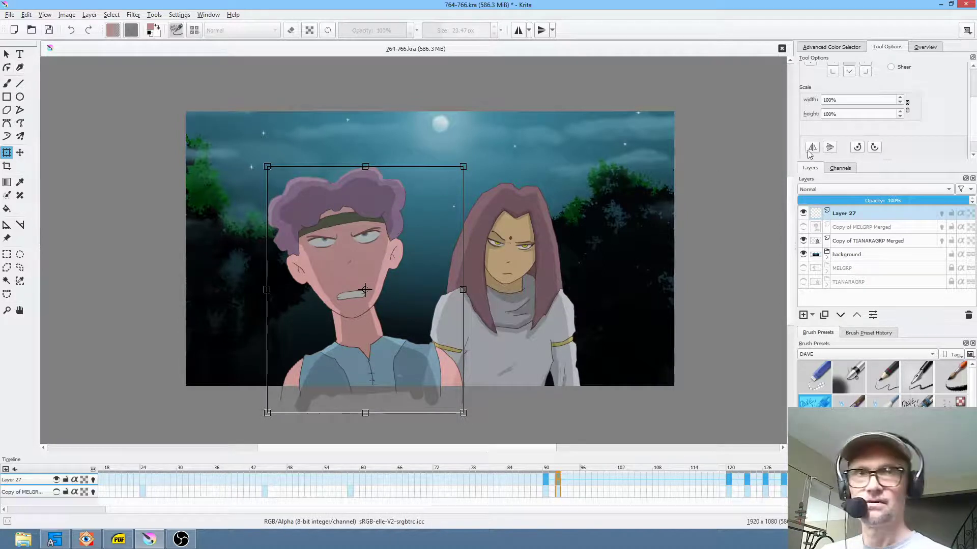
pyautogui.scroll(3, 895, 128)
pyautogui.click(873, 71)
pyautogui.click(811, 120)
pyautogui.moveTo(354, 292); pyautogui.dragTo(690, 293)
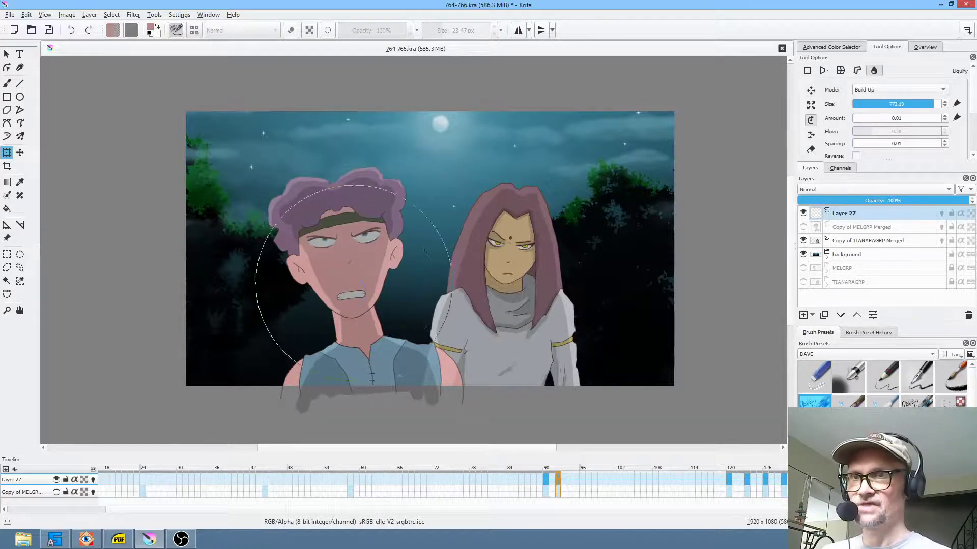
pyautogui.moveTo(354, 260); pyautogui.dragTo(354, 259)
pyautogui.hotkey('ctrl', 'z')
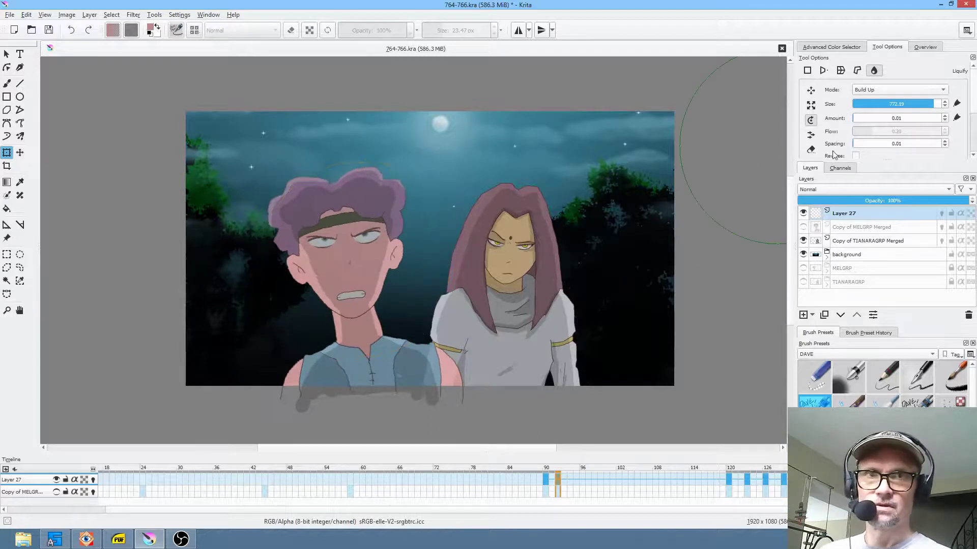
pyautogui.click(856, 156)
pyautogui.moveTo(349, 247); pyautogui.dragTo(461, 247)
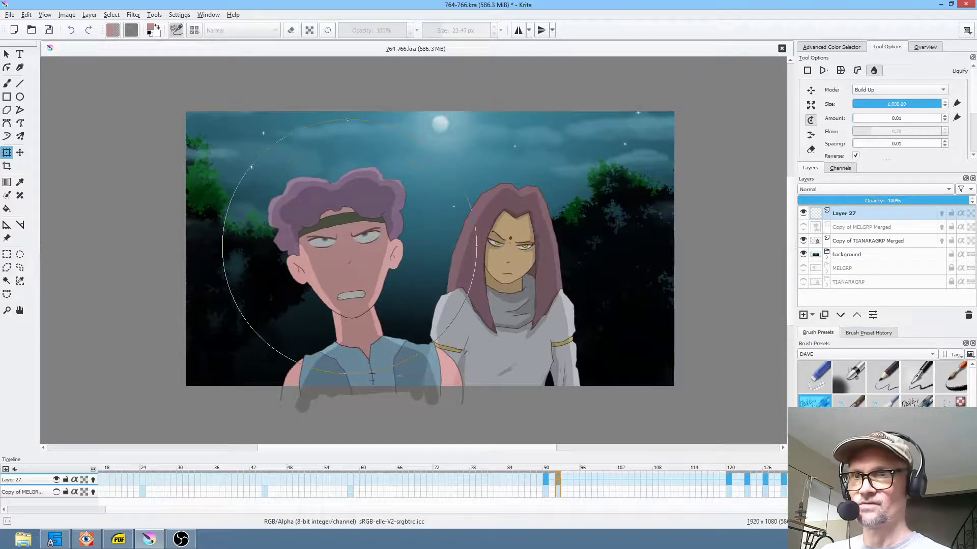
pyautogui.moveTo(356, 244); pyautogui.dragTo(355, 244)
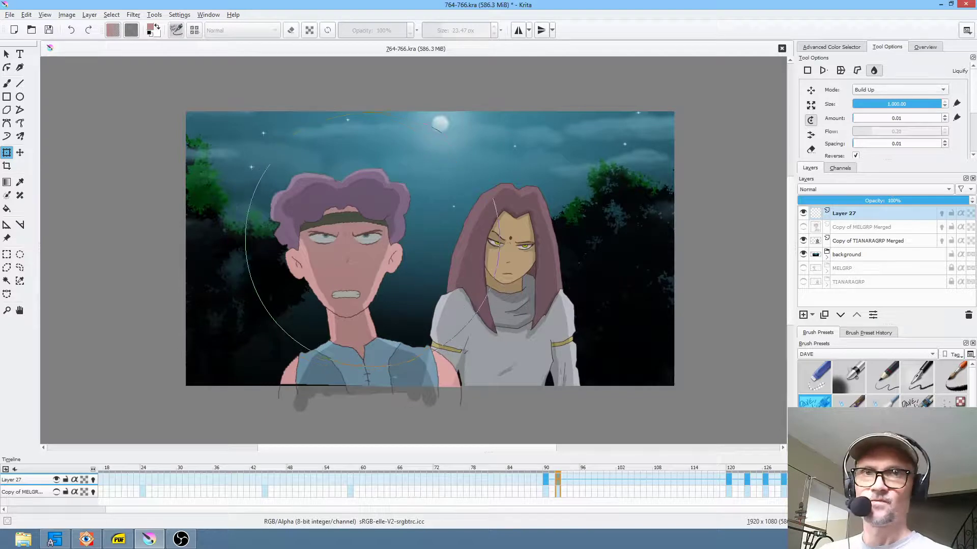
pyautogui.press('Return')
# - Shift the head at frame 92 slightly to the right with a liquify move brush of size 1,000
pyautogui.click(810, 90)
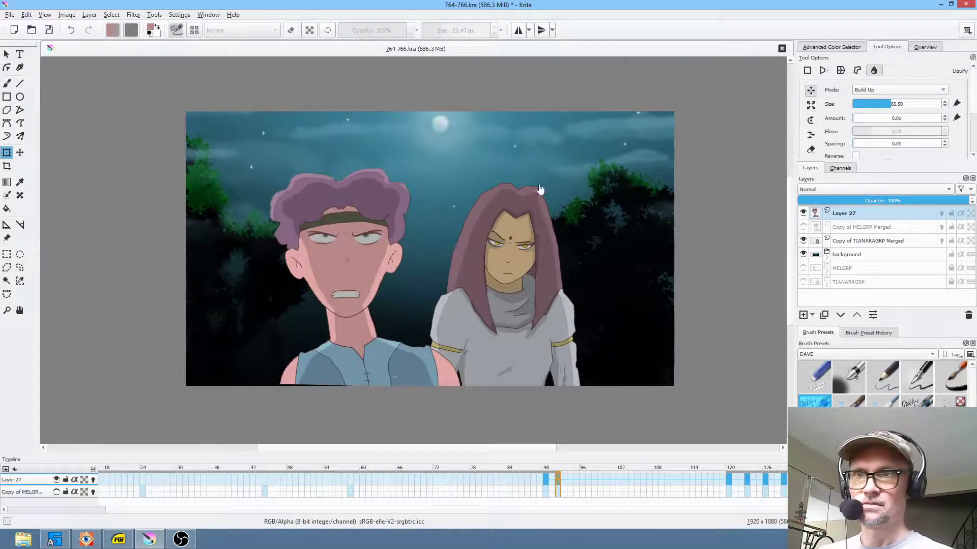
pyautogui.keyDown('shift'); pyautogui.moveTo(353, 283); pyautogui.dragTo(794, 278); pyautogui.keyUp('shift')
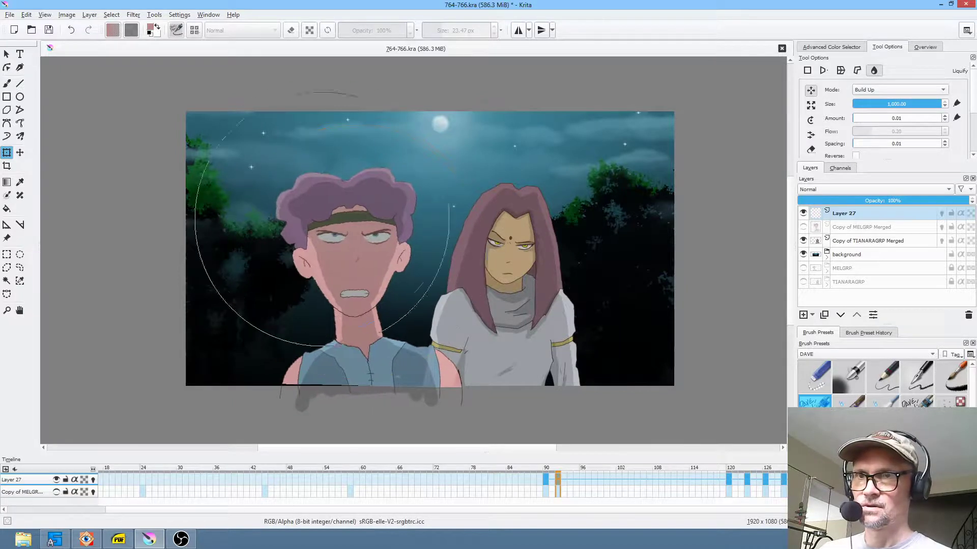
pyautogui.moveTo(202, 163); pyautogui.dragTo(213, 164)
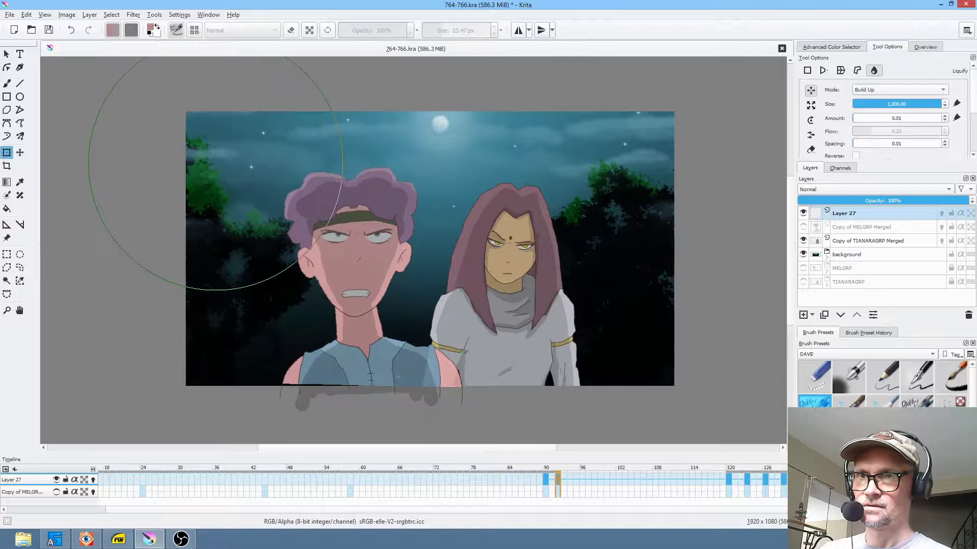
pyautogui.click(558, 478)
# - Scrub the frames around the frame 92 keyframe to check the head change, and go to frame 120
pyautogui.moveTo(512, 477); pyautogui.dragTo(564, 484)
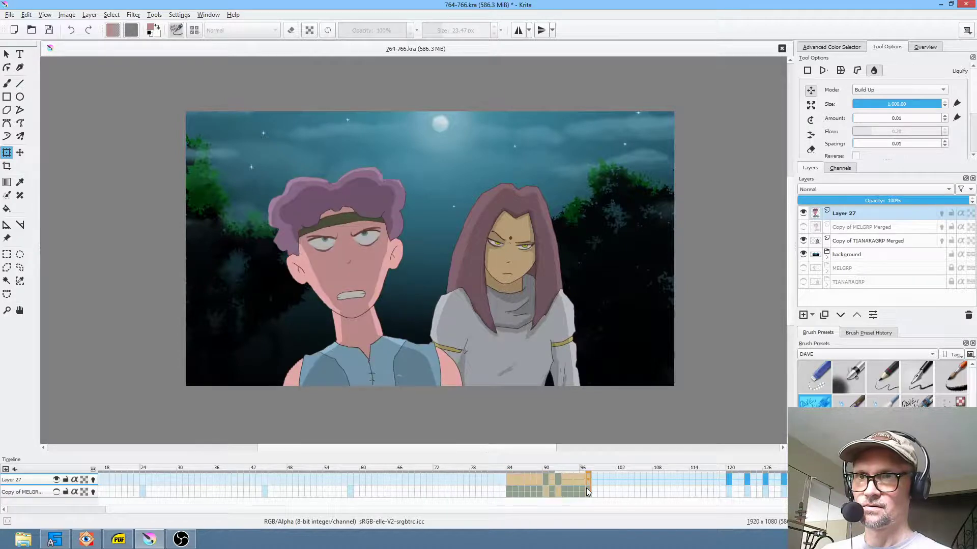
pyautogui.click(557, 479)
pyautogui.click(529, 480)
pyautogui.press('space')
pyautogui.press('space')
pyautogui.click(559, 478)
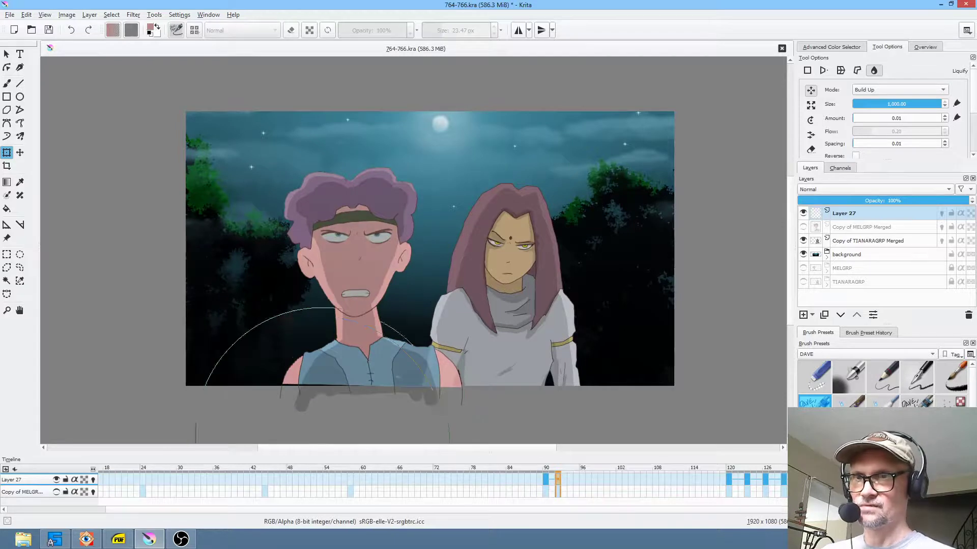
pyautogui.scroll(-4, 386, 341)
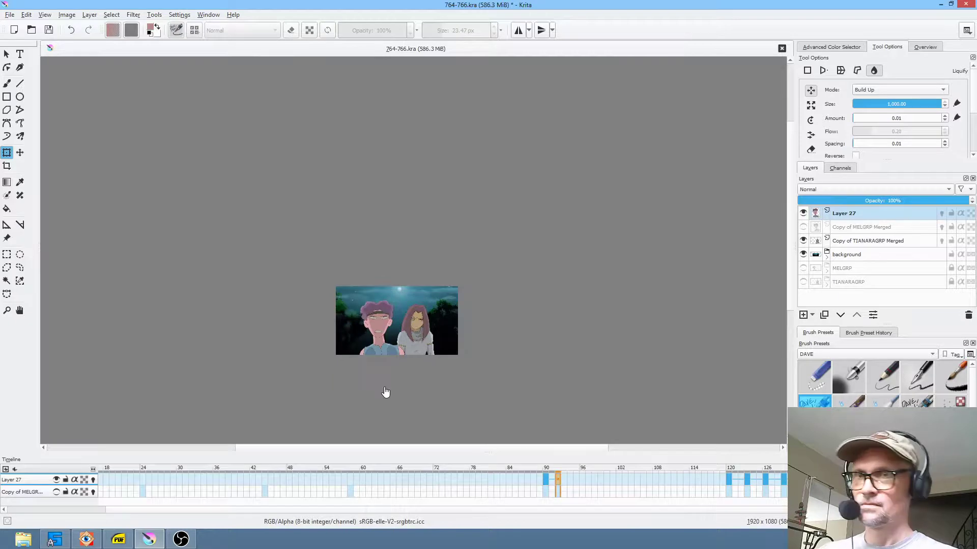
pyautogui.scroll(4, 388, 386)
pyautogui.click(527, 475)
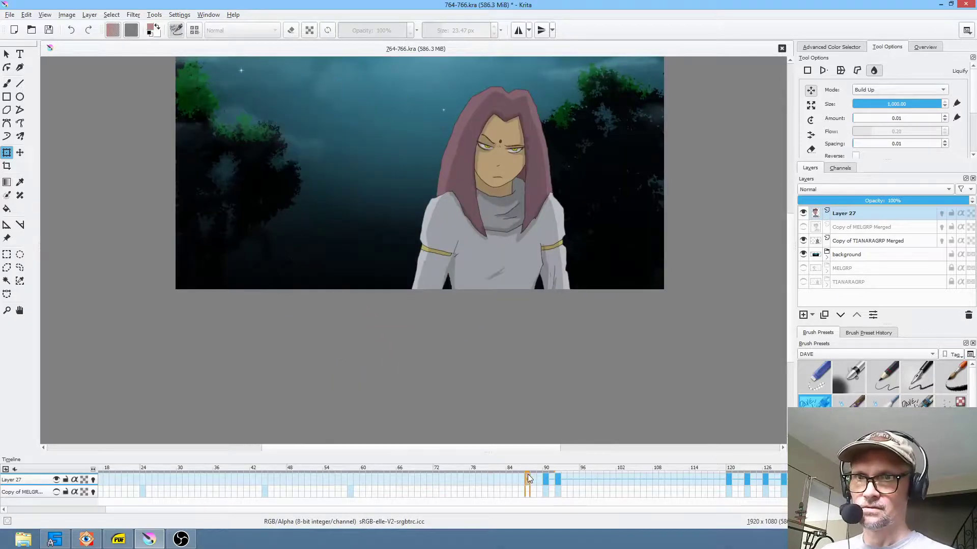
pyautogui.click(731, 481)
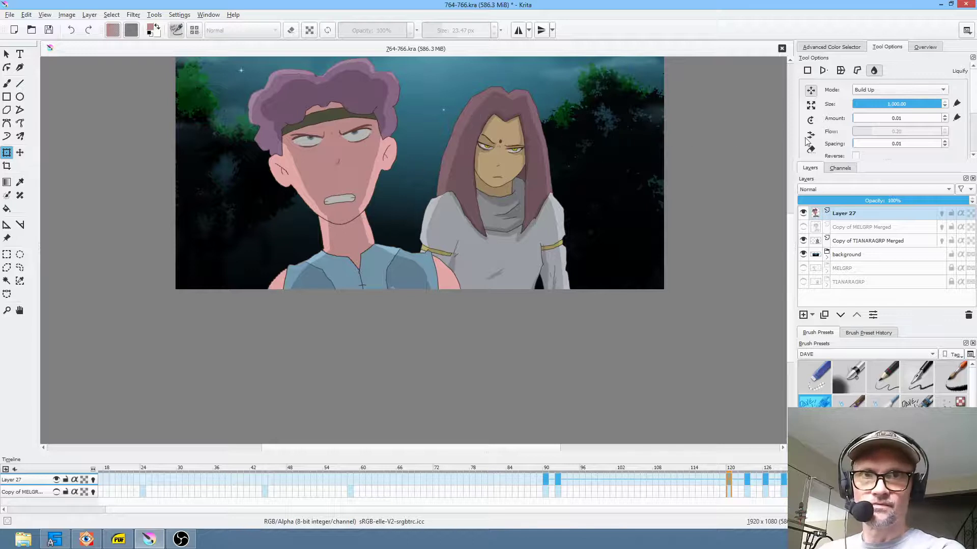
# - Try to straighten the head at frame 120 with a reversed liquify rotation, and undo the attempts
pyautogui.click(810, 121)
pyautogui.moveTo(336, 167); pyautogui.dragTo(336, 169)
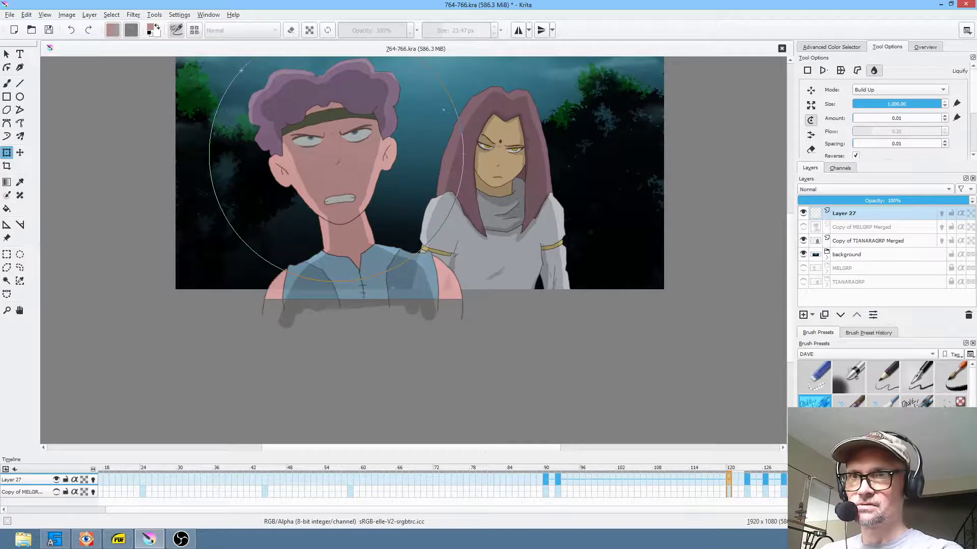
pyautogui.moveTo(295, 263); pyautogui.dragTo(288, 301)
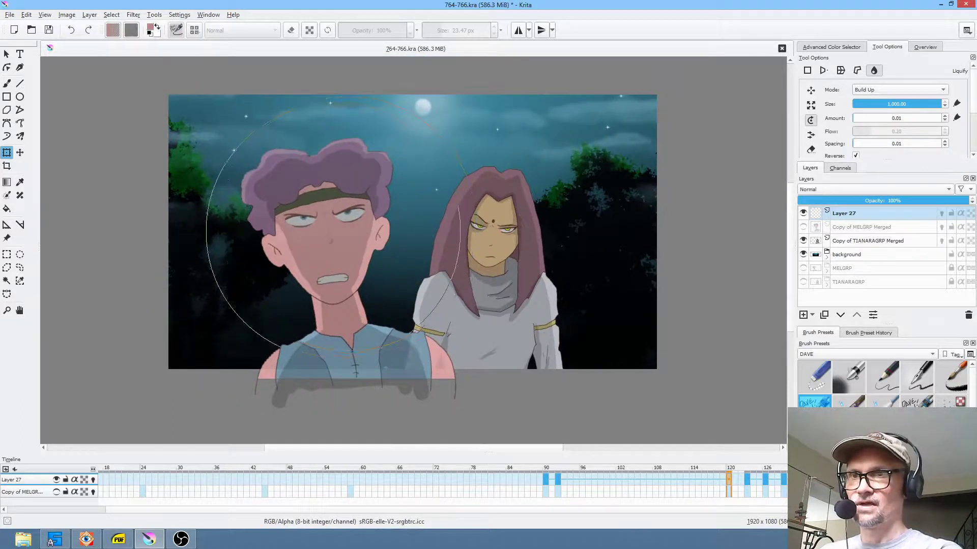
pyautogui.moveTo(333, 222); pyautogui.dragTo(342, 225)
pyautogui.hotkey('ctrl', 'z')
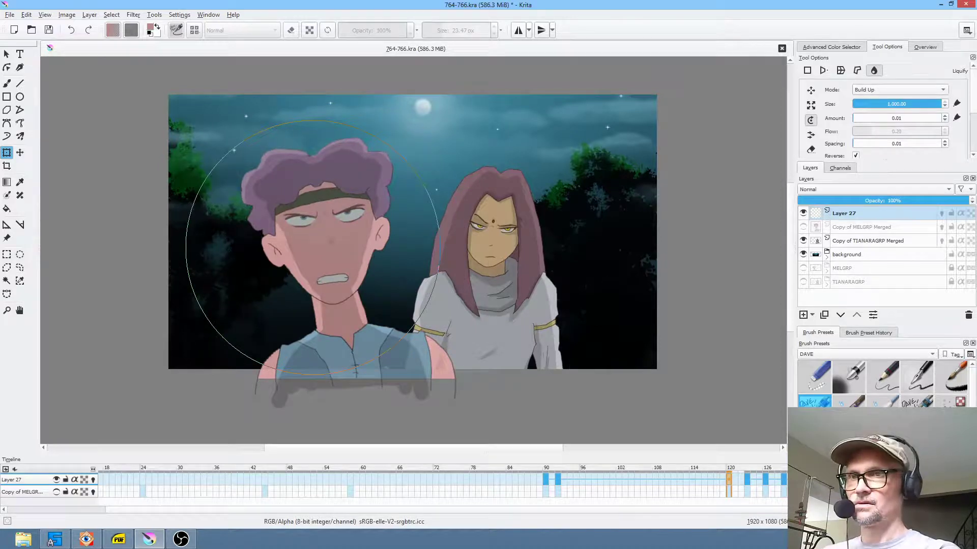
pyautogui.moveTo(313, 248)
pyautogui.mouseDown()
pyautogui.moveTo(254, 214)
pyautogui.moveTo(328, 214)
pyautogui.moveTo(373, 227)
pyautogui.moveTo(329, 234)
pyautogui.mouseUp()
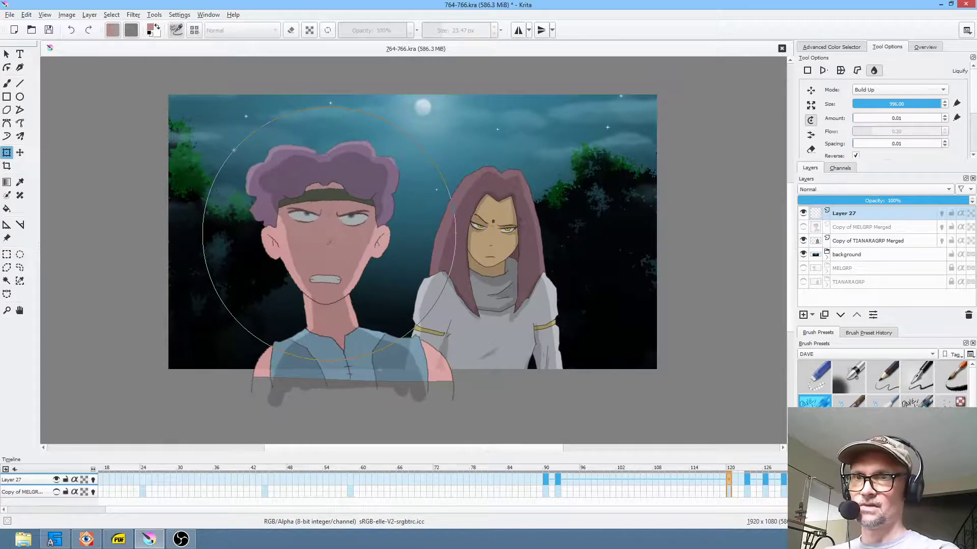
pyautogui.hotkey('ctrl', 'z')
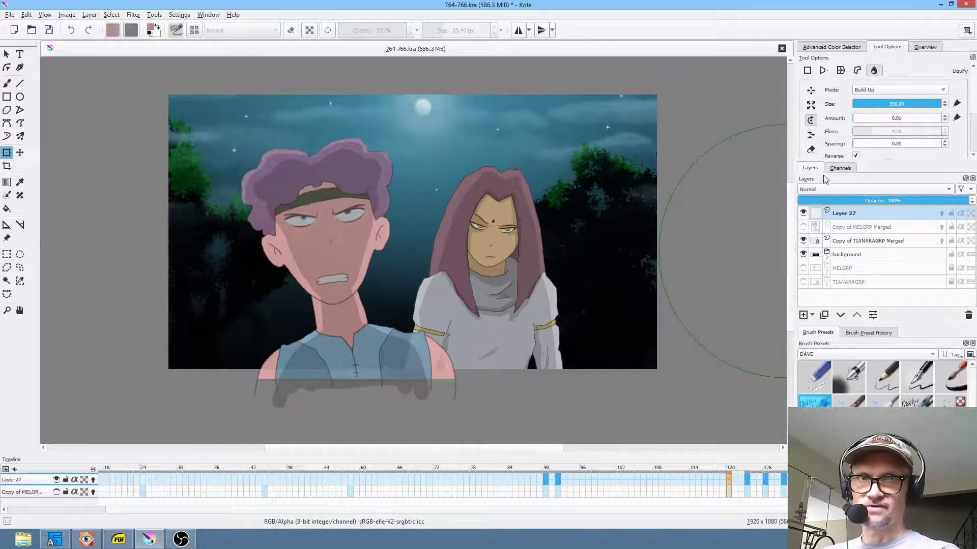
# - Rotate the character at frame 120 slightly clockwise with a free transform pivoting at the collar until the head is upright
pyautogui.click(807, 70)
pyautogui.moveTo(349, 278); pyautogui.dragTo(341, 329)
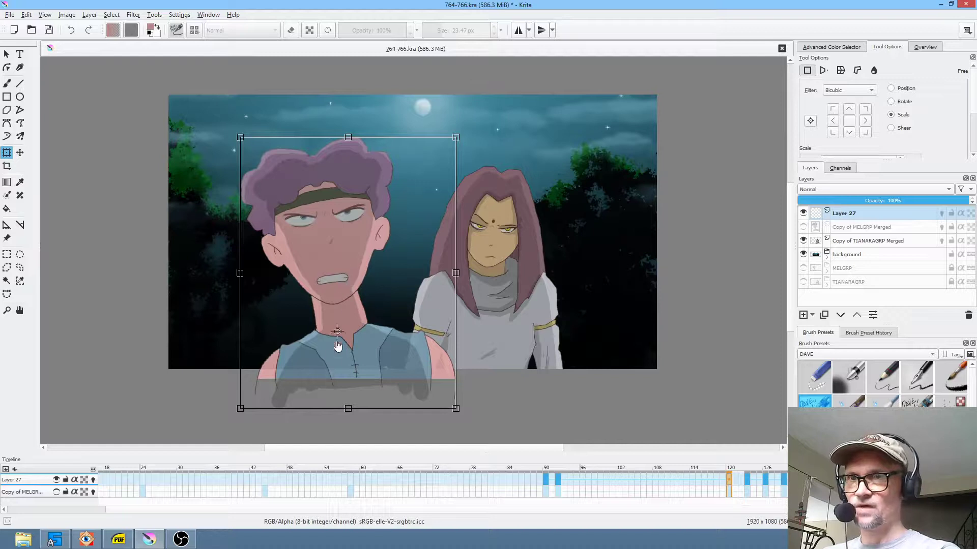
pyautogui.moveTo(525, 397); pyautogui.dragTo(522, 411)
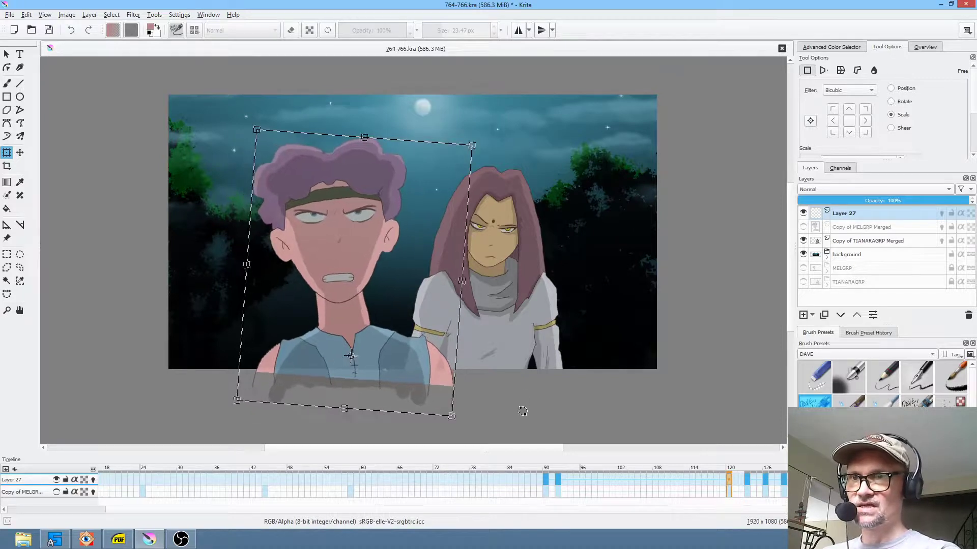
# - Rotate the character at frame 123 clockwise with a free transform pivoting at the lower chest until the head is upright
pyautogui.click(747, 480)
pyautogui.click(331, 260)
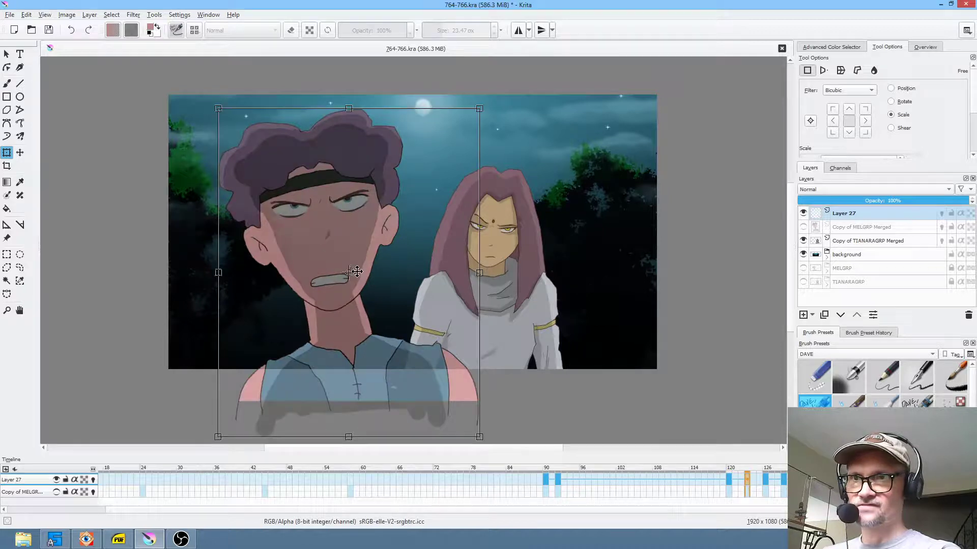
pyautogui.moveTo(339, 355); pyautogui.dragTo(352, 401)
pyautogui.moveTo(575, 416); pyautogui.dragTo(567, 463)
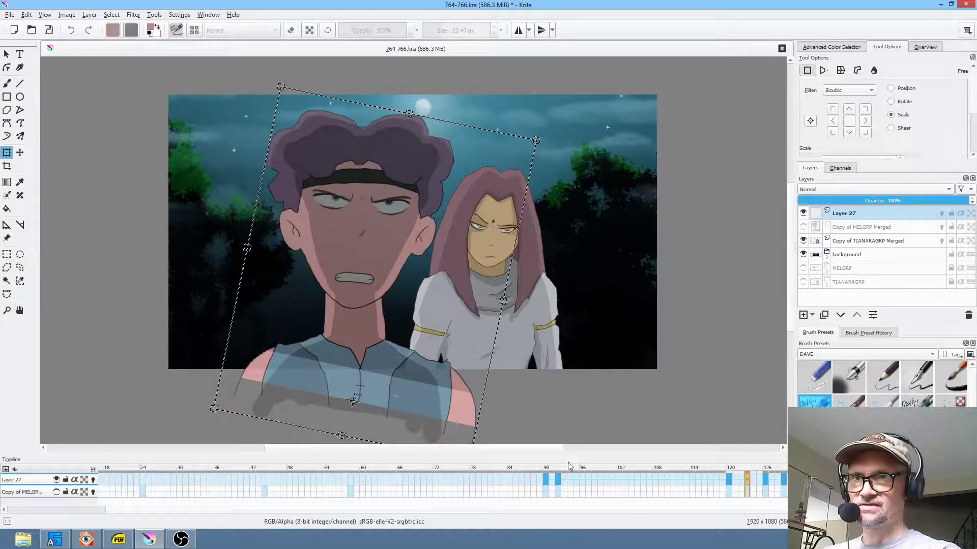
# - Try to rotate the enlarged face clockwise at frame 127 around a pivot placed below it
pyautogui.click(771, 480)
pyautogui.click(368, 242)
pyautogui.moveTo(349, 273); pyautogui.dragTo(345, 437)
pyautogui.moveTo(732, 395); pyautogui.dragTo(727, 515)
pyautogui.click(783, 481)
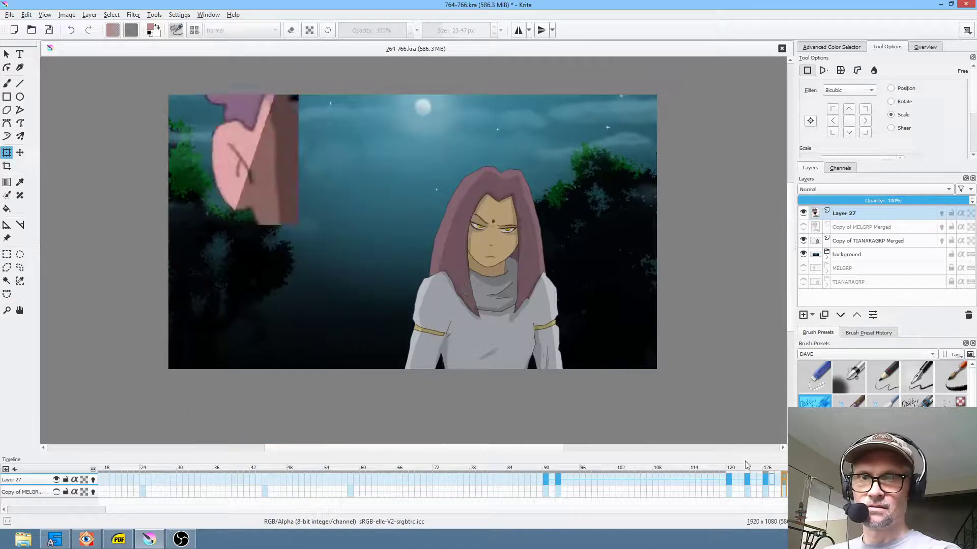
# - Compare frames 126 and 127 of Layer 27 and undo the rotation and extra keyframe at frame 127
pyautogui.click(769, 481)
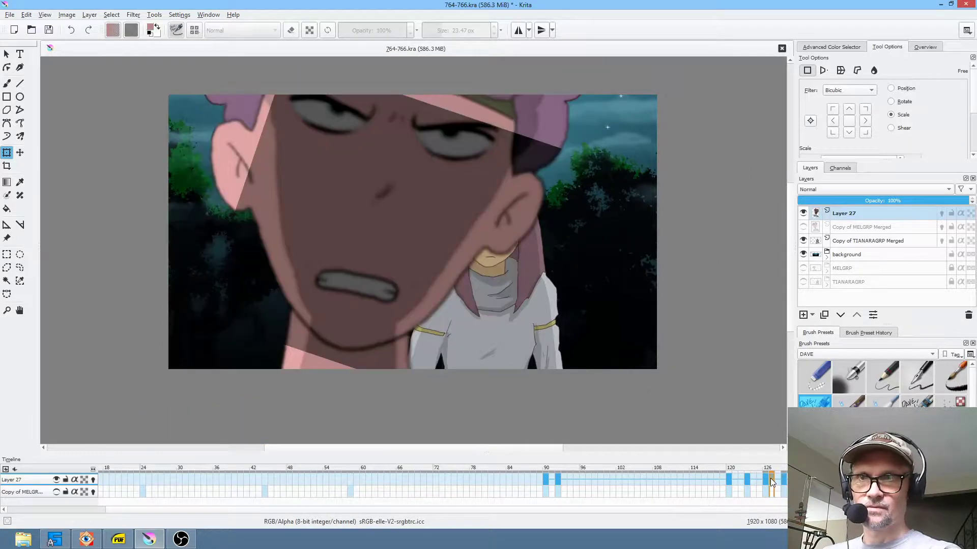
pyautogui.click(765, 478)
pyautogui.click(771, 478)
pyautogui.scroll(-3, 418, 236)
pyautogui.scroll(3, 418, 237)
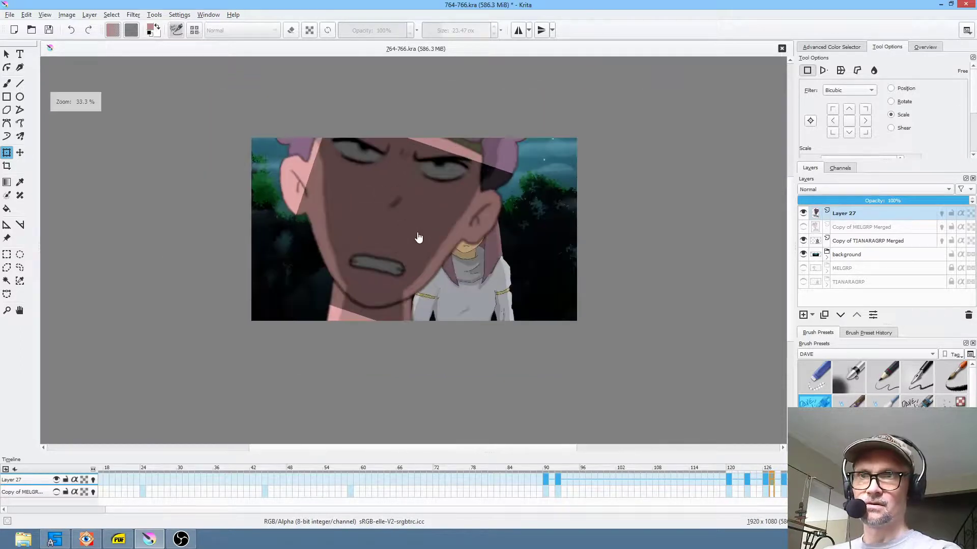
pyautogui.click(766, 480)
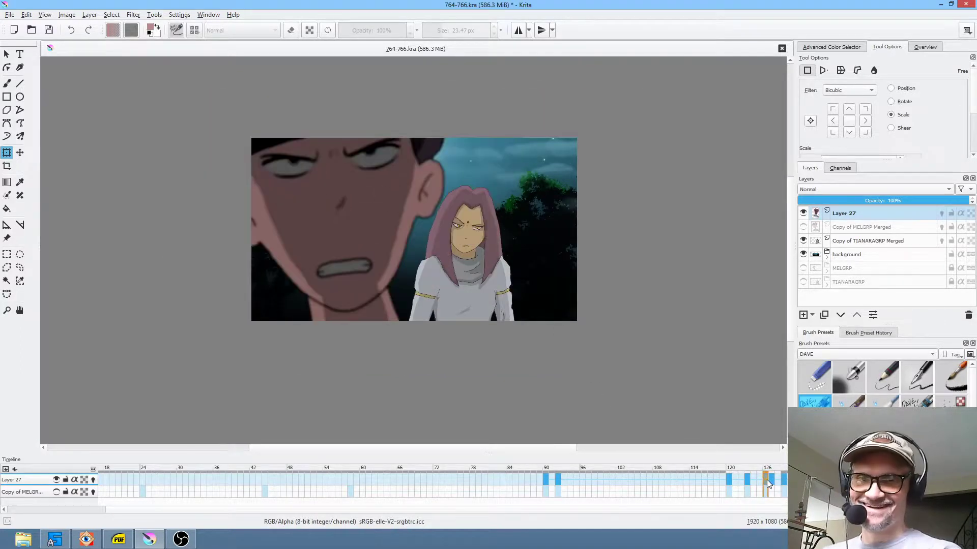
pyautogui.click(772, 481)
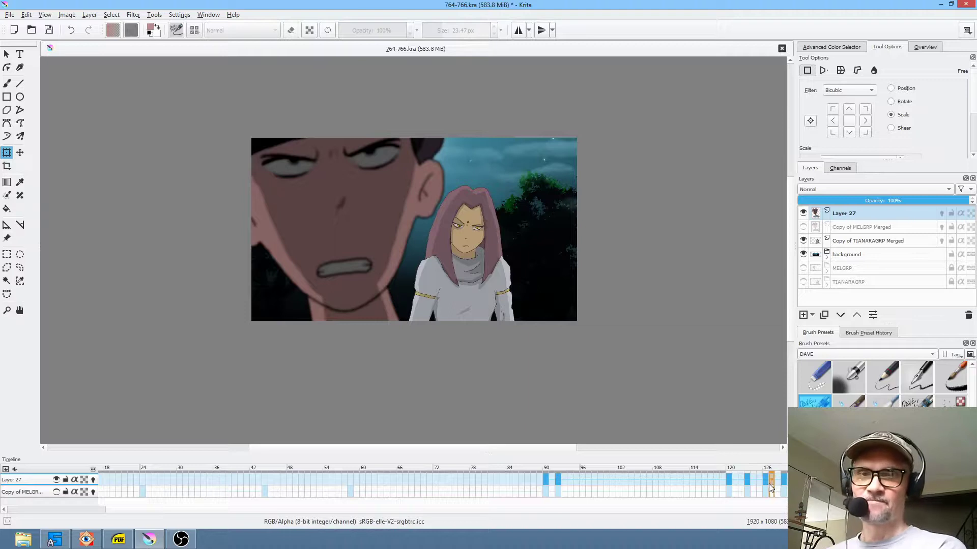
# - Scrub Layer 27 between frames 117 and 129 to review the zoom-in, and return to frame 126
pyautogui.click(765, 481)
pyautogui.click(782, 478)
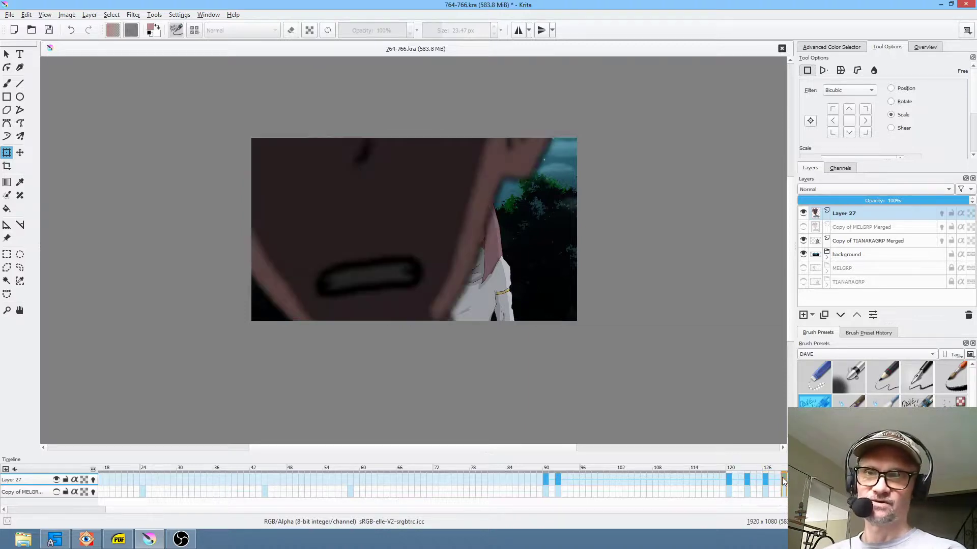
pyautogui.click(742, 479)
pyautogui.moveTo(710, 480); pyautogui.dragTo(785, 480)
pyautogui.click(763, 487)
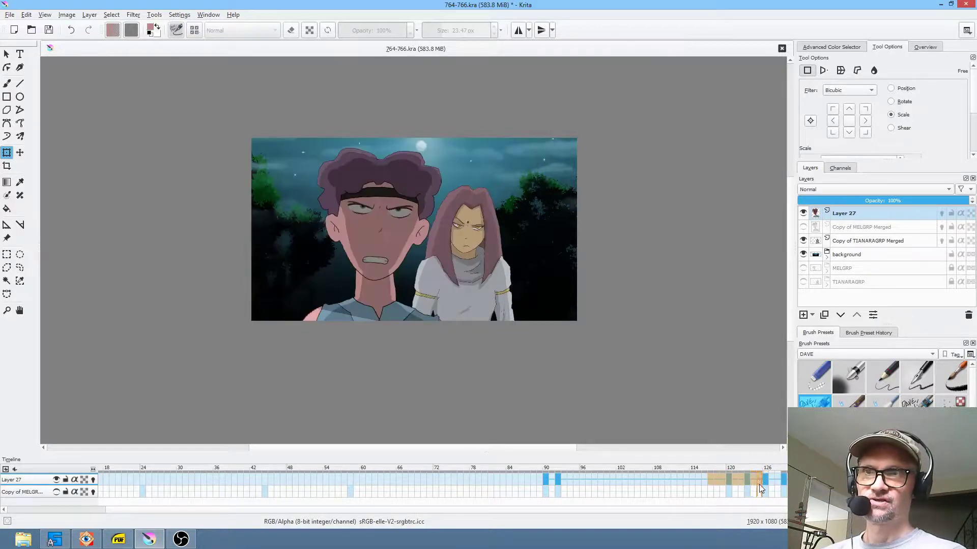
pyautogui.keyDown('shift'); pyautogui.click(784, 492); pyautogui.keyUp('shift')
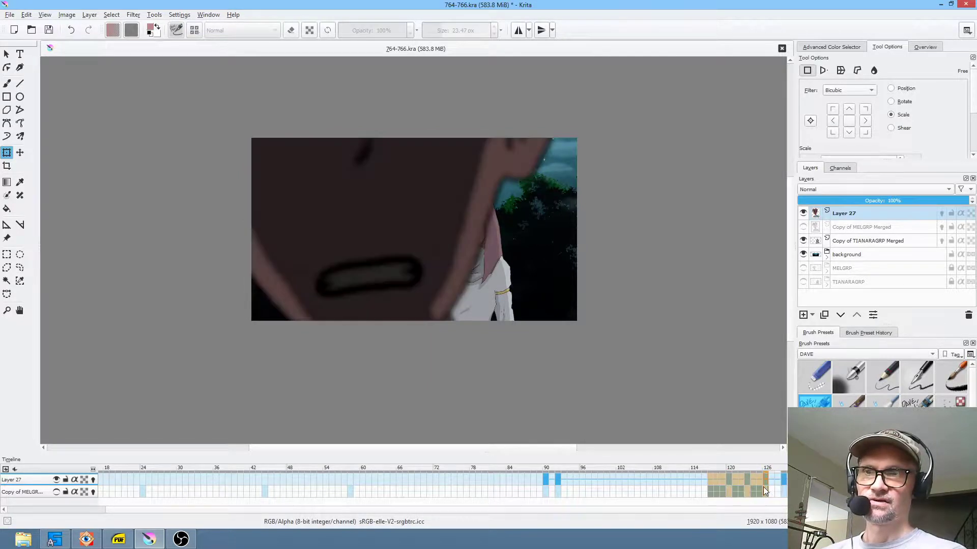
pyautogui.click(763, 487)
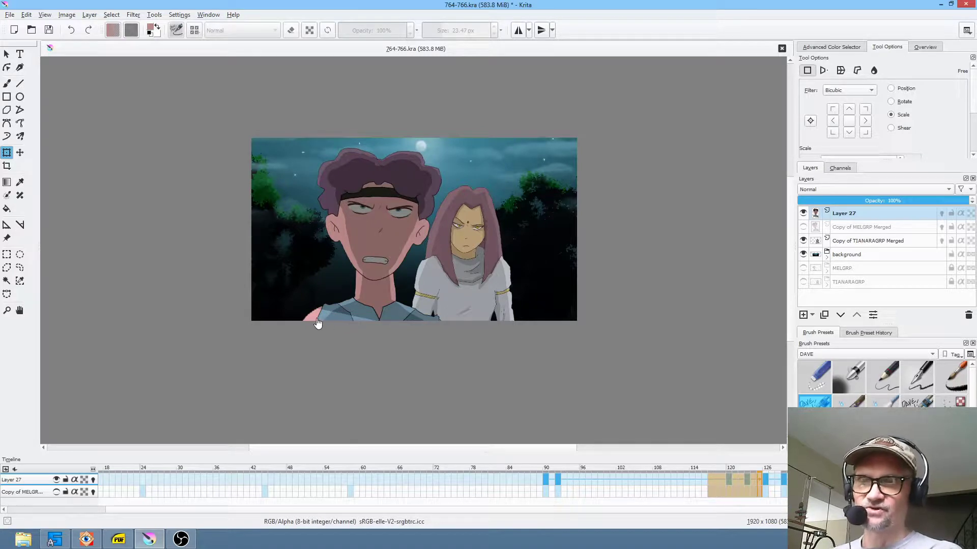
pyautogui.click(768, 479)
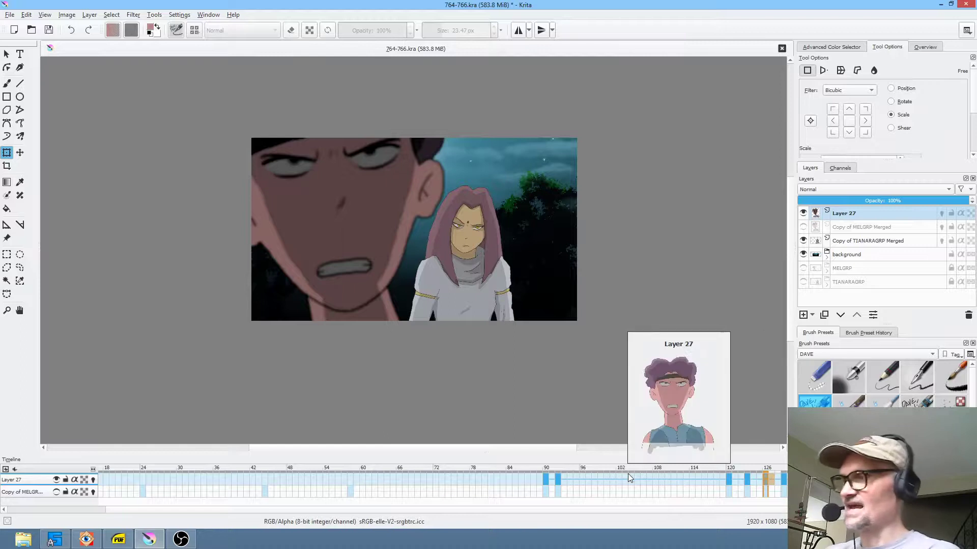
pyautogui.click(778, 479)
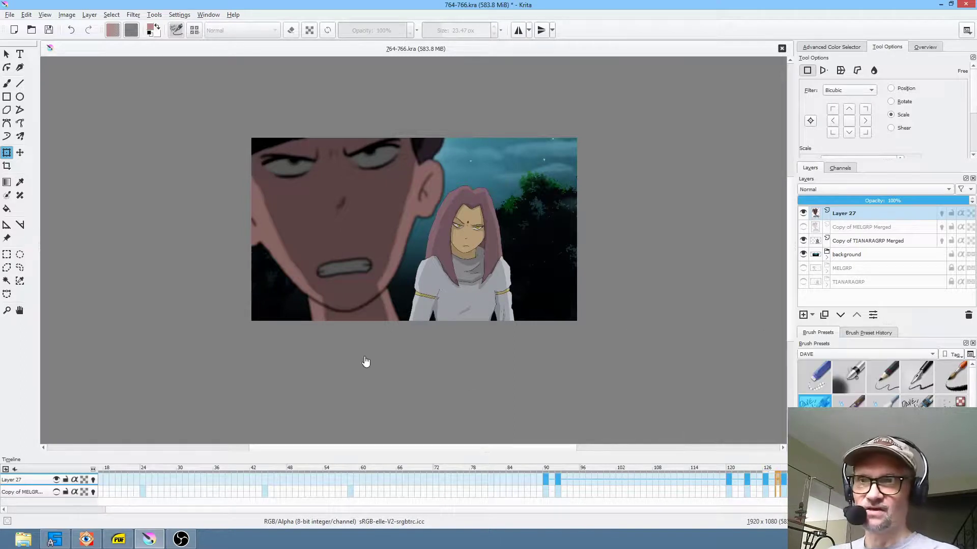
pyautogui.click(361, 214)
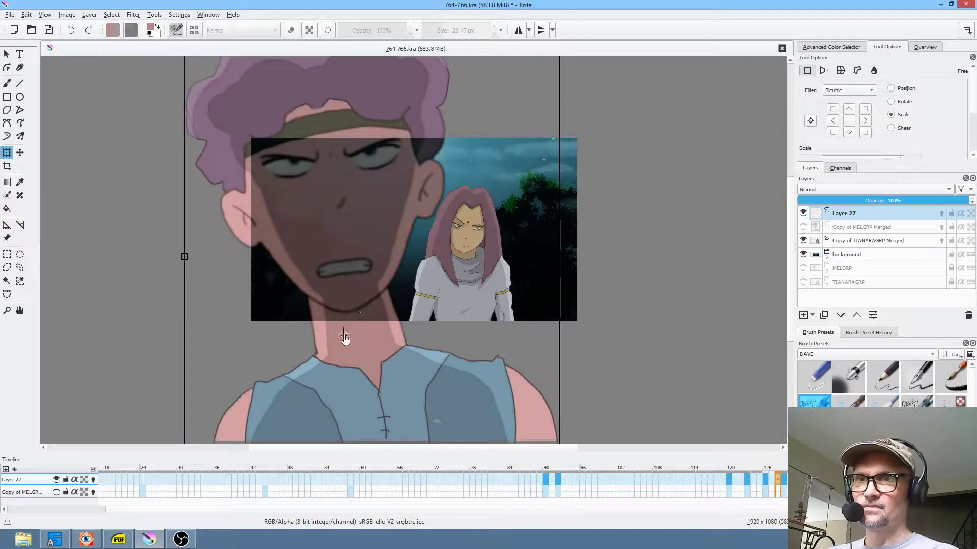
pyautogui.moveTo(614, 268); pyautogui.dragTo(458, 355)
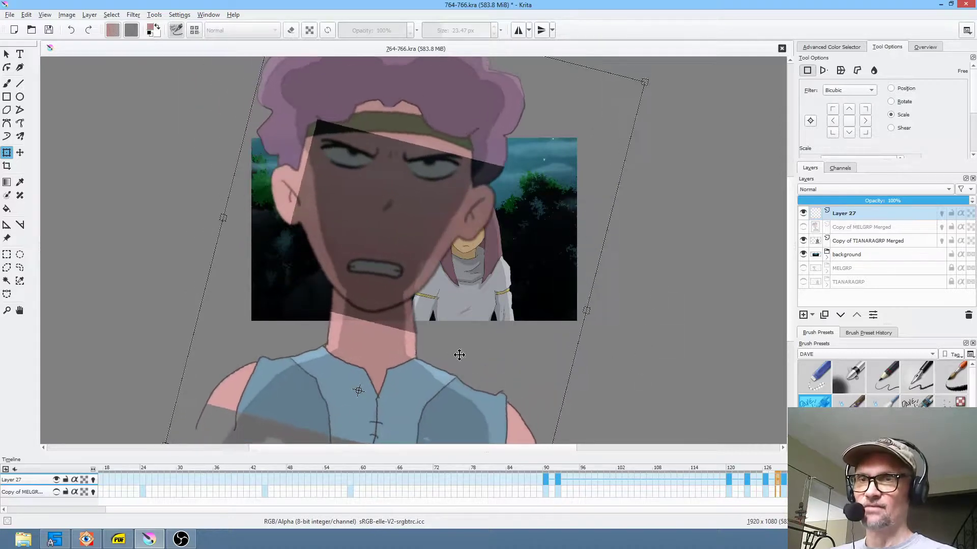
pyautogui.moveTo(399, 377)
pyautogui.mouseDown()
pyautogui.moveTo(399, 349)
pyautogui.moveTo(403, 362)
pyautogui.moveTo(348, 355)
pyautogui.moveTo(403, 349)
pyautogui.moveTo(400, 375)
pyautogui.mouseUp()
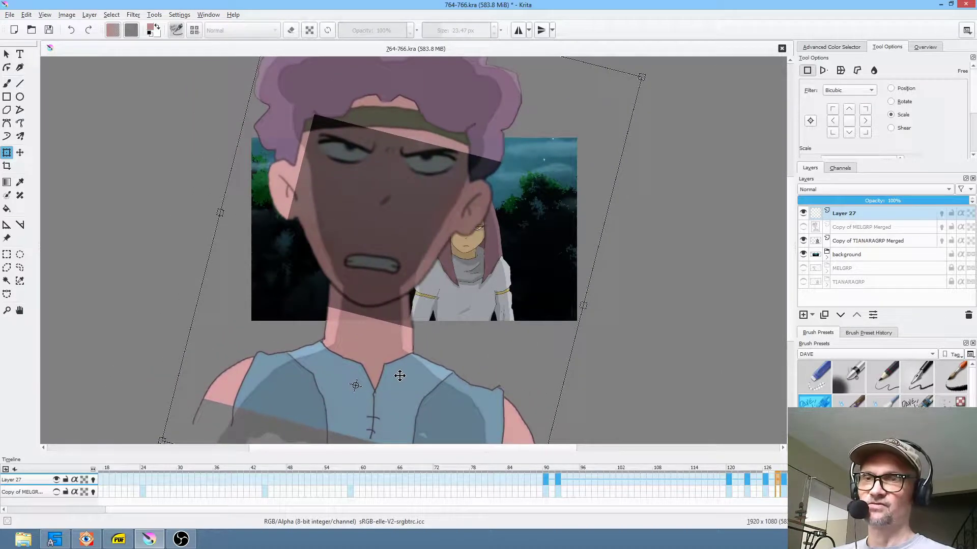
pyautogui.press('Escape')
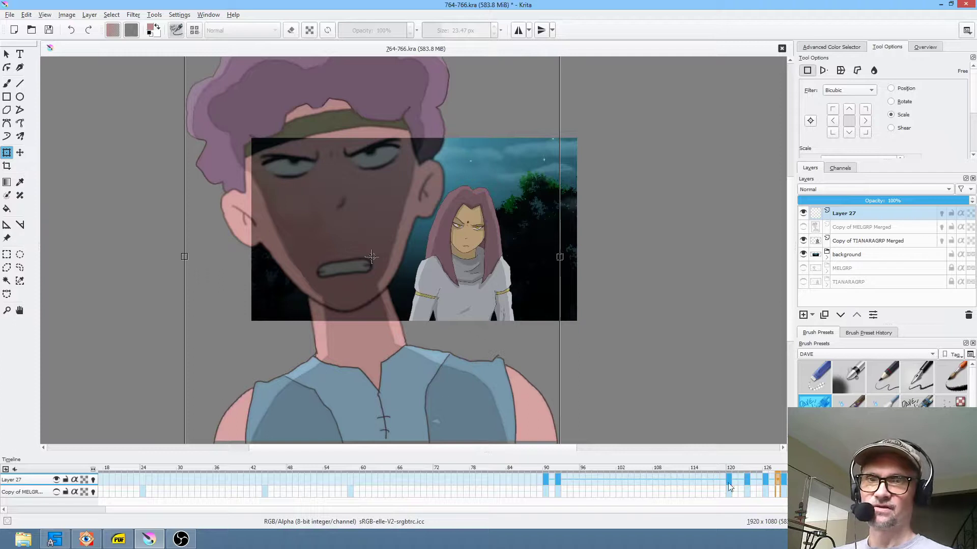
# - Apply a perspective transform to the character at frame 123, stretching its left side slightly upward and its lower-left corner down and outward
pyautogui.moveTo(726, 471); pyautogui.dragTo(793, 480)
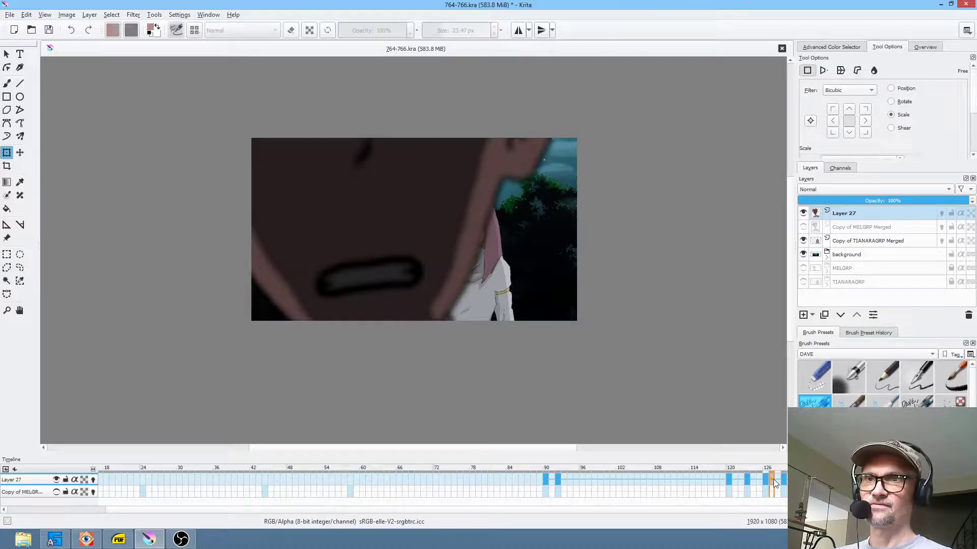
pyautogui.moveTo(764, 478)
pyautogui.mouseDown()
pyautogui.moveTo(746, 477)
pyautogui.moveTo(796, 478)
pyautogui.moveTo(675, 477)
pyautogui.moveTo(781, 476)
pyautogui.moveTo(747, 478)
pyautogui.mouseUp()
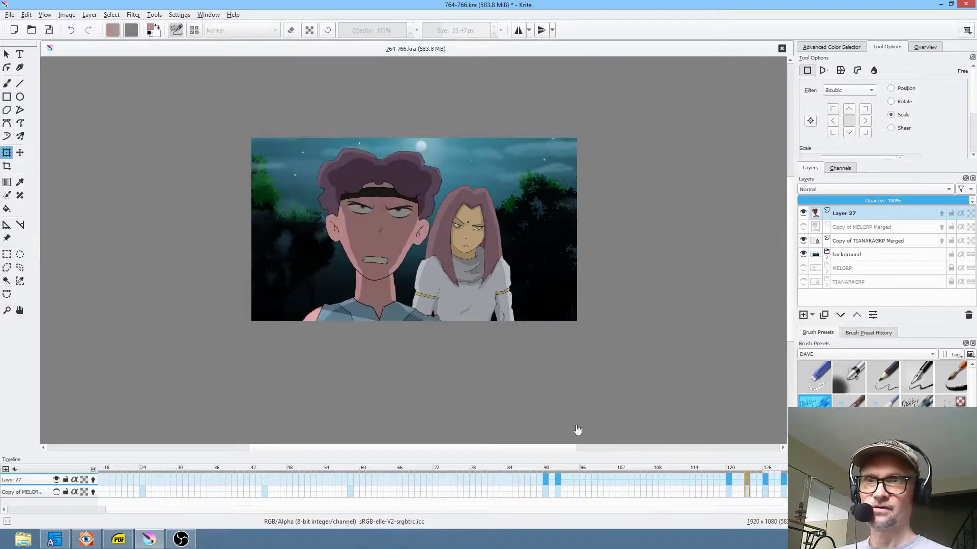
pyautogui.click(342, 342)
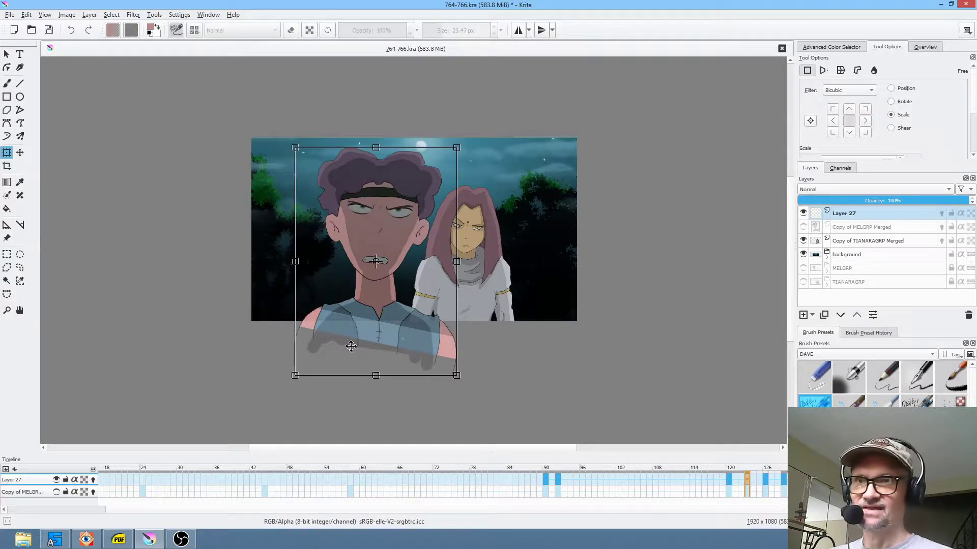
pyautogui.click(824, 72)
pyautogui.moveTo(294, 379); pyautogui.dragTo(281, 408)
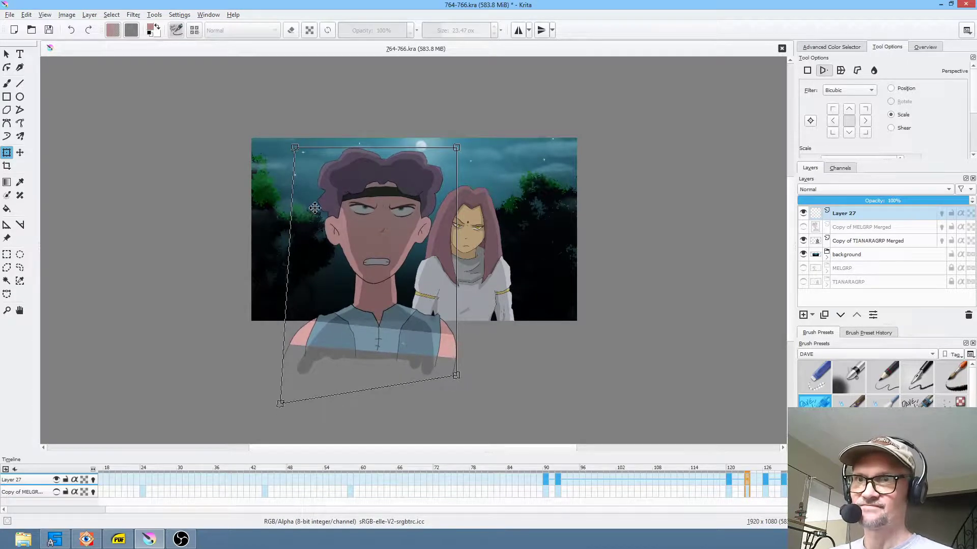
pyautogui.moveTo(296, 151); pyautogui.dragTo(296, 144)
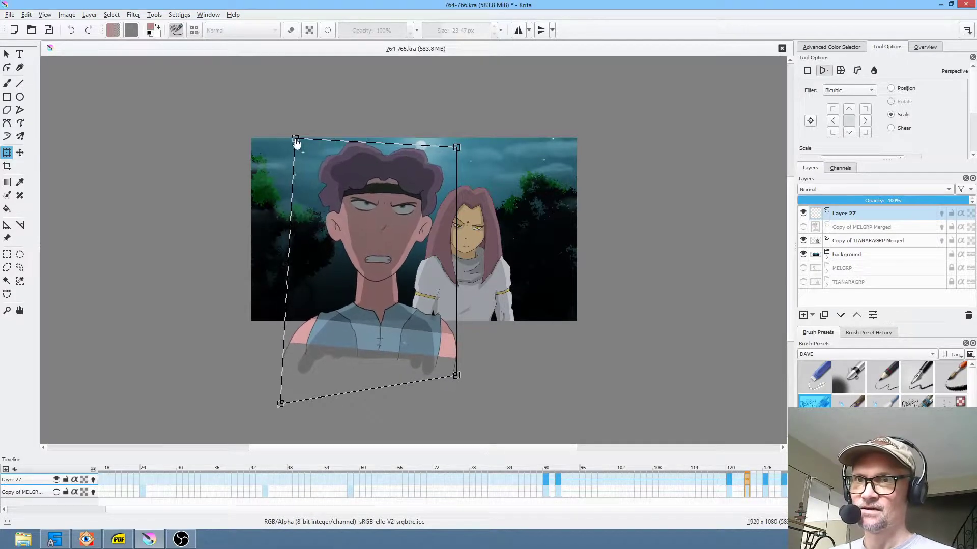
pyautogui.press('Return')
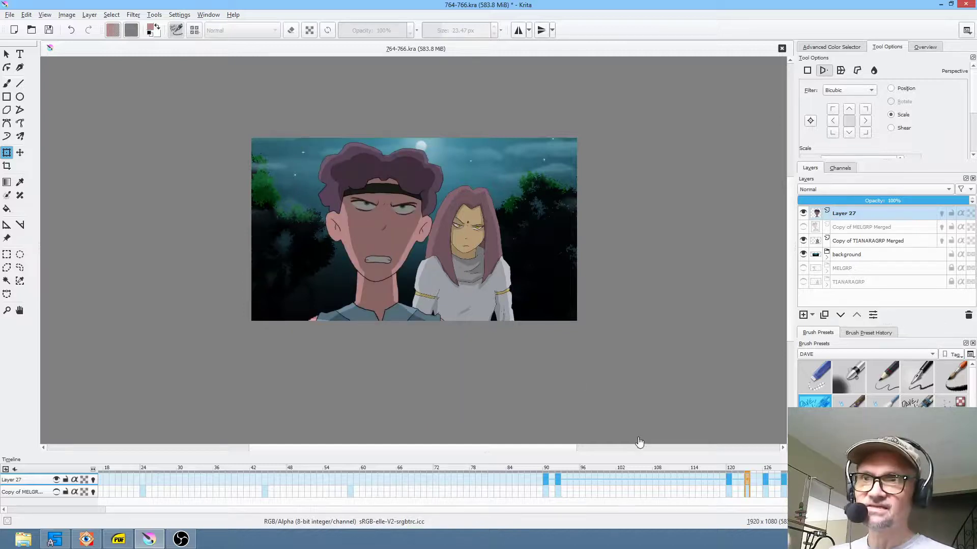
# - Reshape the character's left shoulder at frame 123 with a Liquify transform in Move mode at brush size 302.50
pyautogui.scroll(2, 330, 324)
pyautogui.click(327, 309)
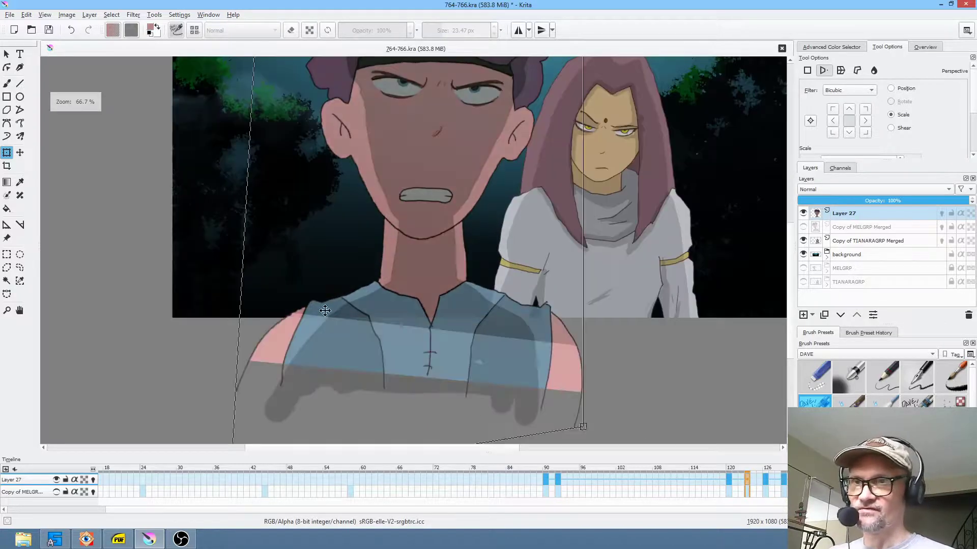
pyautogui.click(874, 71)
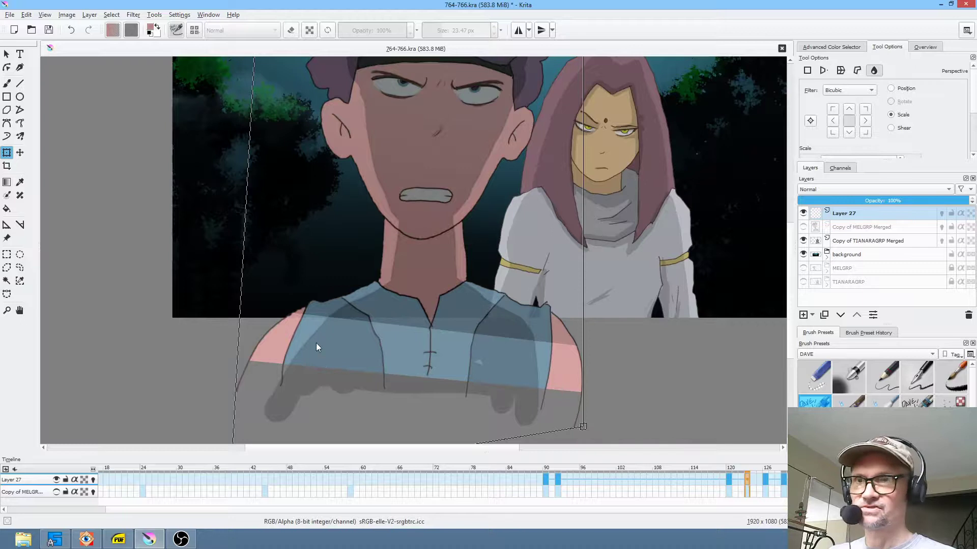
pyautogui.keyDown('shift'); pyautogui.moveTo(306, 305); pyautogui.dragTo(235, 305); pyautogui.keyUp('shift')
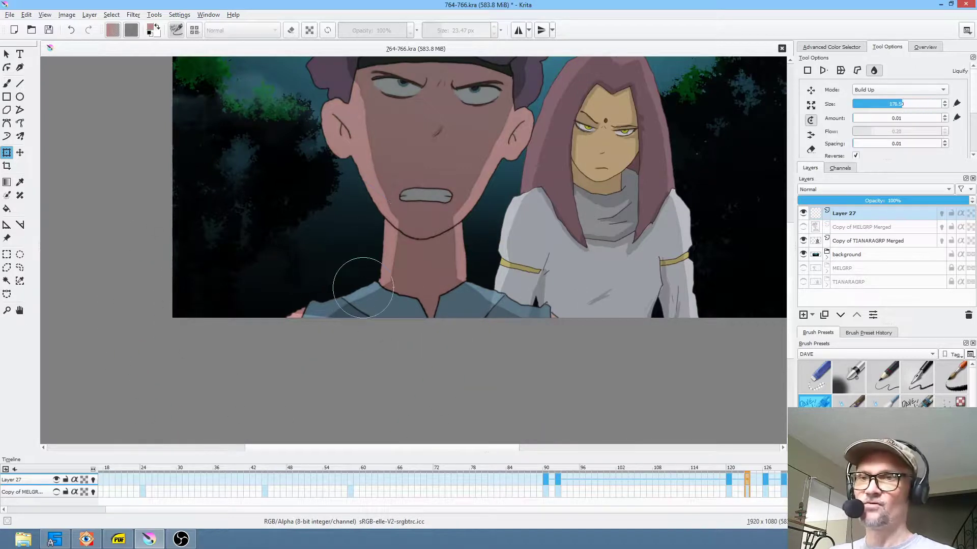
pyautogui.moveTo(304, 319); pyautogui.dragTo(301, 320)
pyautogui.hotkey('ctrl', 'z')
pyautogui.click(811, 91)
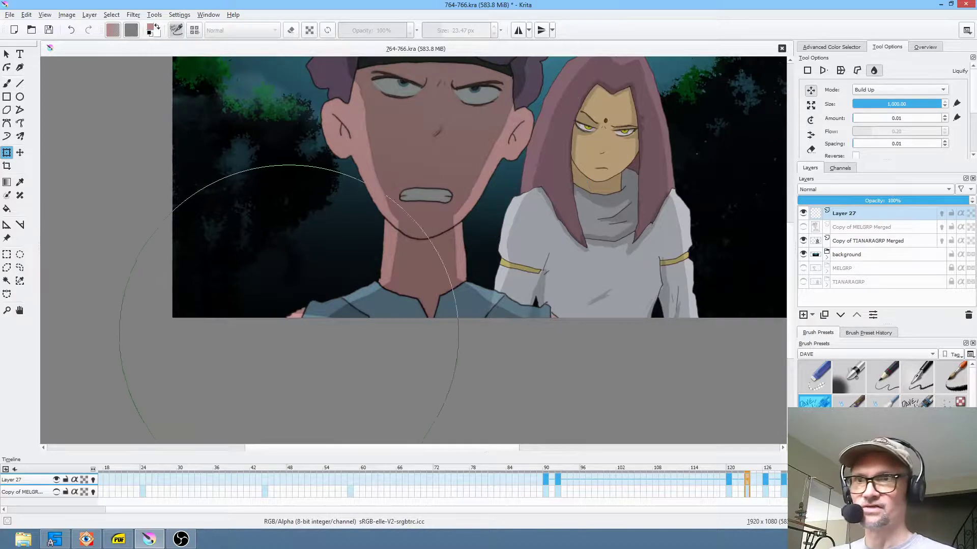
pyautogui.keyDown('shift'); pyautogui.moveTo(309, 342); pyautogui.dragTo(290, 335); pyautogui.keyUp('shift')
pyautogui.press('Return')
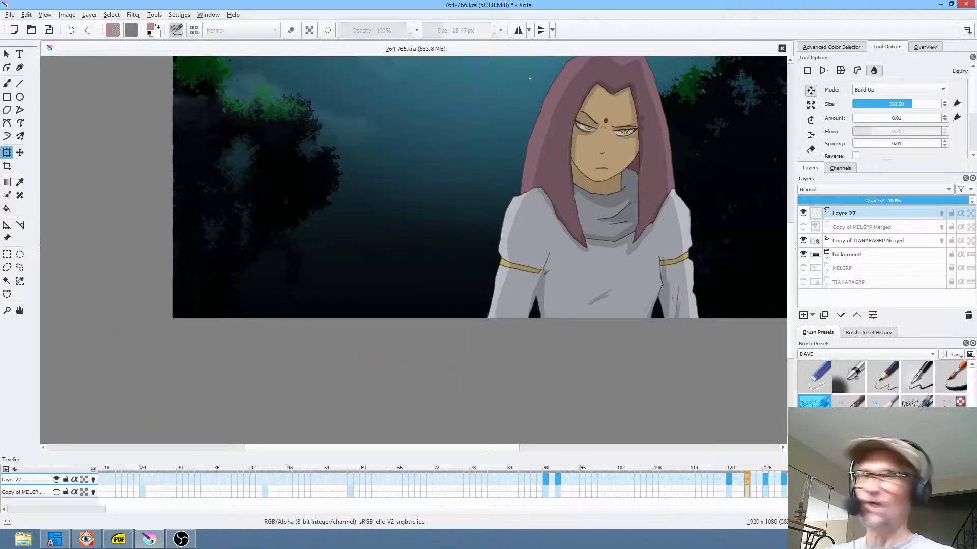
pyautogui.scroll(-2, 517, 279)
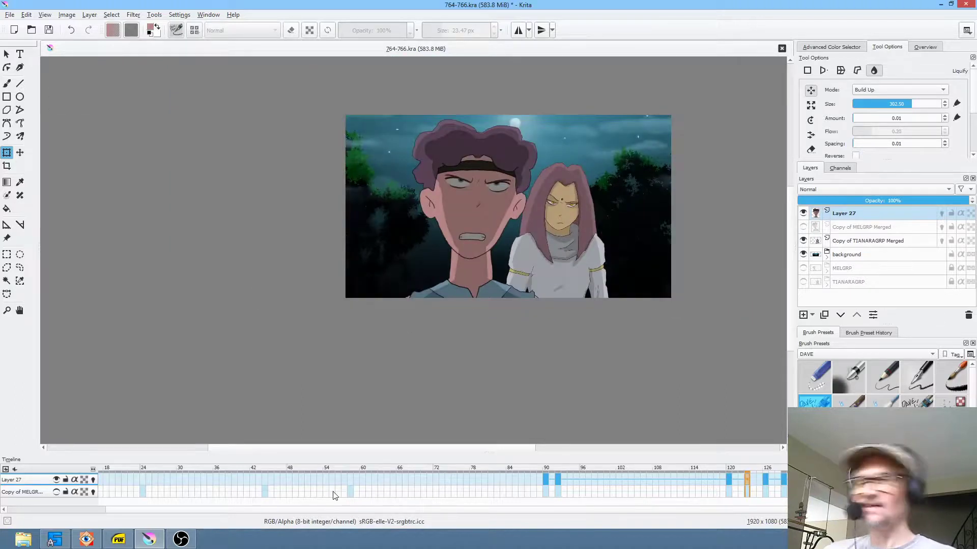
# - Move all Layer 27 keyframes from frame 90 onward to the same frames on Copy of MELGRP Merged
pyautogui.click(112, 476)
pyautogui.press('Home')
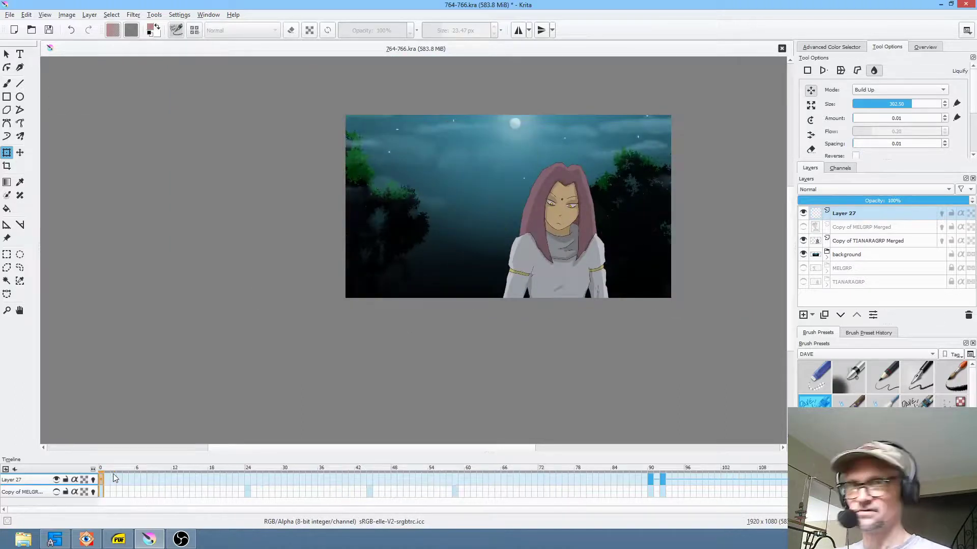
pyautogui.press('space')
pyautogui.press('space')
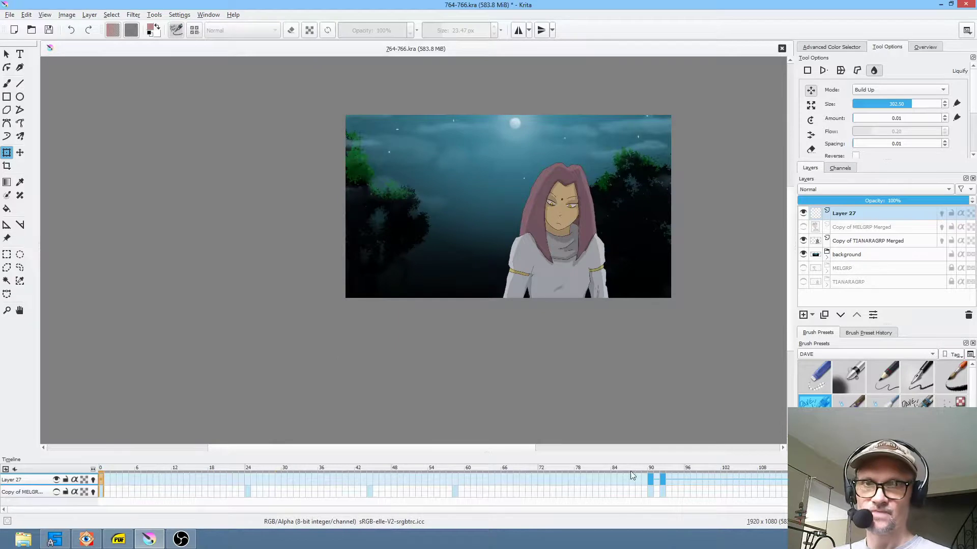
pyautogui.click(649, 479)
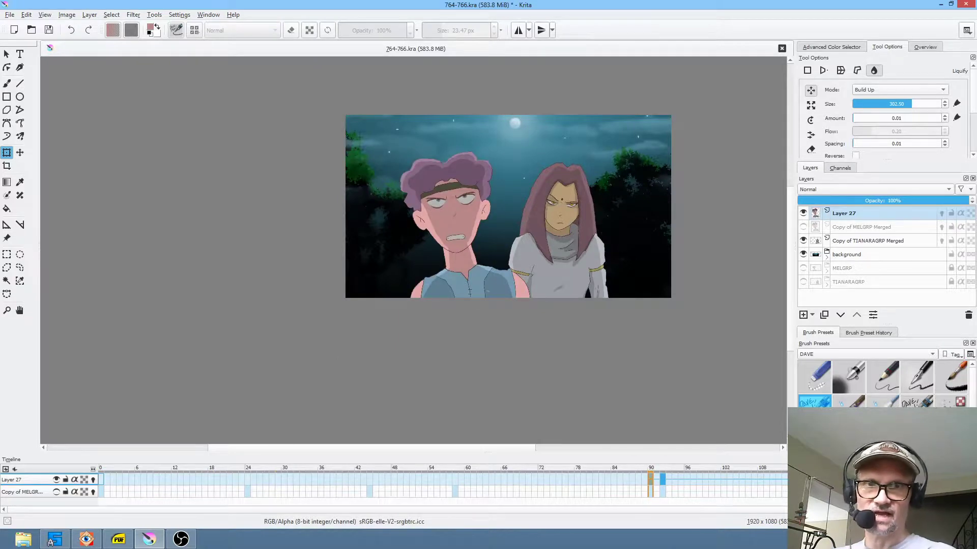
pyautogui.keyDown('shift'); pyautogui.click(865, 479); pyautogui.keyUp('shift')
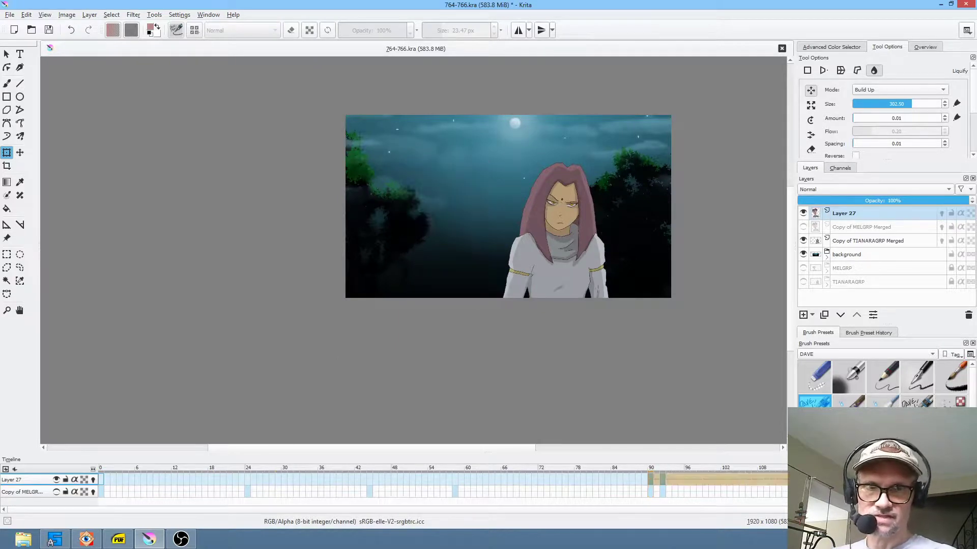
pyautogui.click(650, 479)
pyautogui.moveTo(651, 486); pyautogui.dragTo(649, 487)
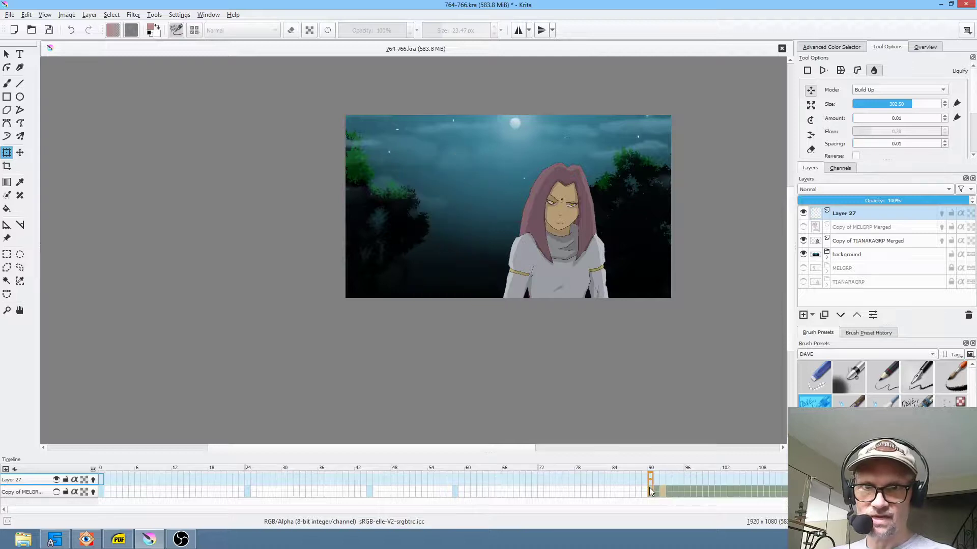
# - Delete the emptied Layer 27 and make Copy of MELGRP Merged visible for playback from frame 0
pyautogui.click(853, 216)
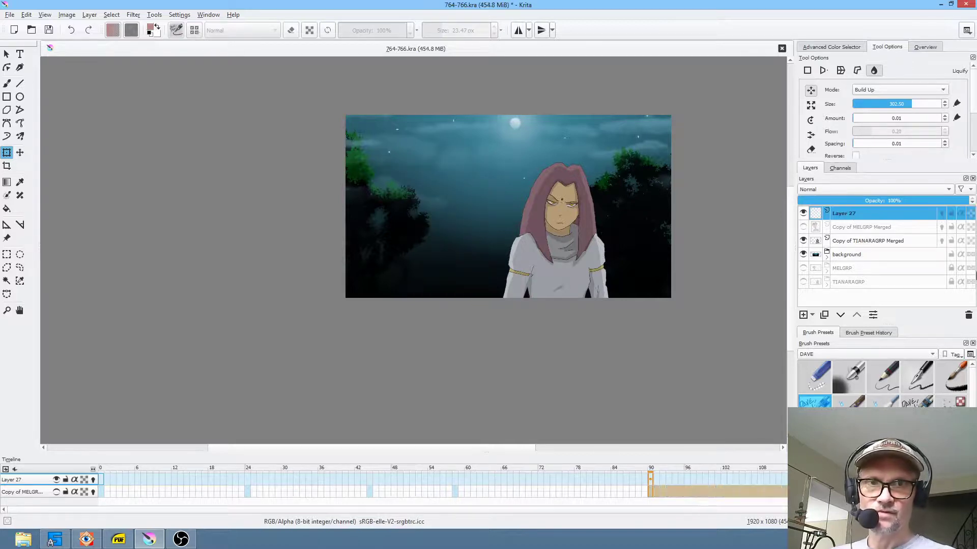
pyautogui.click(968, 316)
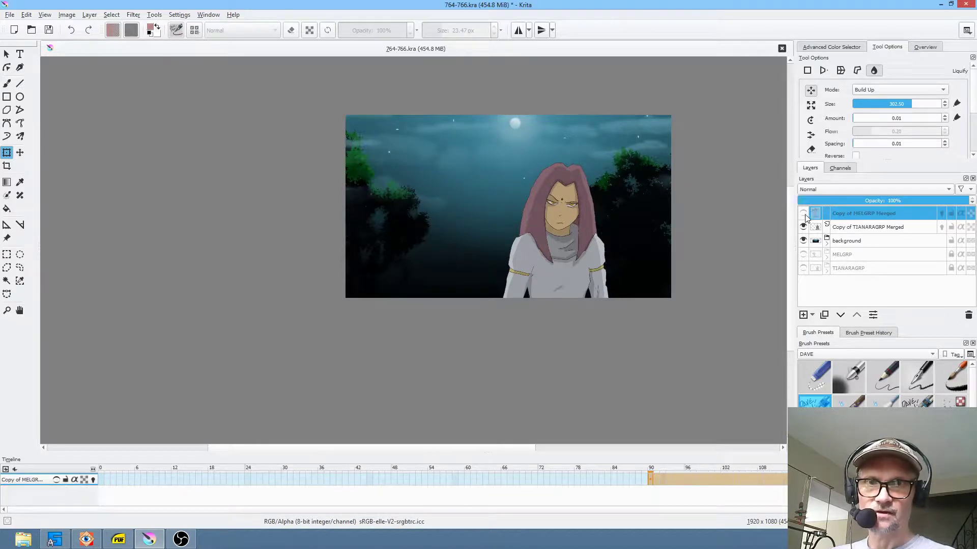
pyautogui.click(803, 214)
pyautogui.click(101, 479)
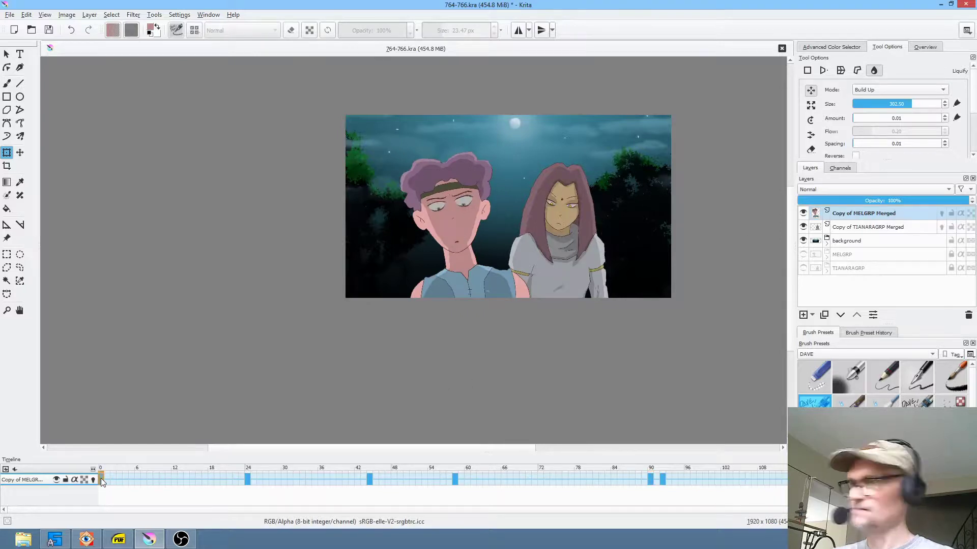
pyautogui.press('space')
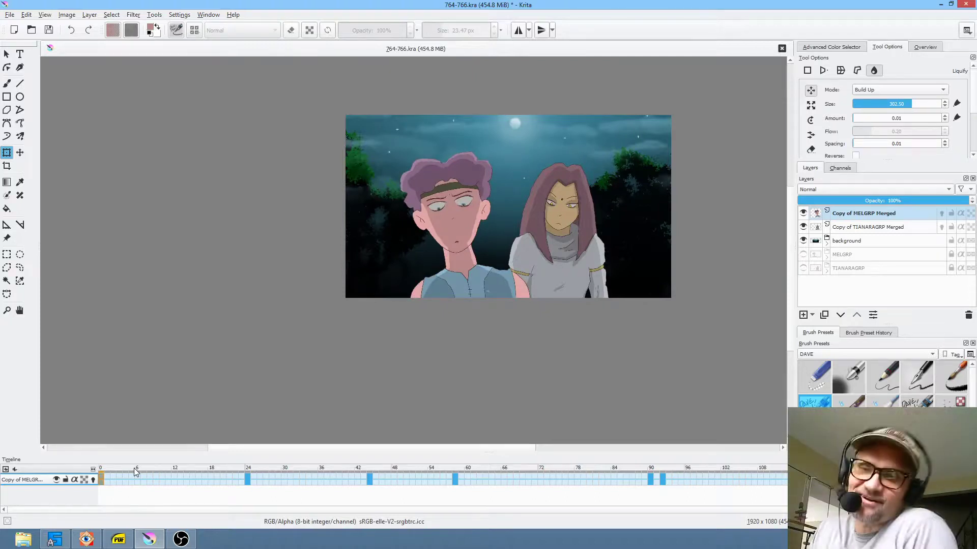
# - On Copy of TIANARAGRP Merged, move the keyframes at frames 1, 3 and 4 together to frames 72, 74 and 75
pyautogui.click(864, 228)
pyautogui.scroll(2, 575, 211)
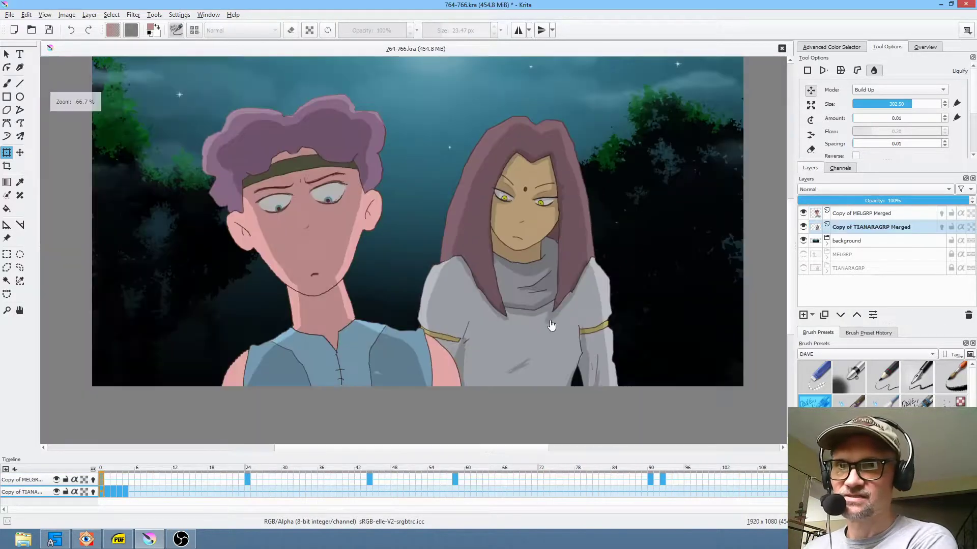
pyautogui.moveTo(111, 468)
pyautogui.mouseDown()
pyautogui.moveTo(378, 478)
pyautogui.moveTo(69, 480)
pyautogui.moveTo(120, 480)
pyautogui.moveTo(99, 464)
pyautogui.mouseUp()
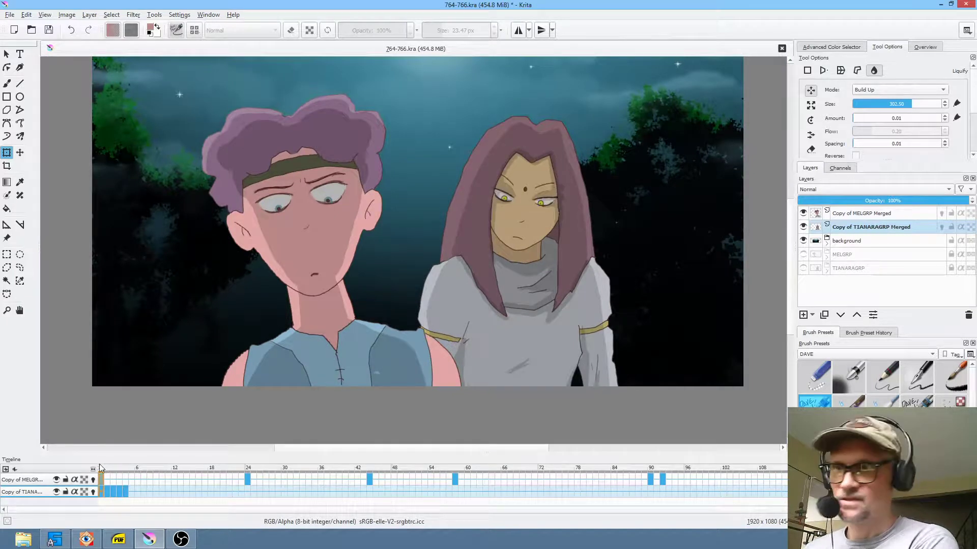
pyautogui.click(108, 490)
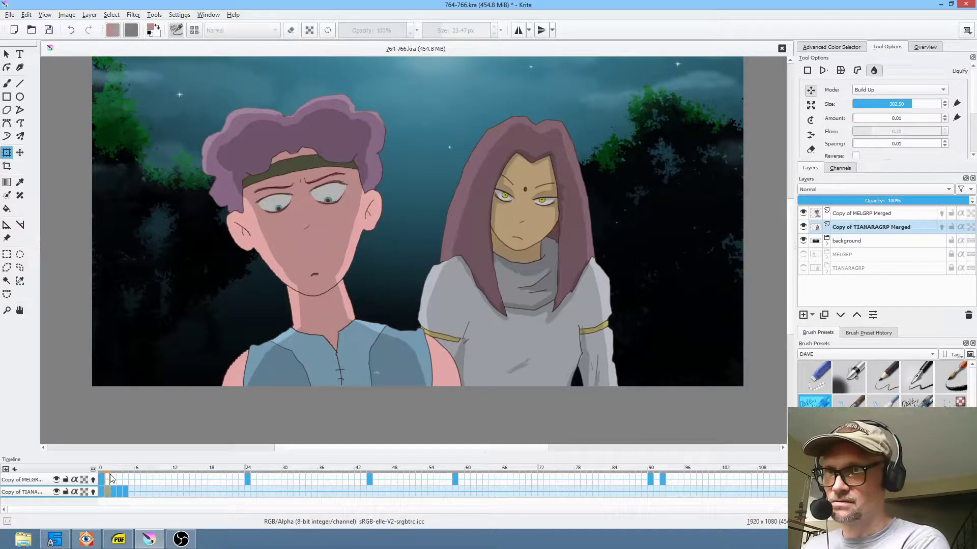
pyautogui.click(113, 490)
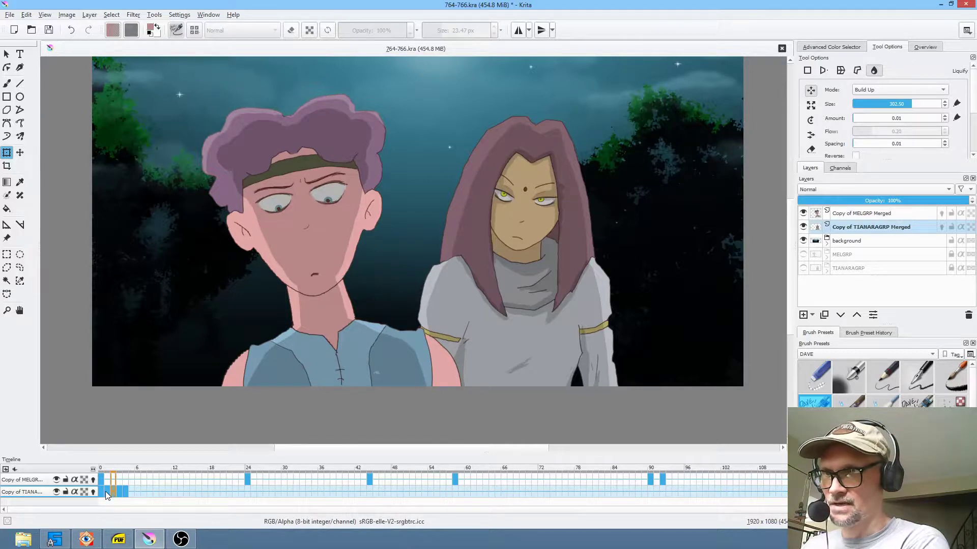
pyautogui.click(105, 492)
pyautogui.keyDown('ctrl'); pyautogui.click(118, 493); pyautogui.keyUp('ctrl')
pyautogui.keyDown('ctrl'); pyautogui.click(125, 492); pyautogui.keyUp('ctrl')
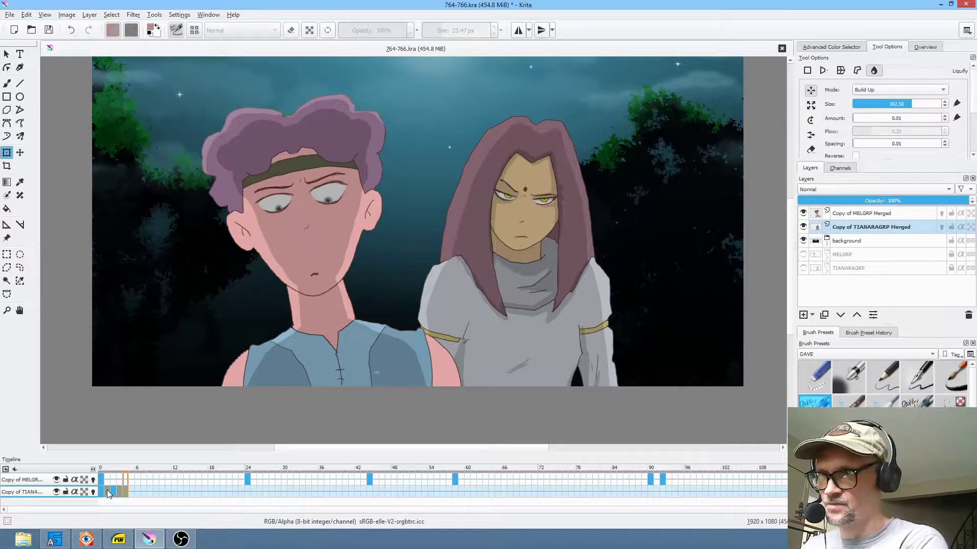
pyautogui.moveTo(173, 488); pyautogui.dragTo(539, 491)
# - Move the long-haired character's keyframe at frame 2 to frame 17 and the one at frame 72 to frame 26
pyautogui.moveTo(112, 490); pyautogui.dragTo(136, 482)
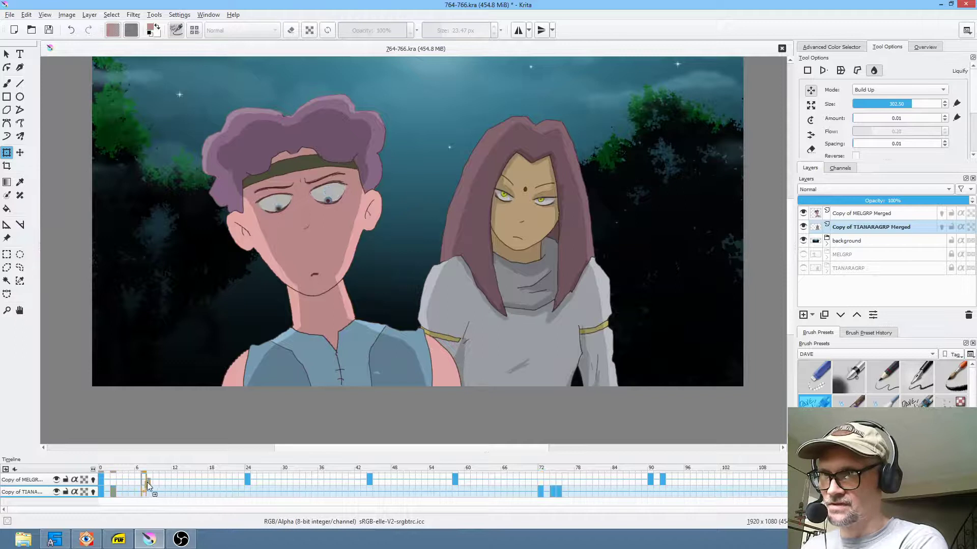
pyautogui.moveTo(204, 490); pyautogui.dragTo(358, 473)
pyautogui.click(158, 478)
pyautogui.click(540, 491)
pyautogui.moveTo(538, 489); pyautogui.dragTo(260, 491)
# - Copy the Copy of TIANARAGRP Merged keyframes at frames 17 and 26 to frames 36 and 45
pyautogui.click(206, 492)
pyautogui.keyDown('shift'); pyautogui.click(257, 490); pyautogui.keyUp('shift')
pyautogui.moveTo(206, 490); pyautogui.dragTo(319, 490)
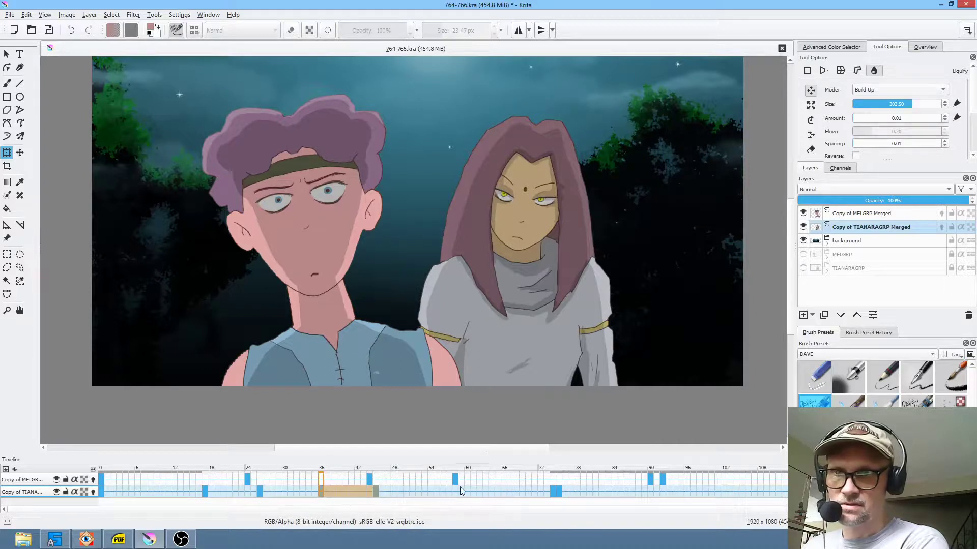
# - On Copy of TIANARAGRP Merged, copy the keyframe at frame 36 to frame 55
pyautogui.click(374, 491)
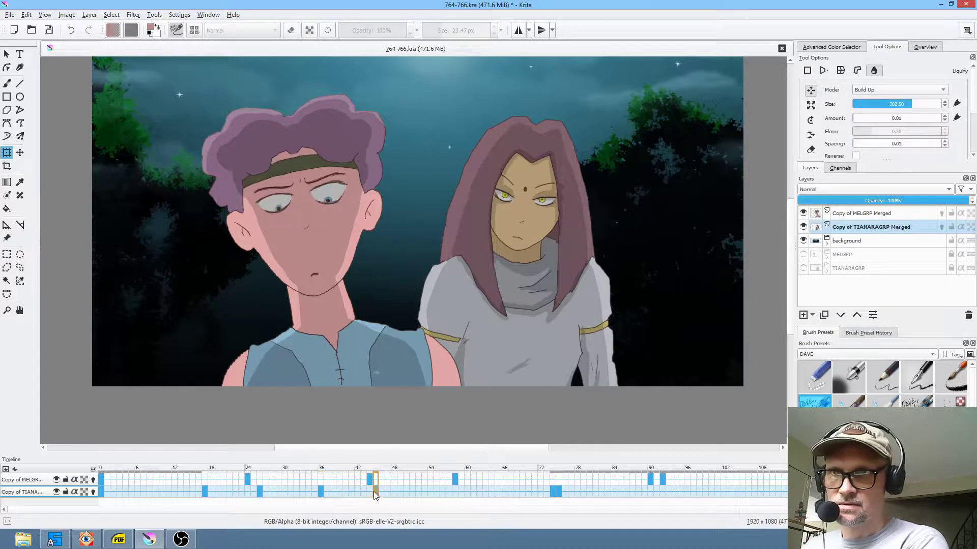
pyautogui.moveTo(320, 491); pyautogui.dragTo(351, 512)
pyautogui.click(436, 492)
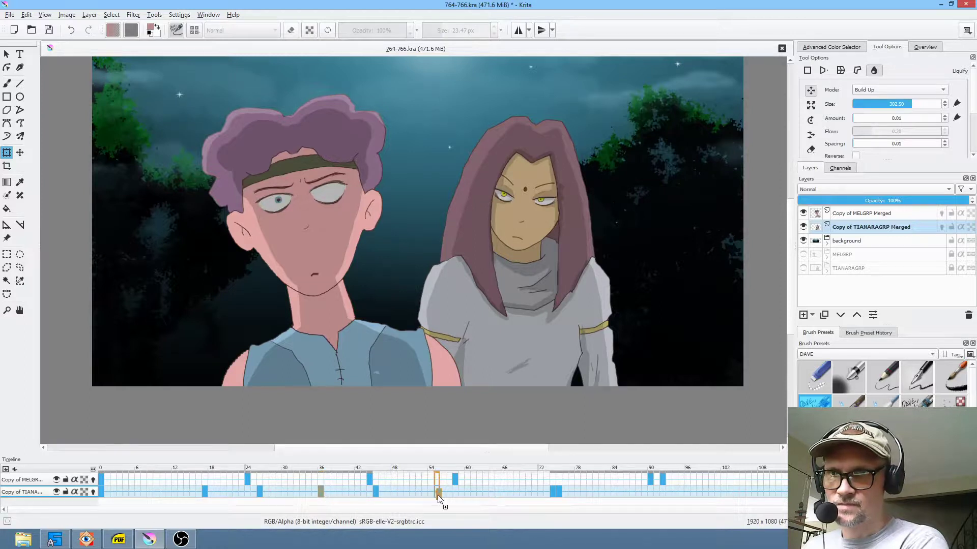
# - Compare the Copy of TIANARAGRP Merged keyframes at frames 74 and 75, and delete both
pyautogui.click(548, 491)
pyautogui.click(553, 492)
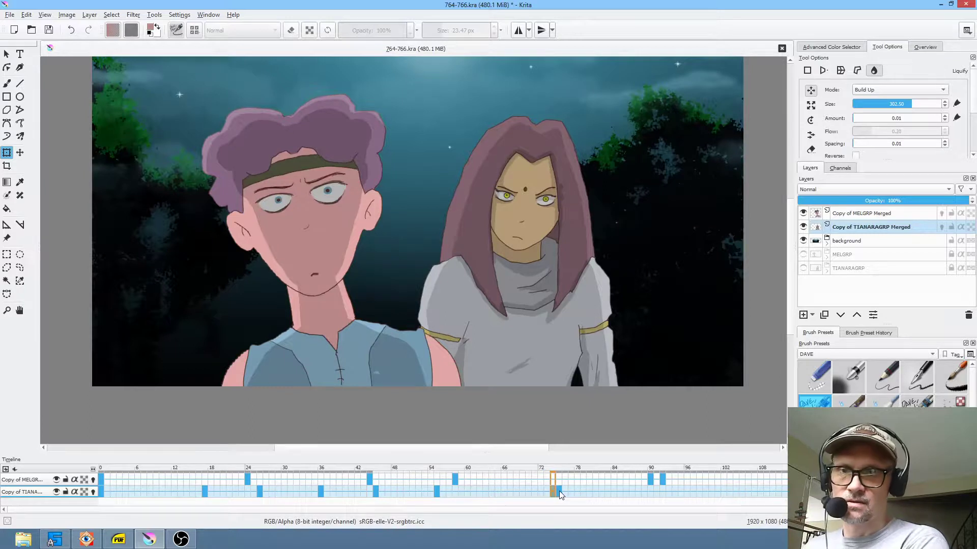
pyautogui.click(559, 492)
pyautogui.press('Left')
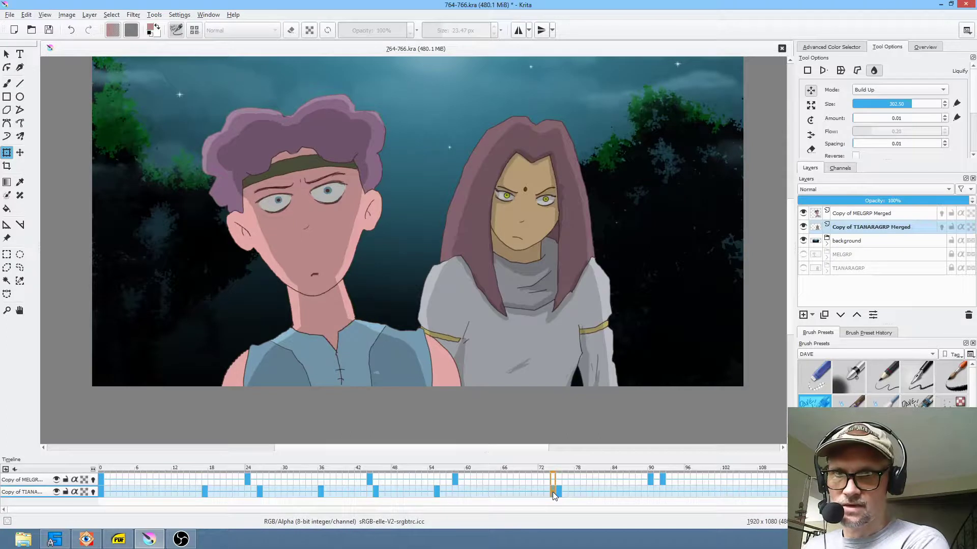
pyautogui.moveTo(552, 492); pyautogui.dragTo(813, 483)
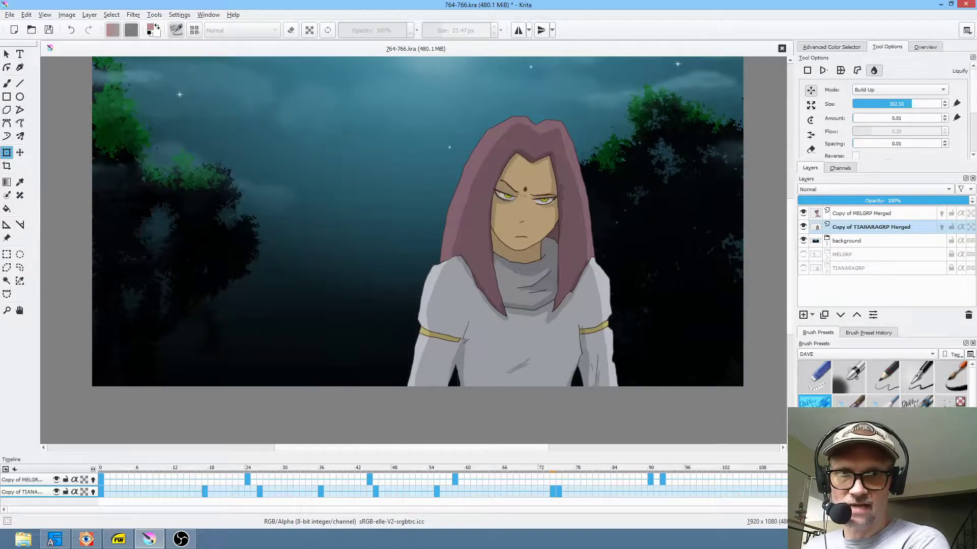
pyautogui.press('Delete')
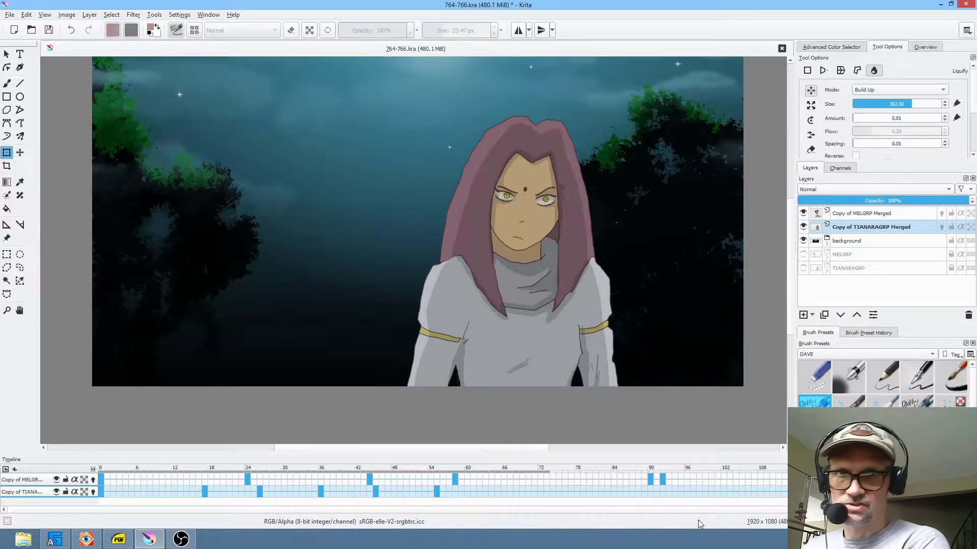
# - Play the animation from frame 0, and move the long-haired character's keyframe at frame 17 to frame 6
pyautogui.moveTo(701, 508); pyautogui.dragTo(805, 509)
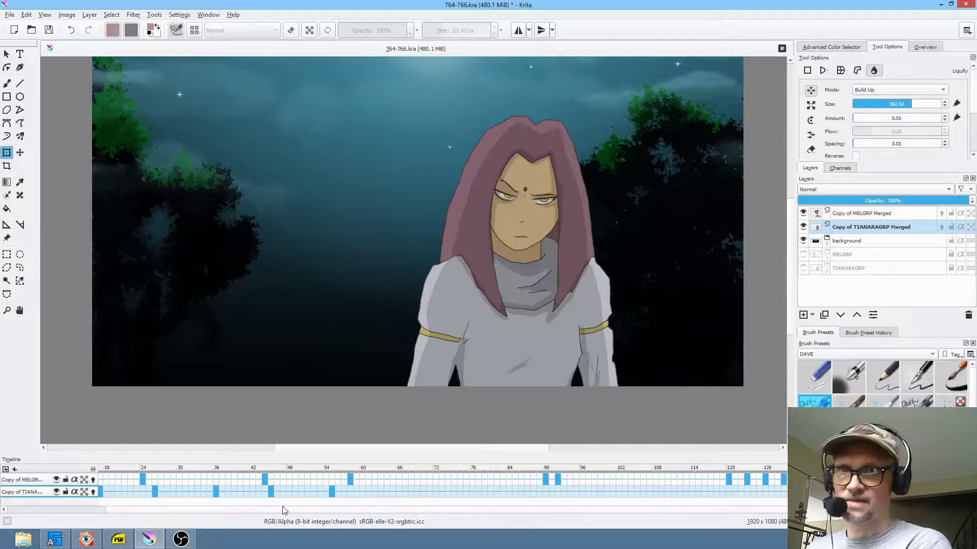
pyautogui.moveTo(1, 548)
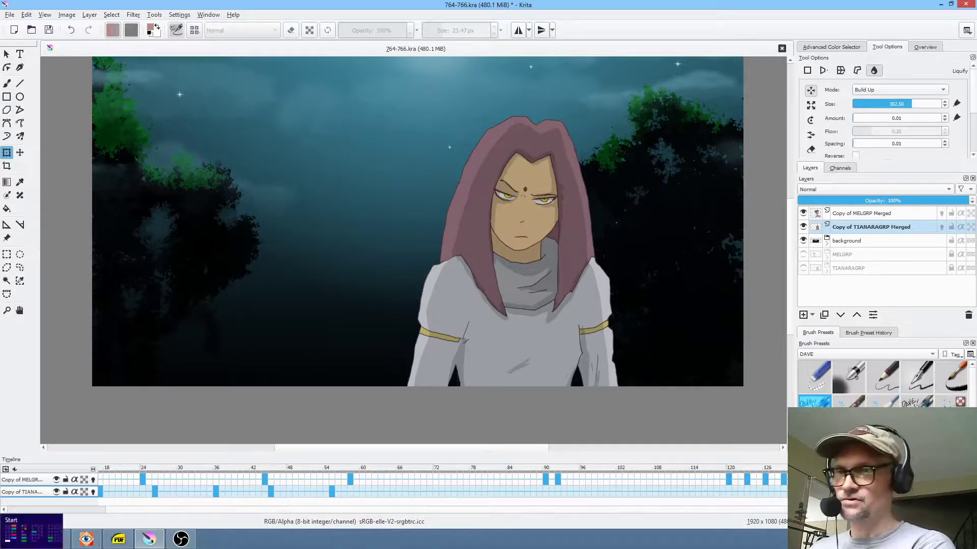
pyautogui.click(126, 492)
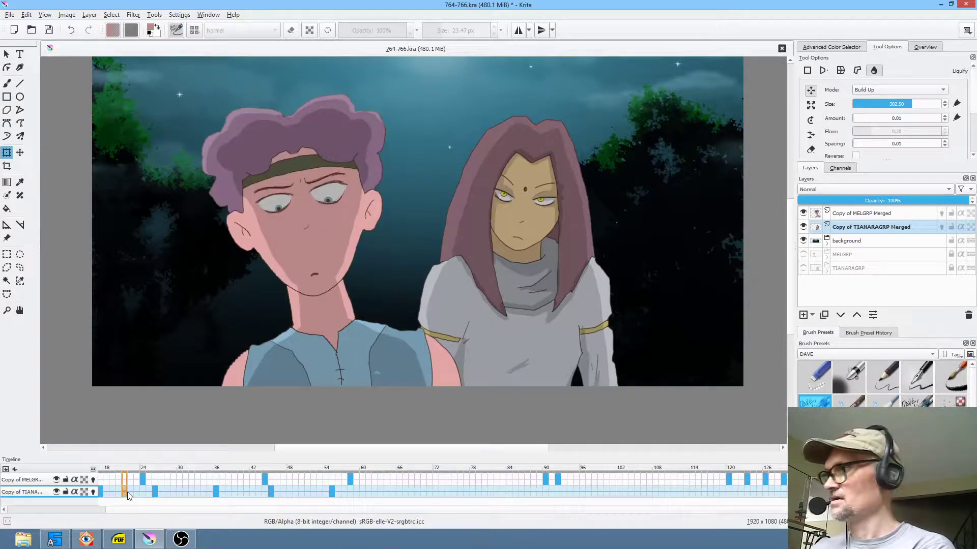
pyautogui.press('Home')
pyautogui.press('space')
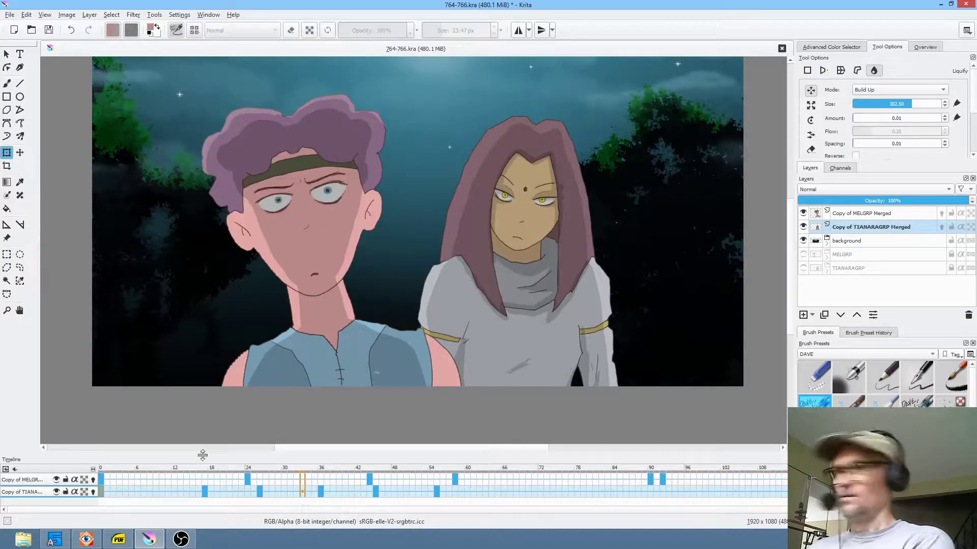
pyautogui.press('space')
pyautogui.moveTo(163, 492); pyautogui.dragTo(138, 494)
pyautogui.press('space')
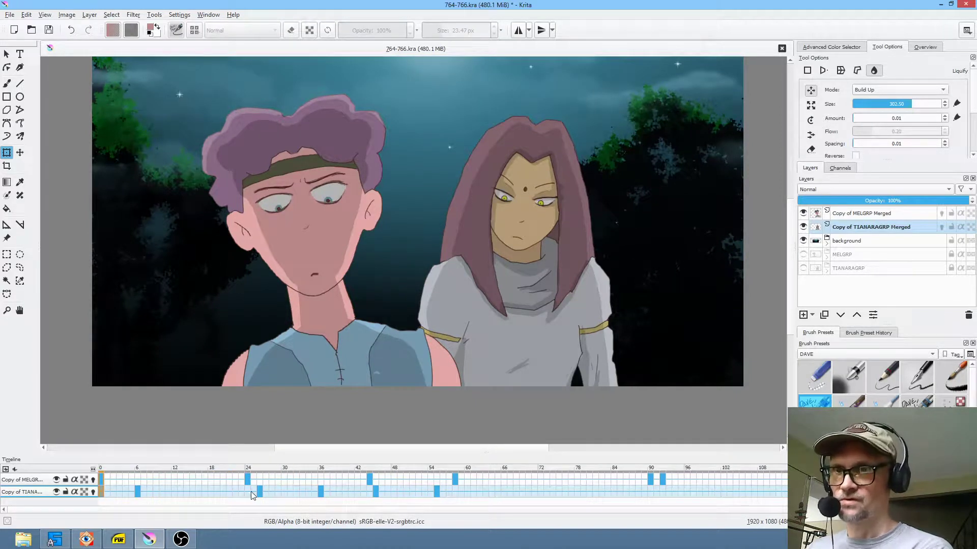
# - Delete the long-haired character's keyframes at frames 26, 36, 45 and 55, and save the document
pyautogui.moveTo(248, 491); pyautogui.dragTo(438, 494)
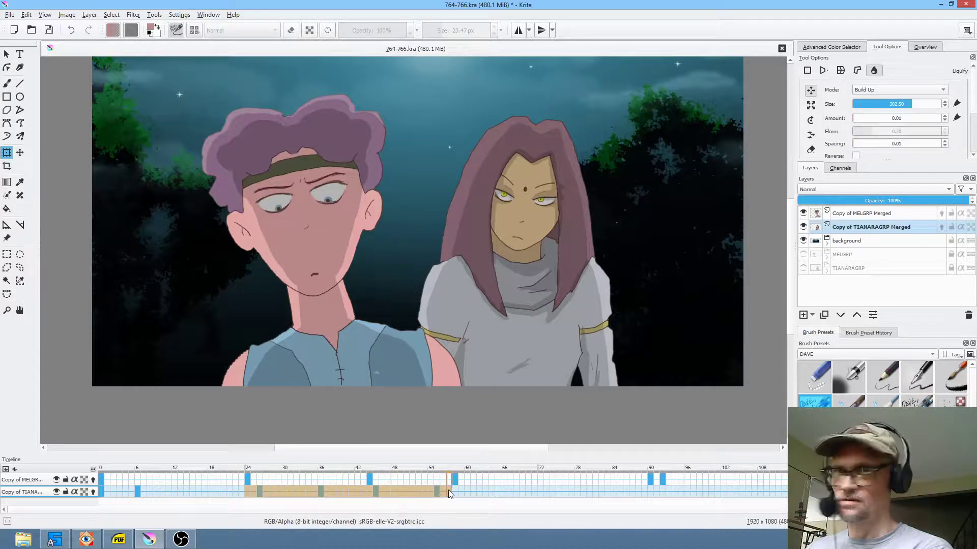
pyautogui.press('Delete')
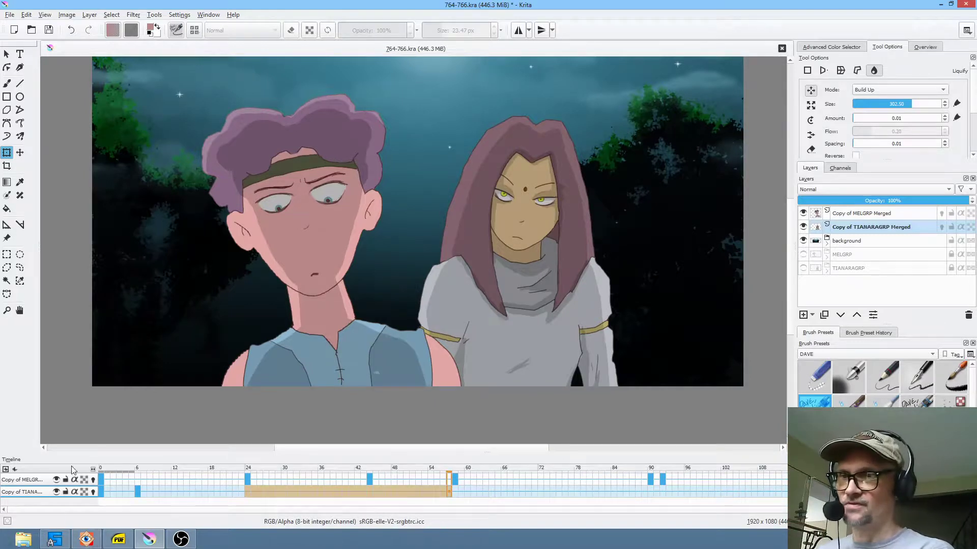
pyautogui.click(101, 493)
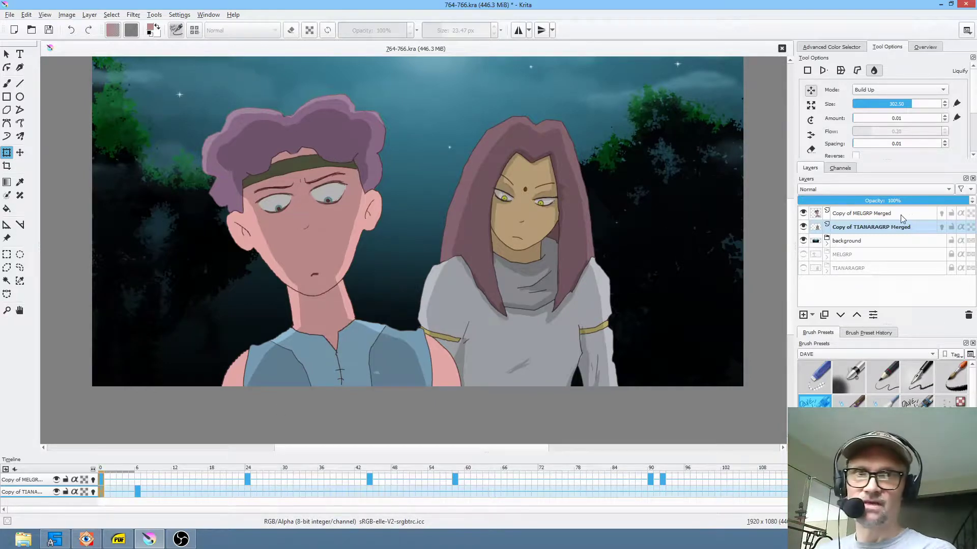
pyautogui.click(49, 30)
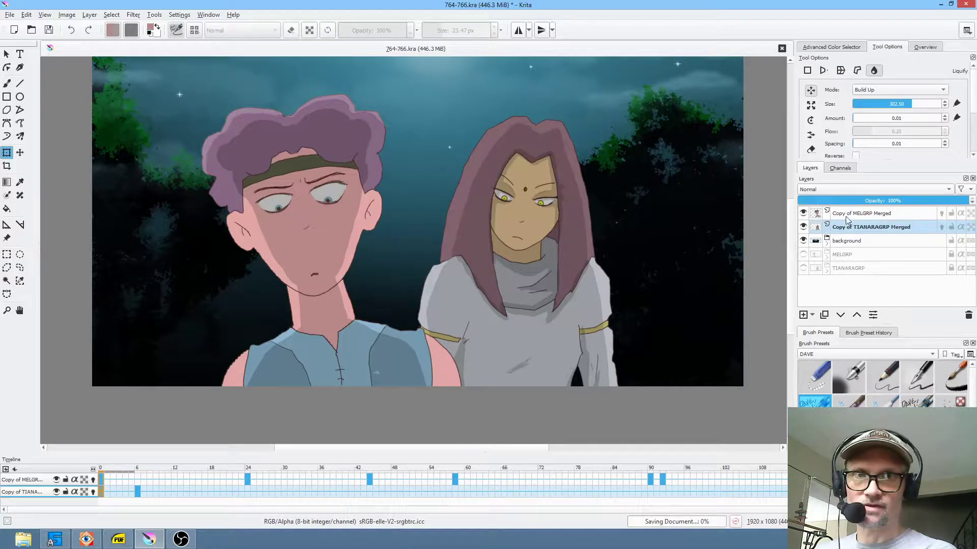
# - Put Copy of TIANARAGRP Merged into a new group and rename the group tianara-flat-group
pyautogui.click(869, 227)
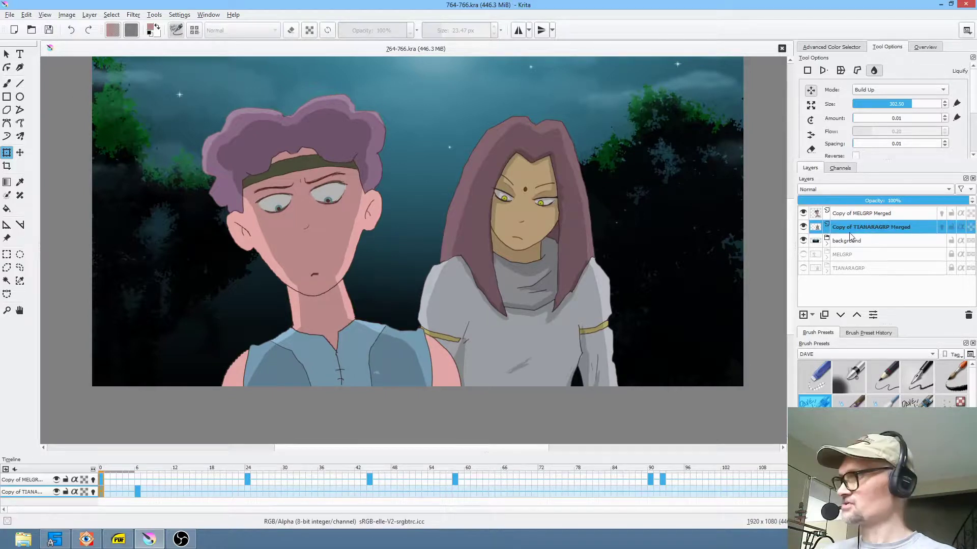
pyautogui.hotkey('ctrl', 'g')
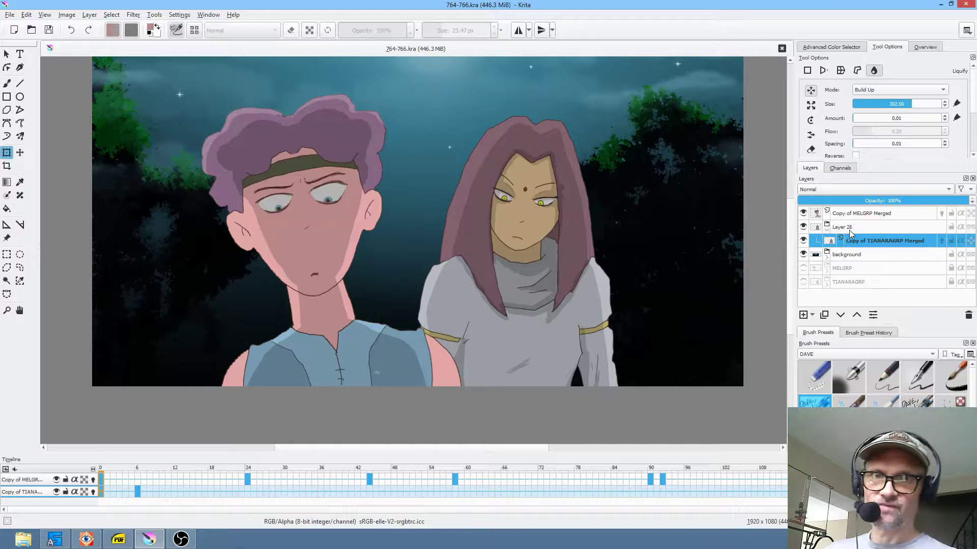
pyautogui.doubleClick(850, 227)
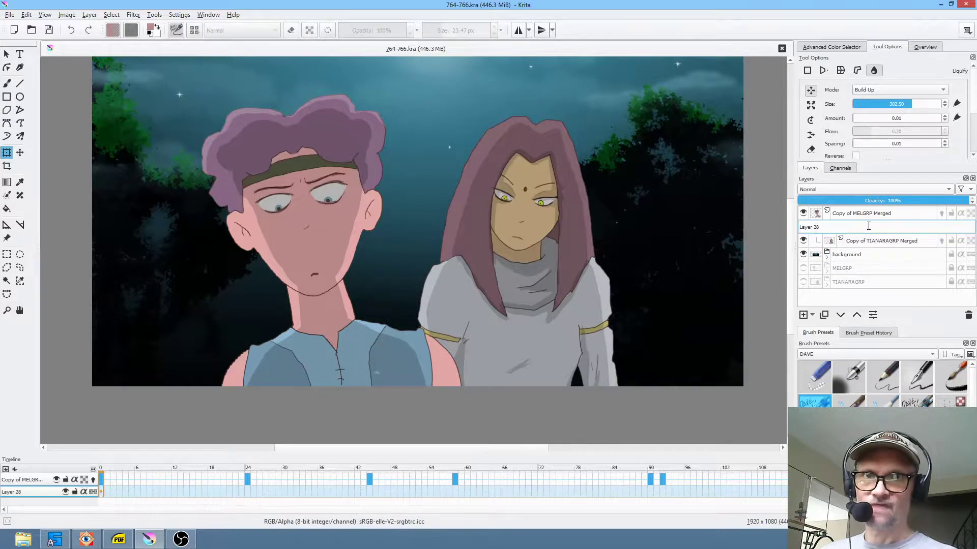
pyautogui.moveTo(842, 226); pyautogui.dragTo(762, 222)
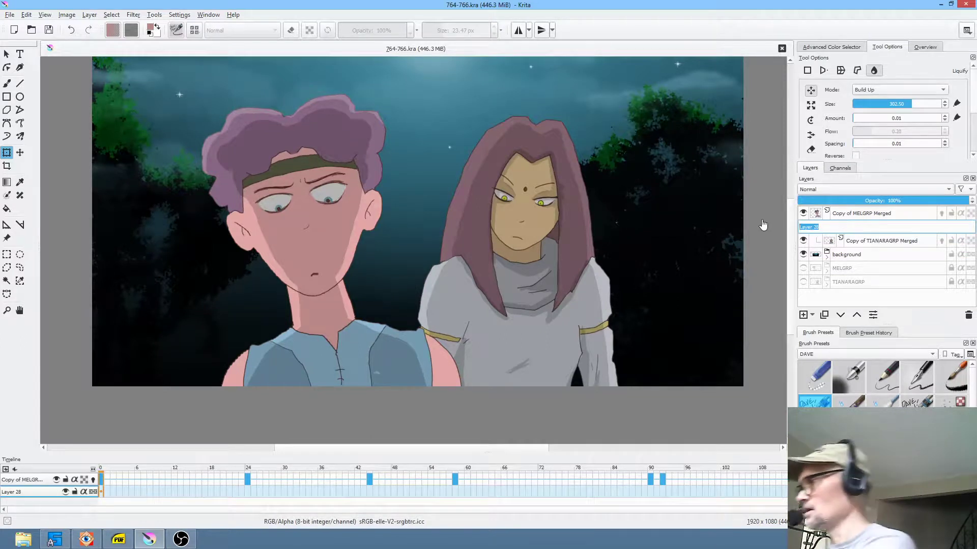
pyautogui.write('t')
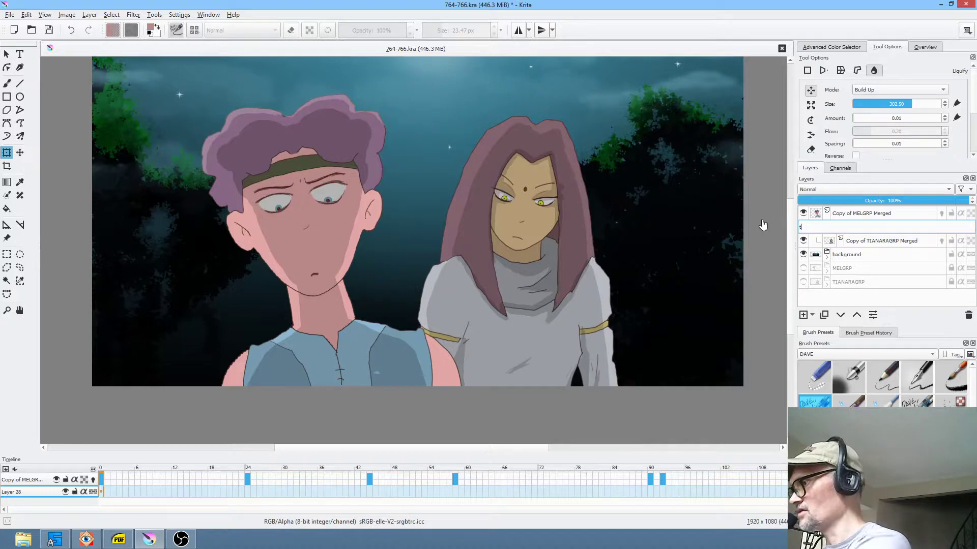
pyautogui.write('ianara')
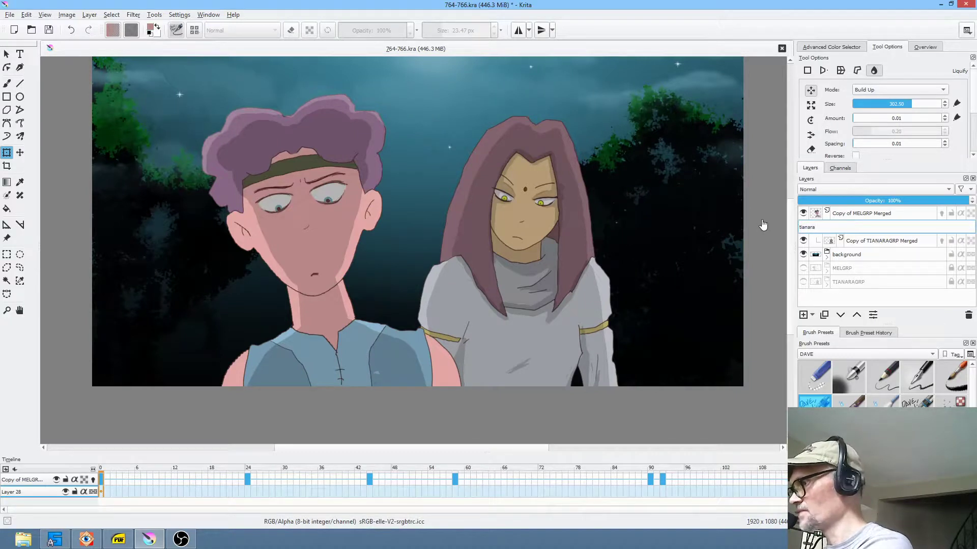
pyautogui.write('-flat-gro')
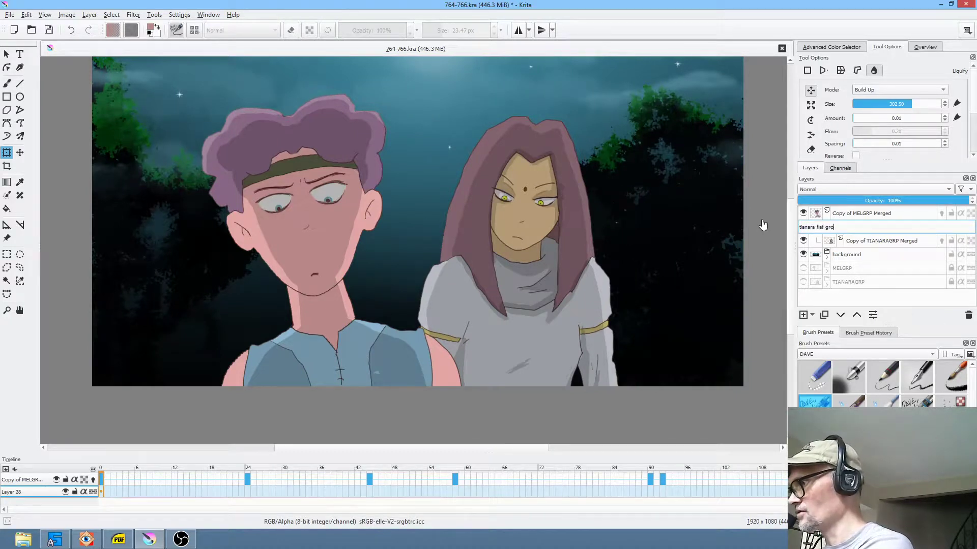
pyautogui.write('up')
pyautogui.press('Return')
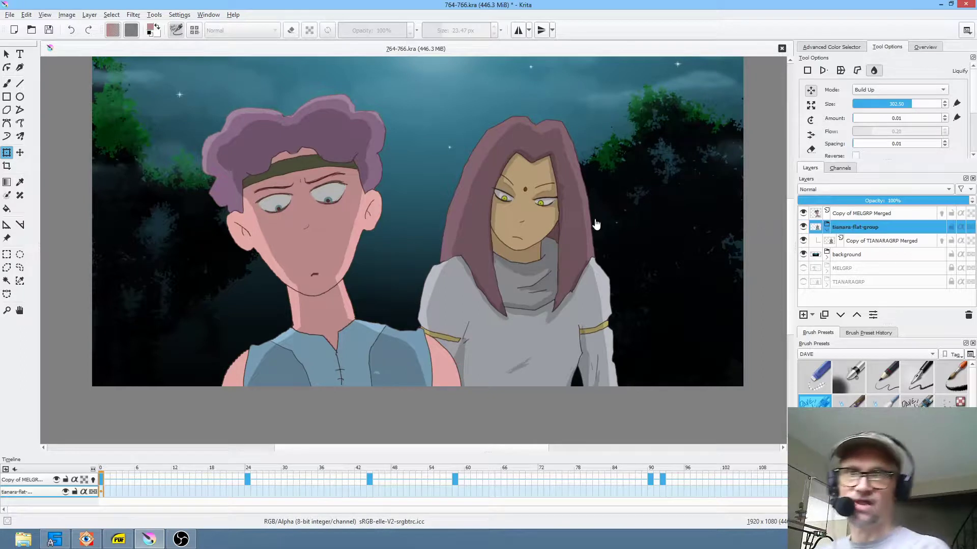
# - Add a new paint layer above Copy of TIANARAGRP Merged inside tianara-flat-group
pyautogui.scroll(-2, 599, 234)
pyautogui.scroll(1, 620, 253)
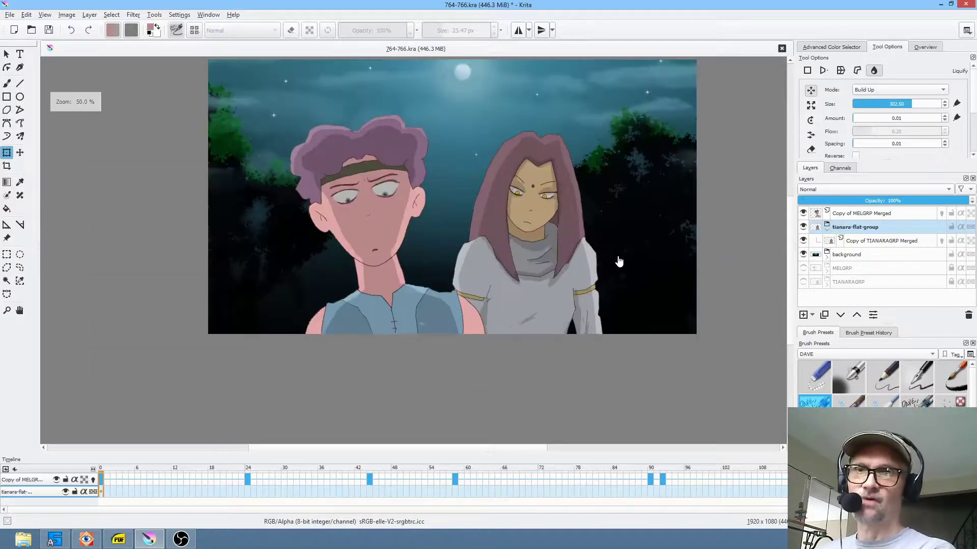
pyautogui.scroll(-1, 609, 265)
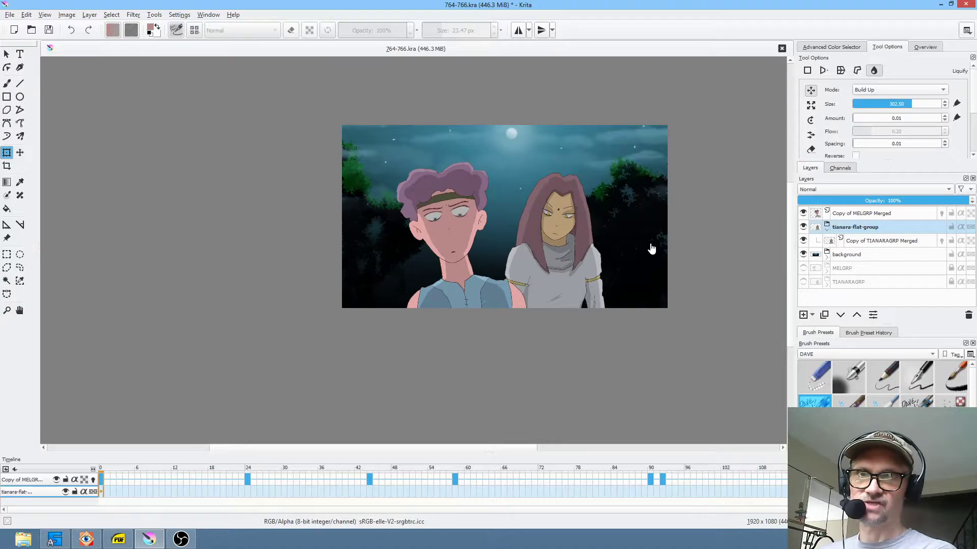
pyautogui.click(856, 245)
pyautogui.click(803, 315)
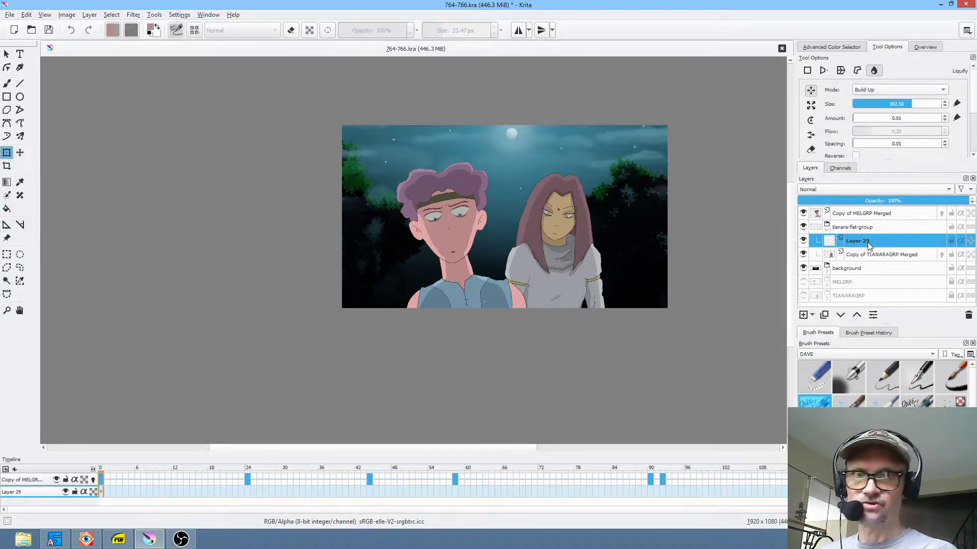
pyautogui.scroll(2, 559, 223)
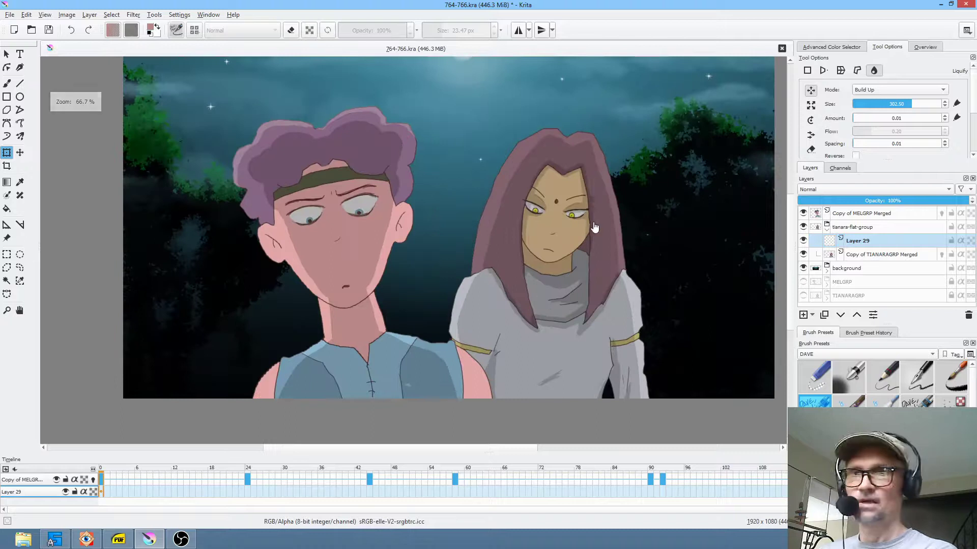
pyautogui.press('Tab')
pyautogui.press('Tab')
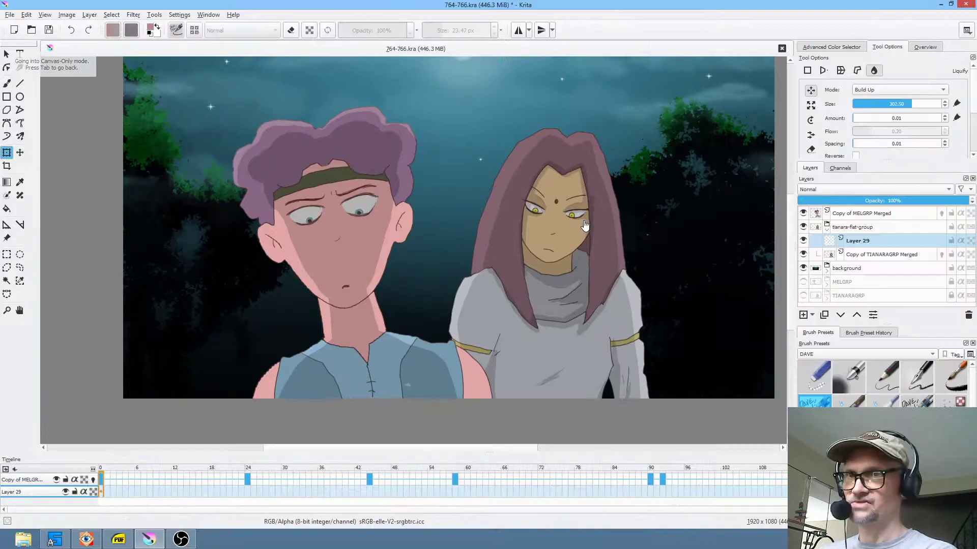
pyautogui.click(899, 255)
pyautogui.click(888, 241)
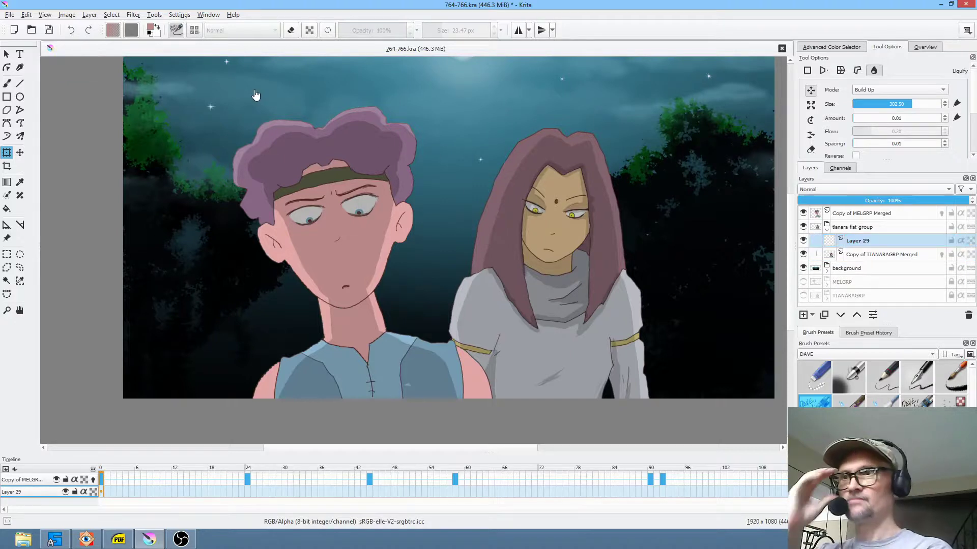
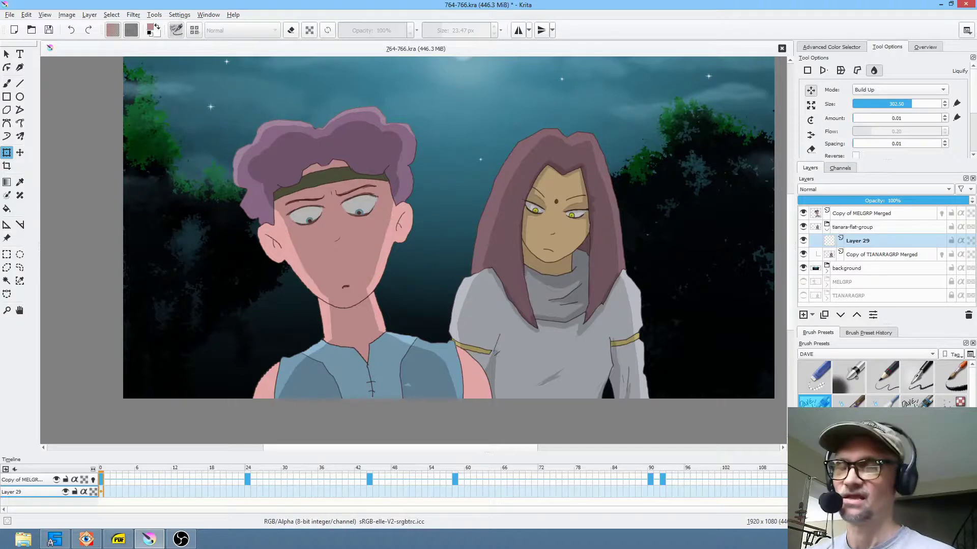
# - Search the keyboard shortcut settings for "isolate" and check the shortcut assigned to Isolate Layer
pyautogui.click(179, 15)
pyautogui.click(196, 26)
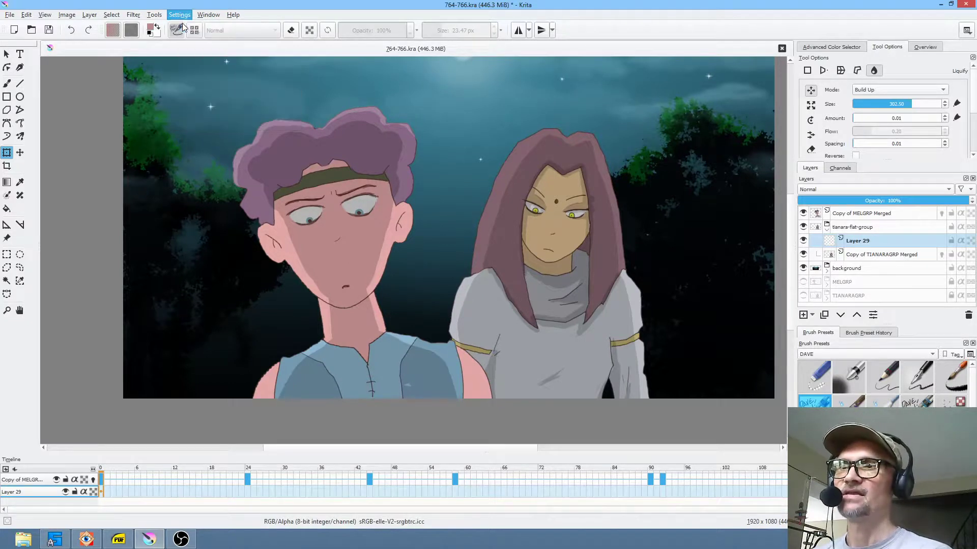
pyautogui.click(453, 154)
pyautogui.write('isolate')
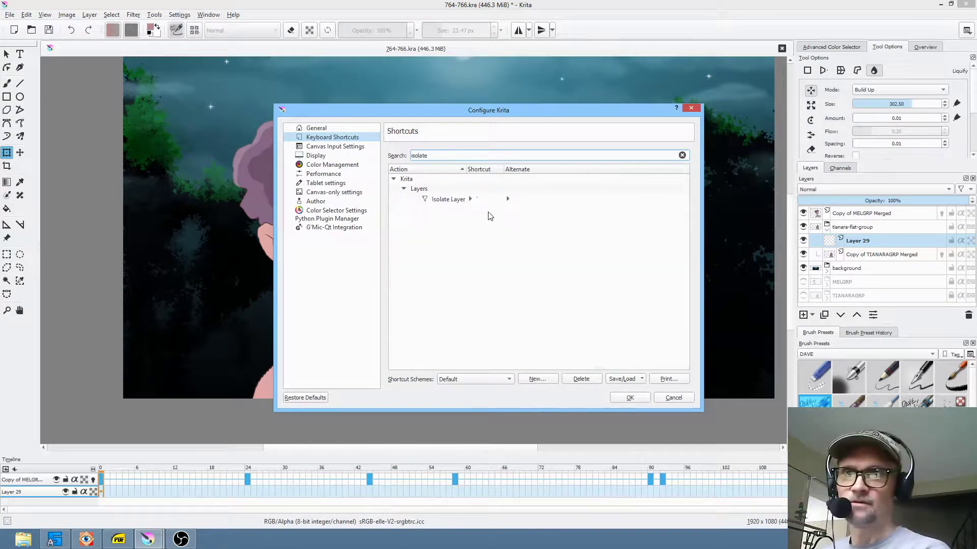
pyautogui.click(485, 199)
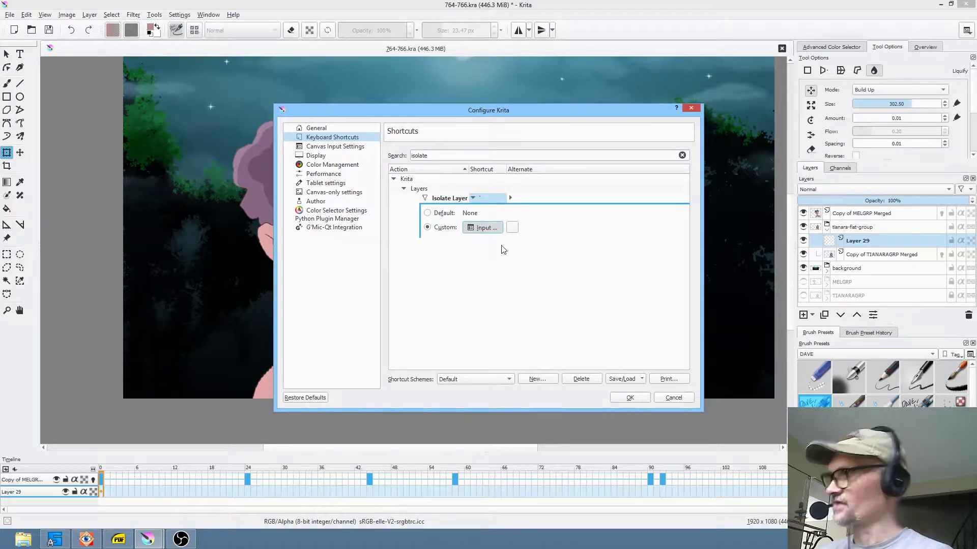
pyautogui.click(630, 397)
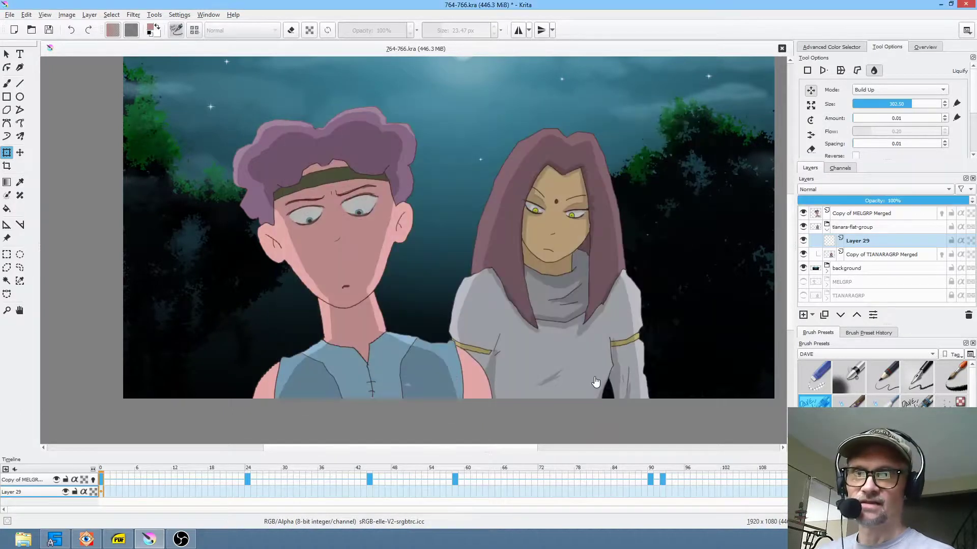
pyautogui.click(455, 286)
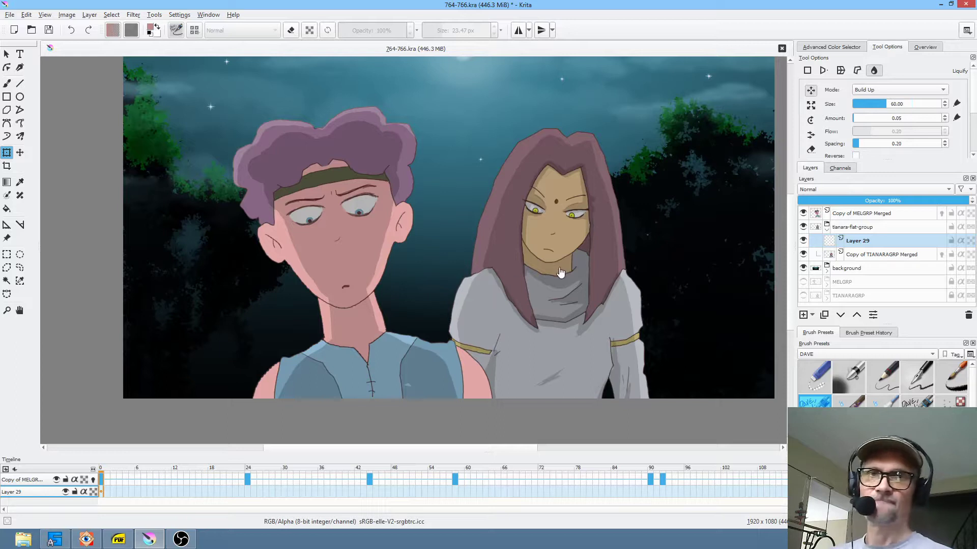
# - Isolate Copy of TIANARAGRP Merged and Layer 29 in turn to check what each layer contains
pyautogui.click(852, 255)
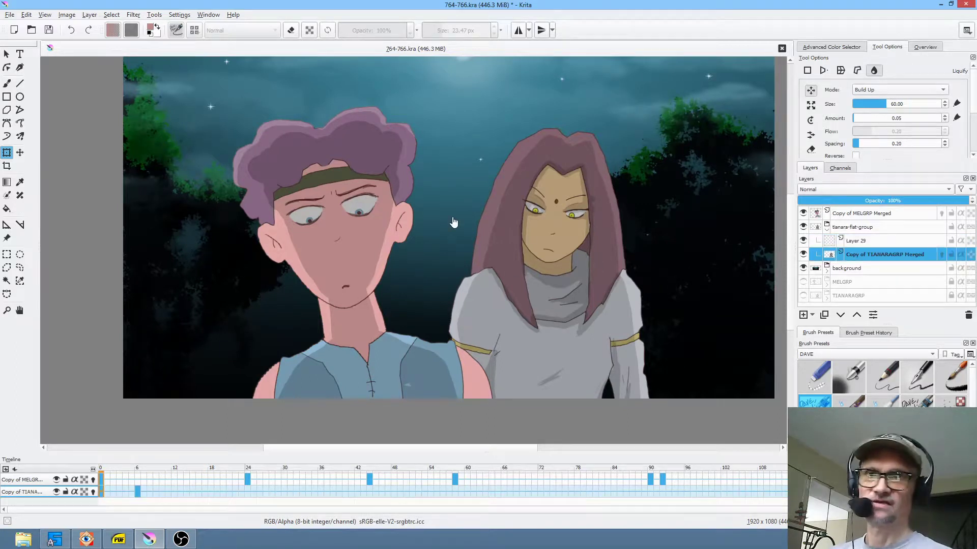
pyautogui.press('i')
pyautogui.press('i')
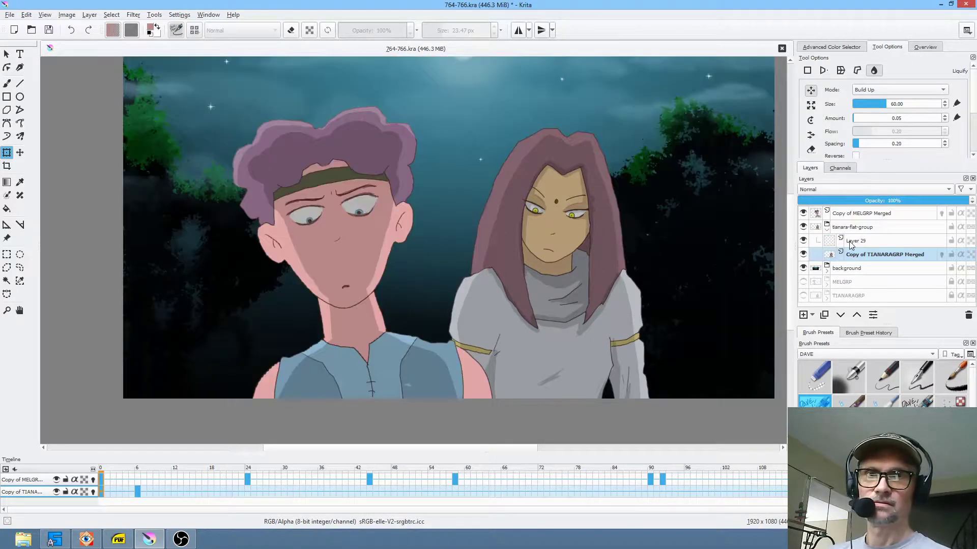
pyautogui.click(848, 242)
pyautogui.press('i')
pyautogui.press('i')
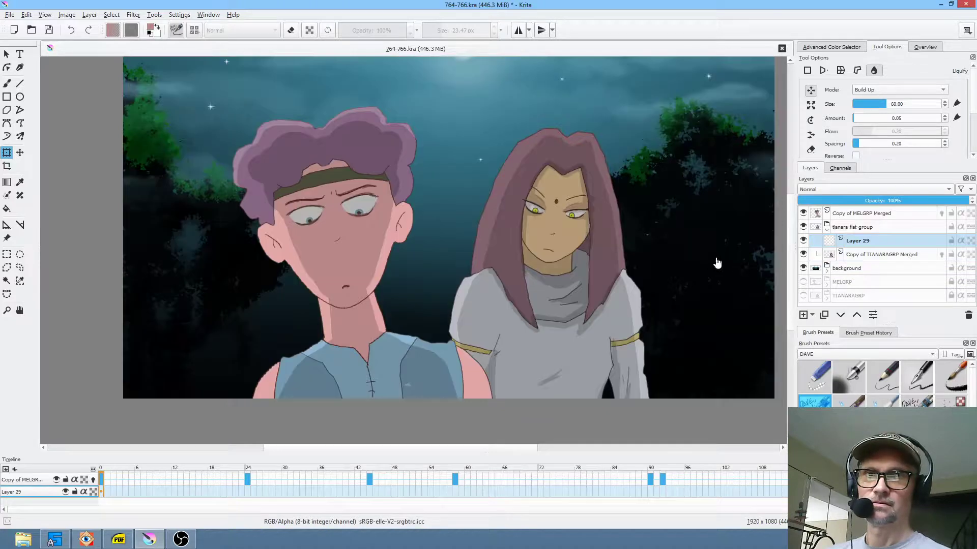
pyautogui.click(869, 256)
pyautogui.press('i')
pyautogui.press('i')
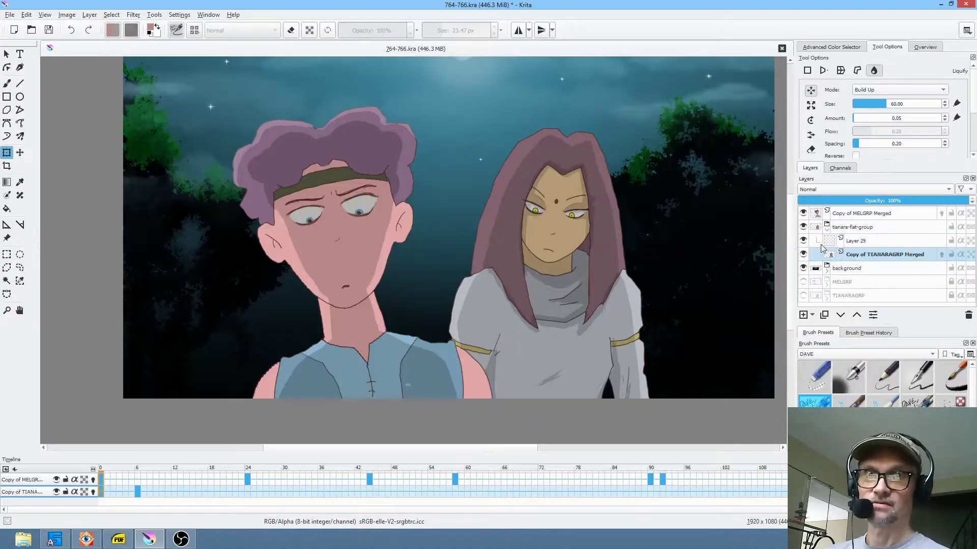
# - Isolate Layer 29 and fill the whole layer with a medium blue
pyautogui.click(857, 242)
pyautogui.press('i')
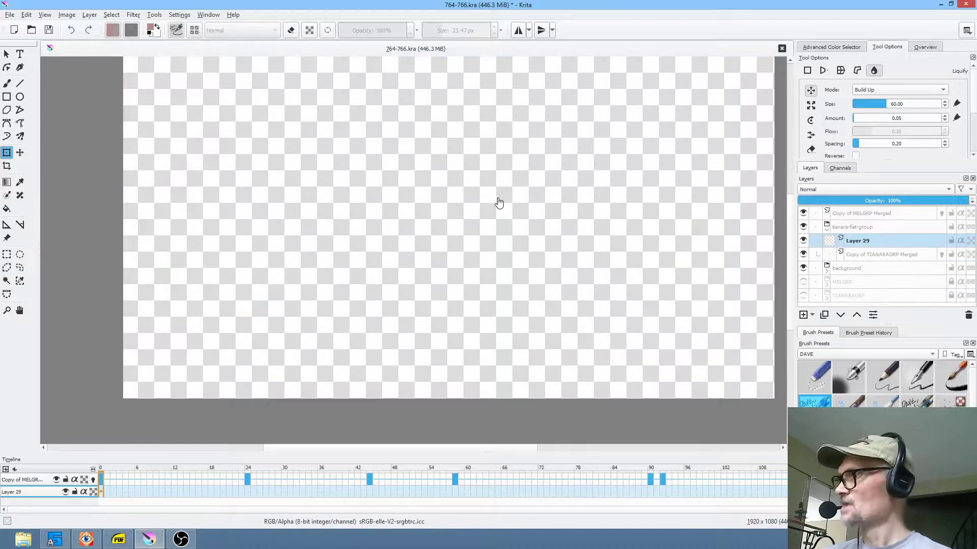
pyautogui.scroll(-2, 490, 208)
pyautogui.moveTo(491, 208); pyautogui.dragTo(400, 249)
pyautogui.press('f')
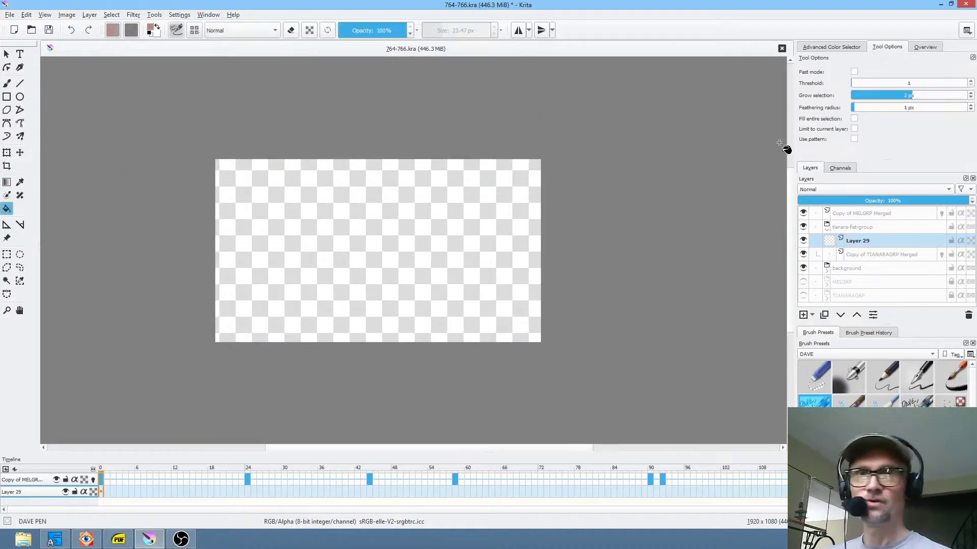
pyautogui.click(827, 47)
pyautogui.moveTo(917, 106); pyautogui.dragTo(881, 100)
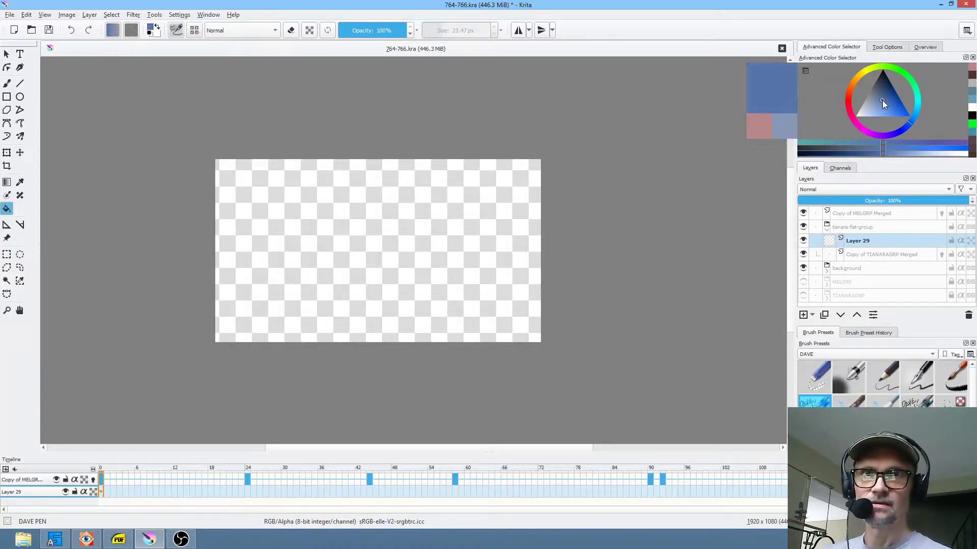
pyautogui.click(414, 232)
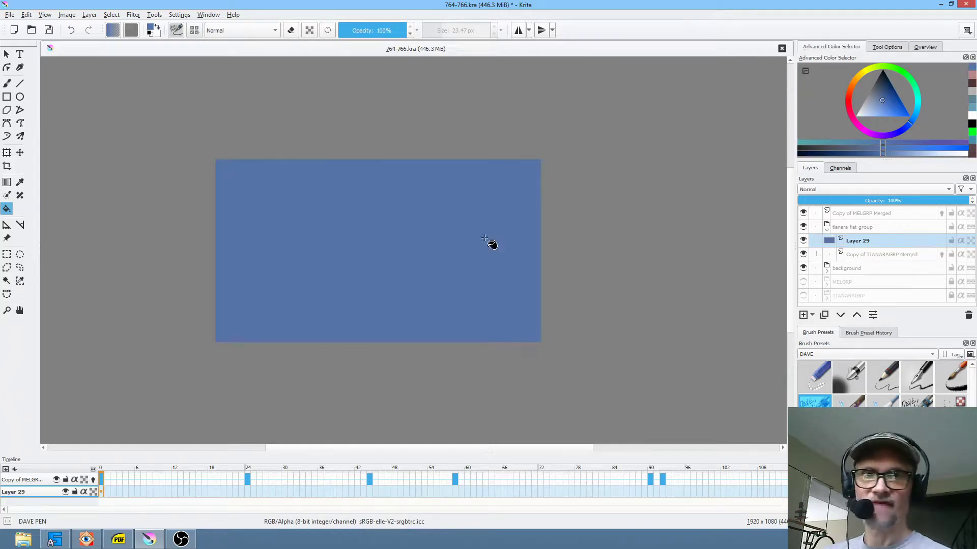
# - Make Layer 29 inherit the alpha of the layer below and set its blending mode to Overlay
pyautogui.click(961, 244)
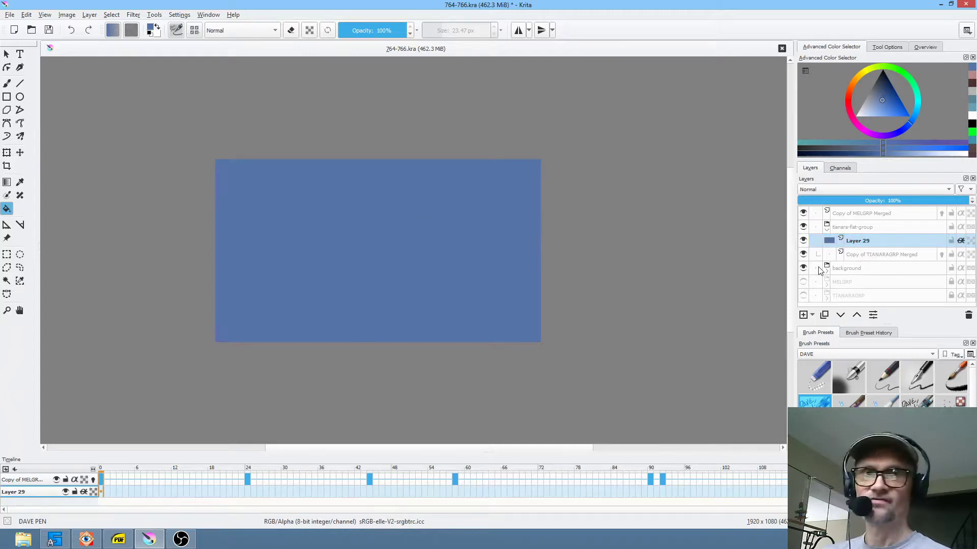
pyautogui.click(845, 190)
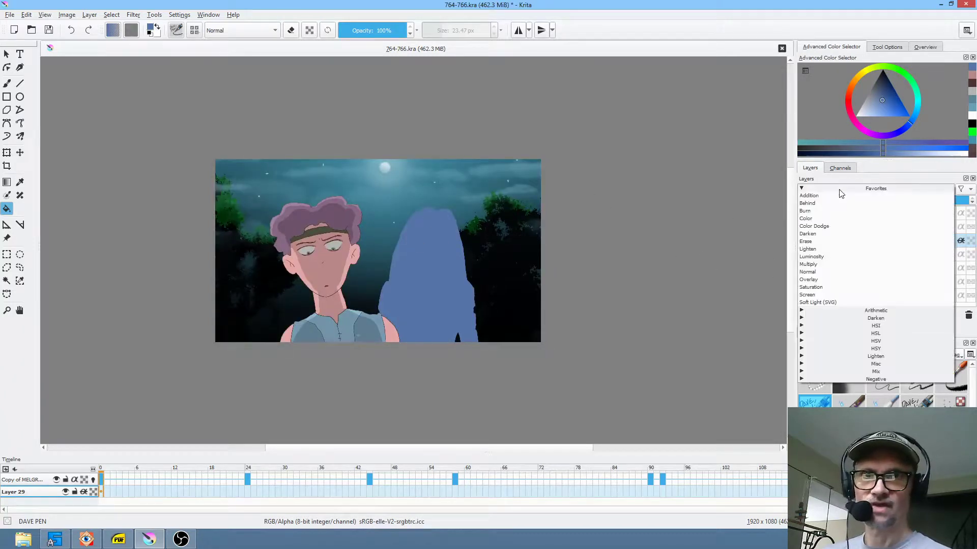
pyautogui.click(832, 280)
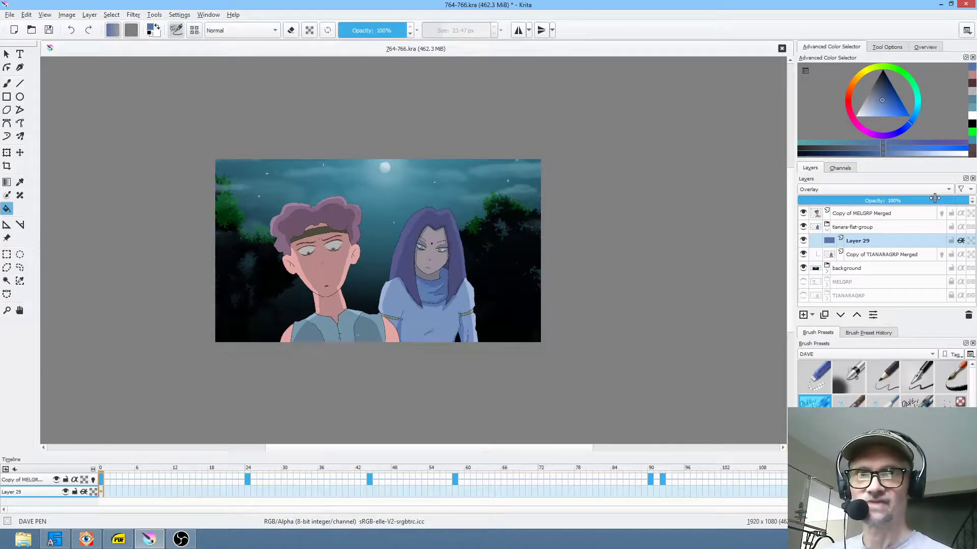
# - Try lower and higher opacities for the blue Overlay tint on the long-haired character
pyautogui.moveTo(934, 198); pyautogui.dragTo(768, 207)
pyautogui.moveTo(839, 210); pyautogui.dragTo(894, 213)
pyautogui.scroll(2, 580, 288)
pyautogui.moveTo(570, 287); pyautogui.dragTo(778, 297)
pyautogui.scroll(-1, 751, 294)
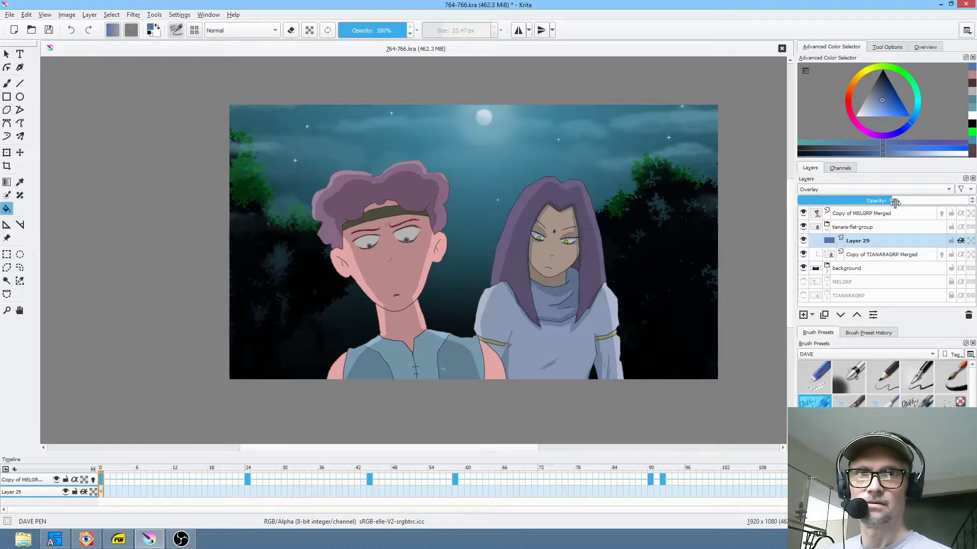
pyautogui.click(865, 201)
pyautogui.moveTo(858, 202); pyautogui.dragTo(969, 214)
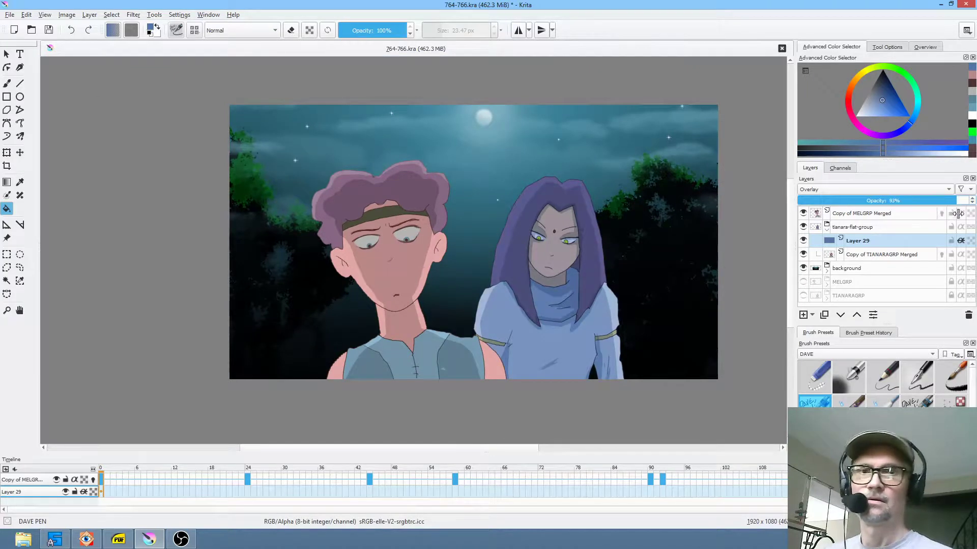
# - Set Layer 29's blending mode to Multiply and its opacity to 36%, comparing the character with and without the tint
pyautogui.click(842, 190)
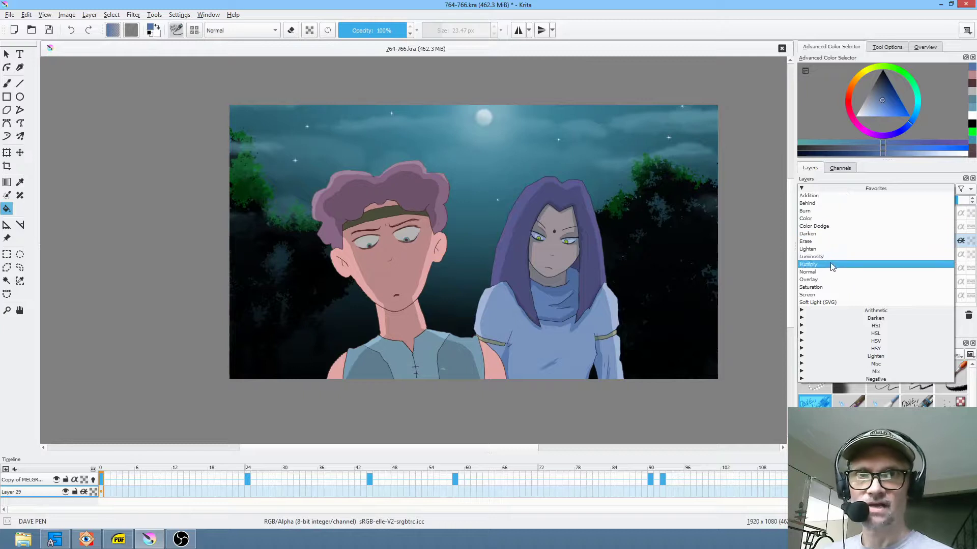
pyautogui.click(831, 263)
pyautogui.moveTo(940, 202); pyautogui.dragTo(821, 202)
pyautogui.click(861, 202)
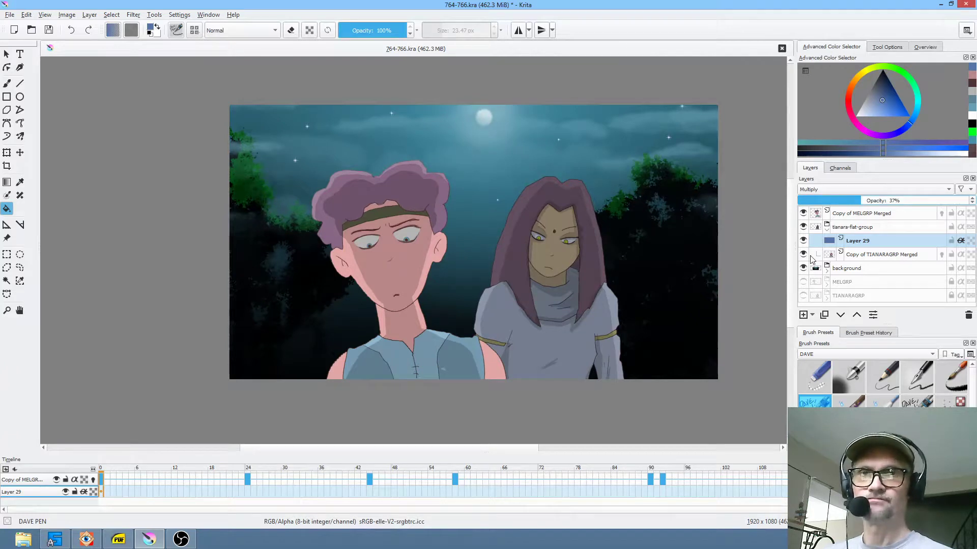
pyautogui.click(802, 241)
pyautogui.click(803, 242)
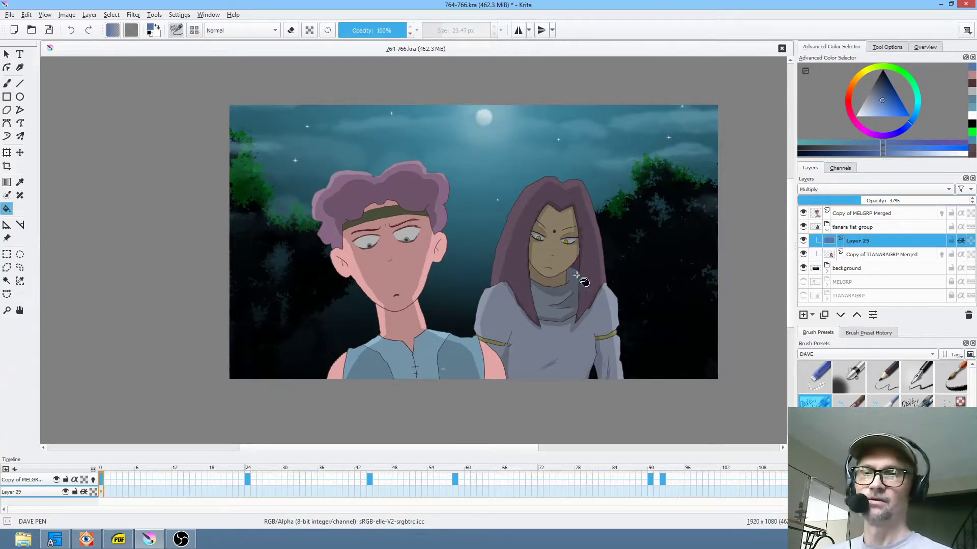
pyautogui.click(859, 202)
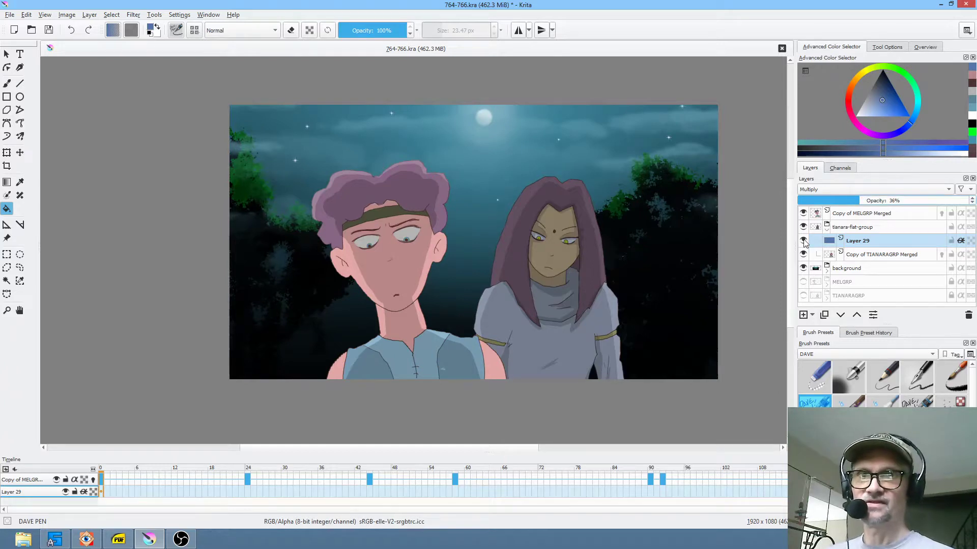
# - Compare the scene with and without the Layer 29 tint in a mirrored view, then restore the normal view
pyautogui.click(803, 240)
pyautogui.press('-')
pyautogui.press('m')
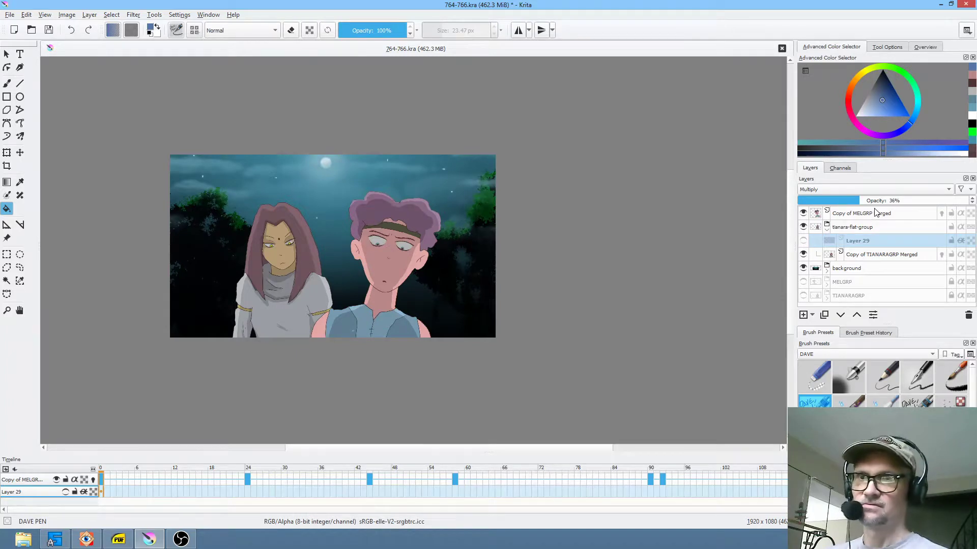
pyautogui.click(803, 241)
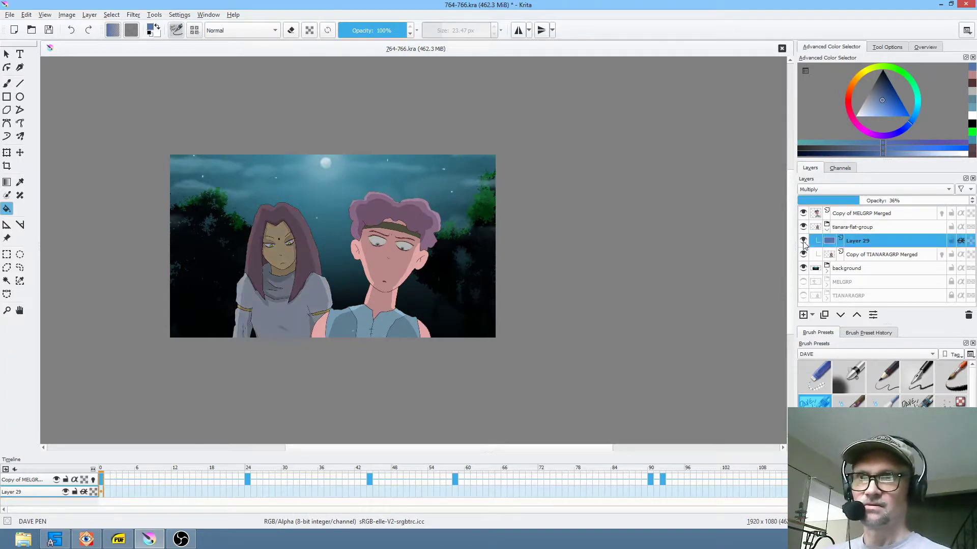
pyautogui.click(803, 242)
pyautogui.click(804, 242)
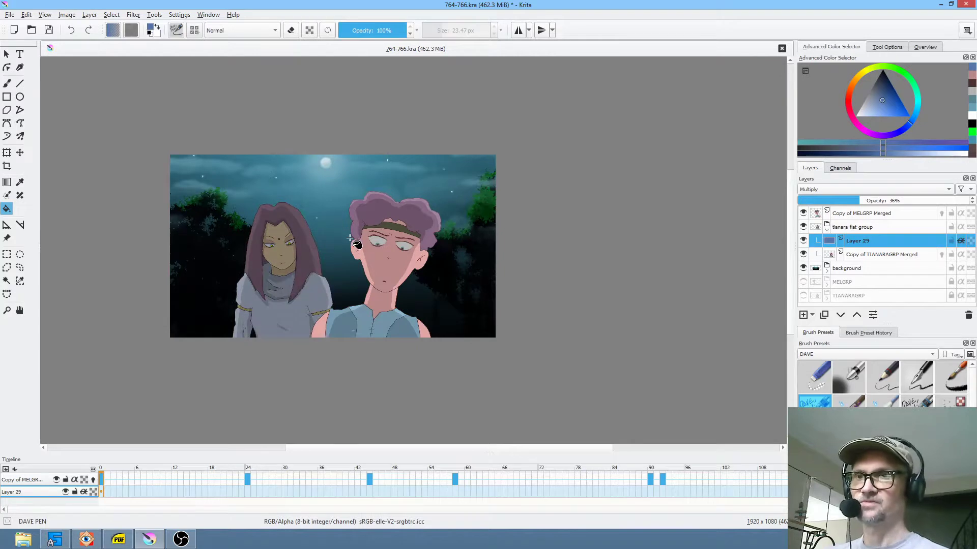
pyautogui.press('m')
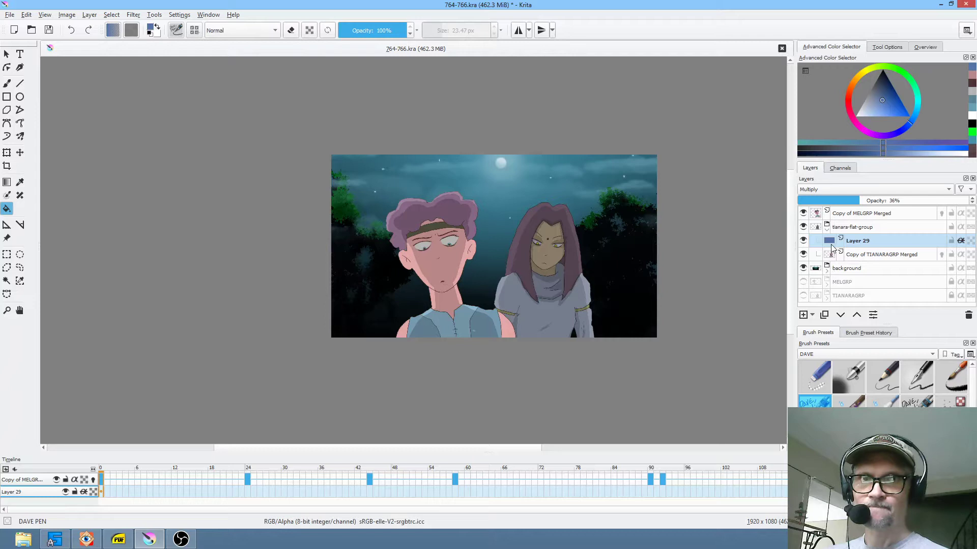
# - Lower Layer 29's opacity to 20% and compare the long-haired character with and without the tint
pyautogui.moveTo(832, 233)
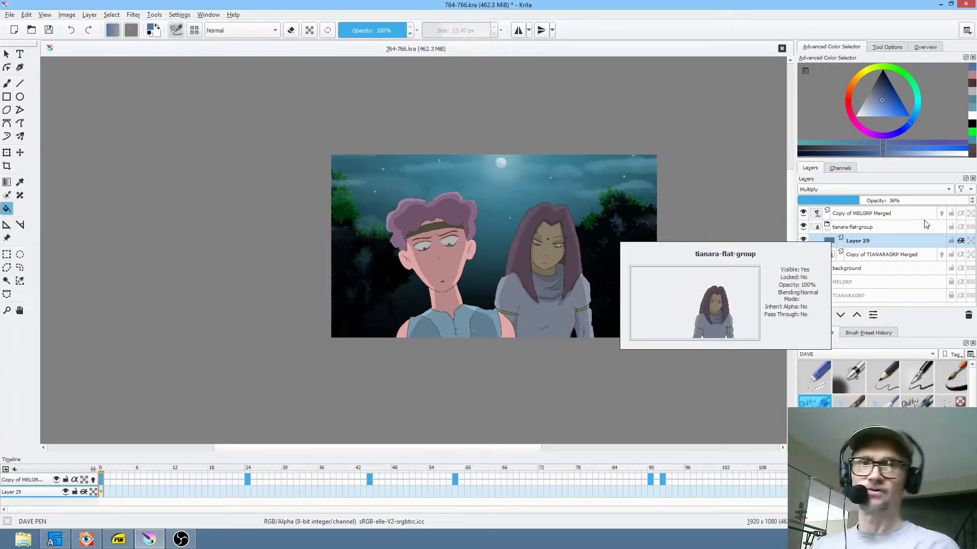
pyautogui.click(889, 229)
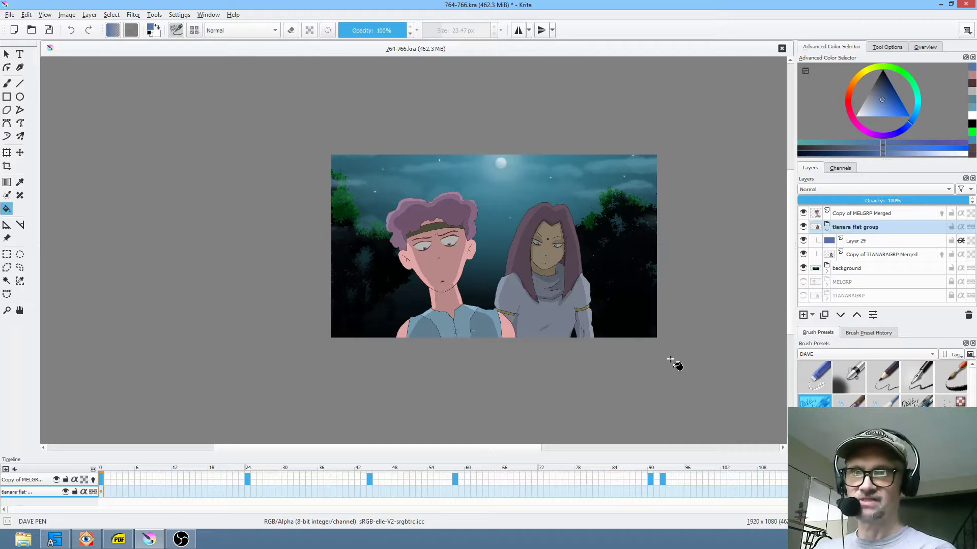
pyautogui.click(861, 242)
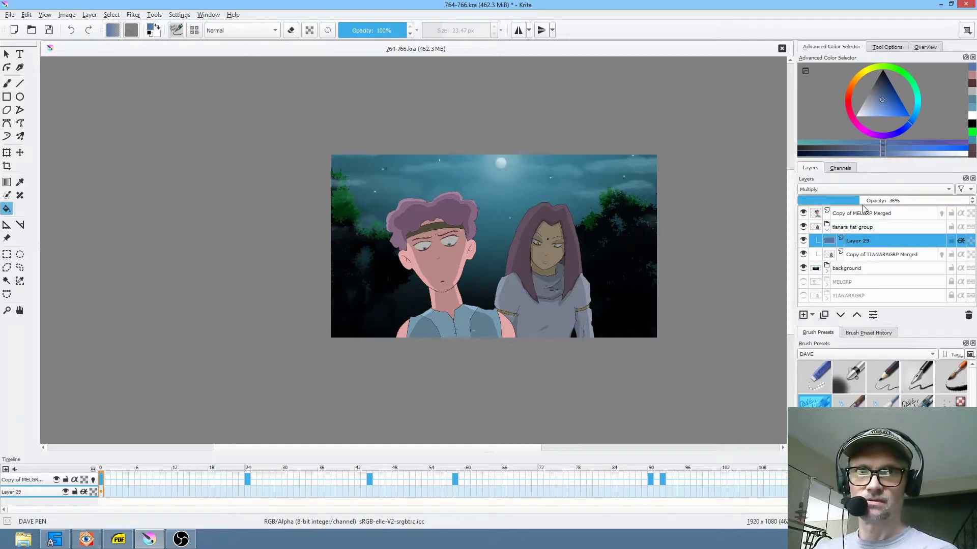
pyautogui.moveTo(851, 201); pyautogui.dragTo(825, 202)
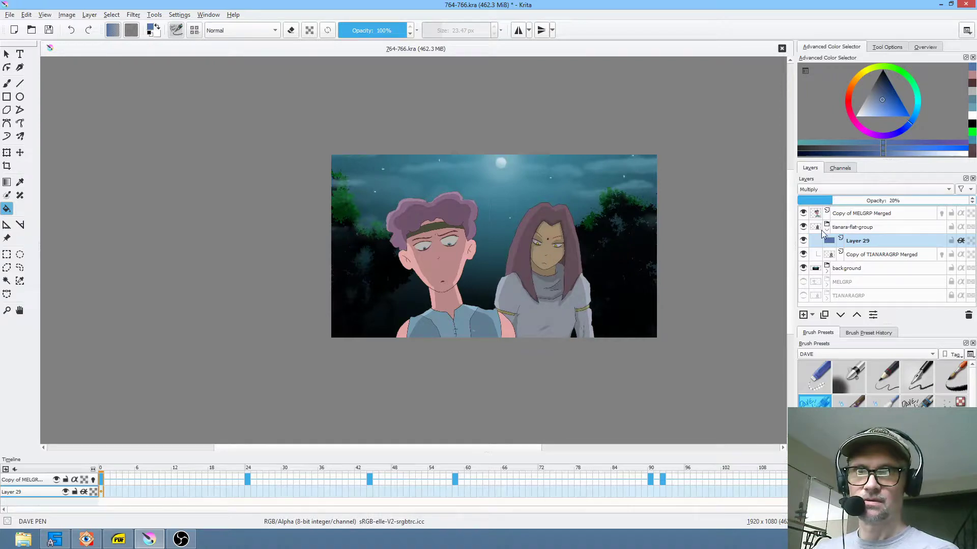
pyautogui.click(804, 241)
pyautogui.click(804, 240)
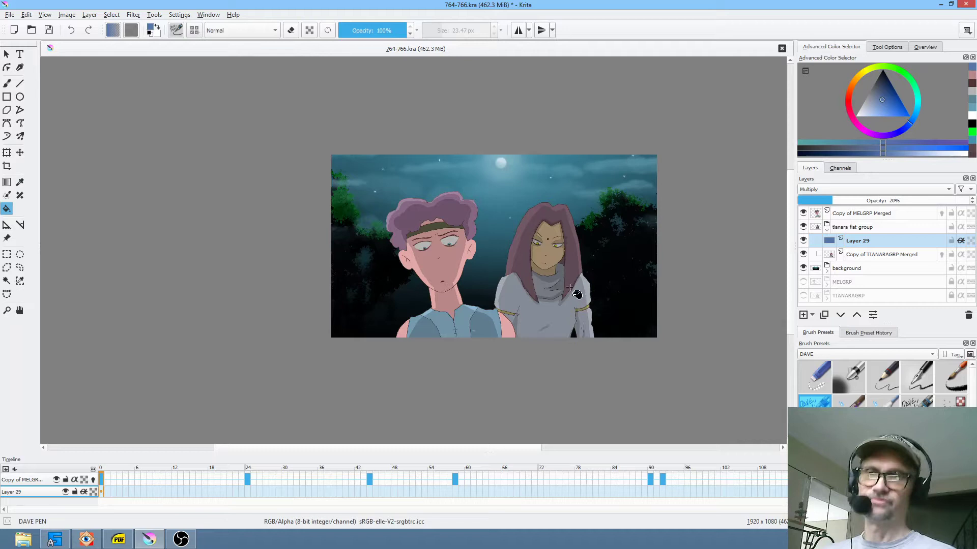
# - Examine how the tinted character fits the night scene, both close up and in a canvas-only view
pyautogui.scroll(3, 571, 290)
pyautogui.moveTo(591, 301)
pyautogui.mouseDown()
pyautogui.moveTo(613, 295)
pyautogui.moveTo(595, 300)
pyautogui.mouseUp()
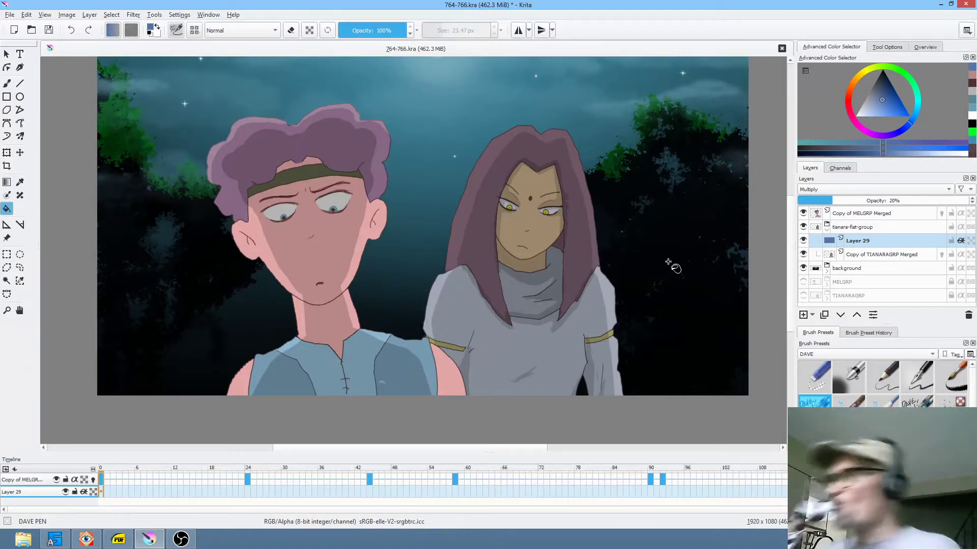
pyautogui.scroll(-2, 547, 295)
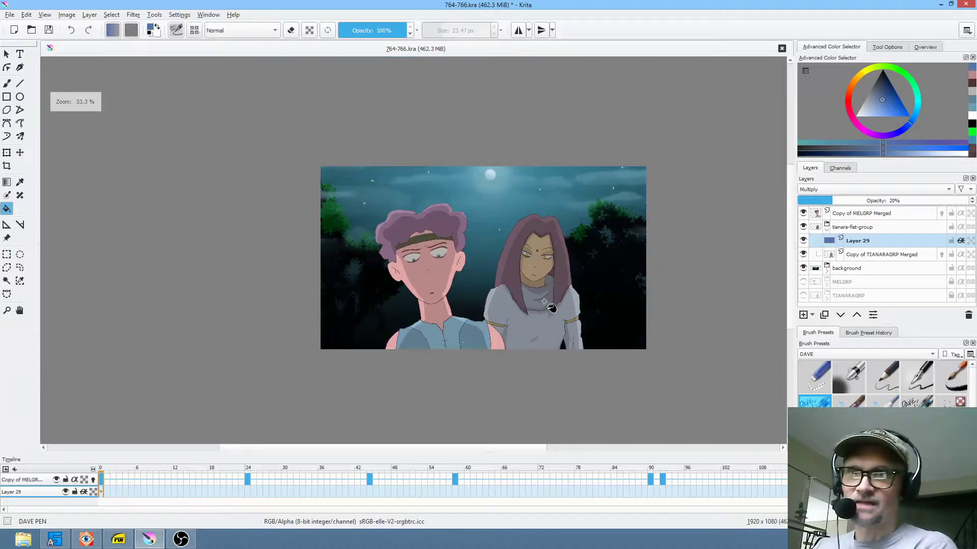
pyautogui.scroll(2, 580, 356)
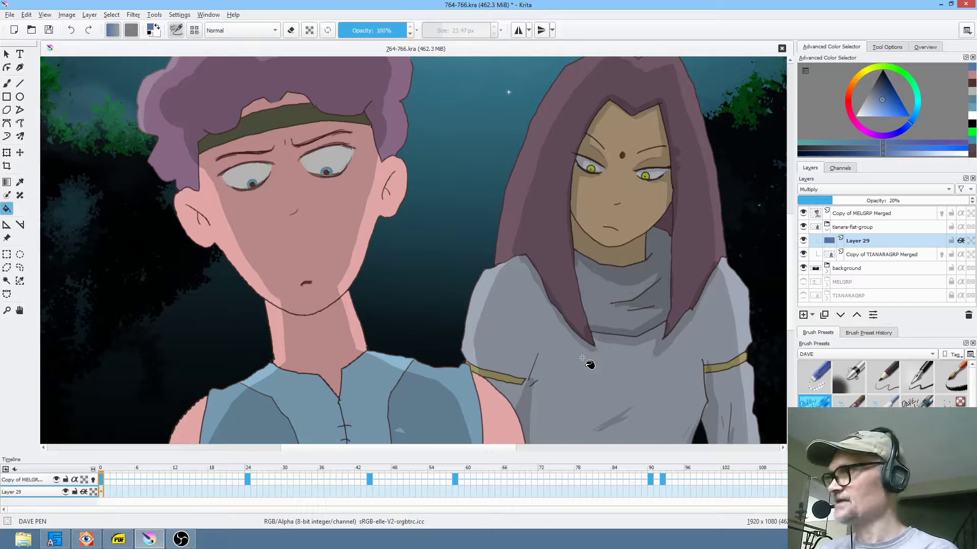
pyautogui.press('Tab')
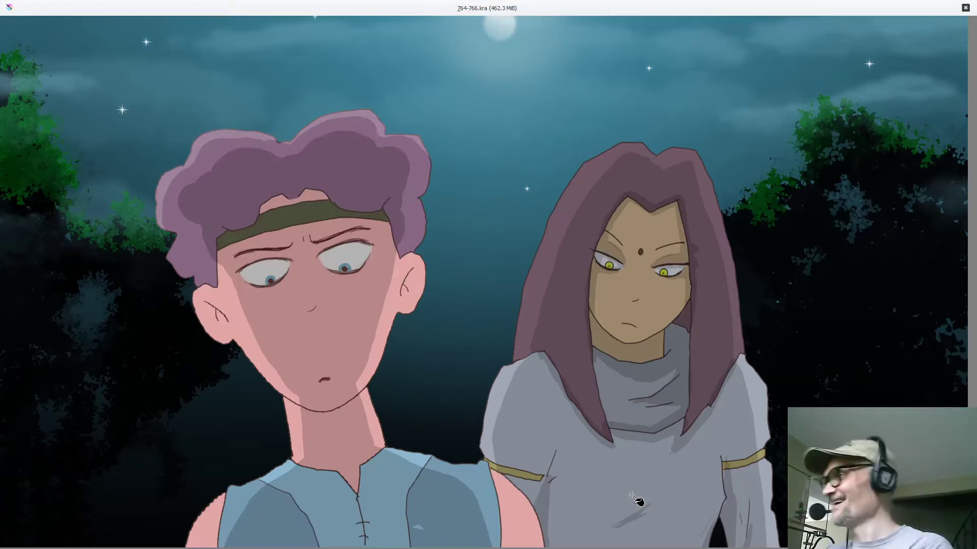
pyautogui.press('Tab')
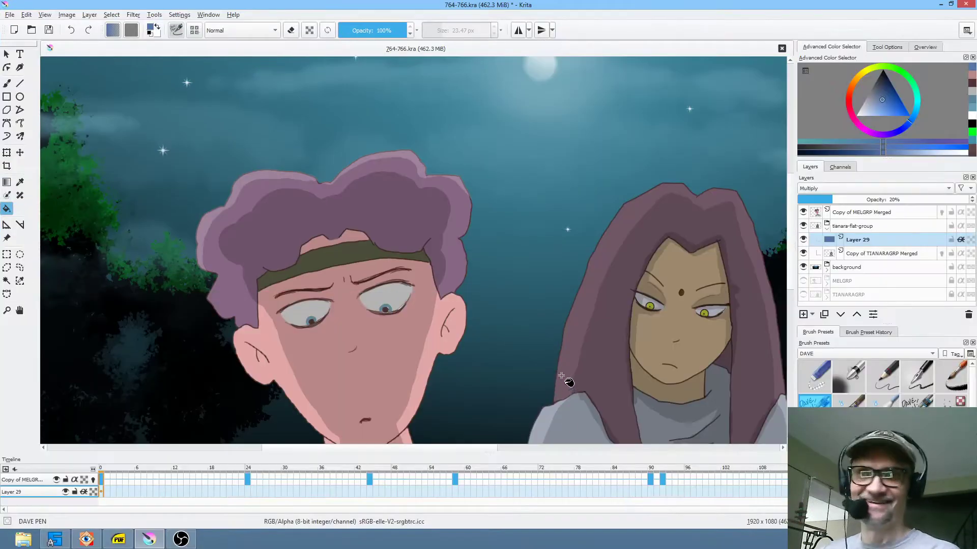
pyautogui.scroll(-4, 463, 319)
pyautogui.scroll(2, 457, 313)
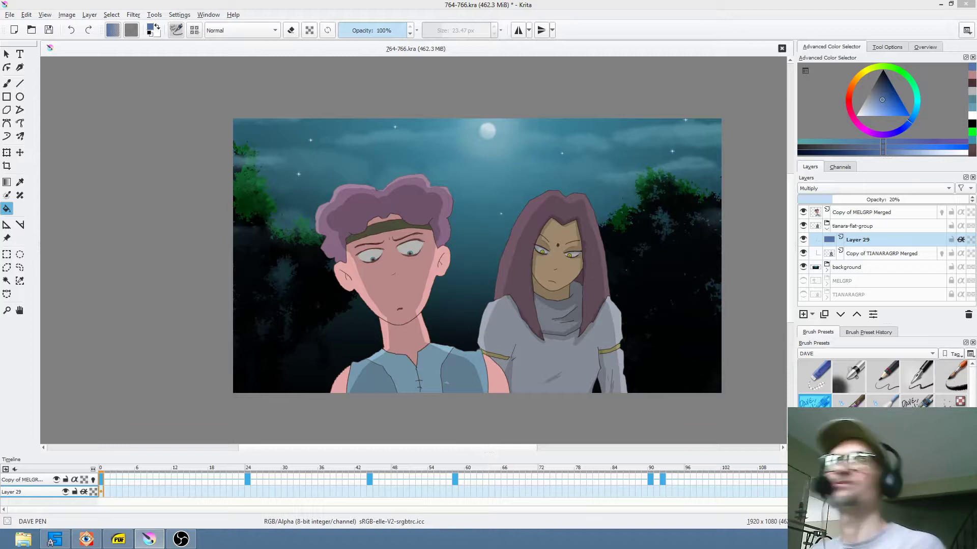
# - Save the document and frame both characters in the view
pyautogui.click(49, 30)
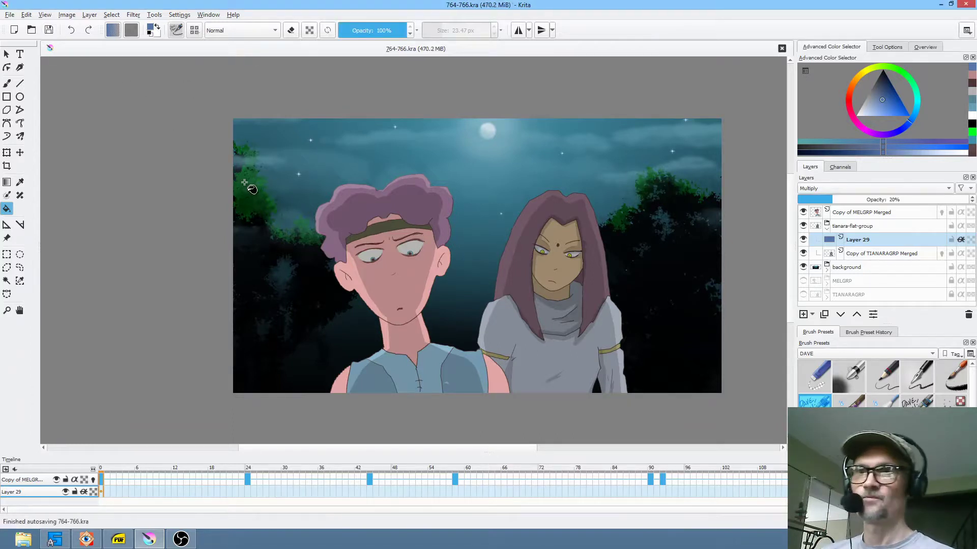
pyautogui.scroll(3, 390, 267)
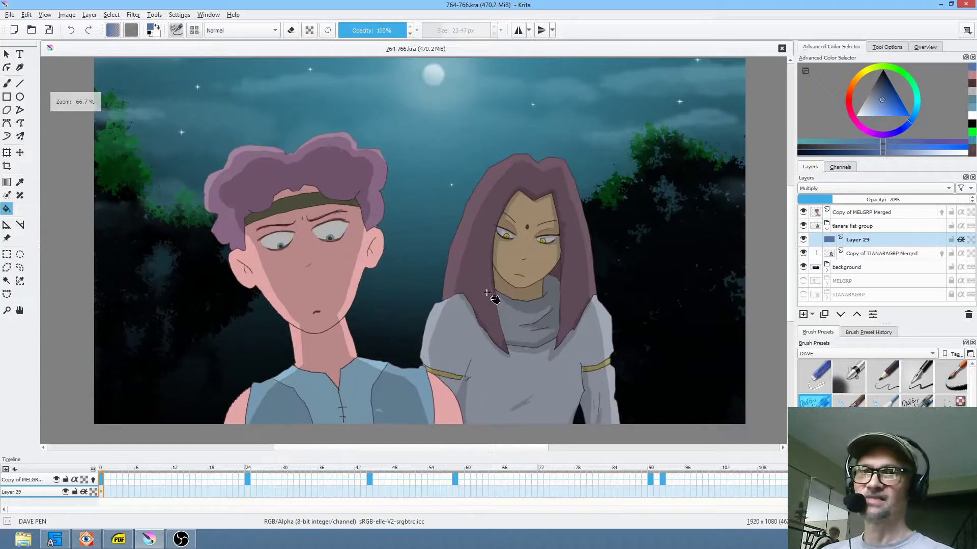
pyautogui.moveTo(487, 293); pyautogui.dragTo(477, 300)
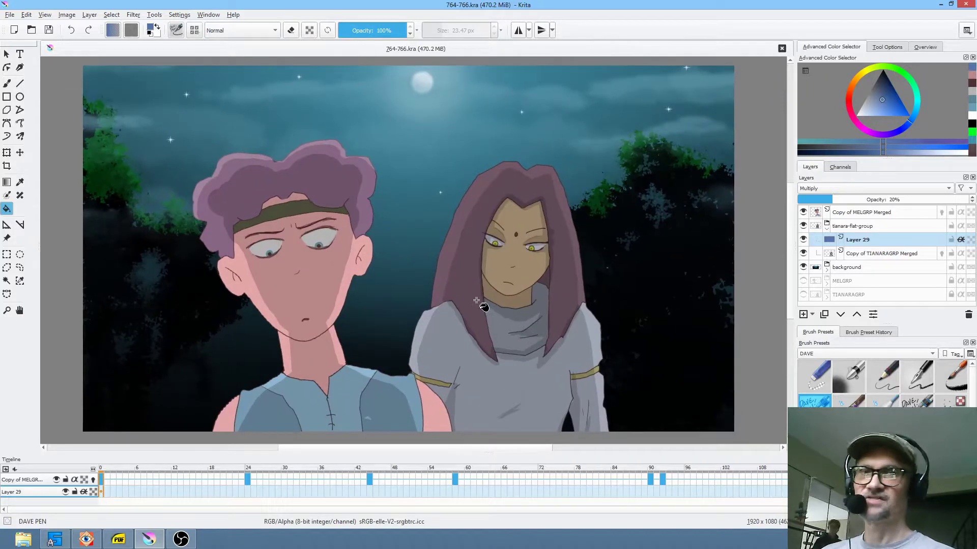
# - Make the Copy of TIANARAGRP Merged layer active and examine both characters along the timeline, at frame 132 and around frame 109
pyautogui.press('space')
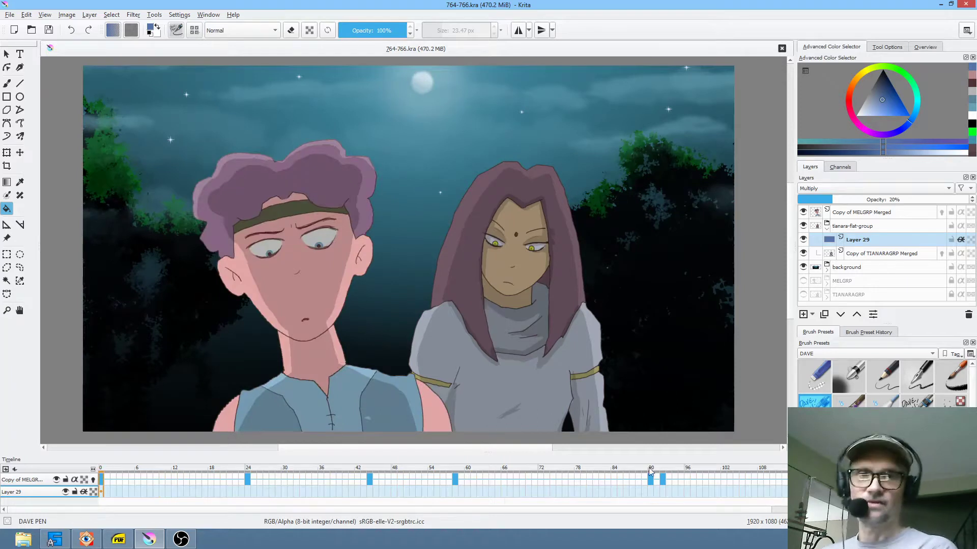
pyautogui.moveTo(531, 510); pyautogui.dragTo(794, 511)
pyautogui.click(888, 257)
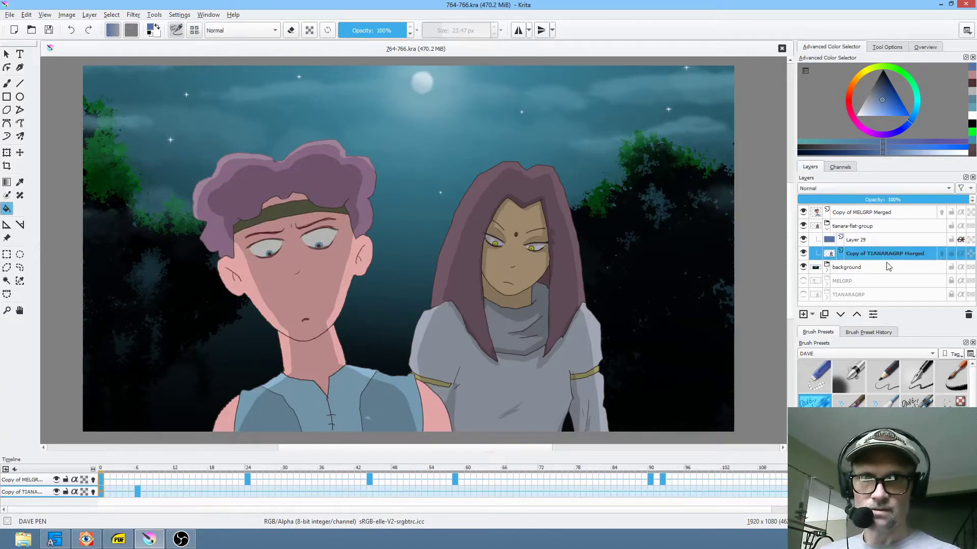
pyautogui.moveTo(722, 513); pyautogui.dragTo(912, 513)
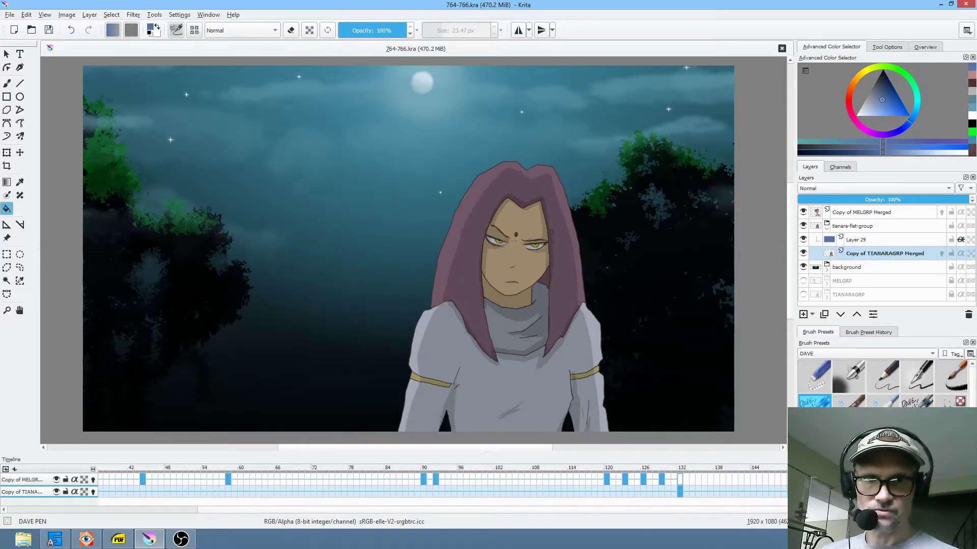
pyautogui.click(541, 492)
pyautogui.press('space')
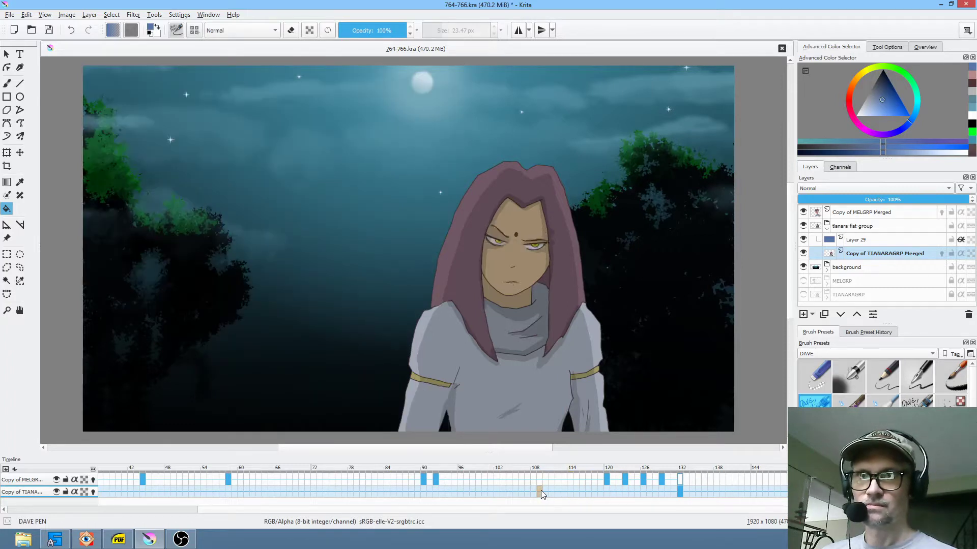
pyautogui.press('space')
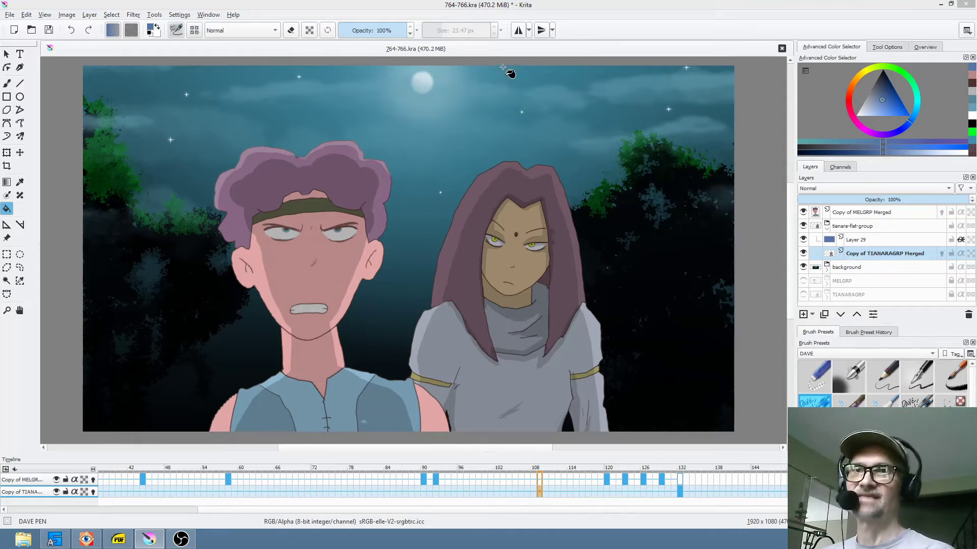
# - Save the document, go back to frame 0 and switch to the freehand brush
pyautogui.click(483, 11)
pyautogui.click(49, 30)
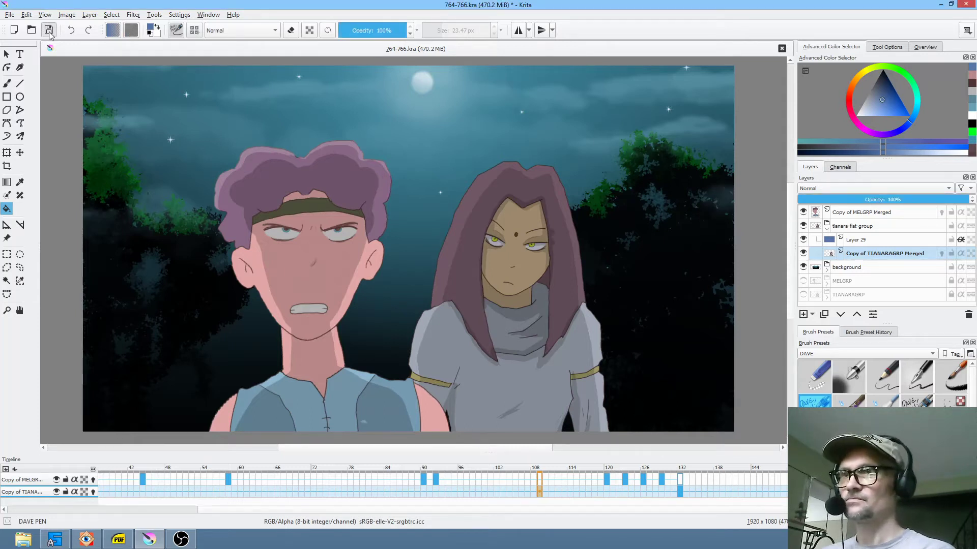
pyautogui.press('space')
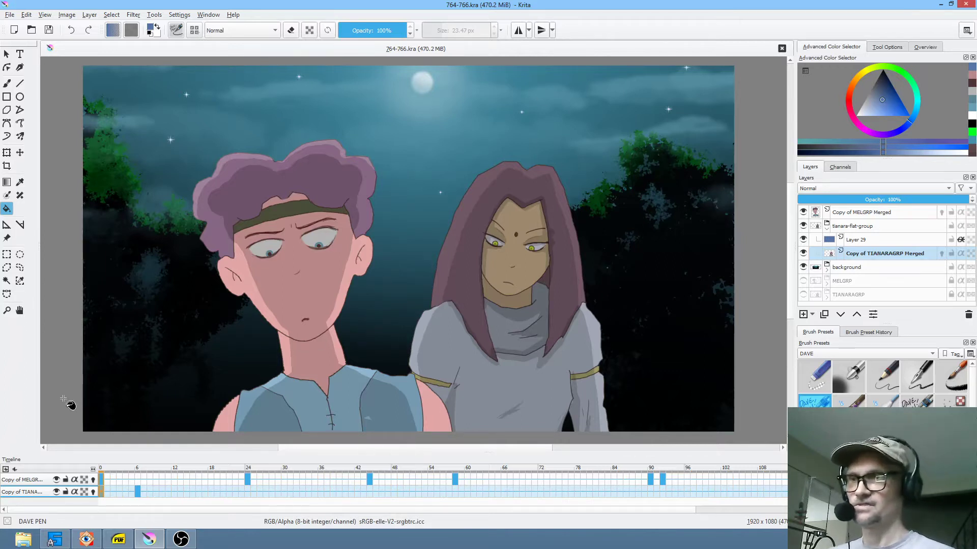
pyautogui.press('b')
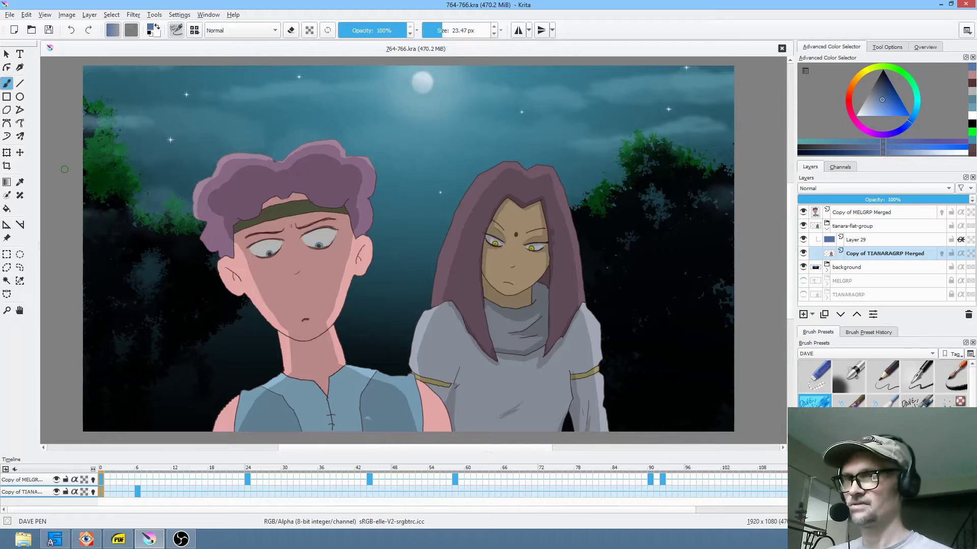
pyautogui.click(48, 32)
# - Frame both characters in the night scene and save the document again
pyautogui.scroll(-2, 369, 181)
pyautogui.scroll(4, 381, 181)
pyautogui.scroll(-2, 382, 181)
pyautogui.moveTo(408, 180)
pyautogui.mouseDown()
pyautogui.moveTo(422, 190)
pyautogui.moveTo(417, 182)
pyautogui.mouseUp()
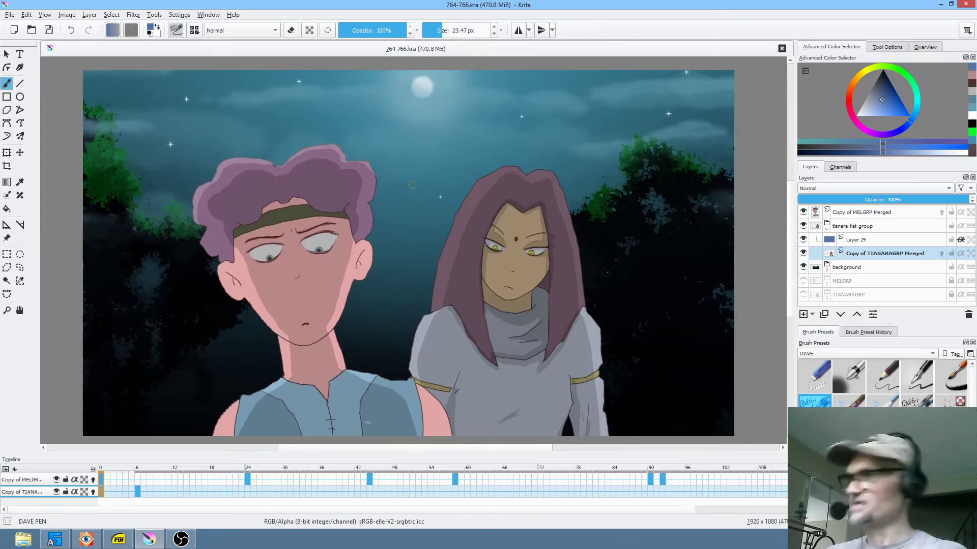
pyautogui.press('space')
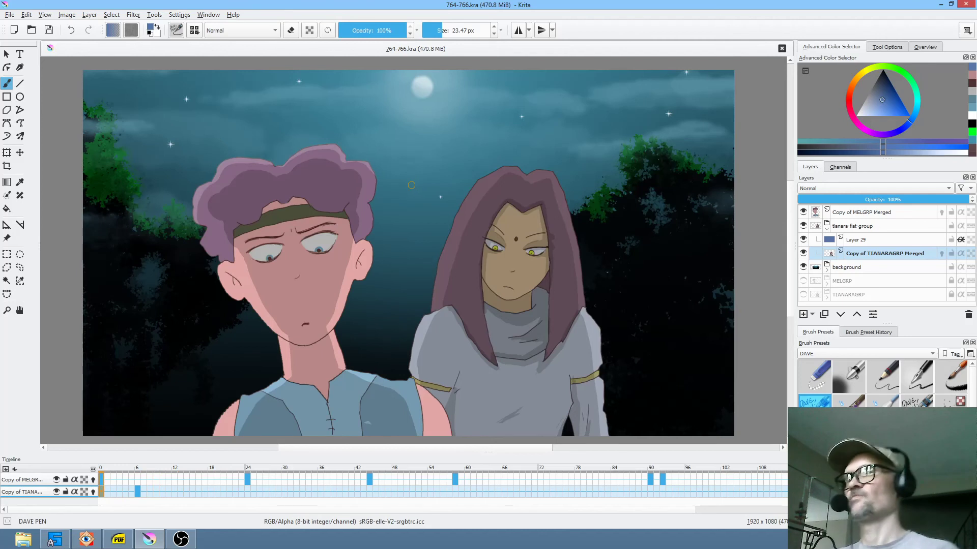
pyautogui.click(49, 33)
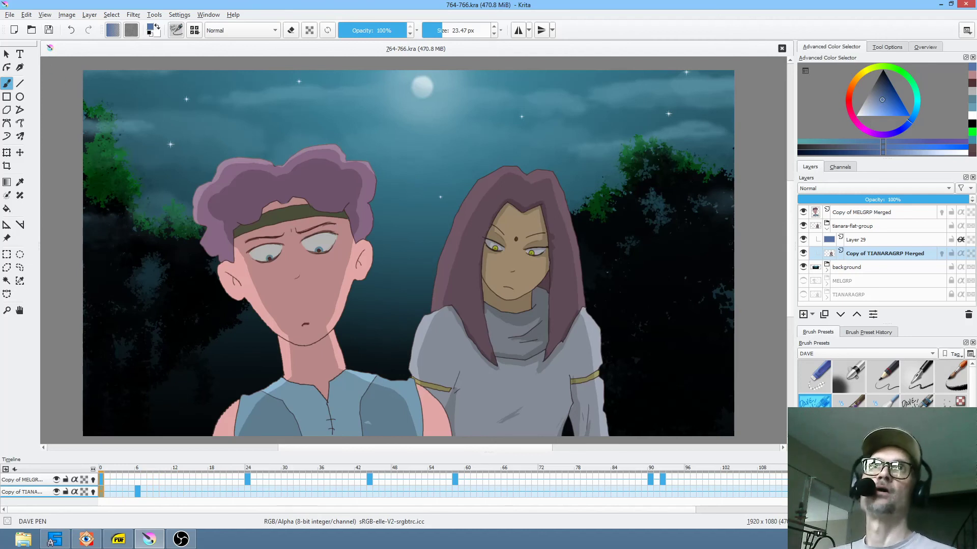